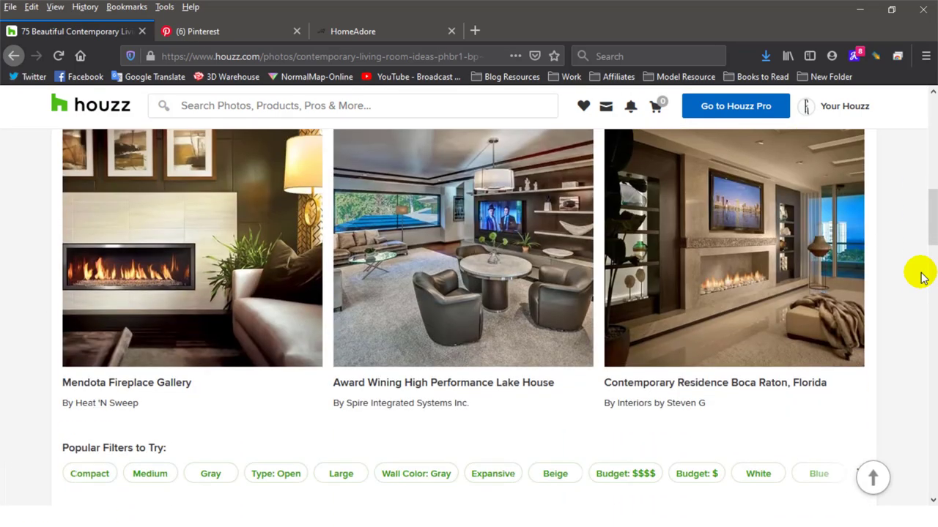
# Scroll through the Houzz contemporary living room photos, then bring the Pinterest feed forward
pyautogui.scroll(-3, 921, 275)
pyautogui.scroll(-2, 921, 273)
pyautogui.scroll(-3, 920, 273)
pyautogui.scroll(-3, 921, 273)
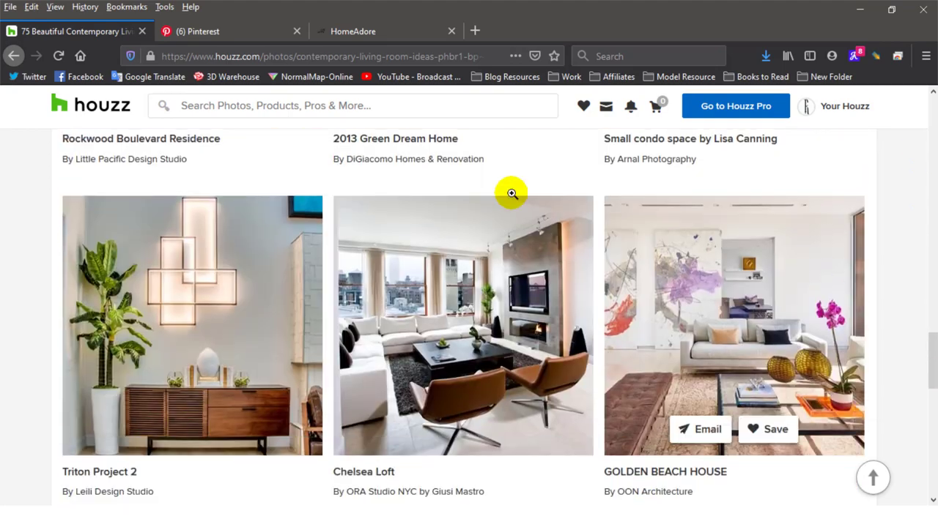
pyautogui.click(224, 32)
# Rerun the 'contemporary living room' Pinterest search and open the 39 Adorable Contemporary Living Room pin on HomeAdore
pyautogui.click(340, 104)
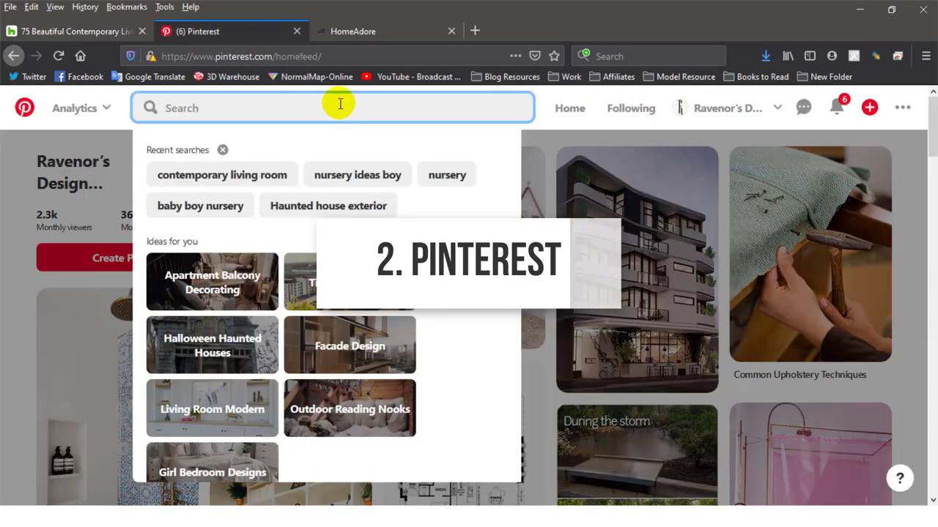
pyautogui.click(249, 173)
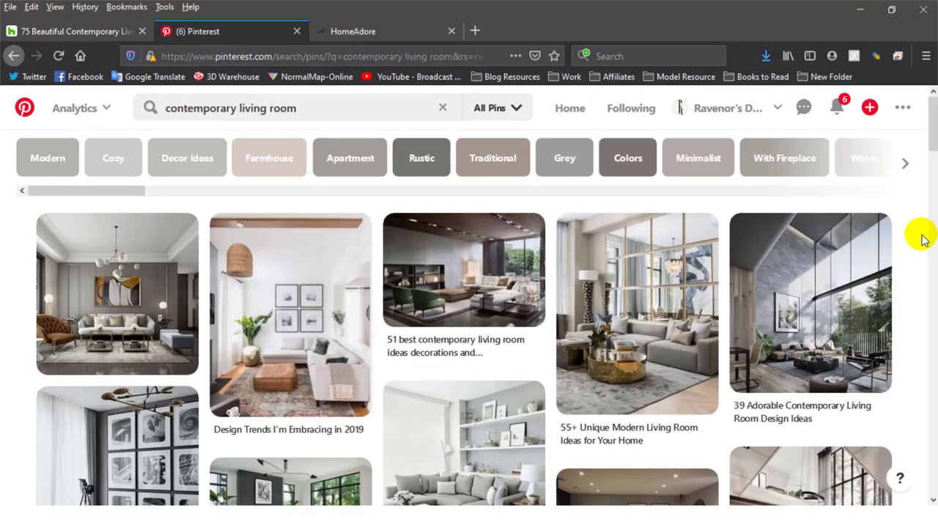
pyautogui.moveTo(130, 192)
pyautogui.mouseDown()
pyautogui.moveTo(302, 196)
pyautogui.moveTo(117, 189)
pyautogui.mouseUp()
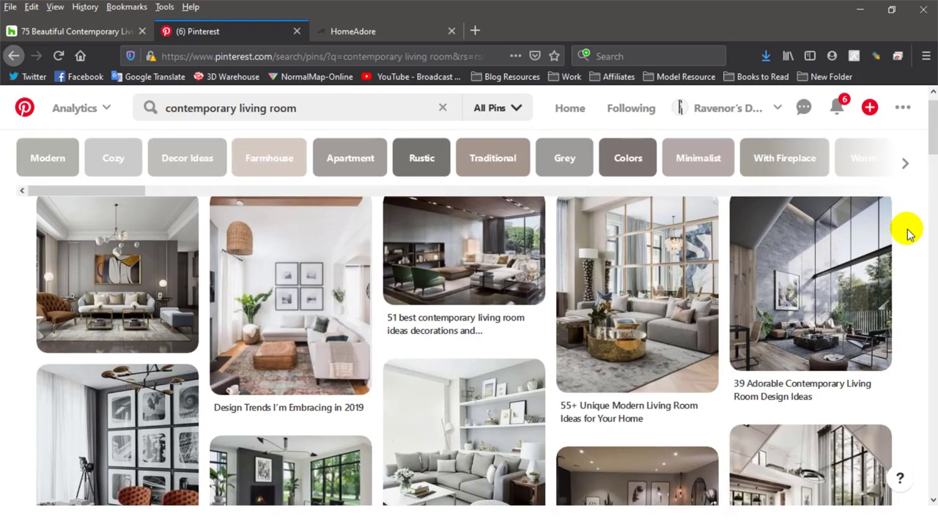
pyautogui.moveTo(290, 315)
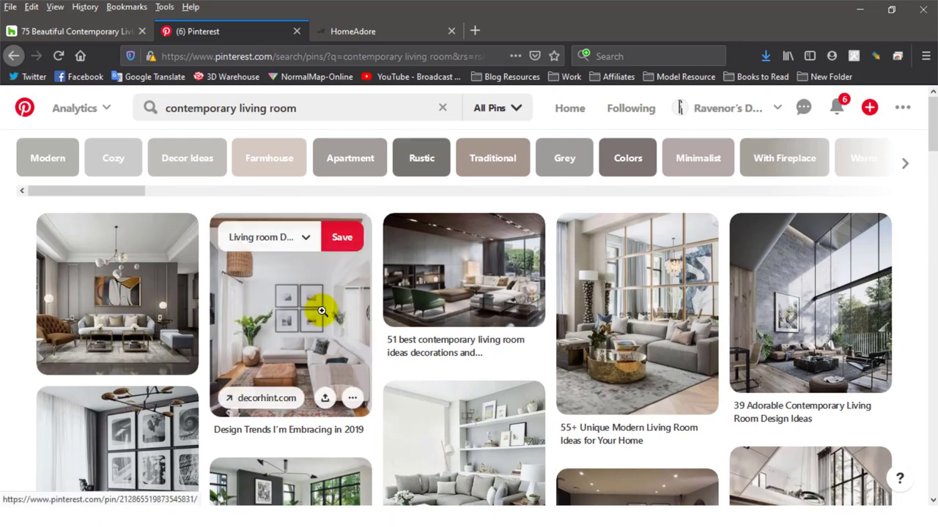
pyautogui.click(831, 309)
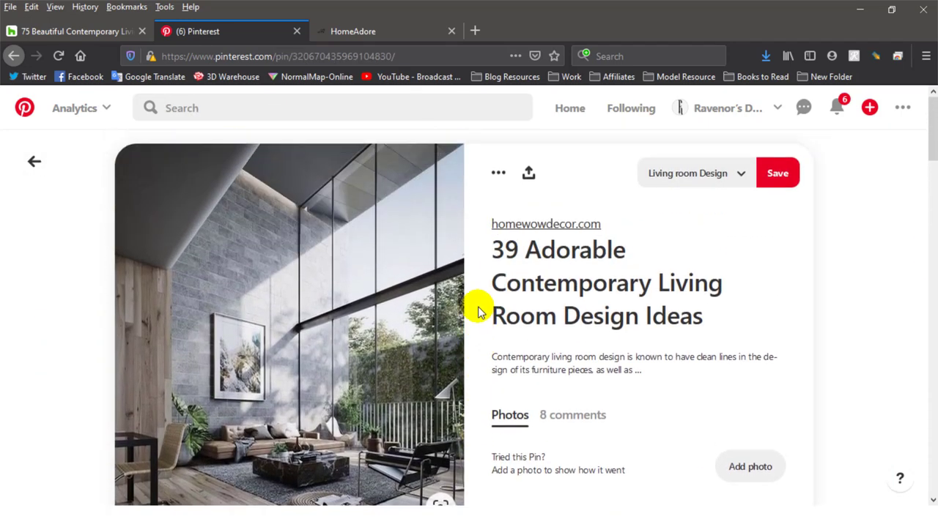
pyautogui.click(375, 31)
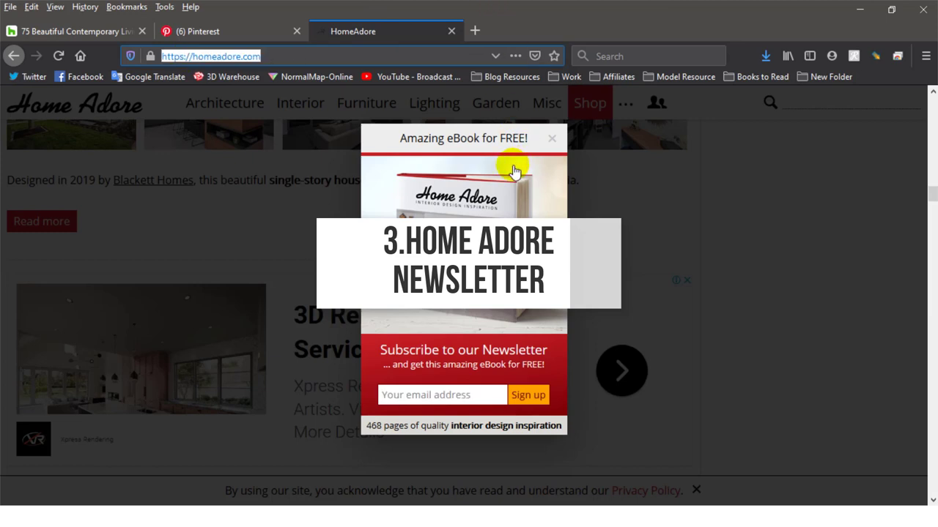
# Enter an e-mail address in HomeAdore's newsletter popup and sign up
pyautogui.click(444, 394)
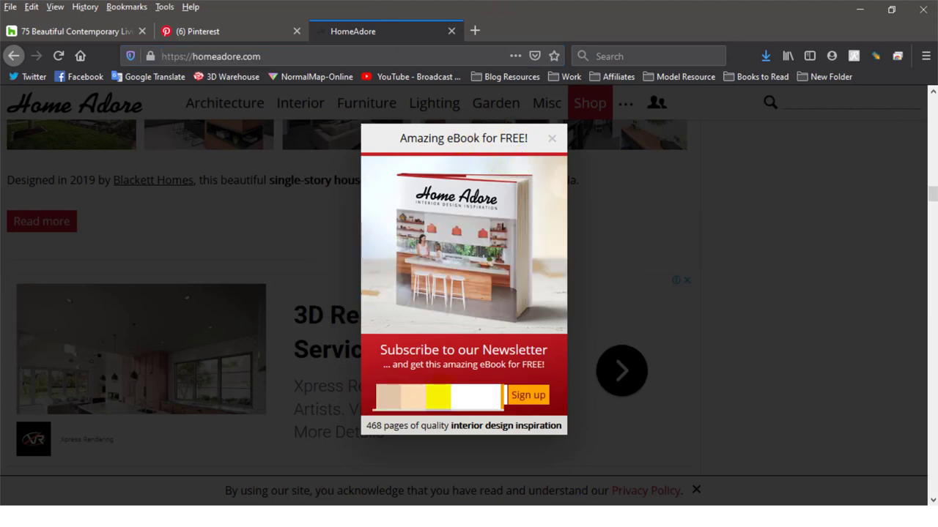
pyautogui.click(535, 400)
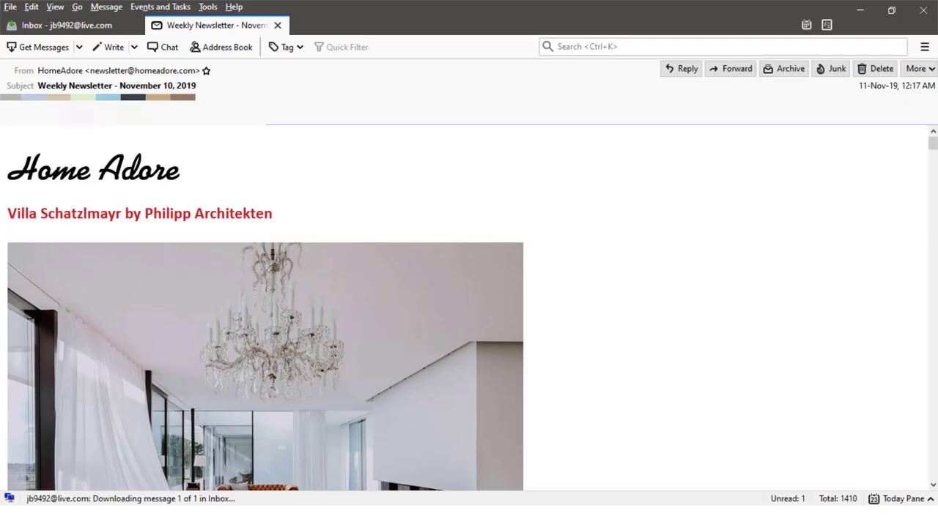
# Confirm the HomeAdore newsletter subscription via the link in the confirmation e-mail
pyautogui.moveTo(931, 143); pyautogui.dragTo(931, 233)
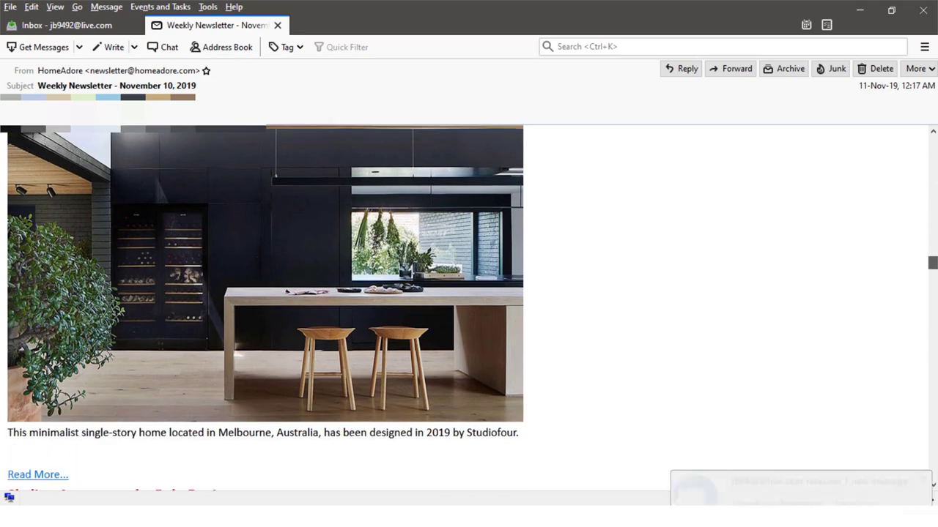
pyautogui.moveTo(932, 233); pyautogui.dragTo(932, 262)
pyautogui.click(67, 26)
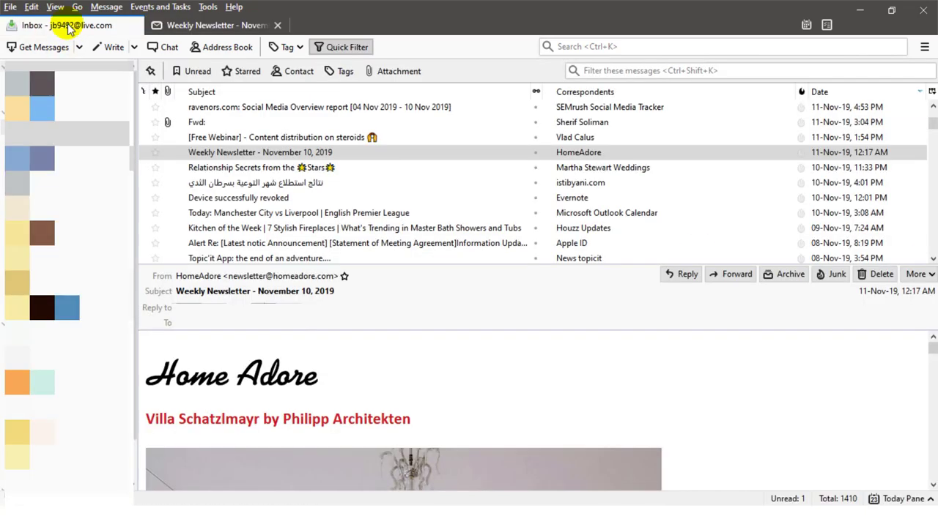
pyautogui.scroll(10, 456, 113)
pyautogui.doubleClick(262, 109)
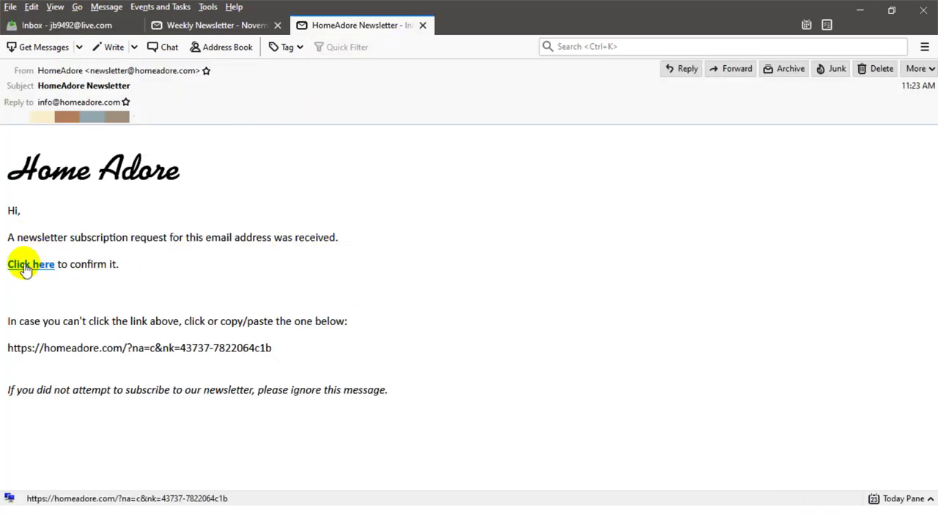
pyautogui.click(25, 267)
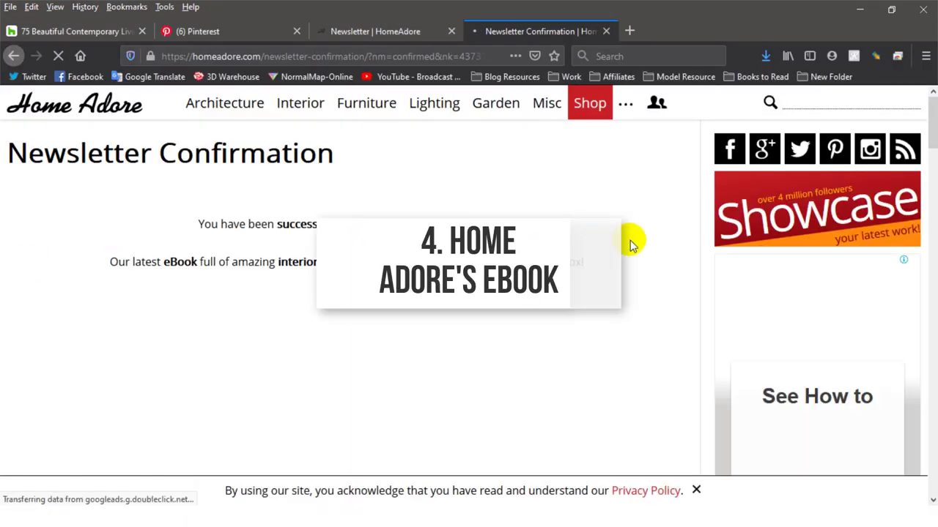
pyautogui.click(606, 32)
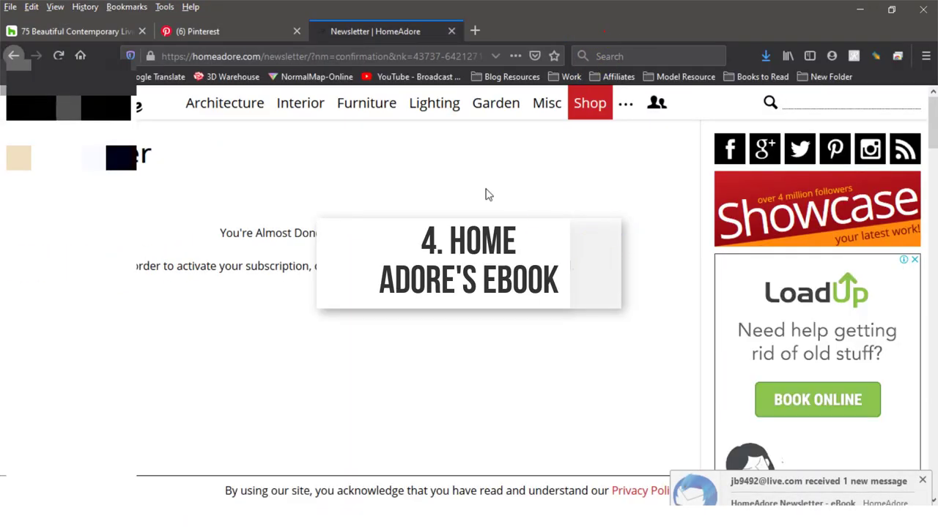
pyautogui.hotkey('alt', 'Tab')
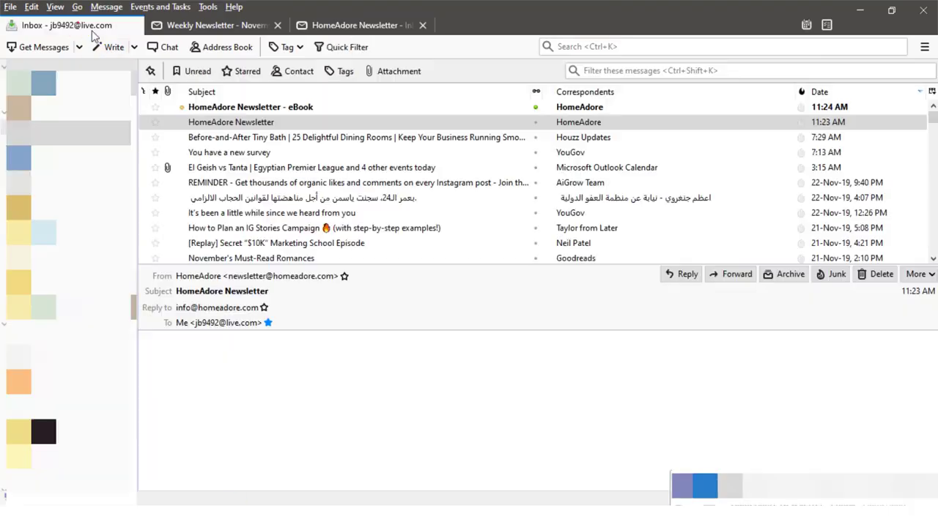
# Download ebook-interior-design.pdf from the HomeAdore eBook e-mail and open it
pyautogui.doubleClick(594, 107)
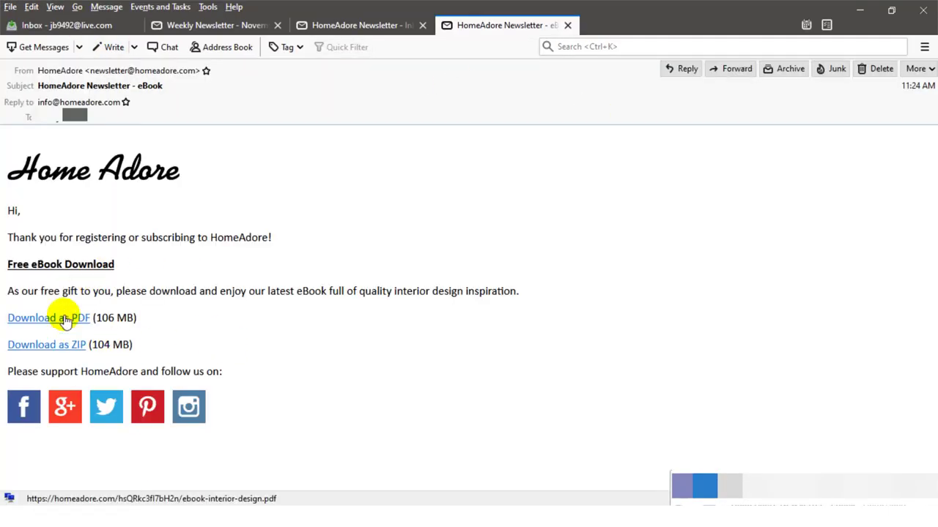
pyautogui.click(62, 322)
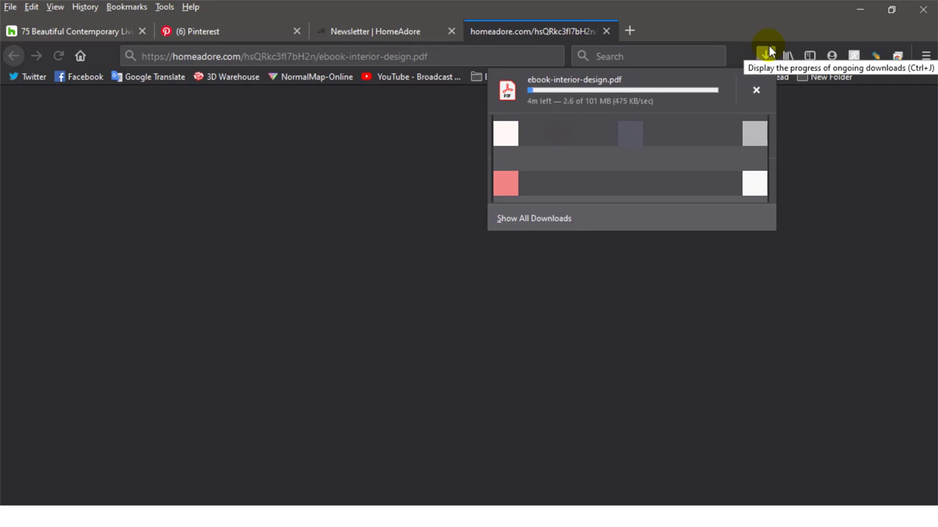
pyautogui.click(768, 51)
pyautogui.click(768, 51)
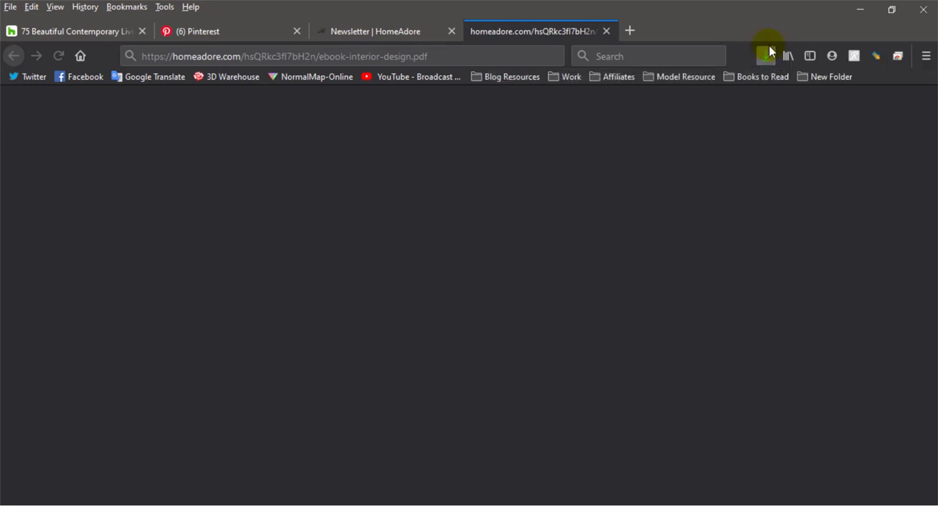
pyautogui.click(754, 93)
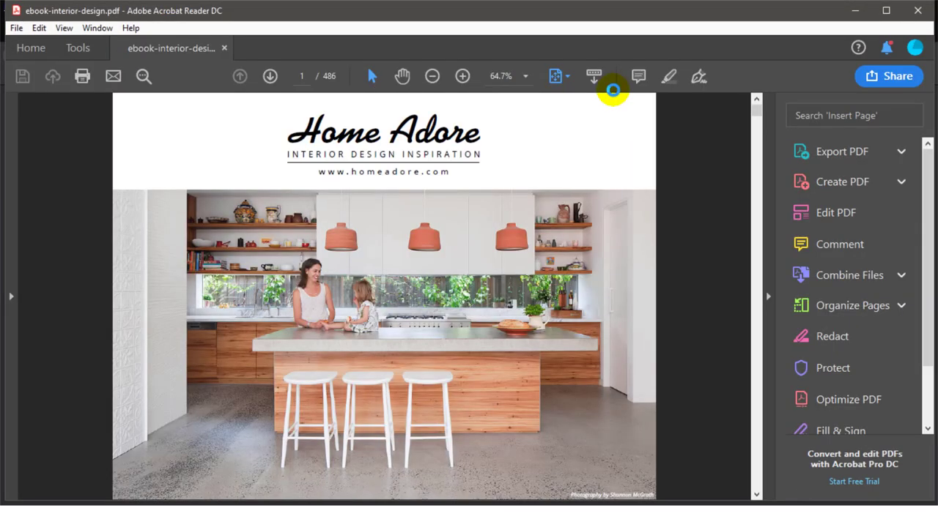
# Page through the 486-page Home Adore eBook's interior photos to past page 390
pyautogui.scroll(-3, 471, 224)
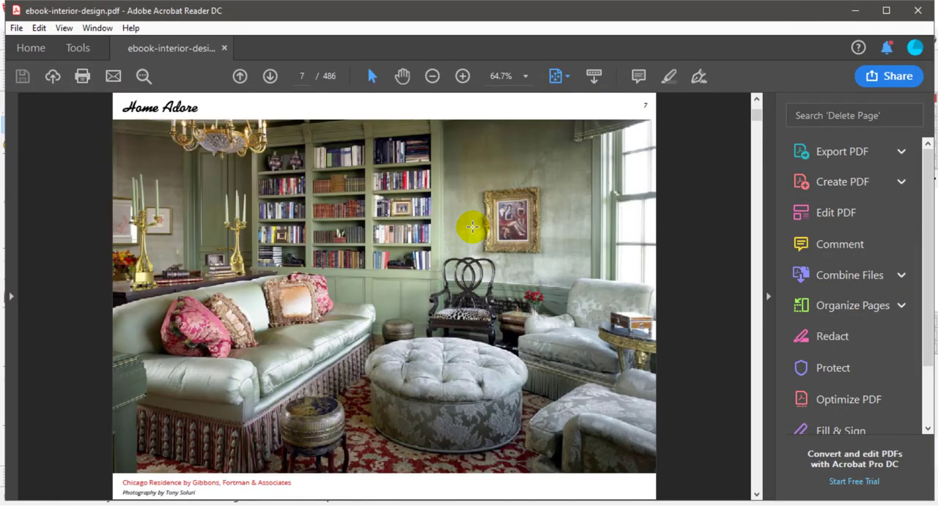
pyautogui.scroll(-3, 474, 226)
pyautogui.scroll(-3, 473, 227)
pyautogui.scroll(-1, 472, 227)
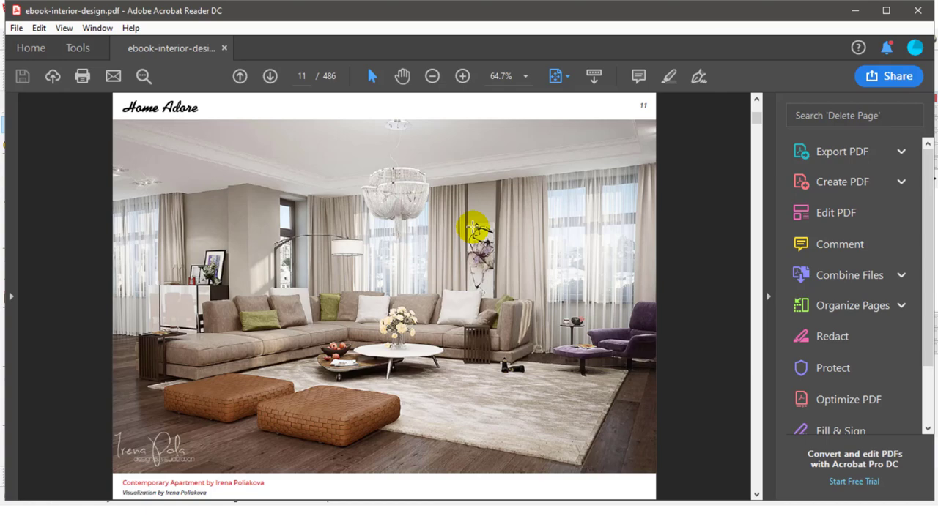
pyautogui.scroll(-1, 472, 227)
pyautogui.scroll(-2, 473, 227)
pyautogui.scroll(-1, 473, 227)
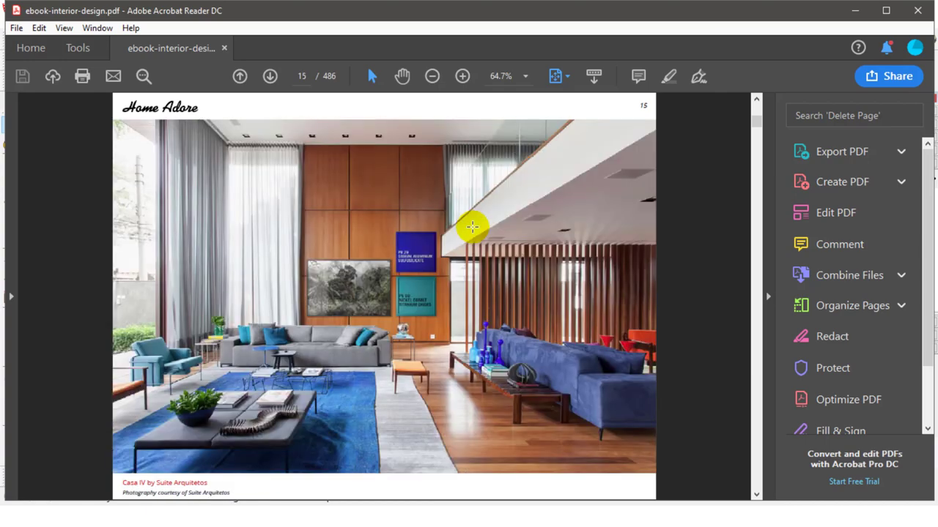
pyautogui.scroll(-1, 473, 227)
pyautogui.scroll(-1, 472, 227)
pyautogui.scroll(-1, 472, 227)
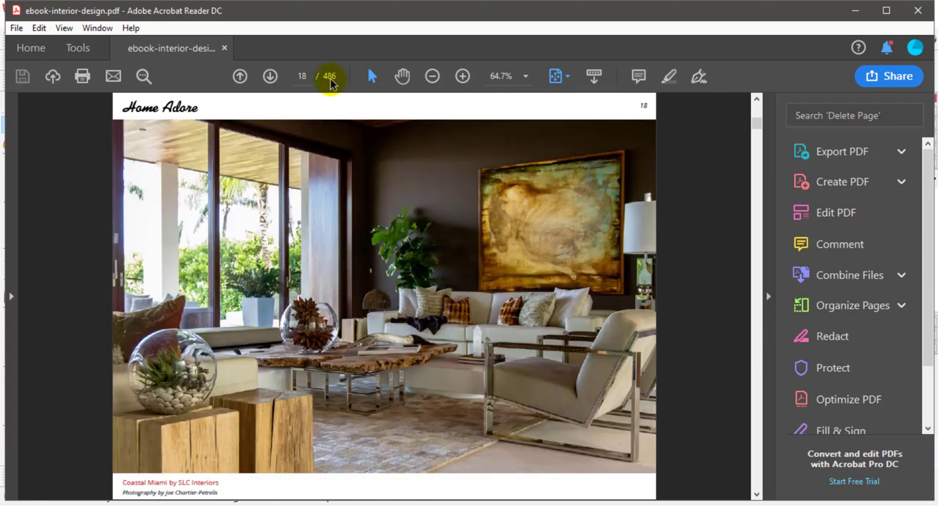
pyautogui.moveTo(755, 128)
pyautogui.mouseDown()
pyautogui.moveTo(757, 408)
pyautogui.moveTo(757, 378)
pyautogui.mouseUp()
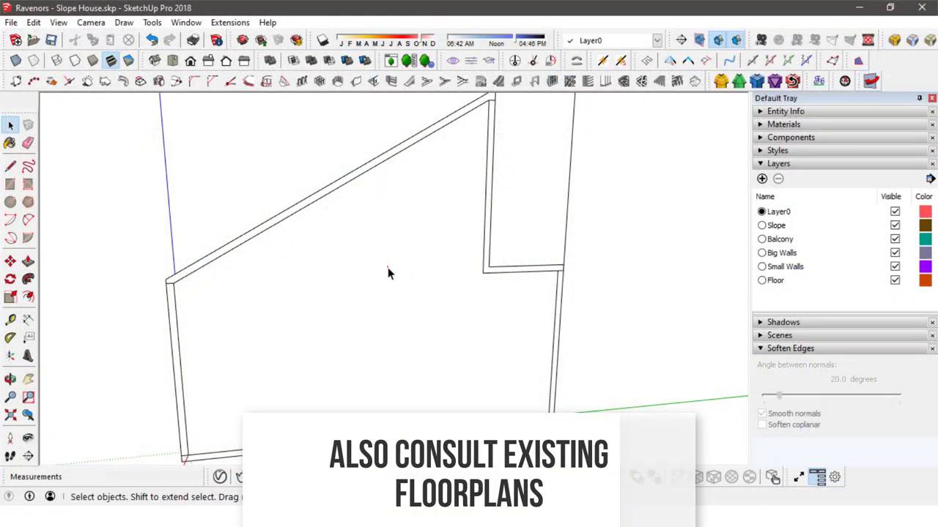
# Erase the Slope House front wall and orbit to a frontal view of the grey interior
pyautogui.rightClick(420, 304)
pyautogui.click(487, 53)
pyautogui.moveTo(486, 56)
pyautogui.mouseDown()
pyautogui.moveTo(278, 318)
pyautogui.moveTo(574, 309)
pyautogui.mouseUp()
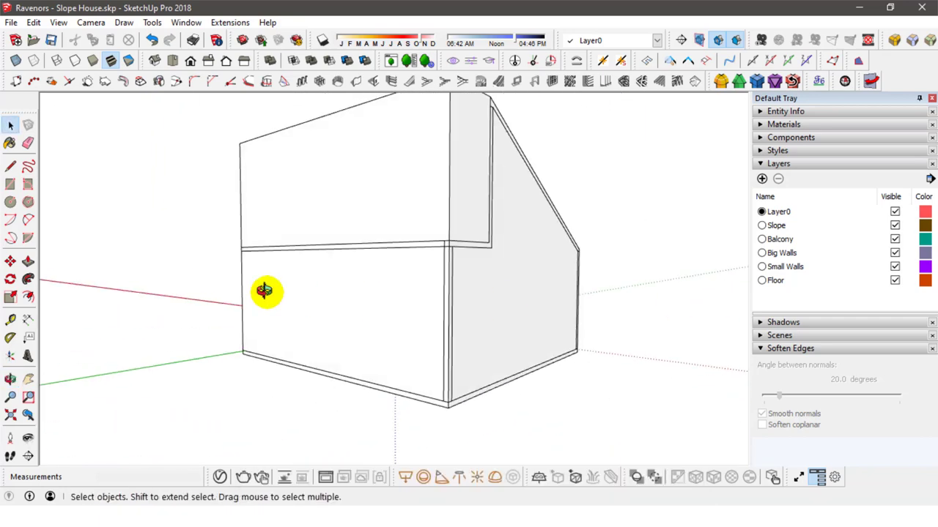
pyautogui.moveTo(351, 318)
pyautogui.mouseDown()
pyautogui.moveTo(445, 309)
pyautogui.moveTo(455, 322)
pyautogui.mouseUp()
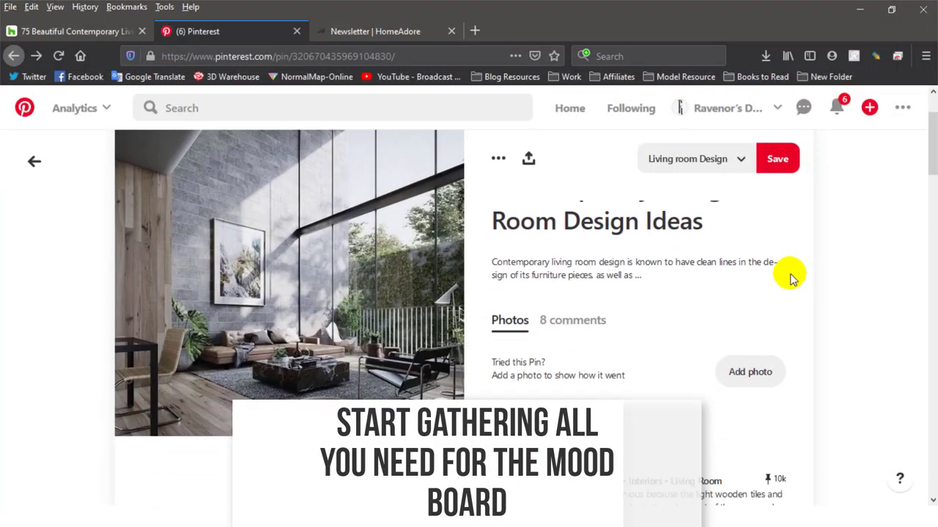
# Save the first pin image into a new materials folder on the Desktop
pyautogui.scroll(-2, 791, 276)
pyautogui.scroll(2, 801, 272)
pyautogui.rightClick(285, 236)
pyautogui.click(526, 312)
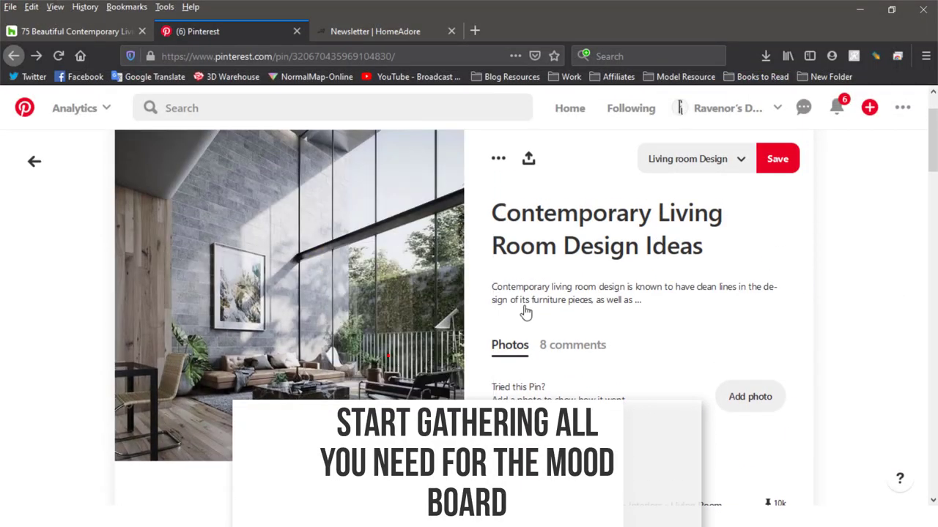
pyautogui.rightClick(492, 293)
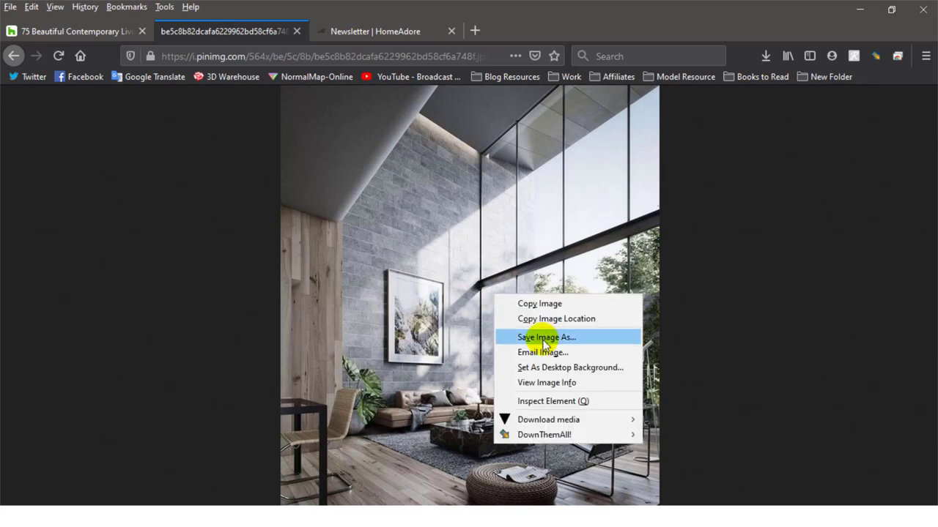
pyautogui.click(536, 336)
pyautogui.moveTo(108, 155); pyautogui.dragTo(113, 85)
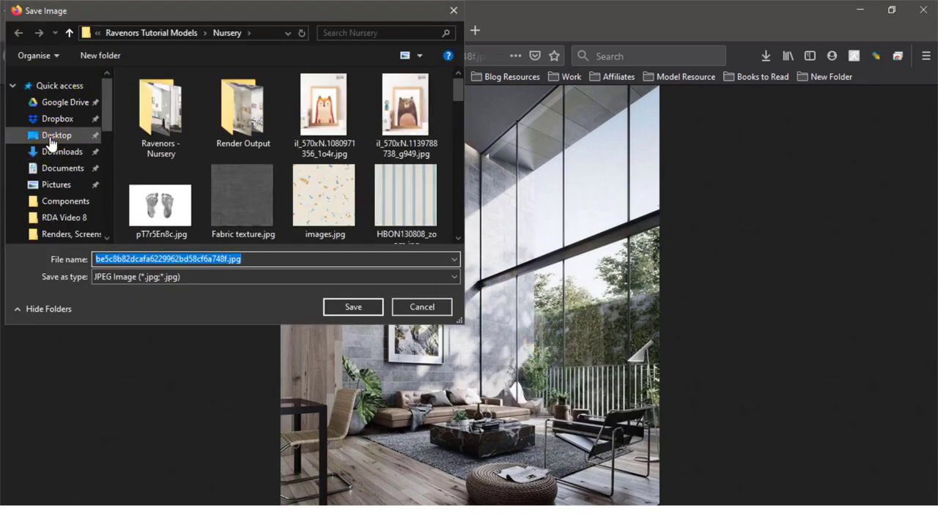
pyautogui.click(52, 138)
pyautogui.rightClick(291, 237)
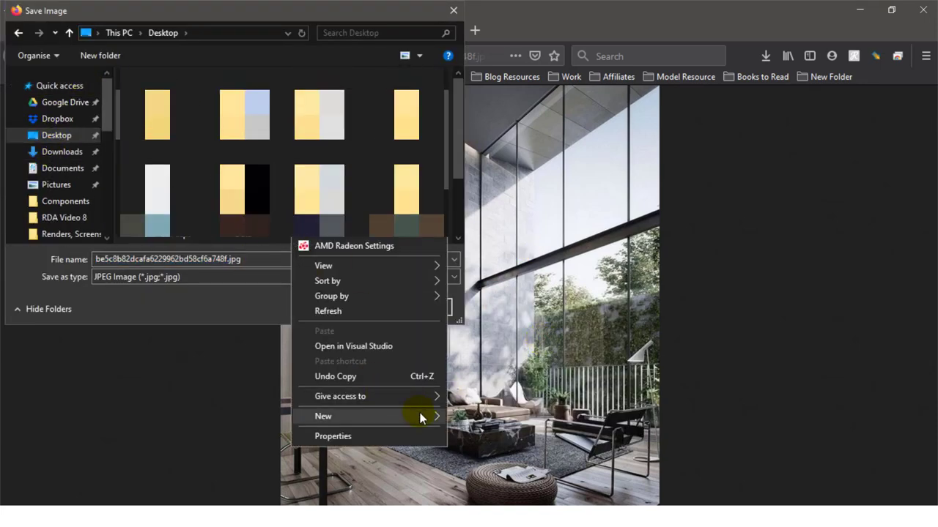
pyautogui.click(458, 286)
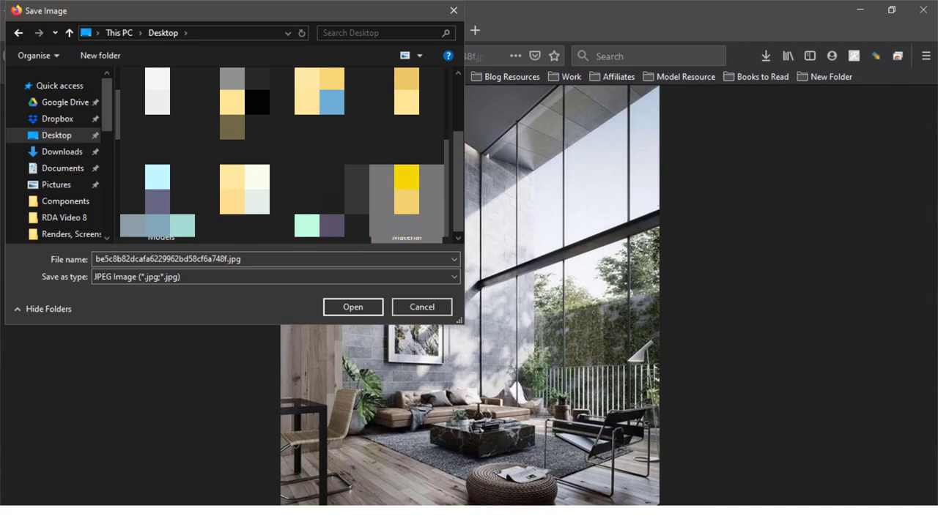
pyautogui.doubleClick(407, 191)
pyautogui.click(353, 307)
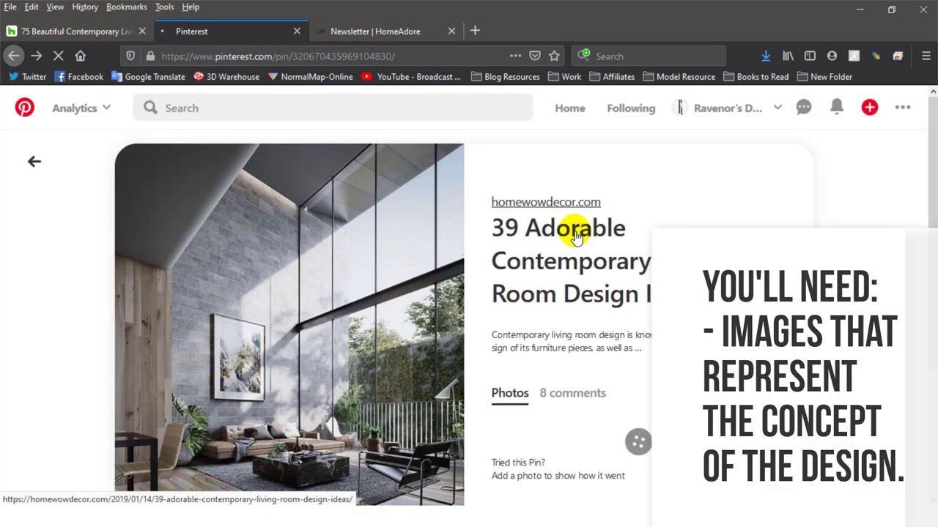
# Open two related contemporary interior pins in new tabs
pyautogui.scroll(-5, 513, 293)
pyautogui.rightClick(429, 388)
pyautogui.click(484, 39)
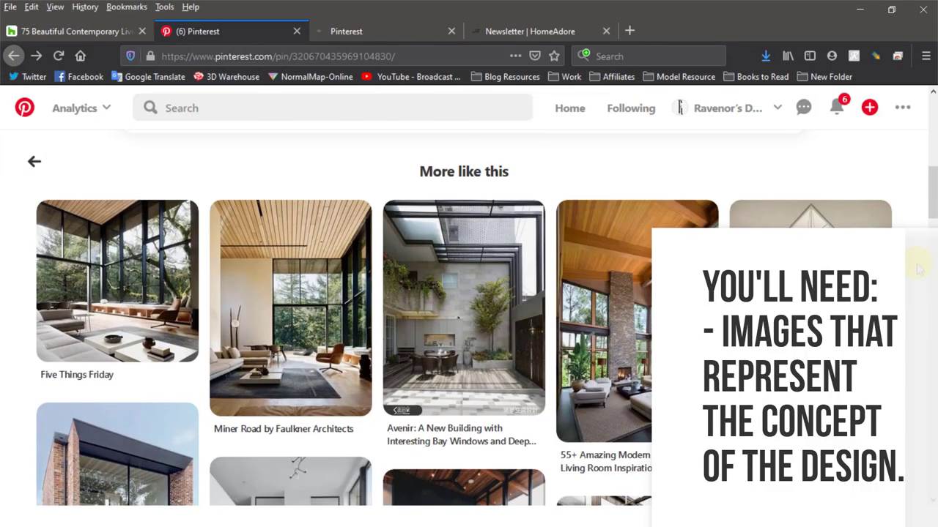
pyautogui.scroll(-4, 469, 293)
pyautogui.scroll(-1, 908, 223)
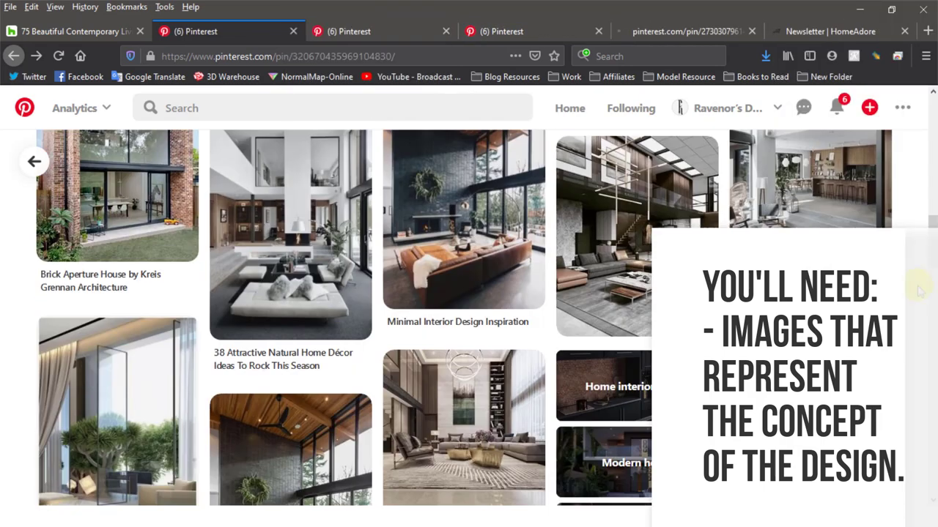
pyautogui.scroll(-3, 464, 210)
pyautogui.middleClick(464, 210)
pyautogui.scroll(-2, 464, 209)
pyautogui.scroll(-2, 925, 326)
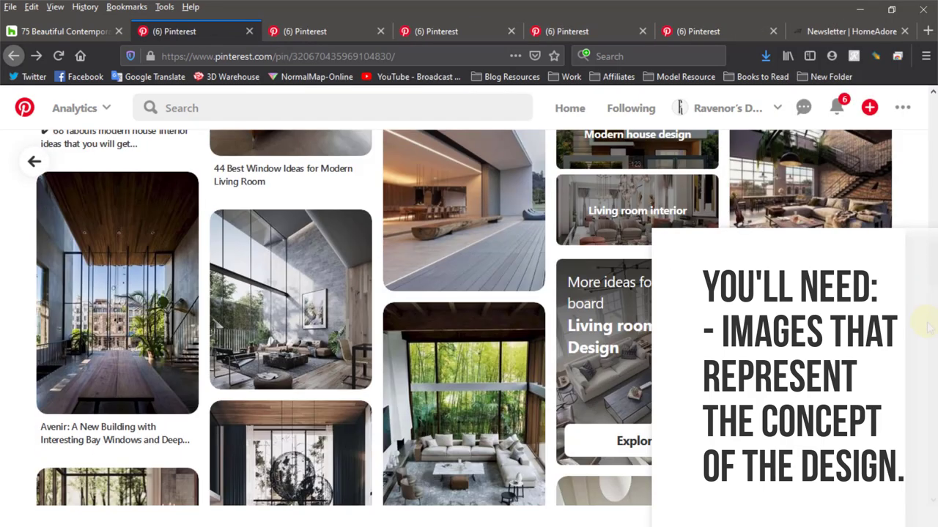
pyautogui.scroll(-3, 919, 322)
pyautogui.scroll(-3, 916, 320)
pyautogui.scroll(-5, 469, 315)
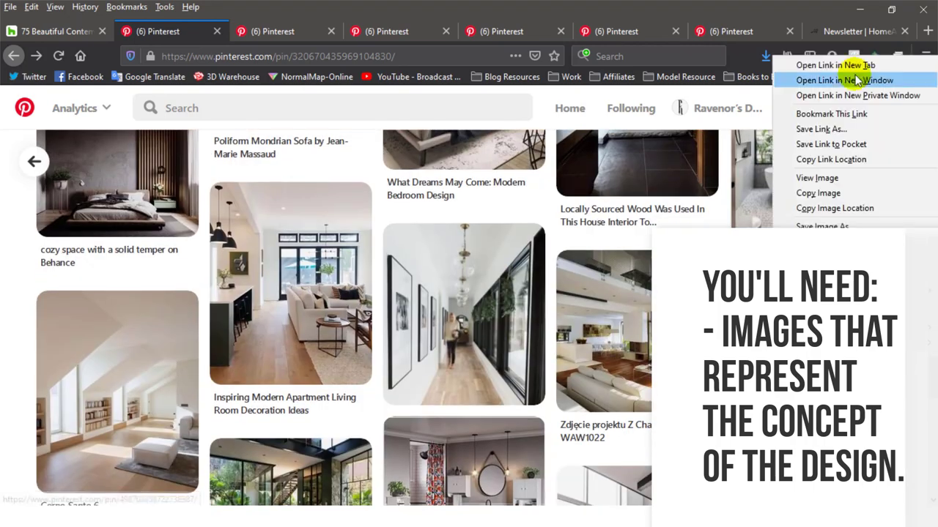
# Open each related pin's full-size image in its own tab
pyautogui.rightClick(265, 270)
pyautogui.click(308, 354)
pyautogui.hotkey('ctrl', 'Tab')
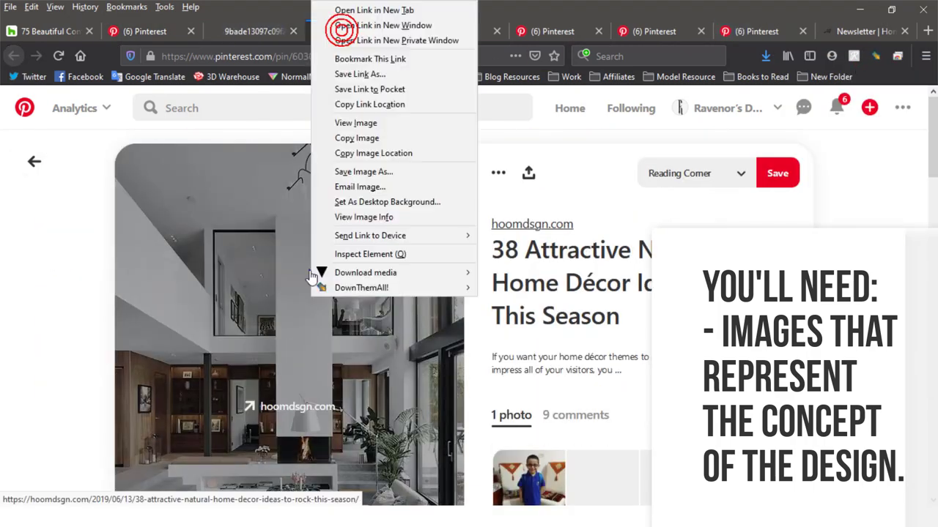
pyautogui.hotkey('ctrl', 'Tab')
pyautogui.hotkey('ctrl', 'Tab')
pyautogui.hotkey('ctrl', 'Tab')
pyautogui.rightClick(329, 310)
pyautogui.click(375, 135)
pyautogui.hotkey('ctrl', 'Tab')
pyautogui.rightClick(293, 175)
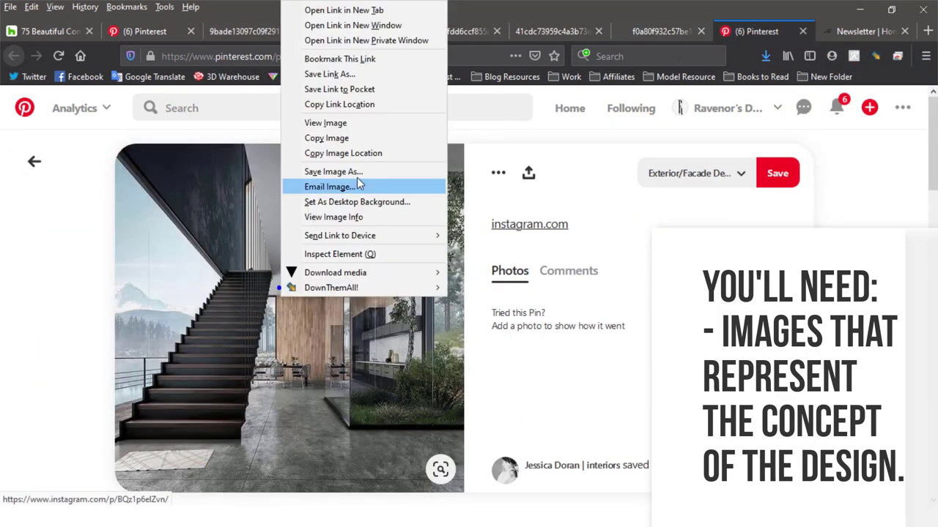
pyautogui.click(315, 121)
# Save the remaining full-size pin images as JPGs and close their tabs
pyautogui.hotkey('ctrl', 'w')
pyautogui.rightClick(432, 301)
pyautogui.click(477, 343)
pyautogui.hotkey('ctrl', 'w')
pyautogui.rightClick(450, 300)
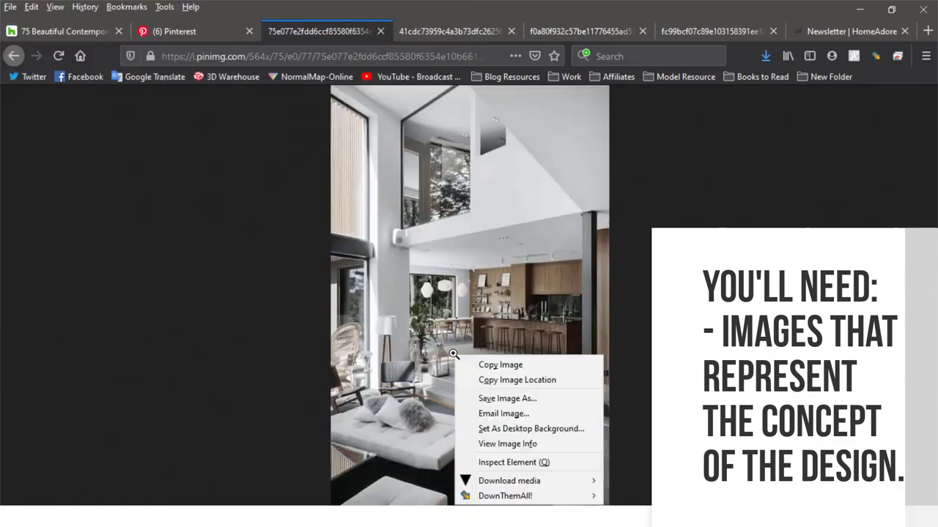
pyautogui.click(498, 344)
pyautogui.click(372, 32)
pyautogui.click(445, 31)
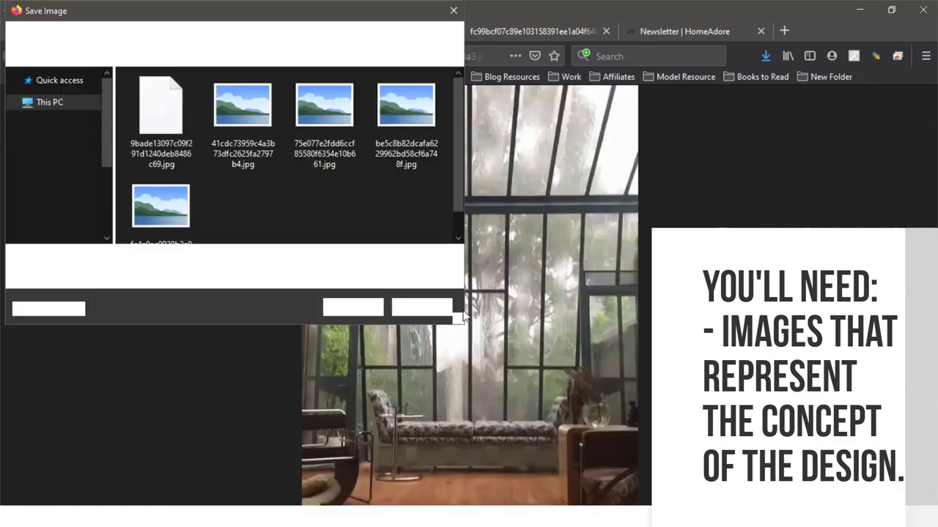
pyautogui.press('Return')
pyautogui.hotkey('ctrl', 'w')
pyautogui.rightClick(465, 300)
pyautogui.click(513, 344)
pyautogui.hotkey('ctrl', 'w')
pyautogui.hotkey('ctrl', 'w')
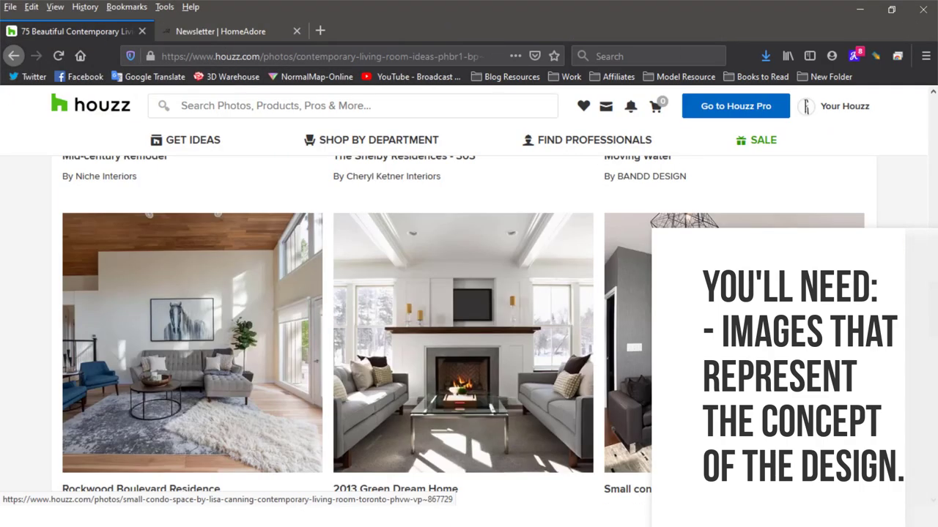
# Scroll down and back up through the remaining Pinterest page
pyautogui.scroll(-5, 469, 329)
pyautogui.click(597, 506)
pyautogui.scroll(-3, 468, 330)
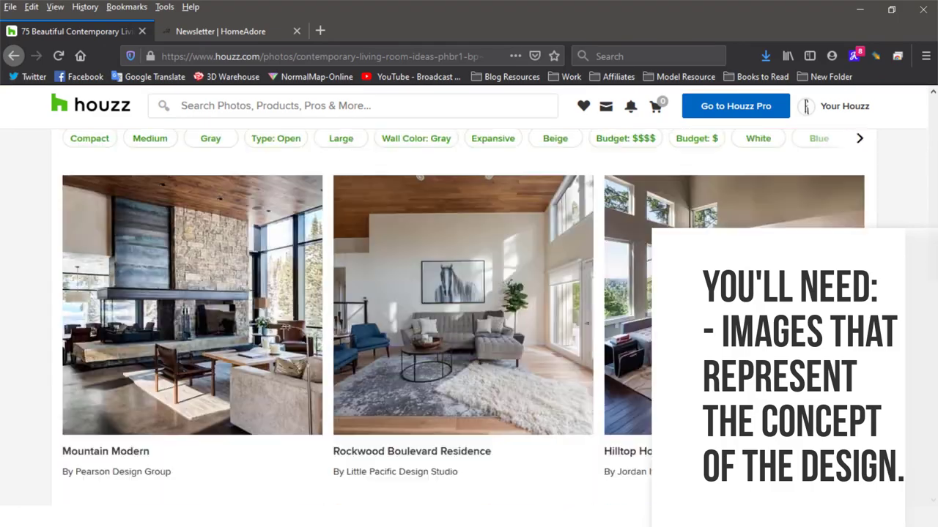
pyautogui.scroll(-5, 469, 330)
pyautogui.scroll(-5, 469, 330)
pyautogui.scroll(-1, 469, 329)
pyautogui.scroll(5, 469, 330)
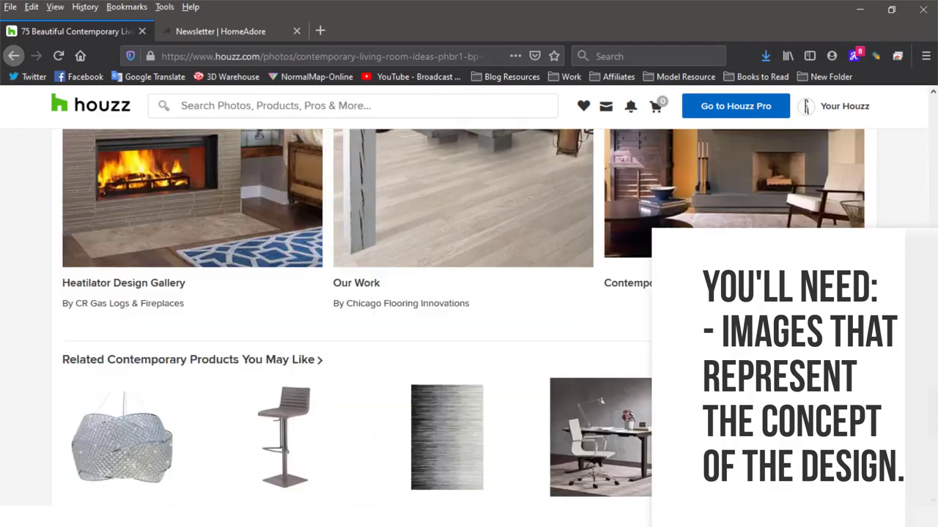
pyautogui.scroll(1, 469, 329)
pyautogui.scroll(5, 469, 329)
pyautogui.scroll(5, 469, 330)
# In a new tab, search 'color palett' and open the COLOURlovers palette site
pyautogui.click(320, 31)
pyautogui.write('color')
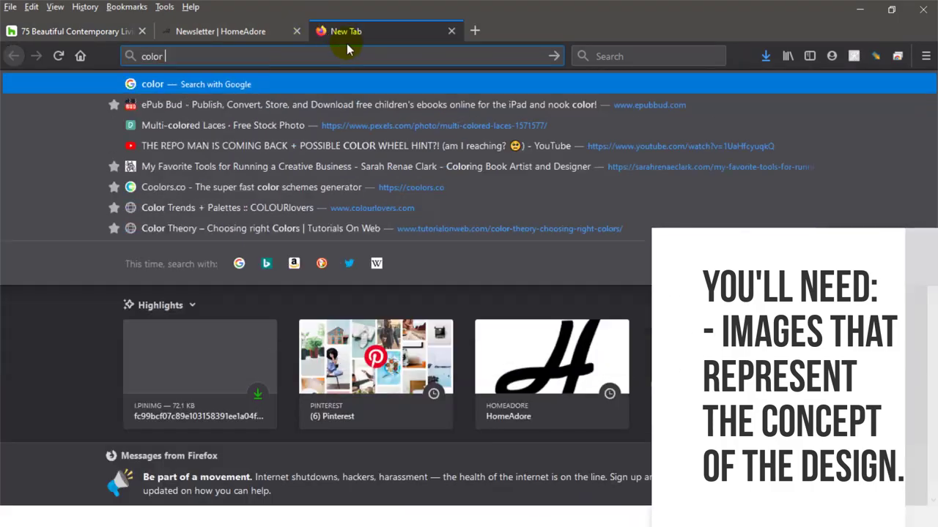
pyautogui.write(' palett')
pyautogui.click(271, 105)
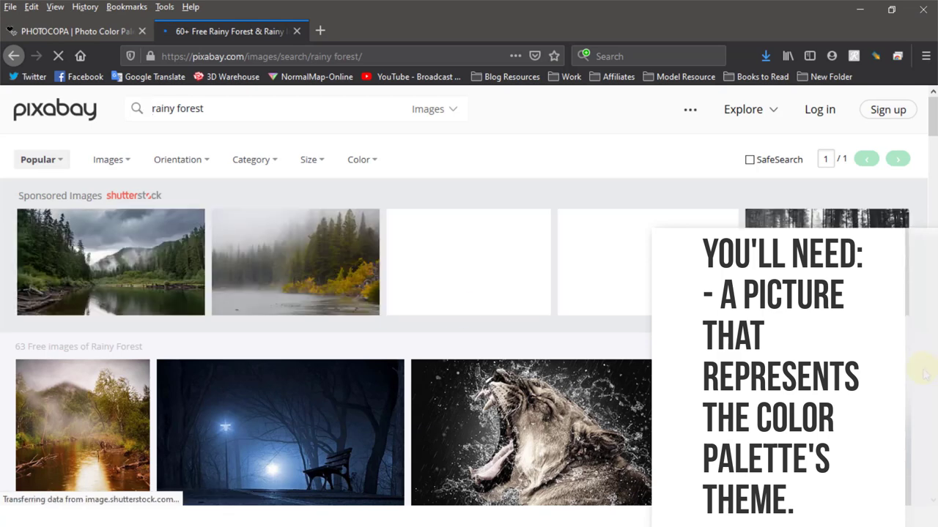
pyautogui.scroll(-3, 924, 374)
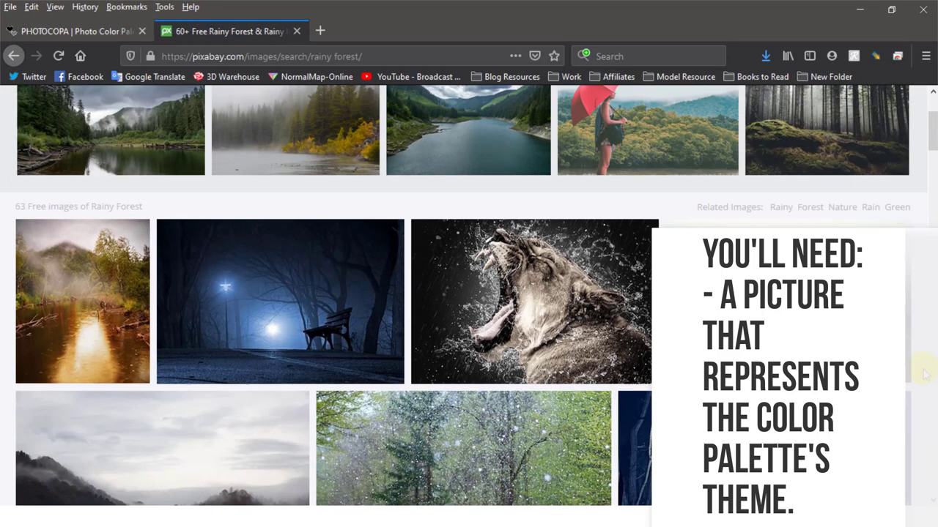
# Open the misty Forest Pond Water photo from the rainy forest results in a new tab
pyautogui.rightClick(68, 292)
pyautogui.click(147, 10)
pyautogui.click(381, 31)
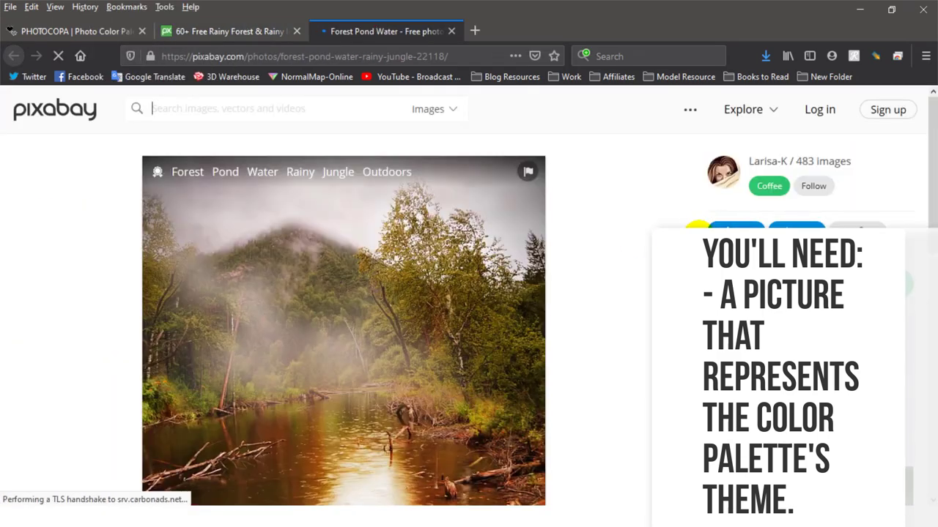
pyautogui.scroll(-3, 388, 281)
pyautogui.scroll(3, 387, 282)
pyautogui.click(243, 31)
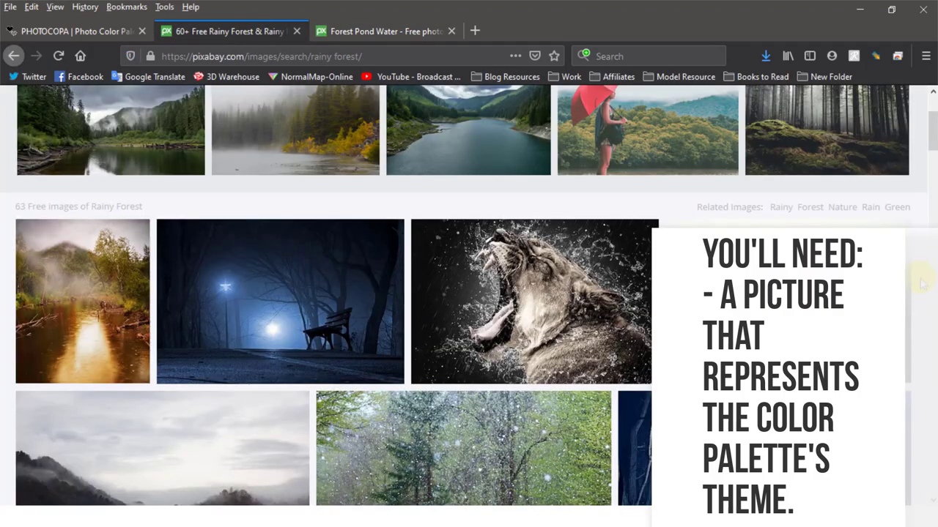
# Close the rainy forest results and download the Forest Pond Water photo at 1562×1920
pyautogui.scroll(-3, 922, 284)
pyautogui.scroll(-3, 921, 284)
pyautogui.scroll(3, 922, 284)
pyautogui.scroll(-3, 921, 284)
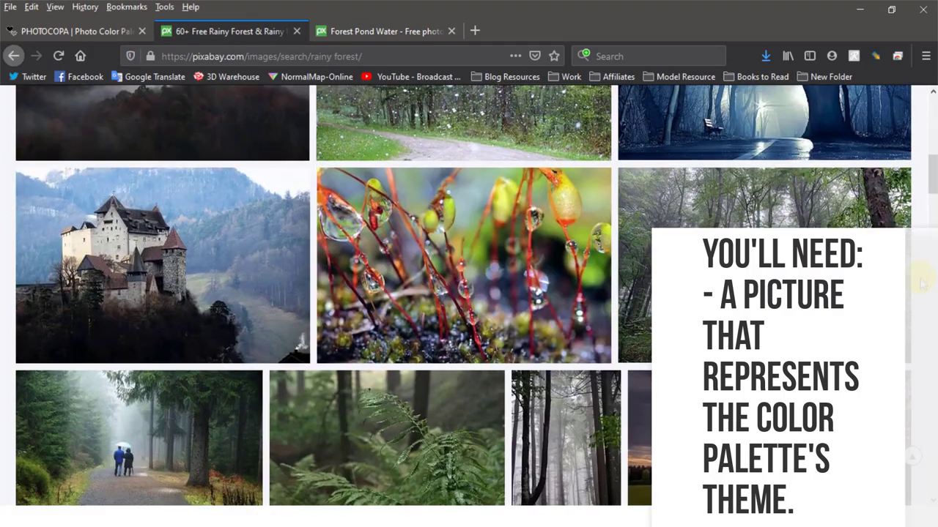
pyautogui.scroll(-3, 921, 284)
pyautogui.scroll(-3, 922, 284)
pyautogui.scroll(-4, 921, 284)
pyautogui.scroll(-3, 921, 284)
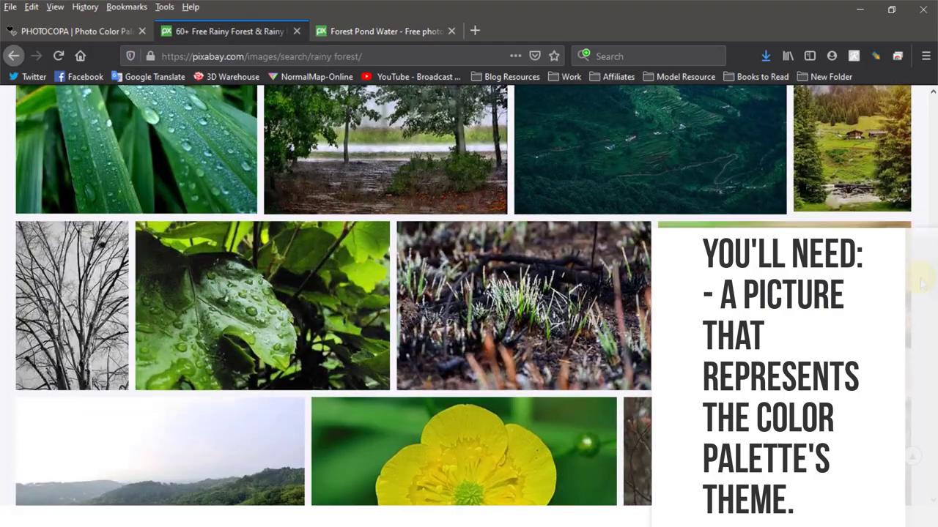
pyautogui.scroll(-3, 921, 284)
pyautogui.scroll(-1, 922, 284)
pyautogui.click(296, 30)
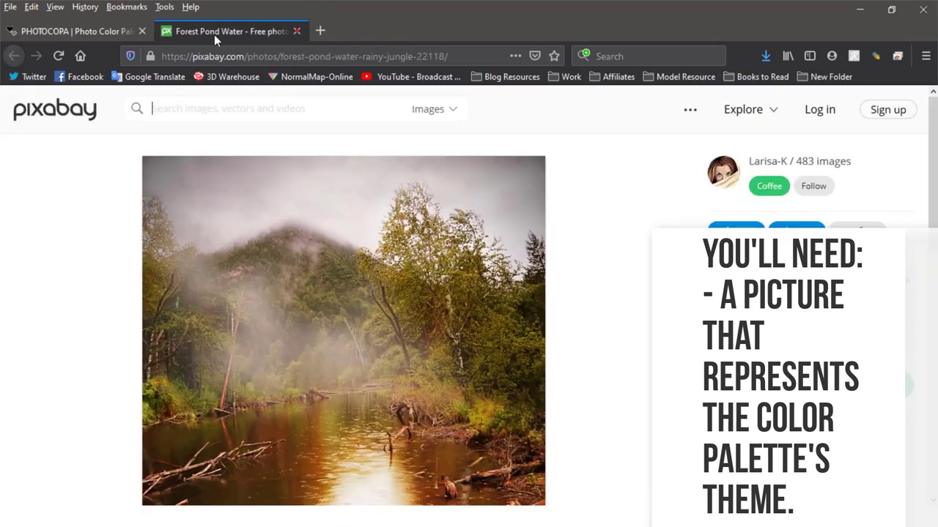
pyautogui.click(815, 391)
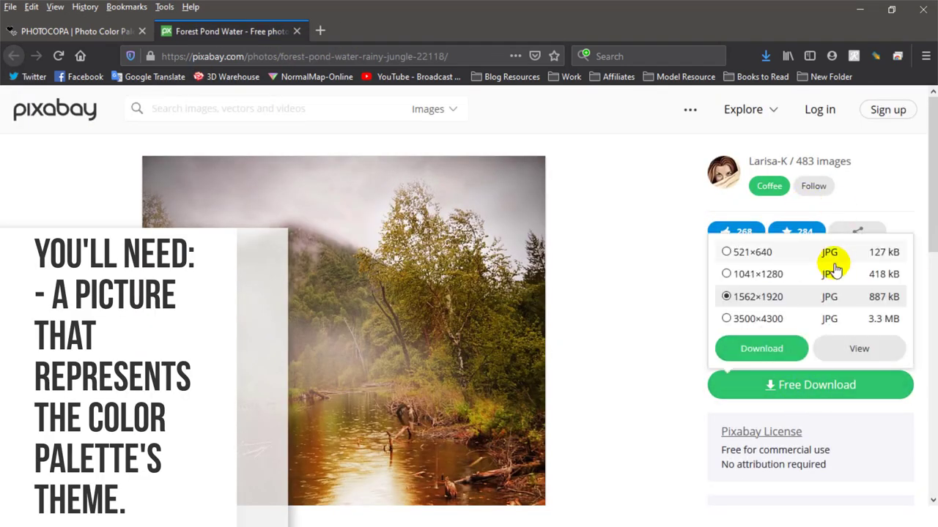
pyautogui.click(750, 343)
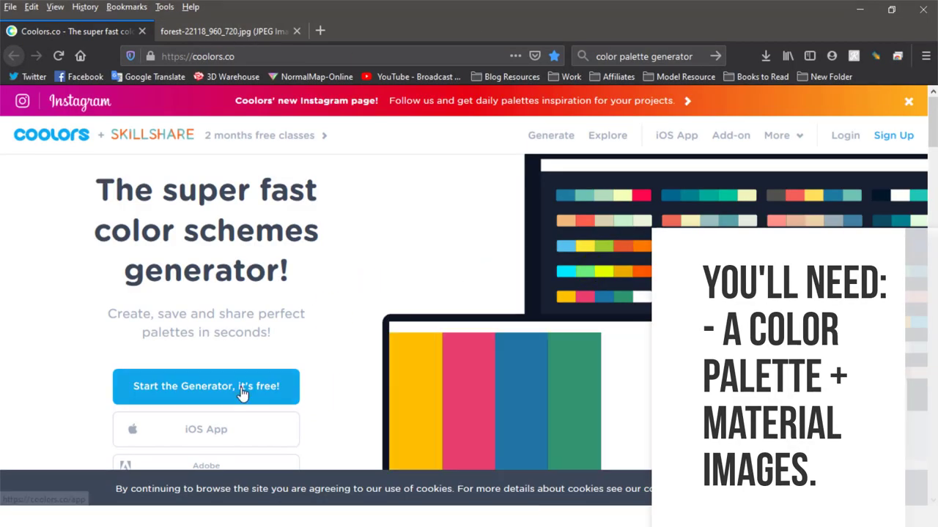
# Generate a Coolors palette from the forest photo (#C39B43, #CAC2C0, #E5E0DD, #DEB773…)
pyautogui.click(241, 391)
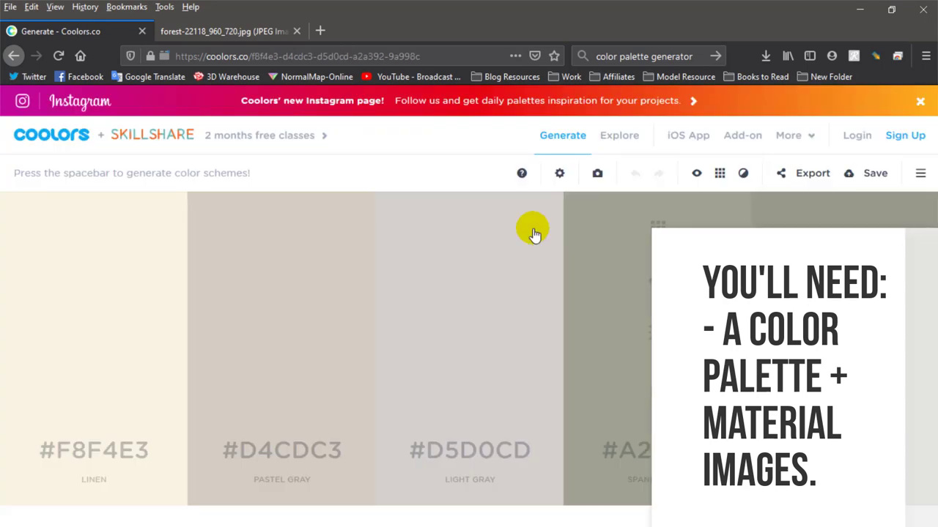
pyautogui.click(597, 173)
pyautogui.click(571, 220)
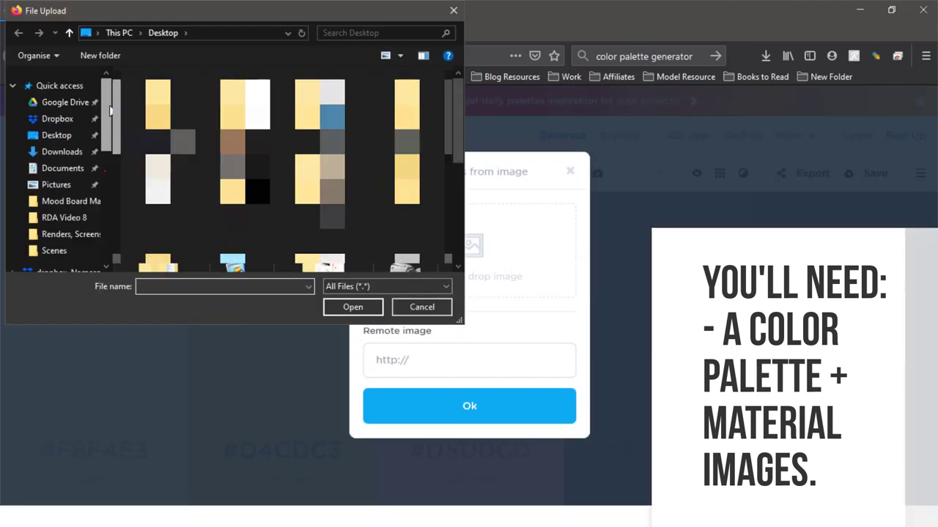
pyautogui.moveTo(455, 125); pyautogui.dragTo(456, 176)
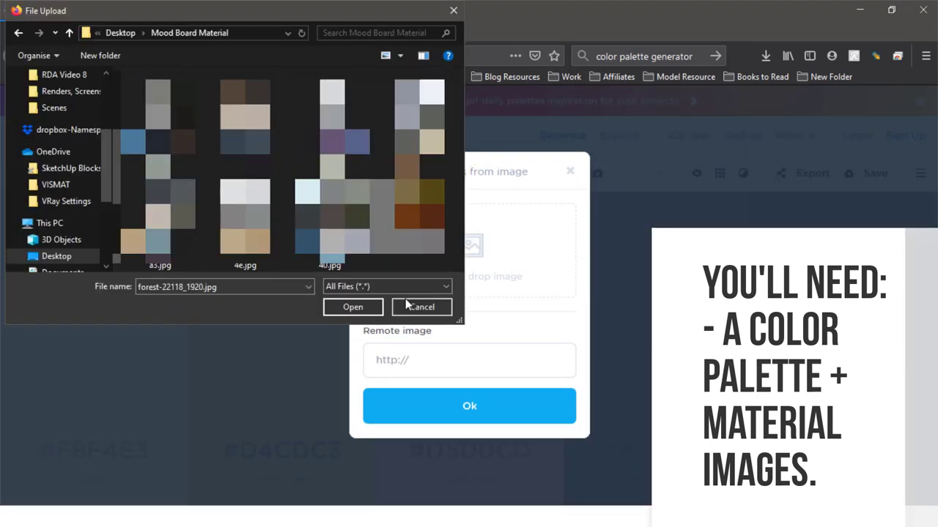
pyautogui.click(352, 307)
pyautogui.click(470, 406)
pyautogui.moveTo(334, 142)
pyautogui.mouseDown()
pyautogui.moveTo(422, 296)
pyautogui.moveTo(469, 301)
pyautogui.mouseUp()
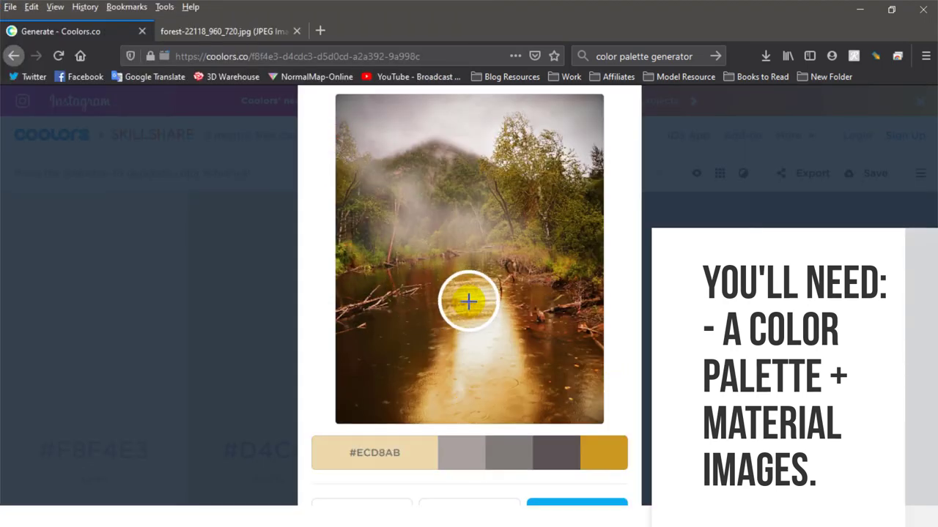
pyautogui.hotkey('ctrl', '-')
pyautogui.hotkey('ctrl', '-')
pyautogui.click(390, 475)
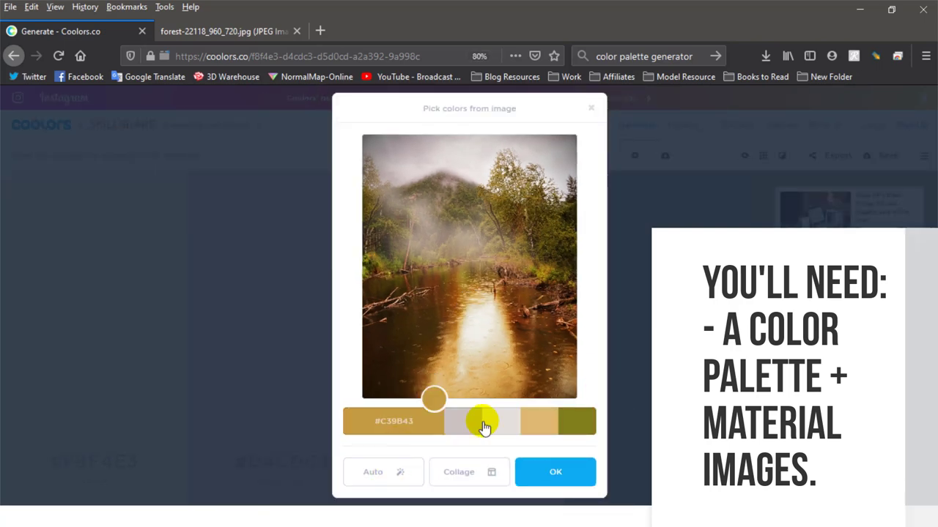
pyautogui.click(555, 471)
# Sign in, export the palette as a PNG and save the image
pyautogui.click(877, 157)
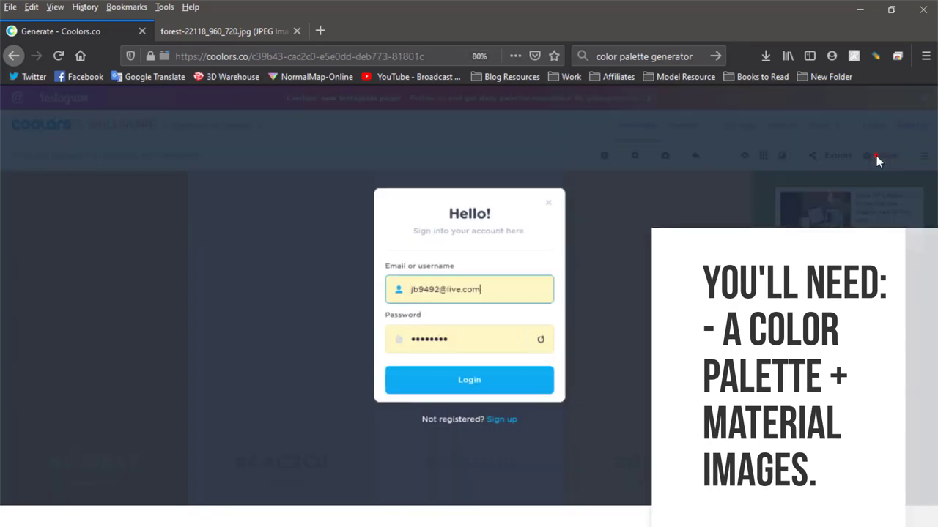
pyautogui.click(472, 387)
pyautogui.click(835, 154)
pyautogui.click(534, 272)
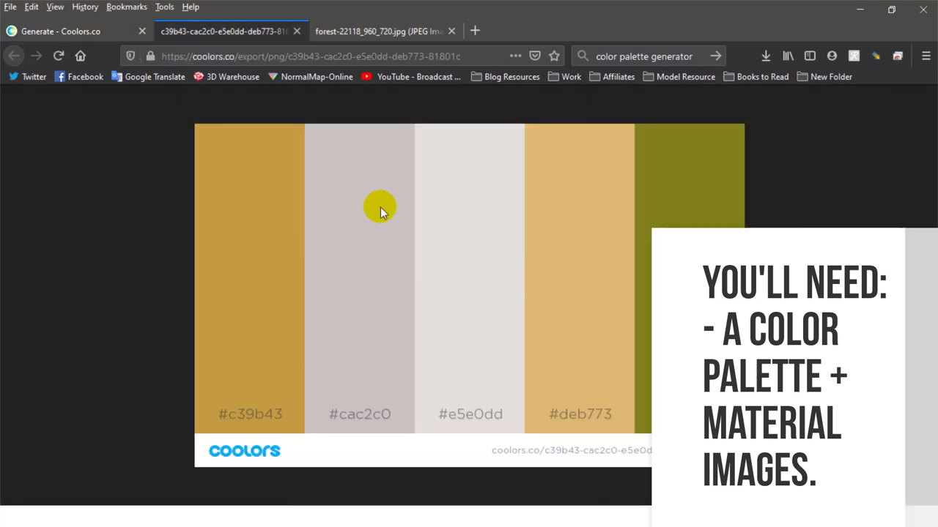
pyautogui.hotkey('ctrl', 's')
pyautogui.click(352, 307)
pyautogui.hotkey('ctrl', 'w')
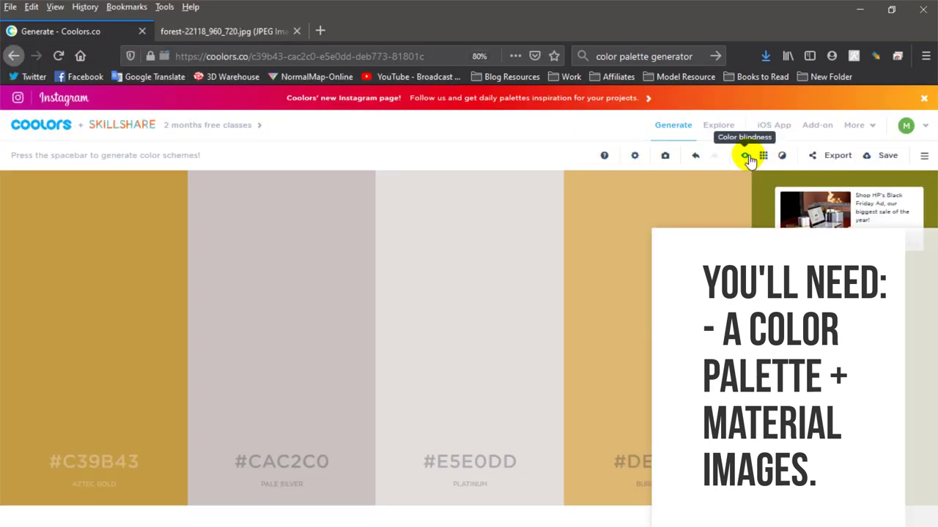
pyautogui.click(763, 157)
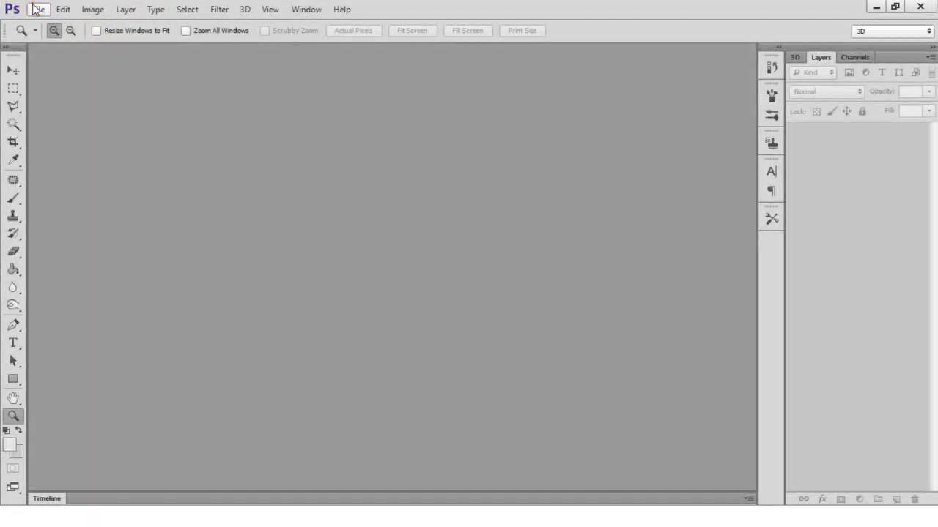
# Create a 300 ppi A3 International Paper document named 'Slope House Mood Board' and fit it on screen
pyautogui.hotkey('ctrl', 'n')
pyautogui.write('Slope House')
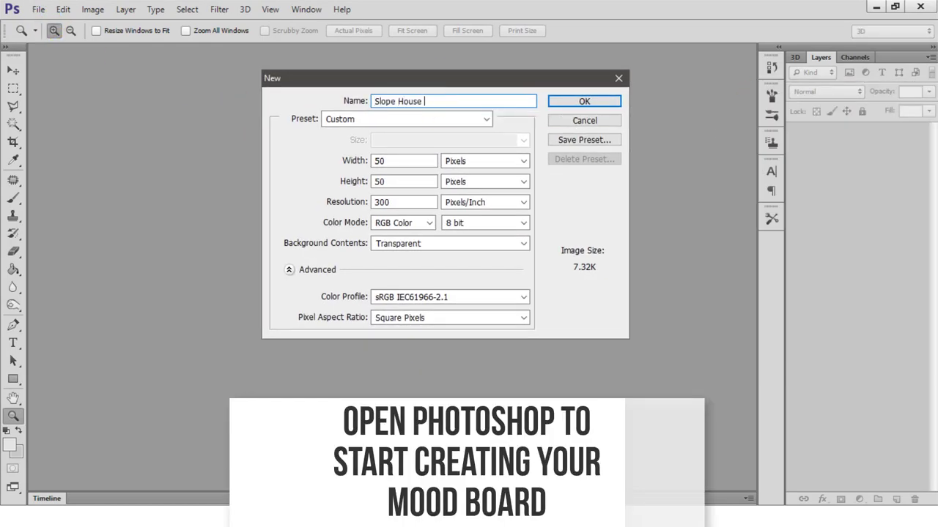
pyautogui.write('Co')
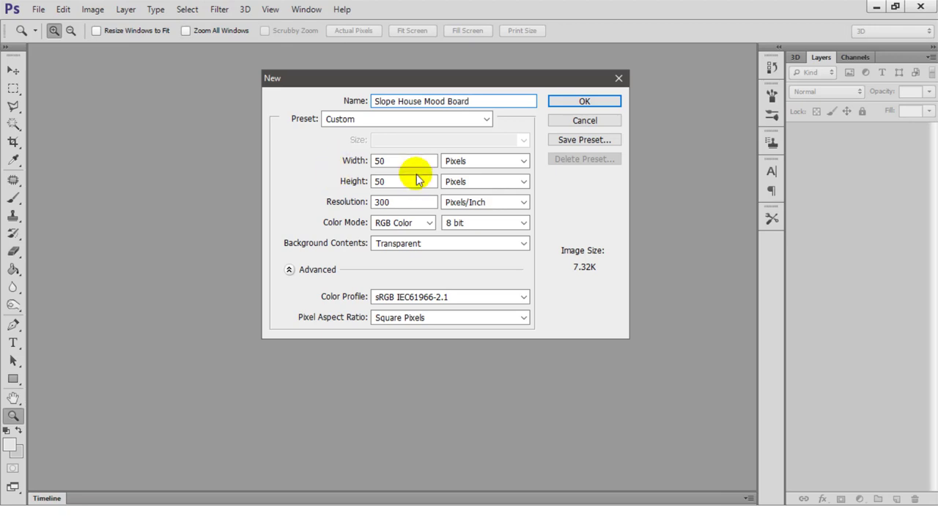
pyautogui.click(397, 123)
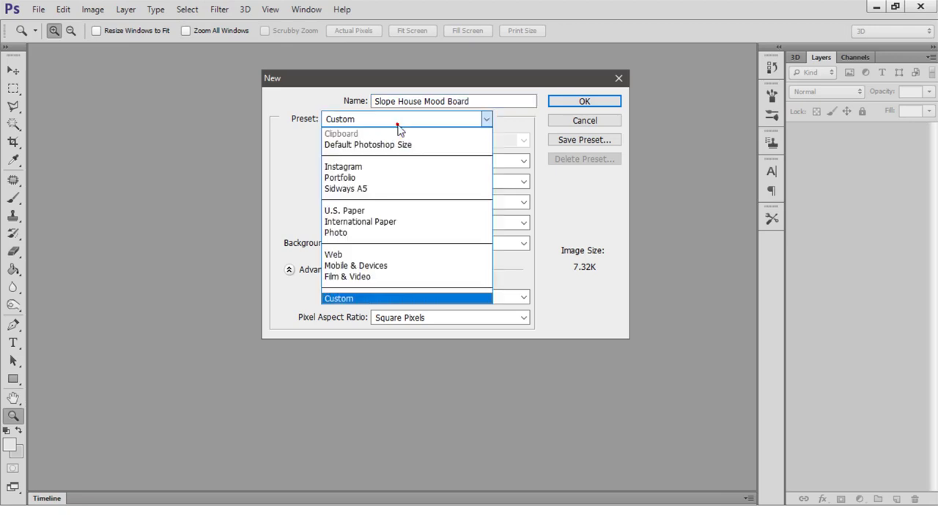
pyautogui.click(360, 222)
pyautogui.click(452, 141)
pyautogui.click(400, 188)
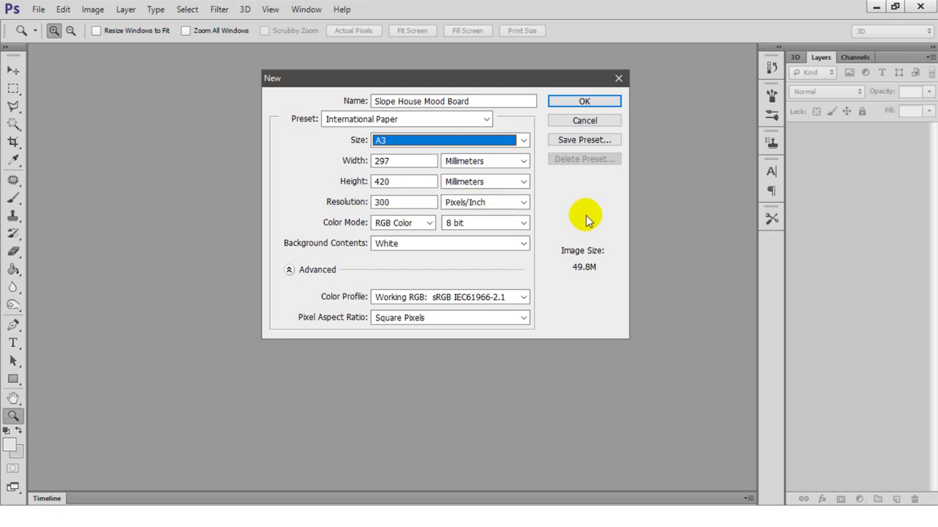
pyautogui.click(580, 102)
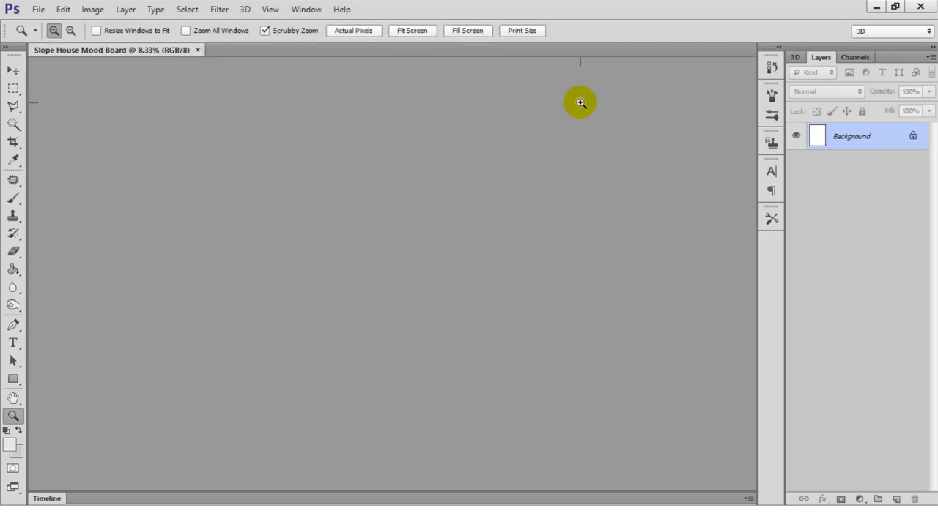
pyautogui.rightClick(395, 174)
pyautogui.click(415, 187)
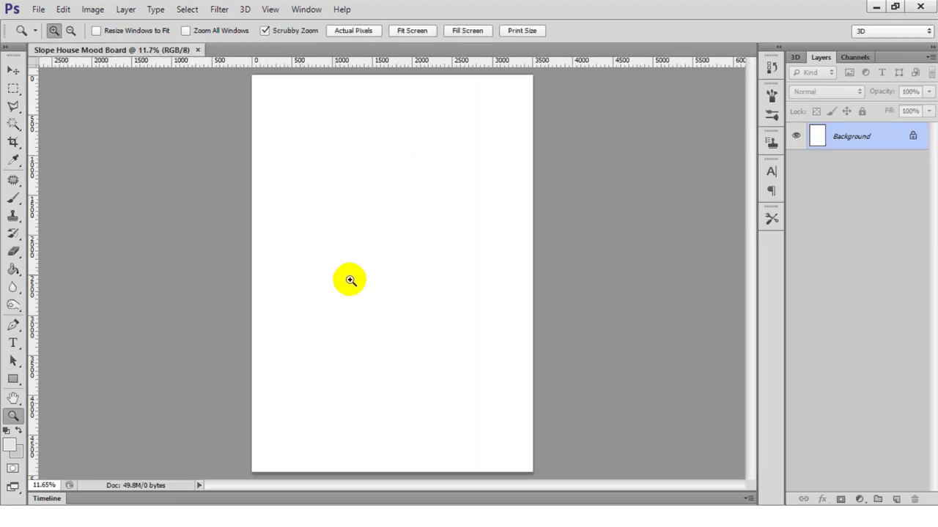
# Unlock the background as Layer 0 and drag margin guides in from the rulers
pyautogui.doubleClick(912, 138)
pyautogui.click(592, 158)
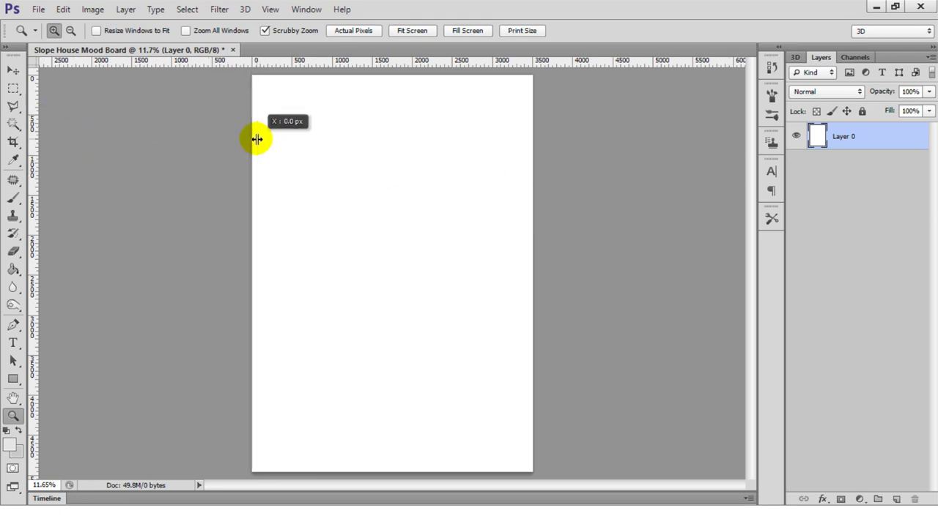
pyautogui.moveTo(258, 139); pyautogui.dragTo(260, 139)
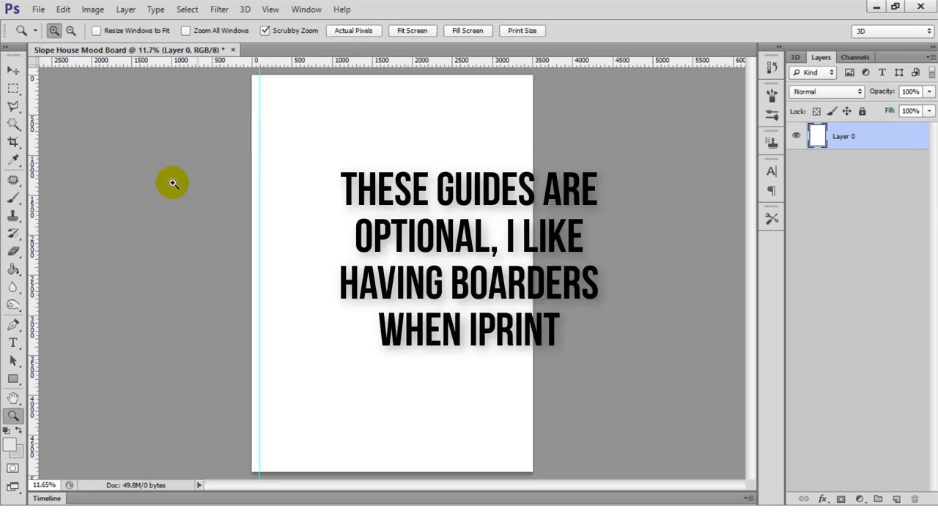
pyautogui.click(253, 73)
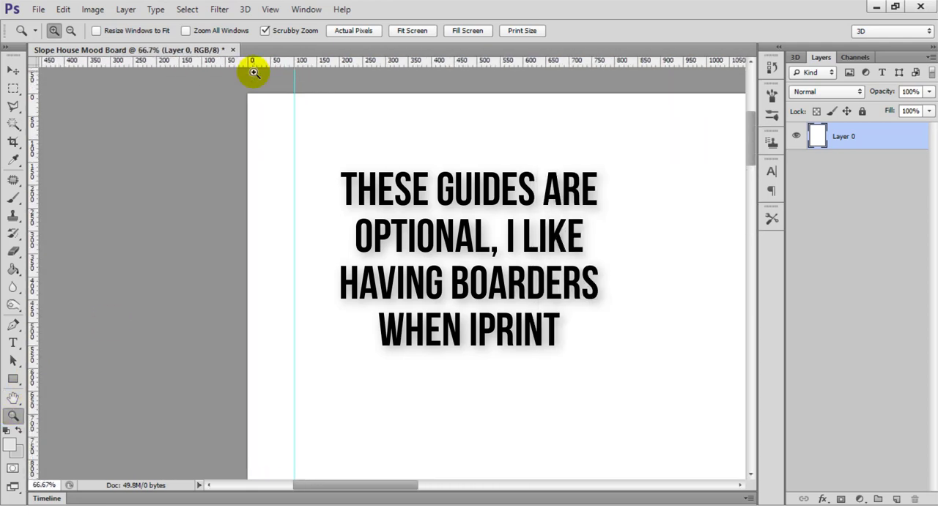
pyautogui.press('v')
pyautogui.moveTo(295, 94); pyautogui.dragTo(270, 93)
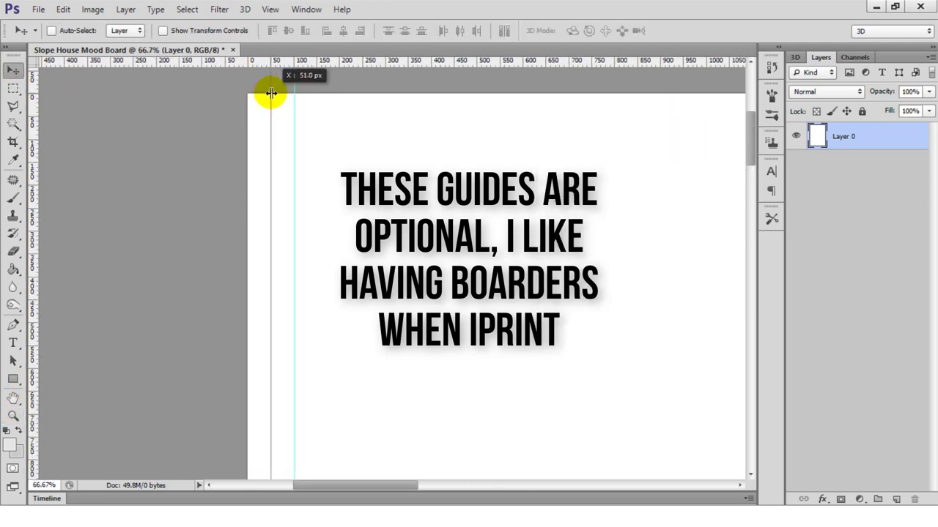
pyautogui.moveTo(364, 485); pyautogui.dragTo(628, 462)
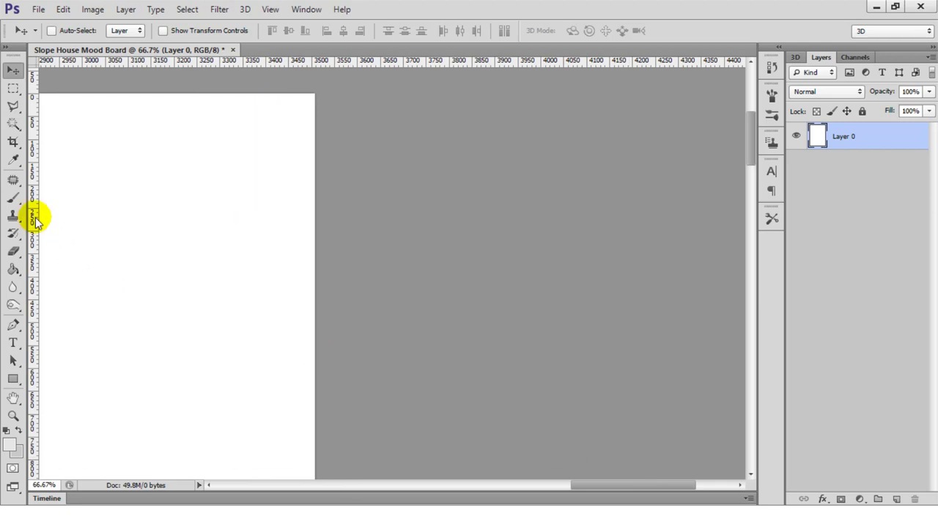
pyautogui.moveTo(33, 205)
pyautogui.mouseDown()
pyautogui.moveTo(316, 206)
pyautogui.moveTo(292, 203)
pyautogui.mouseUp()
pyautogui.moveTo(586, 485); pyautogui.dragTo(278, 486)
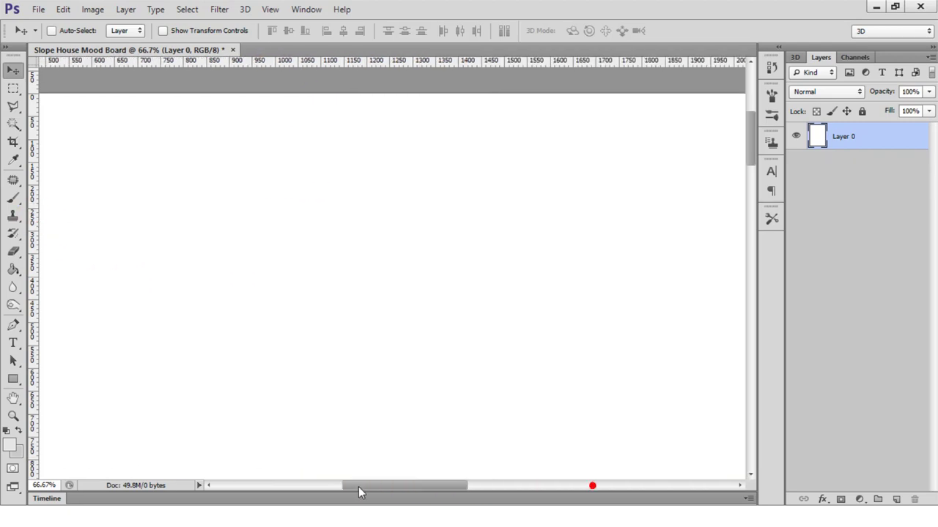
pyautogui.moveTo(471, 61); pyautogui.dragTo(468, 117)
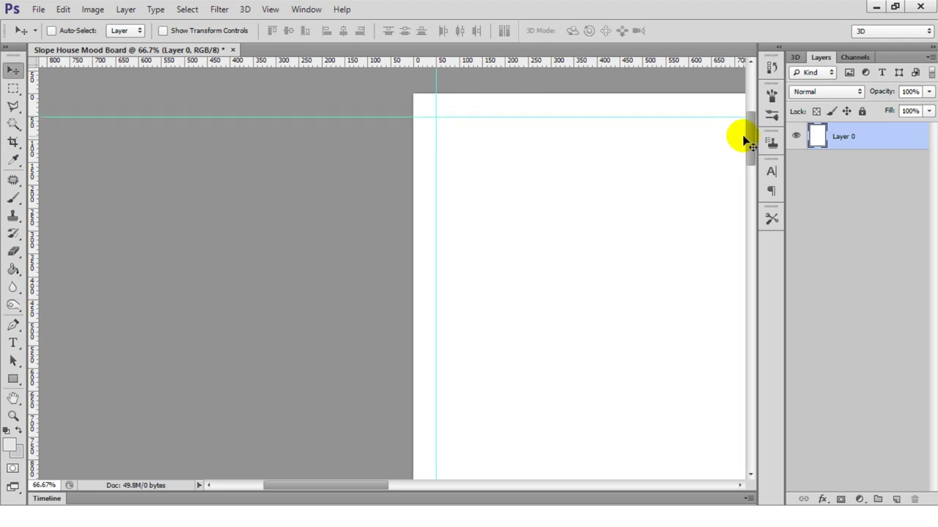
pyautogui.moveTo(750, 138); pyautogui.dragTo(752, 414)
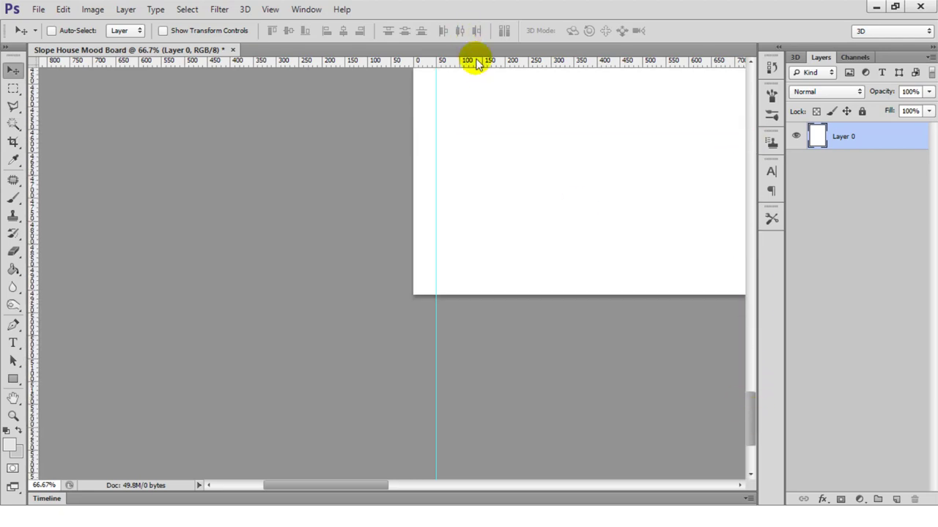
pyautogui.moveTo(476, 63)
pyautogui.mouseDown()
pyautogui.moveTo(498, 220)
pyautogui.moveTo(491, 295)
pyautogui.moveTo(491, 272)
pyautogui.mouseUp()
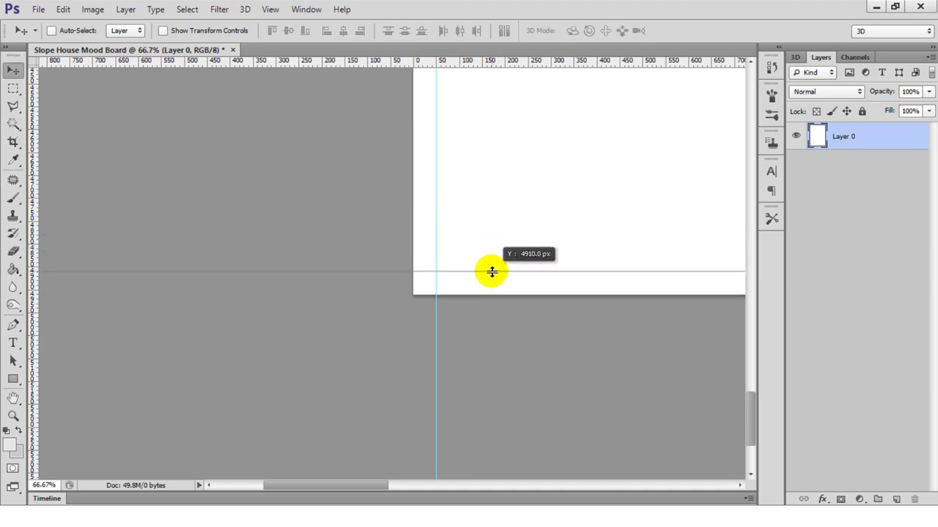
# Fit the page in view and add vertical and horizontal centre guides
pyautogui.press('z')
pyautogui.rightClick(433, 182)
pyautogui.click(471, 193)
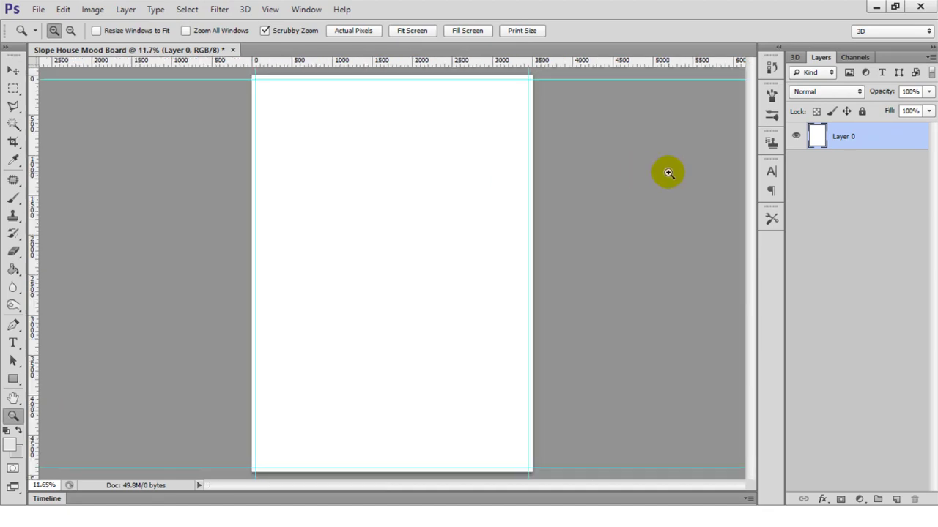
pyautogui.moveTo(33, 213)
pyautogui.mouseDown()
pyautogui.moveTo(387, 251)
pyautogui.moveTo(392, 241)
pyautogui.mouseUp()
pyautogui.moveTo(396, 63); pyautogui.dragTo(414, 274)
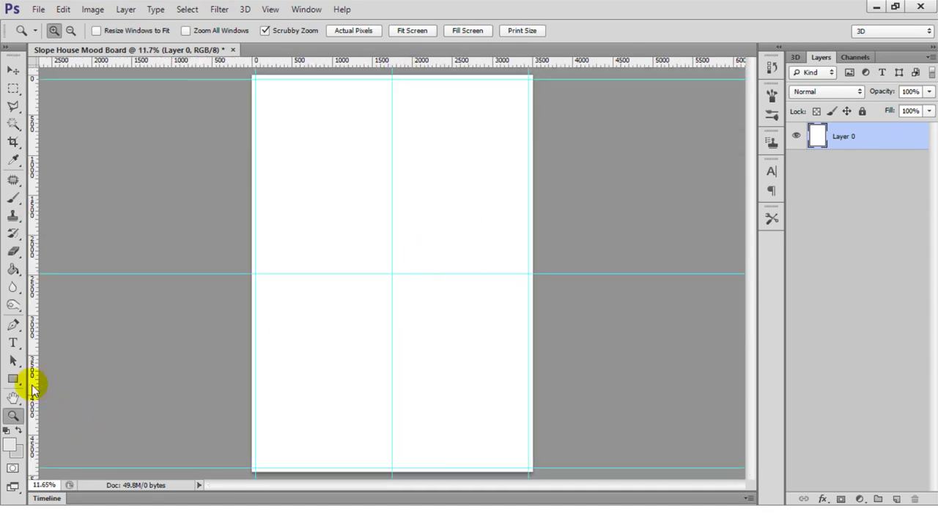
# Select the Rectangle Tool and open the nine gathered images by dragging them into Photoshop
pyautogui.click(12, 378)
pyautogui.click(78, 378)
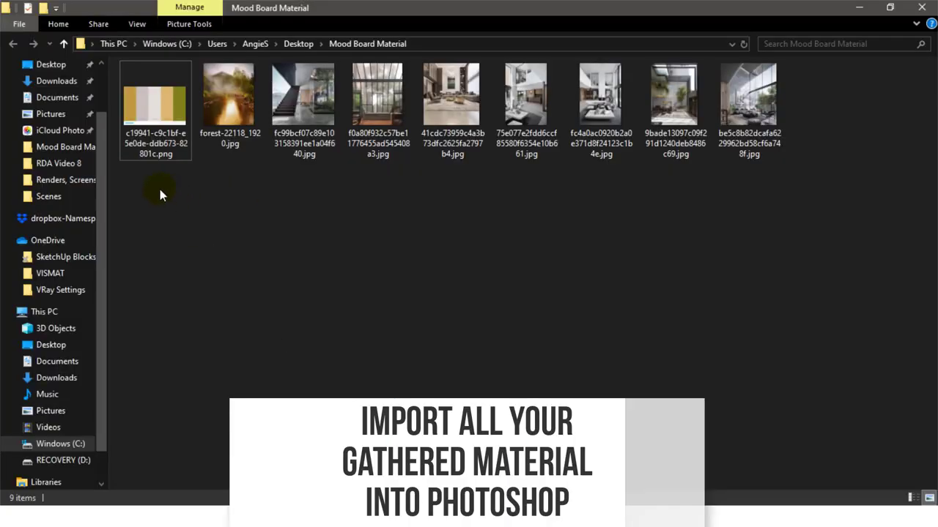
pyautogui.moveTo(159, 194); pyautogui.dragTo(776, 81)
pyautogui.moveTo(673, 94); pyautogui.dragTo(268, 47)
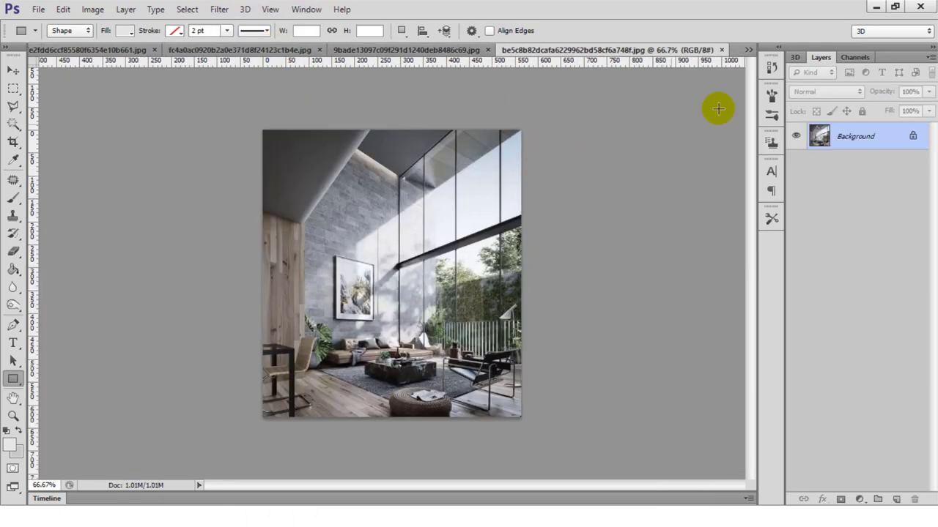
# Copy the colour palette image into the mood board, enlarge it and place it at the bottom
pyautogui.click(747, 49)
pyautogui.click(563, 58)
pyautogui.click(279, 51)
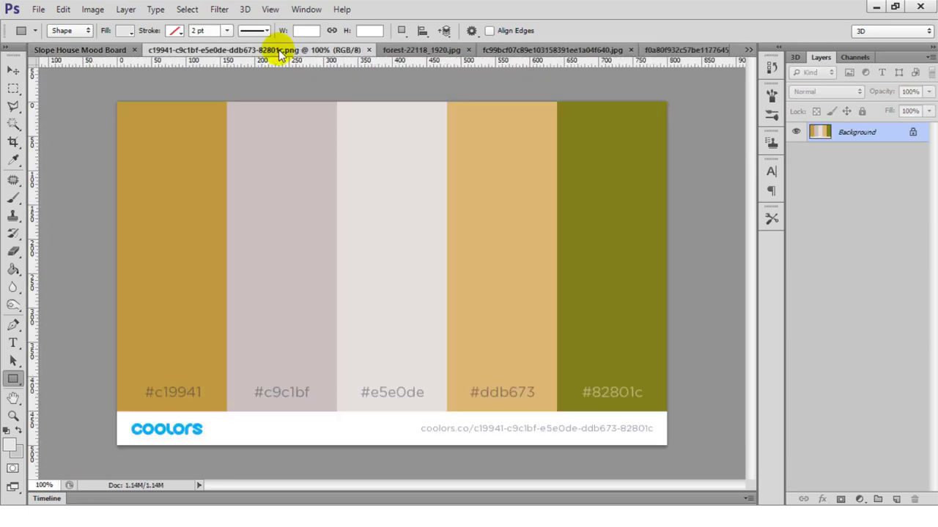
pyautogui.press('v')
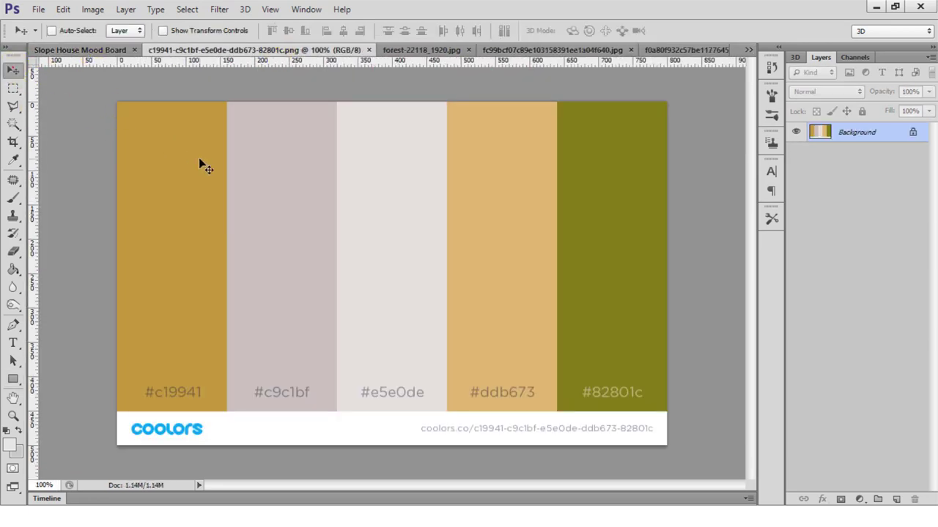
pyautogui.moveTo(201, 162)
pyautogui.mouseDown()
pyautogui.moveTo(343, 290)
pyautogui.moveTo(336, 325)
pyautogui.mouseUp()
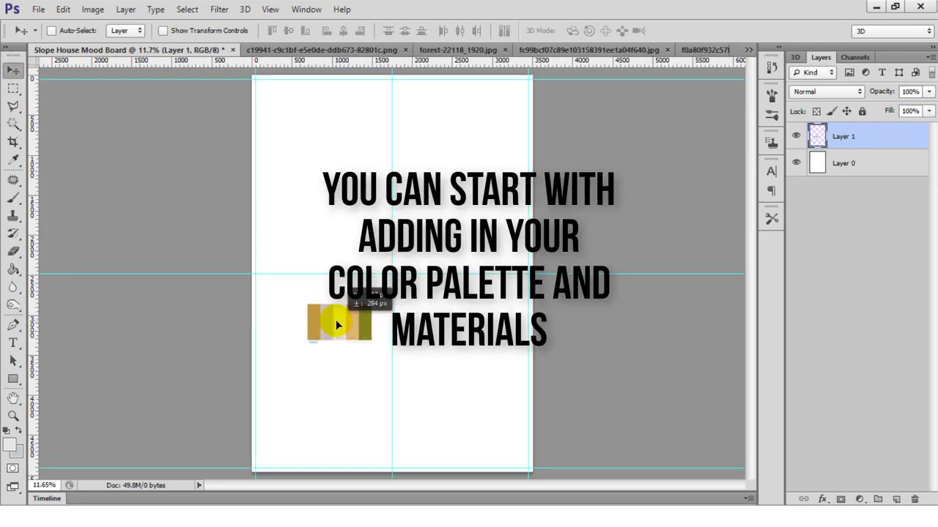
pyautogui.hotkey('ctrl', 't')
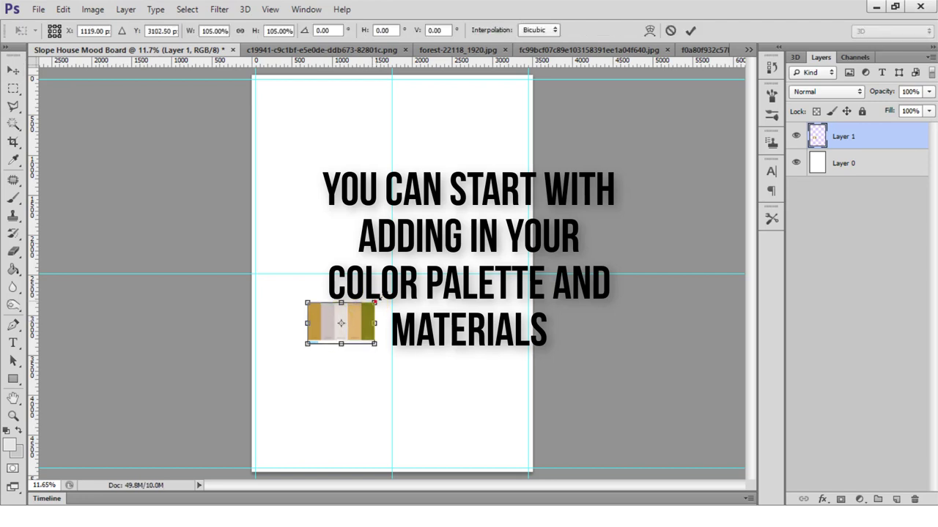
pyautogui.moveTo(375, 301); pyautogui.dragTo(485, 232)
pyautogui.press('Return')
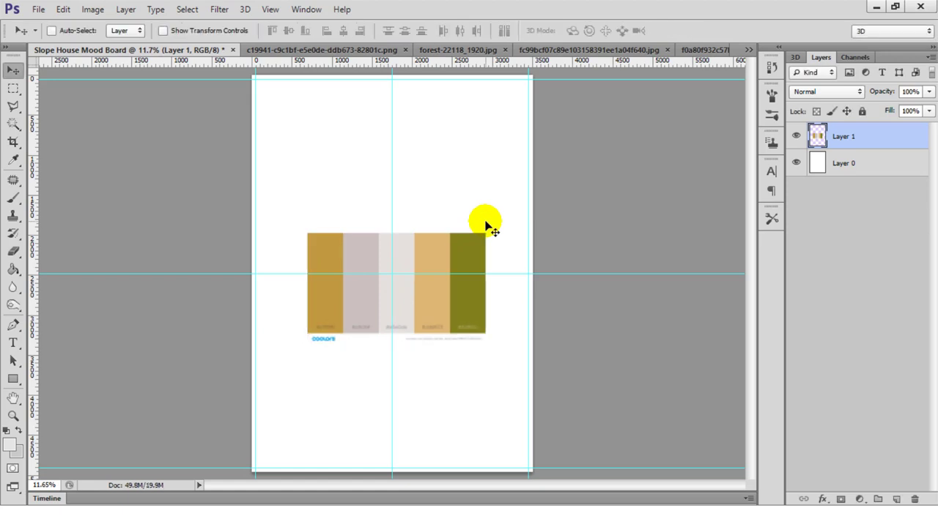
pyautogui.moveTo(444, 303); pyautogui.dragTo(462, 382)
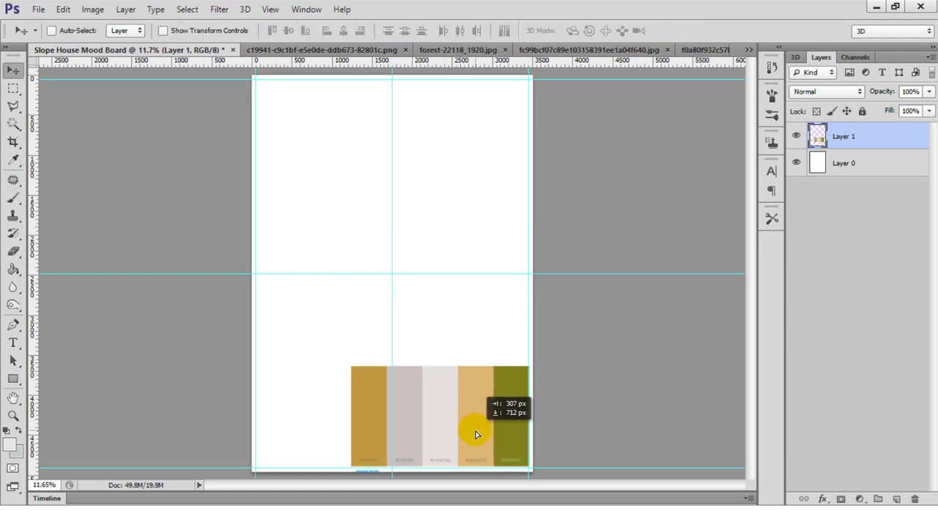
pyautogui.moveTo(461, 381); pyautogui.dragTo(487, 443)
# Bring the forest photo into the mood board and position it above the palette strip
pyautogui.click(330, 50)
pyautogui.click(366, 48)
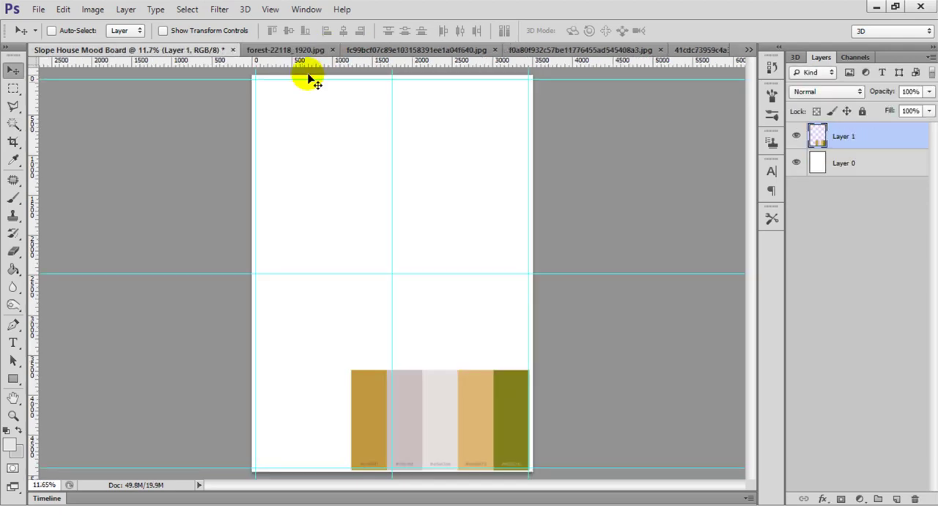
pyautogui.click(310, 49)
pyautogui.moveTo(306, 206); pyautogui.dragTo(450, 383)
pyautogui.click(308, 49)
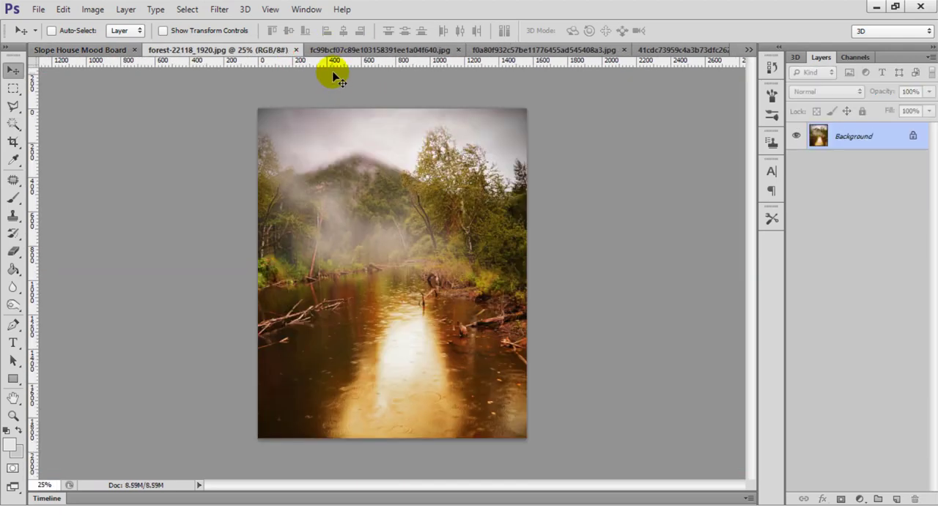
pyautogui.click(396, 50)
pyautogui.moveTo(89, 56); pyautogui.dragTo(472, 186)
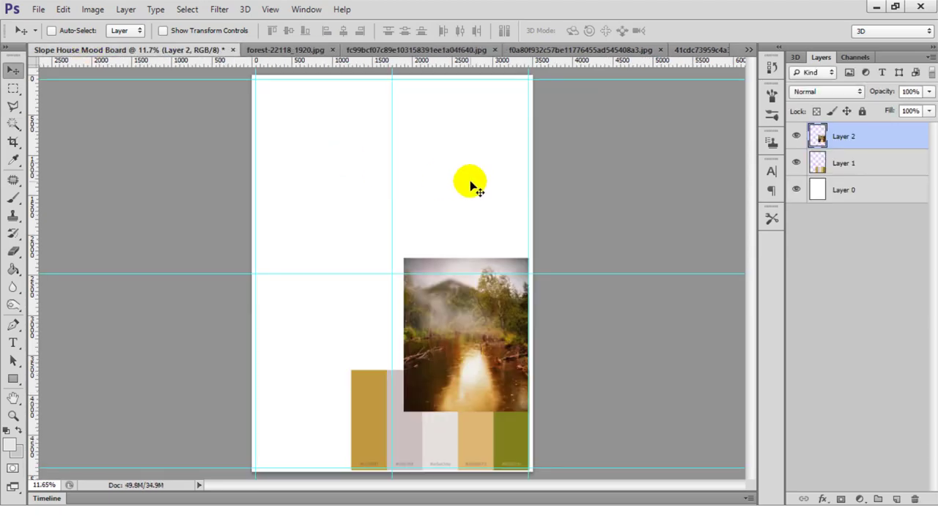
pyautogui.click(12, 379)
# Draw a circle in the board's upper left with a white 10 pt outline
pyautogui.rightClick(12, 378)
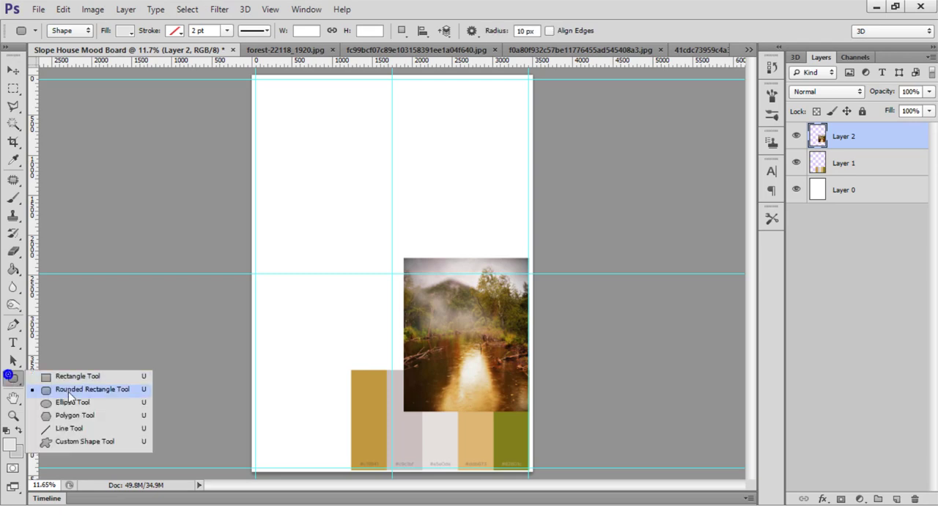
pyautogui.click(69, 401)
pyautogui.moveTo(295, 153); pyautogui.dragTo(349, 221)
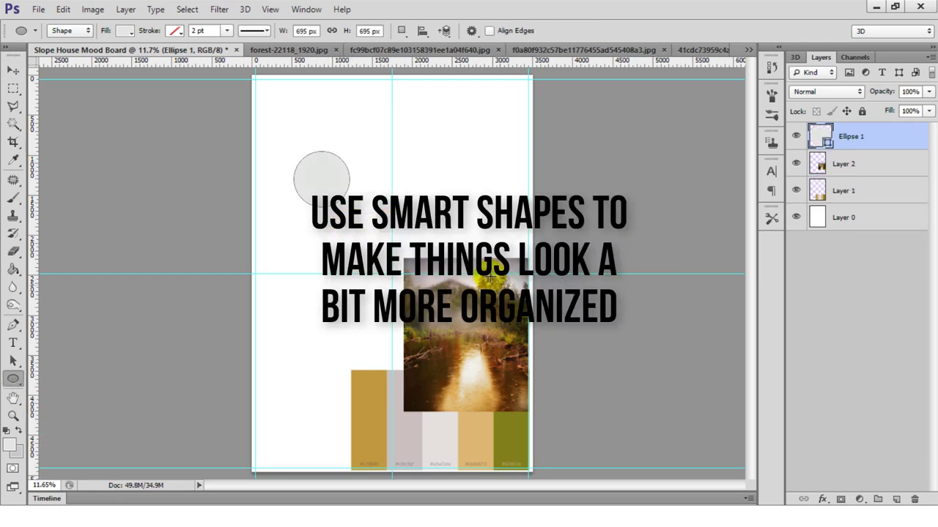
pyautogui.click(176, 33)
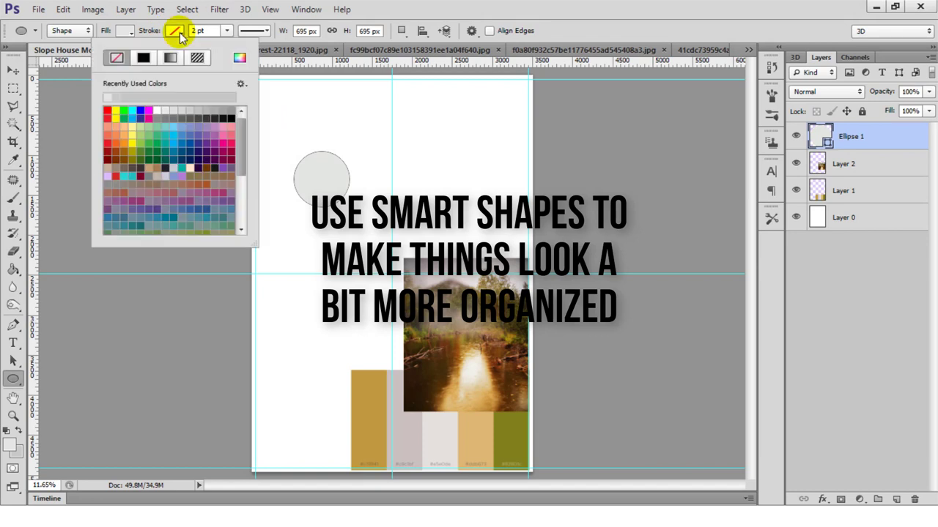
pyautogui.click(155, 110)
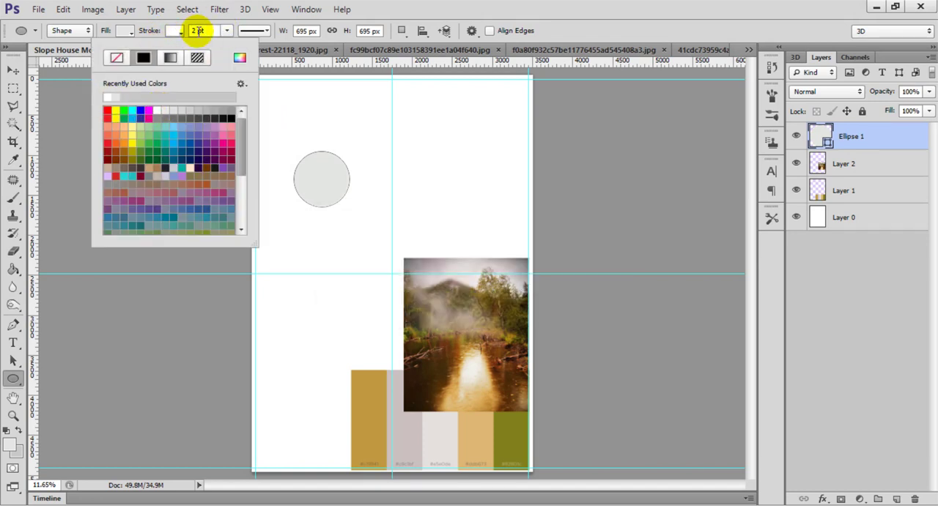
pyautogui.click(198, 31)
pyautogui.write('10')
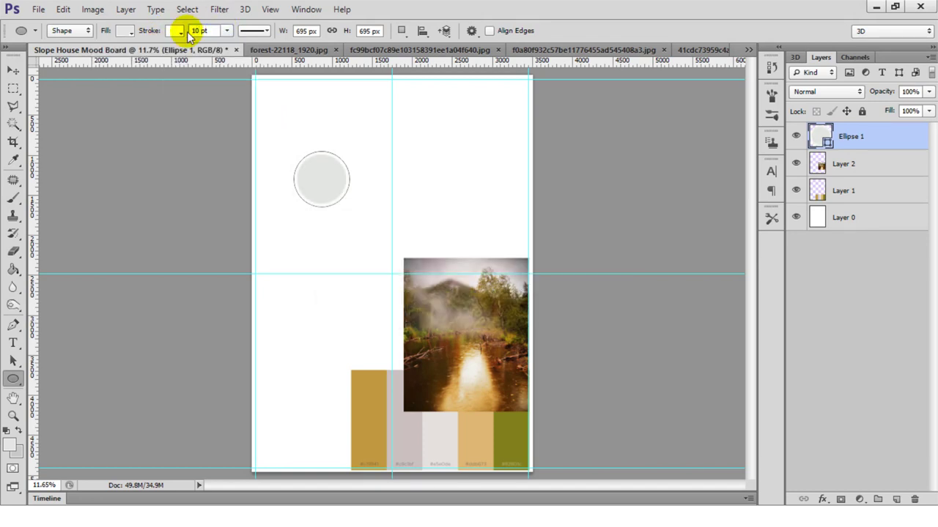
# Fill the circle with gold sampled from the palette strip and nudge it into place
pyautogui.click(20, 73)
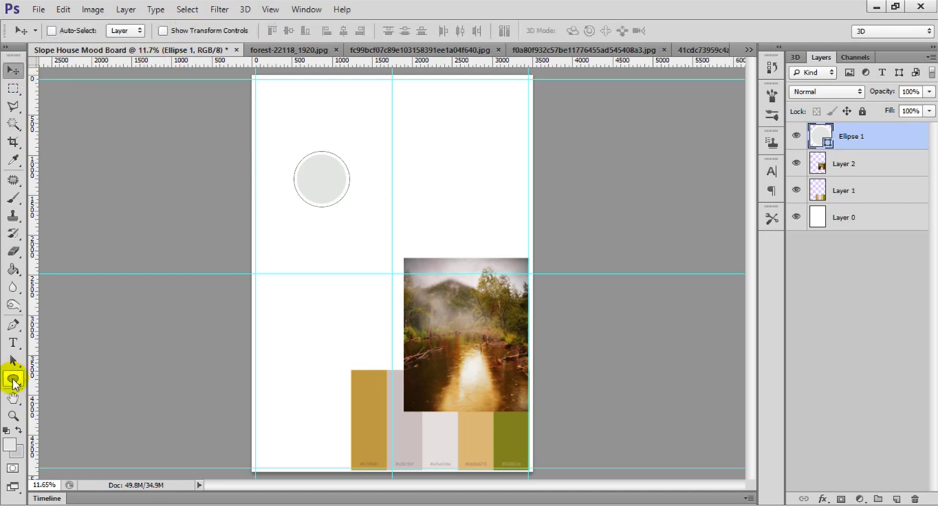
pyautogui.click(13, 379)
pyautogui.click(126, 31)
pyautogui.click(190, 57)
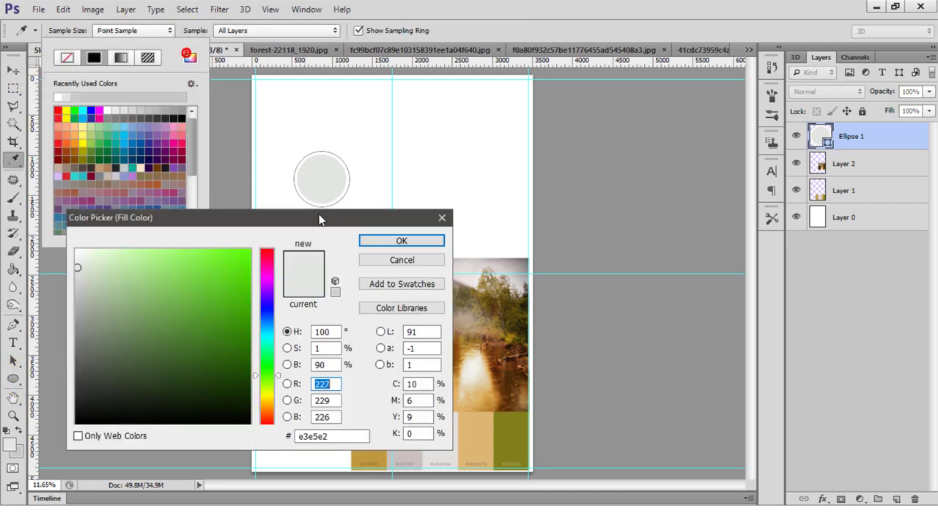
pyautogui.moveTo(319, 215); pyautogui.dragTo(747, 89)
pyautogui.click(369, 388)
pyautogui.click(805, 114)
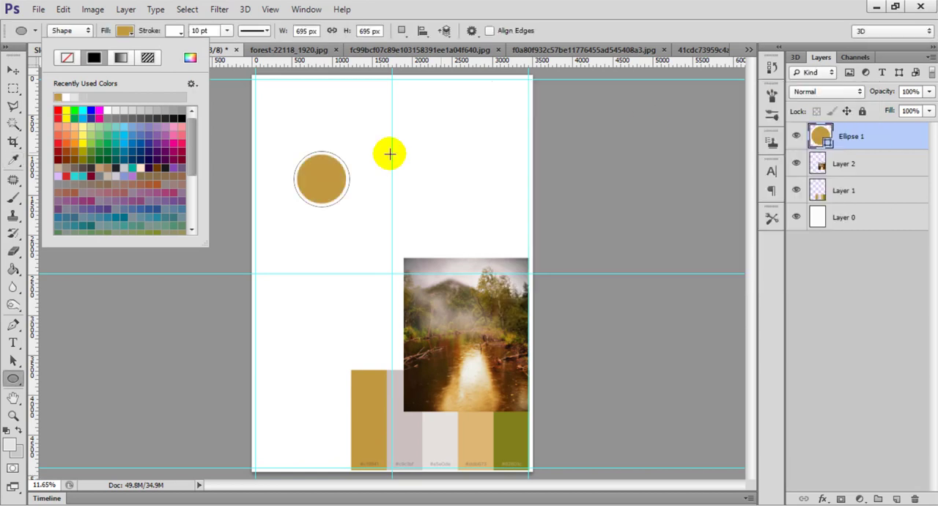
pyautogui.click(13, 71)
pyautogui.moveTo(325, 184); pyautogui.dragTo(317, 189)
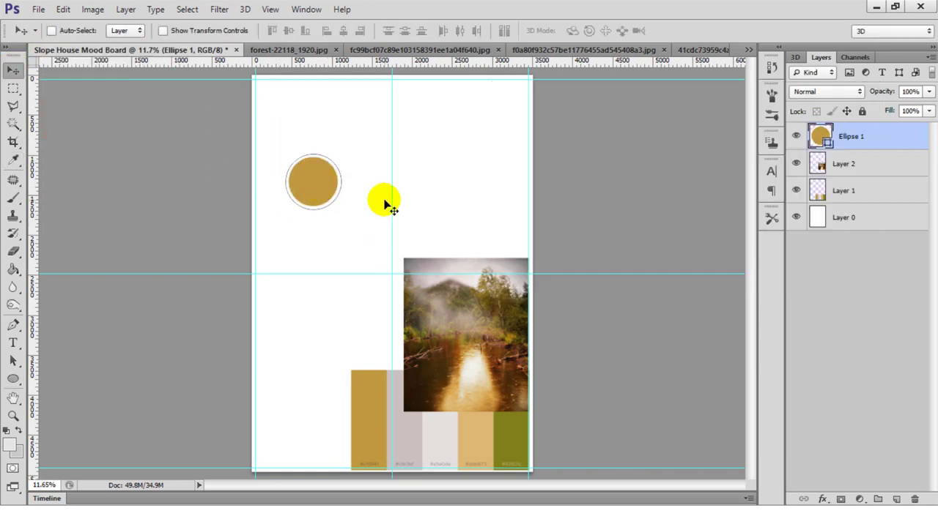
# Duplicate the circle, name the original Gold, and move the copy down and right
pyautogui.hotkey('ctrl', 'j')
pyautogui.doubleClick(849, 163)
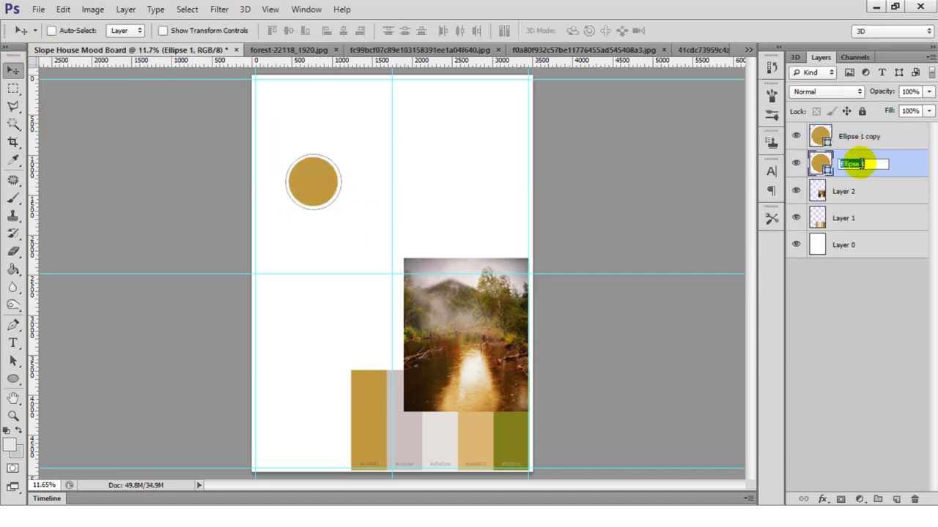
pyautogui.write('d')
pyautogui.press('Return')
pyautogui.click(857, 136)
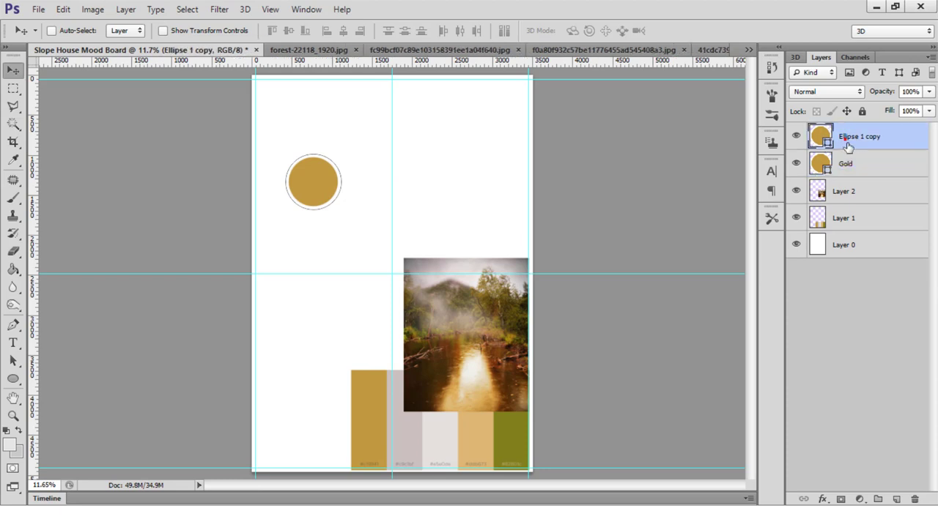
pyautogui.moveTo(329, 197); pyautogui.dragTo(366, 262)
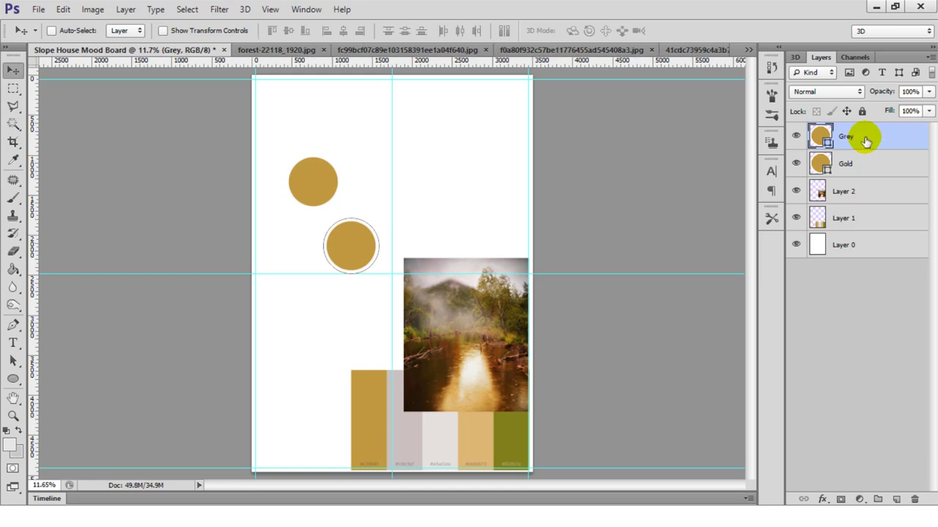
# Name the copy Grey, fill it with palette grey, and move it to the upper right
pyautogui.press('Return')
pyautogui.click(13, 379)
pyautogui.click(123, 32)
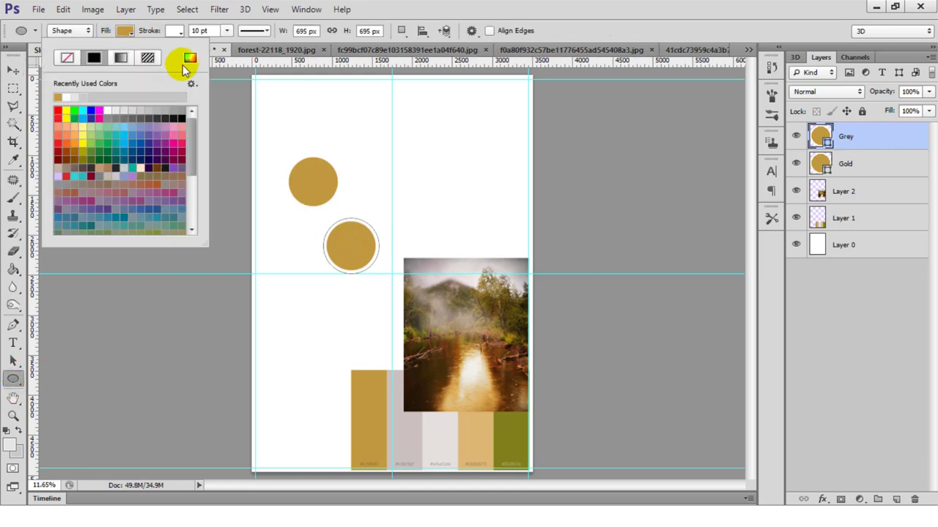
pyautogui.click(190, 58)
pyautogui.click(393, 425)
pyautogui.click(828, 111)
pyautogui.press('v')
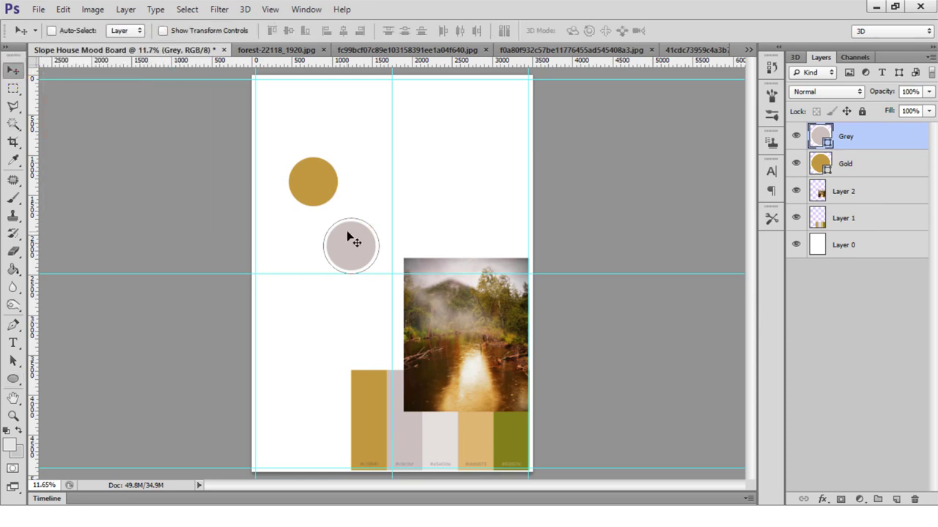
pyautogui.moveTo(352, 240)
pyautogui.mouseDown()
pyautogui.moveTo(461, 115)
pyautogui.moveTo(468, 121)
pyautogui.mouseUp()
# Duplicate the grey circle as Silver and move it to the lower left
pyautogui.hotkey('ctrl', 'j')
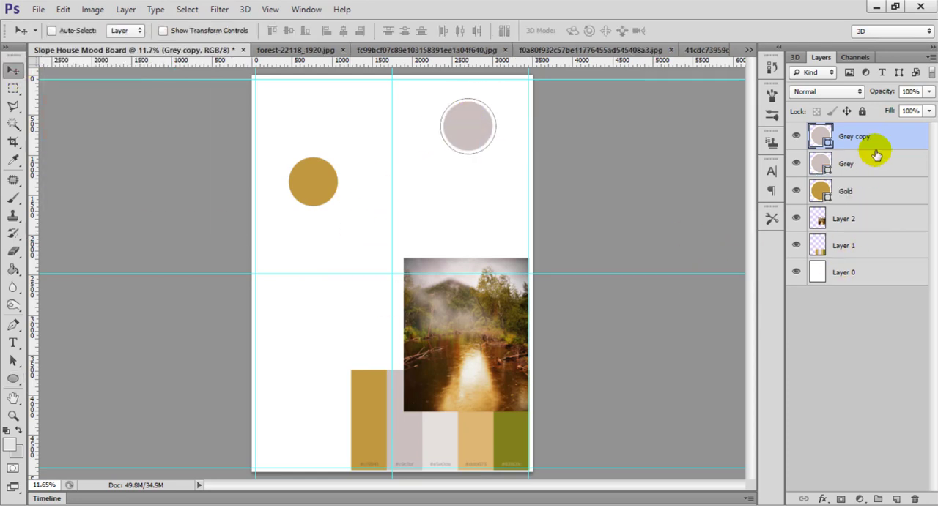
pyautogui.write('Silver')
pyautogui.press('Return')
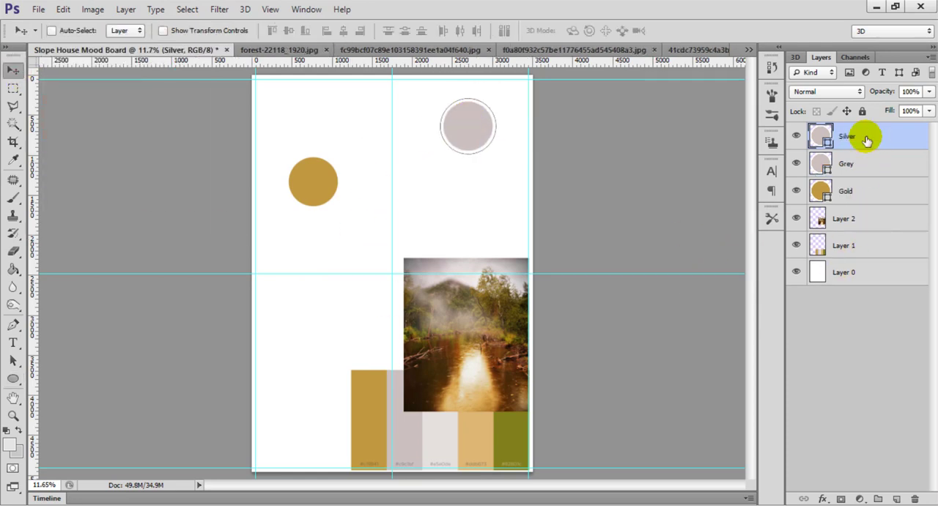
pyautogui.moveTo(468, 126); pyautogui.dragTo(299, 336)
# Rename the Gold circle layer to Copper
pyautogui.click(856, 191)
pyautogui.doubleClick(856, 191)
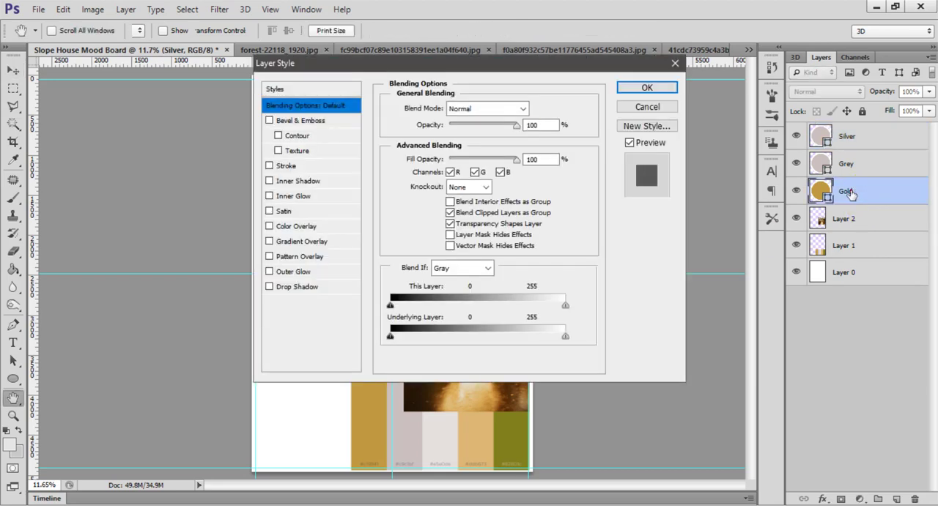
pyautogui.click(654, 59)
pyautogui.doubleClick(846, 191)
pyautogui.write('Coppe')
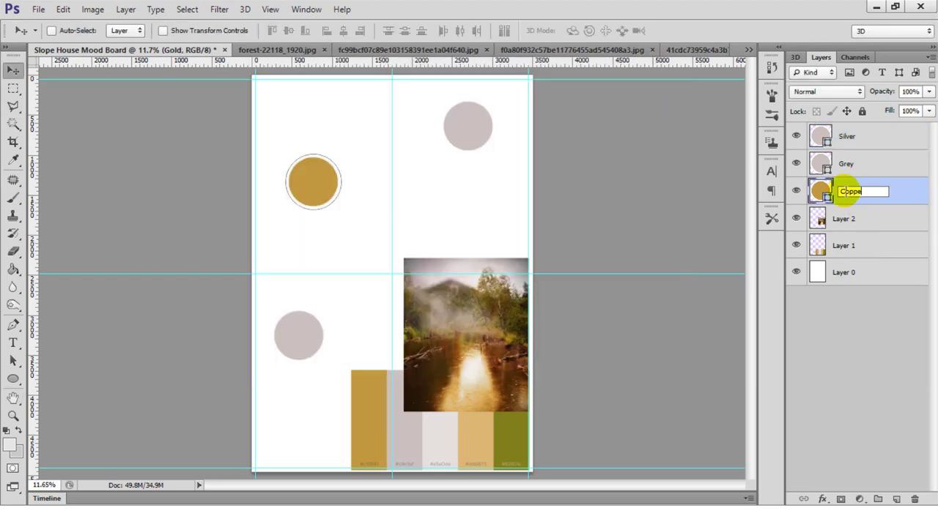
pyautogui.write('r')
pyautogui.press('Return')
# Fill the Silver circle with pale grey from the palette and move it up
pyautogui.click(879, 138)
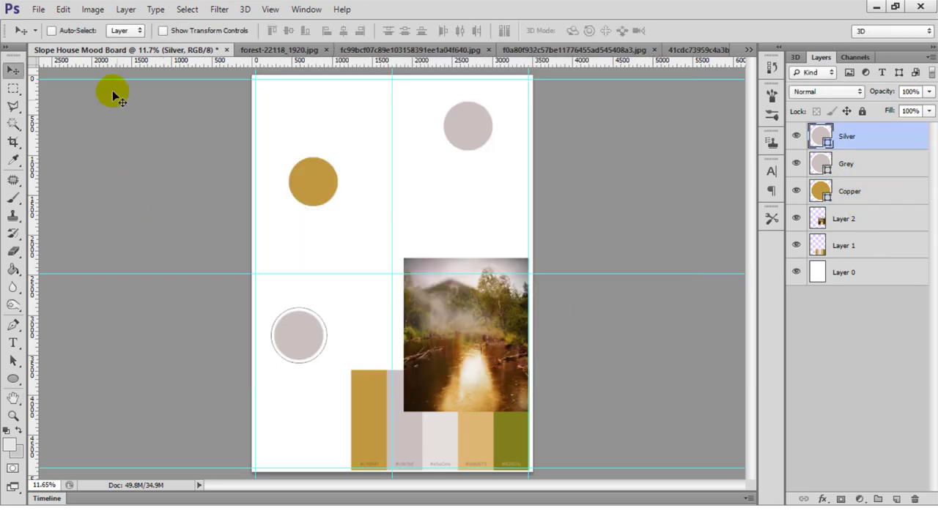
pyautogui.click(13, 379)
pyautogui.click(126, 30)
pyautogui.click(189, 57)
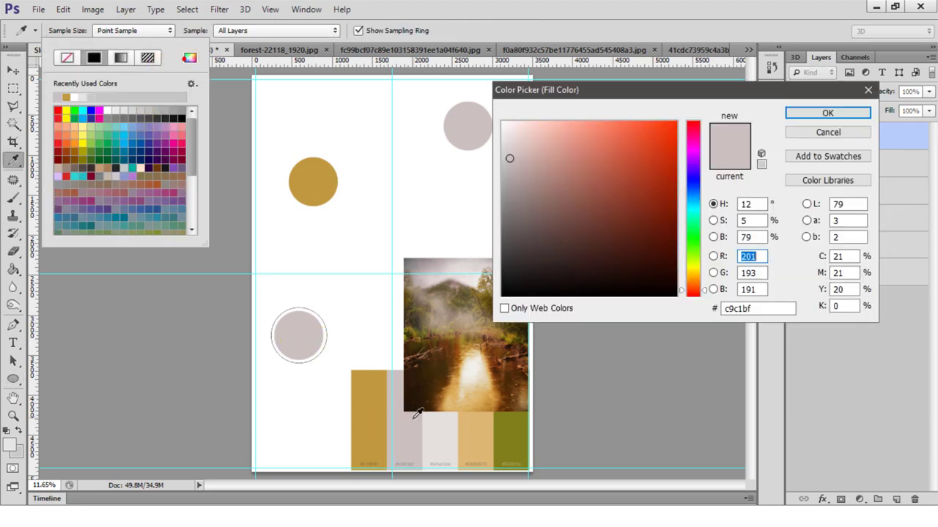
pyautogui.click(440, 422)
pyautogui.click(827, 113)
pyautogui.click(13, 70)
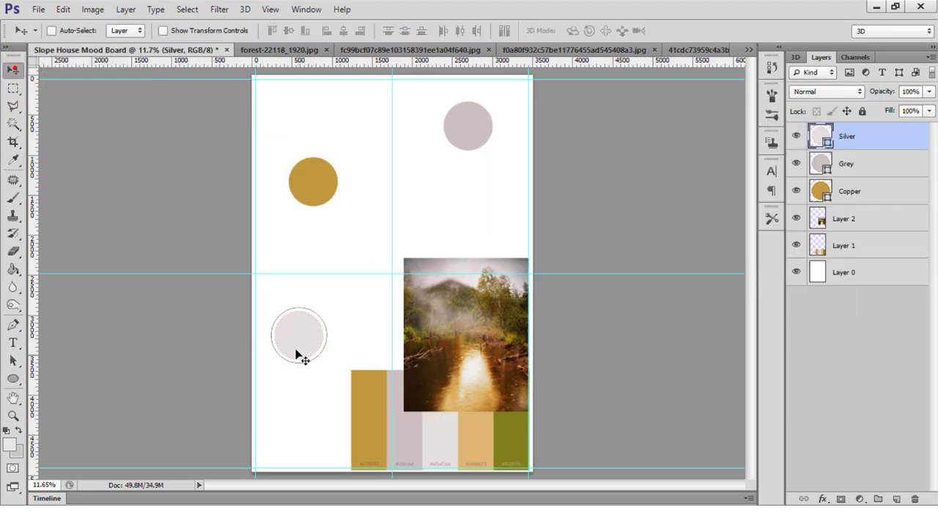
pyautogui.moveTo(296, 355)
pyautogui.mouseDown()
pyautogui.moveTo(349, 135)
pyautogui.moveTo(288, 321)
pyautogui.mouseUp()
# Duplicate Silver as a Camel circle filled with the palette's camel tone
pyautogui.hotkey('ctrl', 'j')
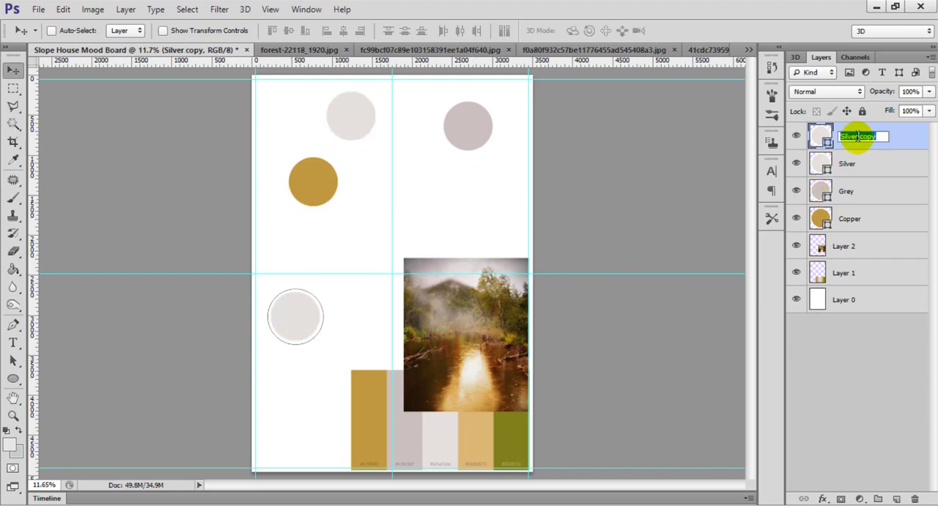
pyautogui.write('Camel')
pyautogui.press('Return')
pyautogui.doubleClick(827, 143)
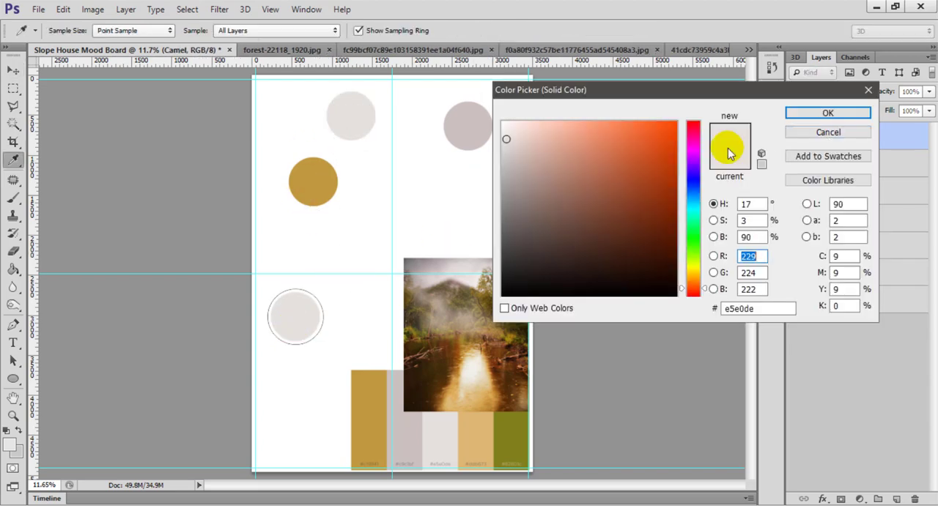
pyautogui.click(476, 430)
pyautogui.click(827, 113)
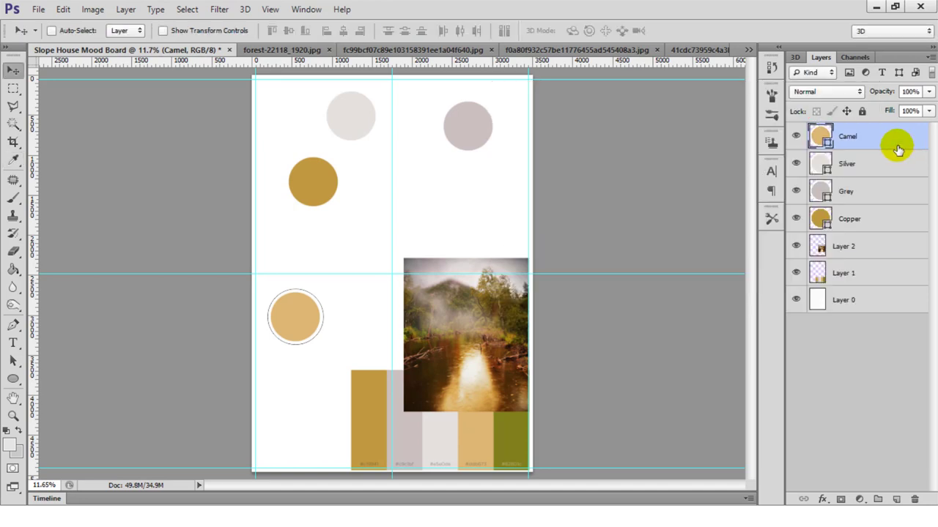
# Add an olive green circle under the grey one and move the palette strip up-left
pyautogui.hotkey('ctrl', 'j')
pyautogui.moveTo(340, 277); pyautogui.dragTo(514, 151)
pyautogui.write('Green')
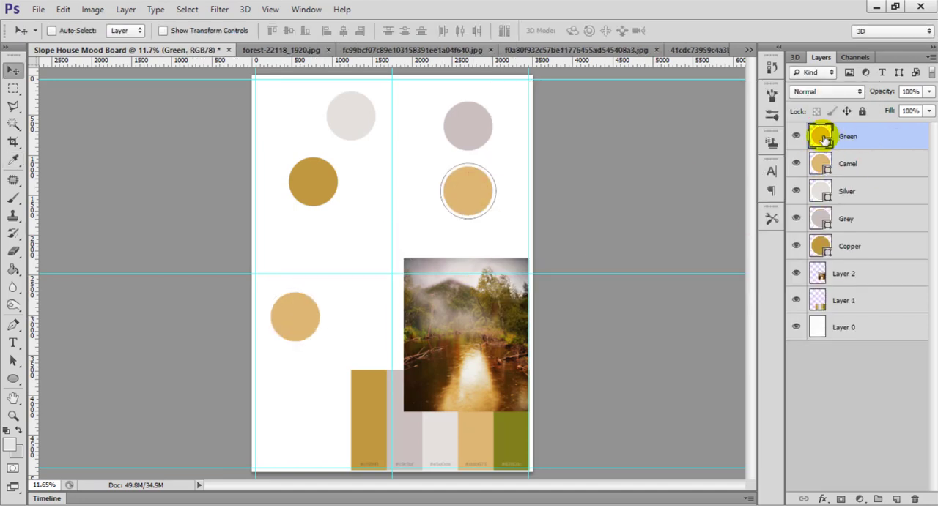
pyautogui.doubleClick(820, 135)
pyautogui.click(517, 414)
pyautogui.click(827, 112)
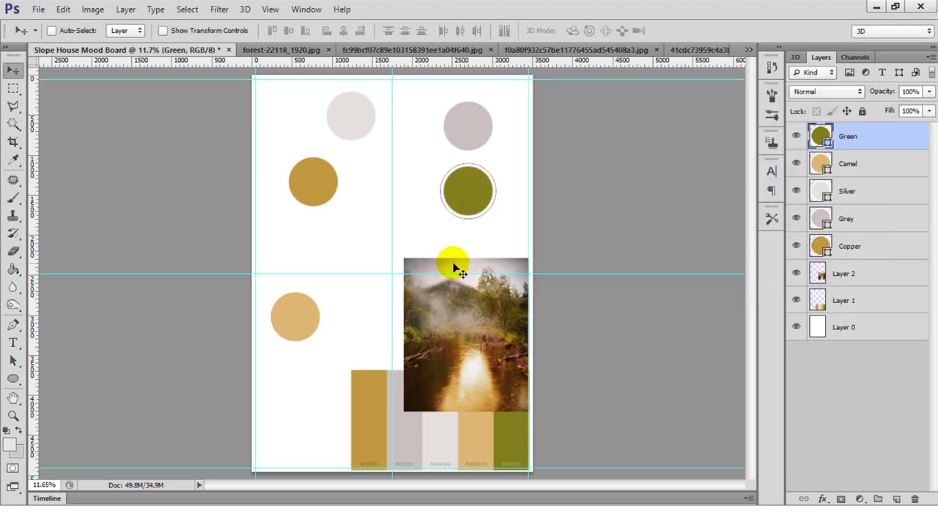
pyautogui.click(862, 311)
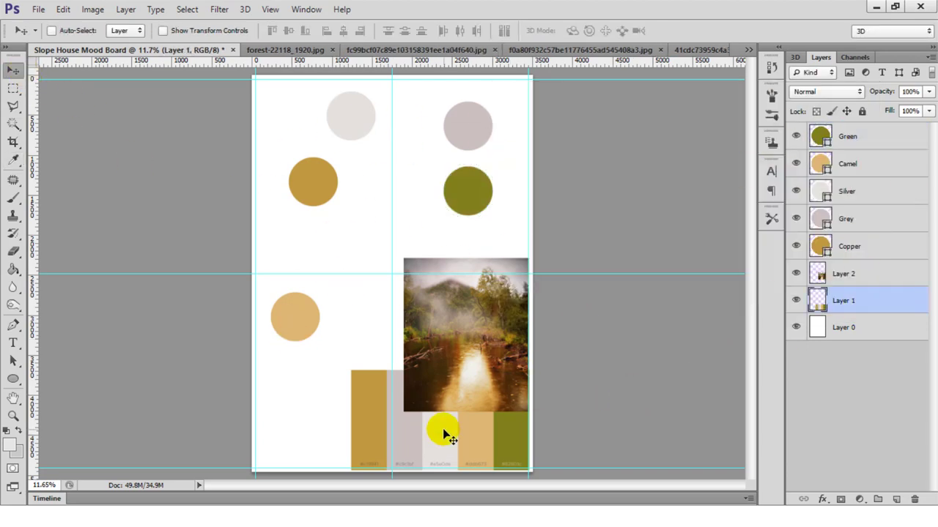
pyautogui.moveTo(444, 433); pyautogui.dragTo(355, 357)
# Delete the palette strip layer and select the forest photo layer
pyautogui.rightClick(883, 299)
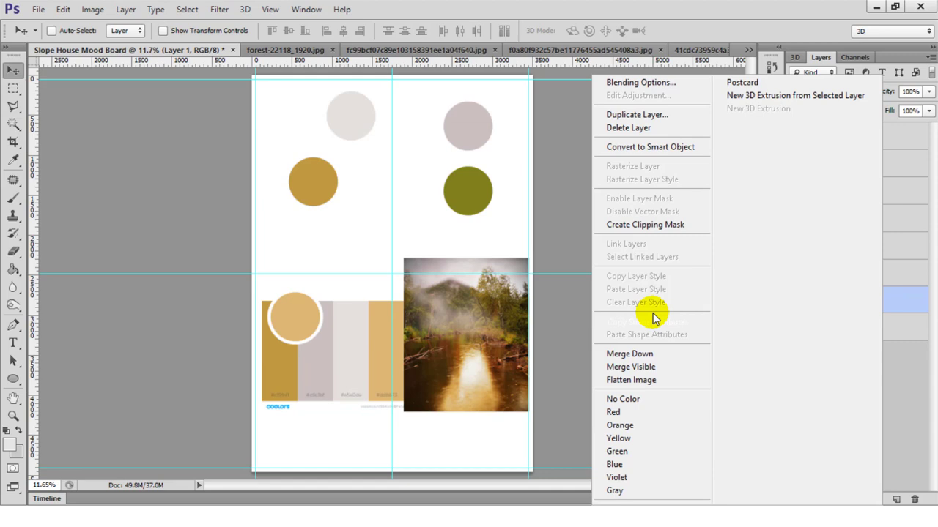
pyautogui.click(637, 127)
pyautogui.moveTo(471, 334); pyautogui.dragTo(398, 288)
pyautogui.hotkey('ctrl', 'z')
pyautogui.click(864, 276)
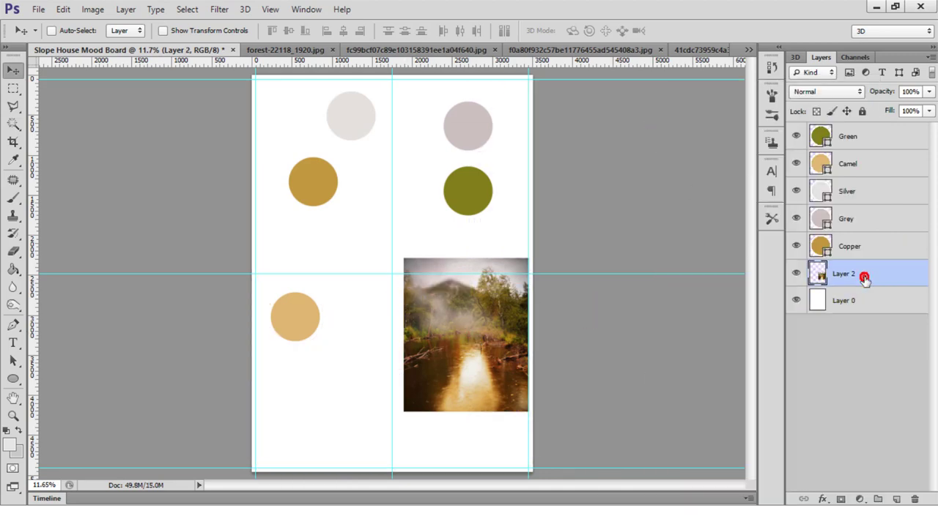
# Draw a tall rectangle near the centre and clip the forest photo into it
pyautogui.click(13, 379)
pyautogui.rightClick(13, 379)
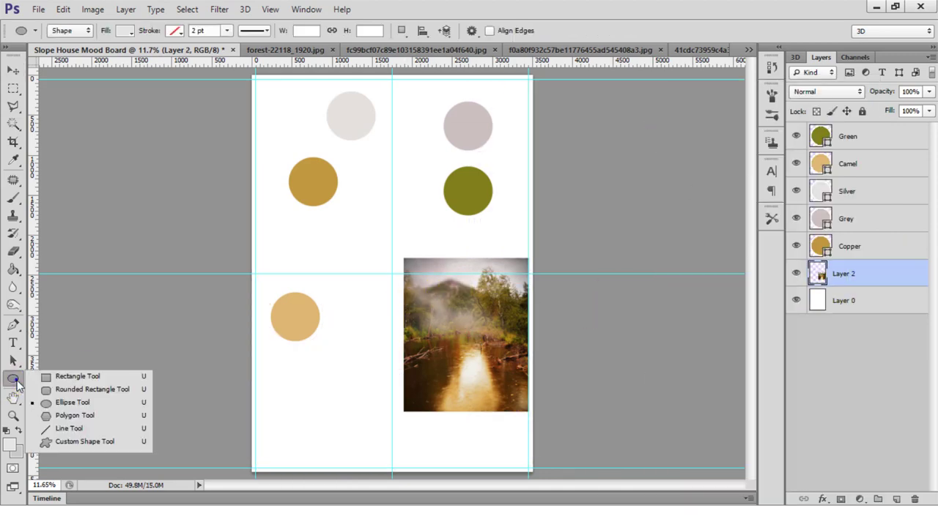
pyautogui.click(77, 377)
pyautogui.moveTo(329, 220)
pyautogui.mouseDown()
pyautogui.moveTo(425, 392)
pyautogui.moveTo(422, 376)
pyautogui.mouseUp()
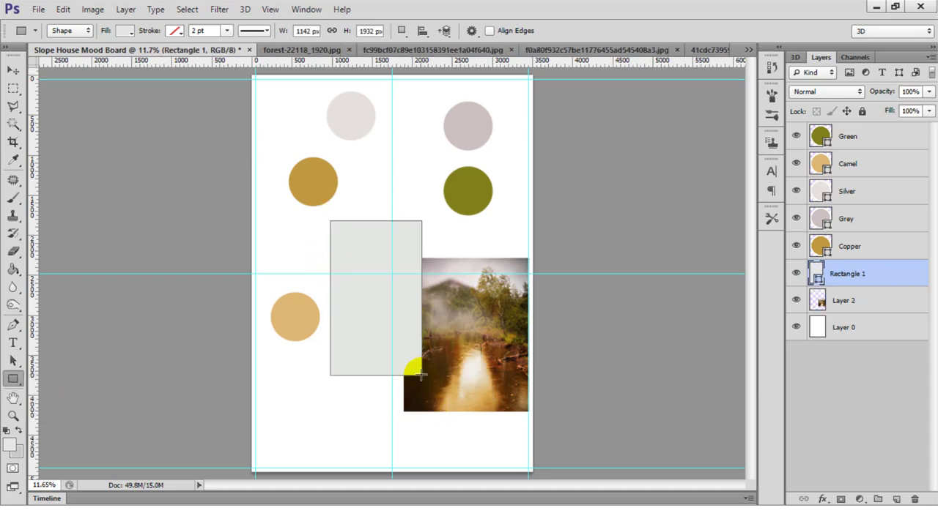
pyautogui.moveTo(878, 306); pyautogui.dragTo(875, 266)
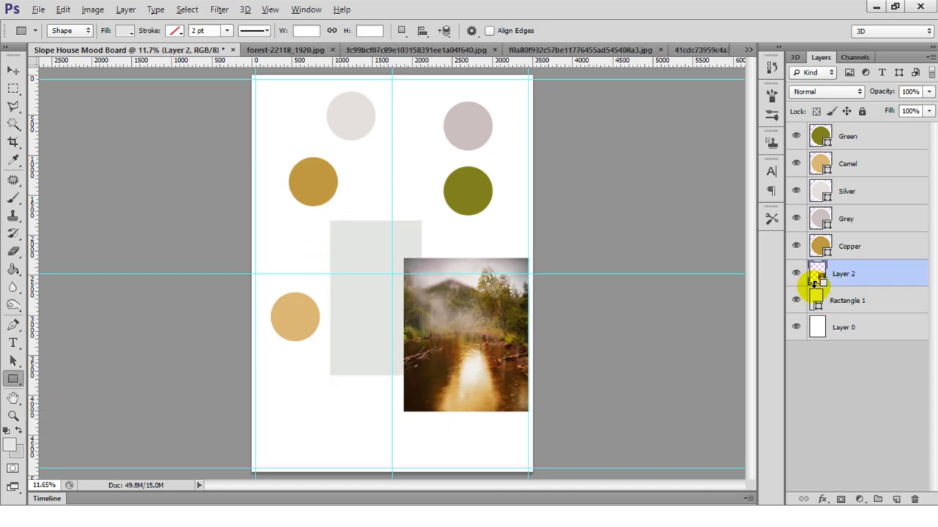
pyautogui.keyDown('alt'); pyautogui.click(815, 283); pyautogui.keyUp('alt')
# Slide the photo left inside the rectangle and zoom in on the frame
pyautogui.click(13, 69)
pyautogui.moveTo(404, 318); pyautogui.dragTo(330, 287)
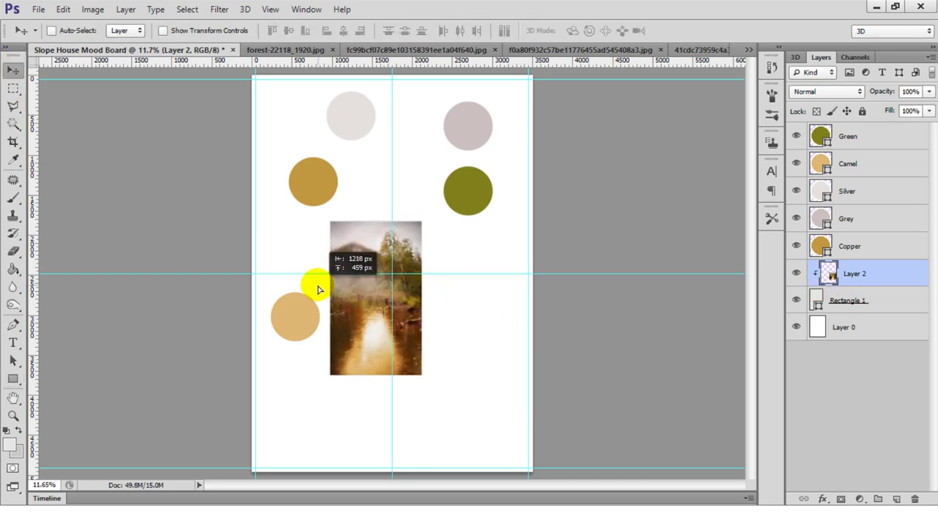
pyautogui.moveTo(330, 287); pyautogui.dragTo(307, 291)
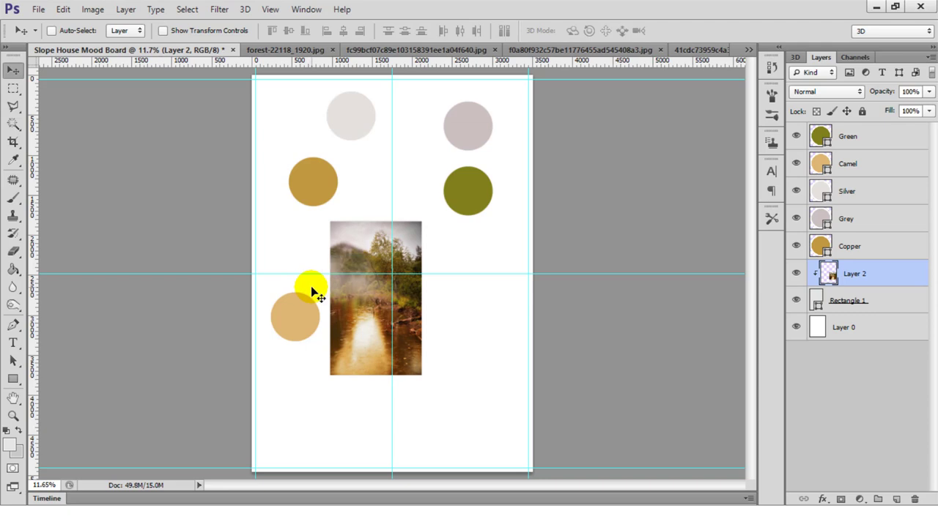
pyautogui.click(13, 415)
pyautogui.moveTo(329, 250); pyautogui.dragTo(689, 267)
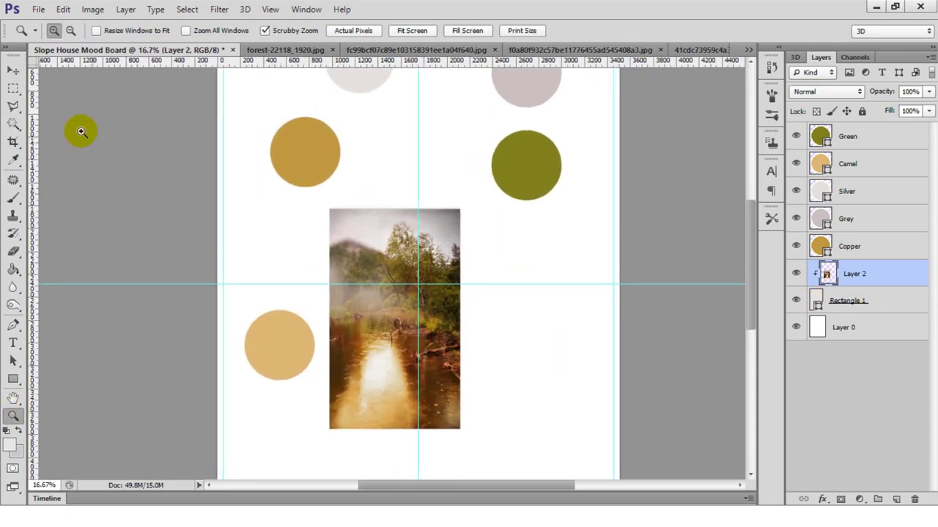
# Link the forest photo layer with Rectangle 1
pyautogui.click(13, 70)
pyautogui.click(853, 300)
pyautogui.hotkey('ctrl', 't')
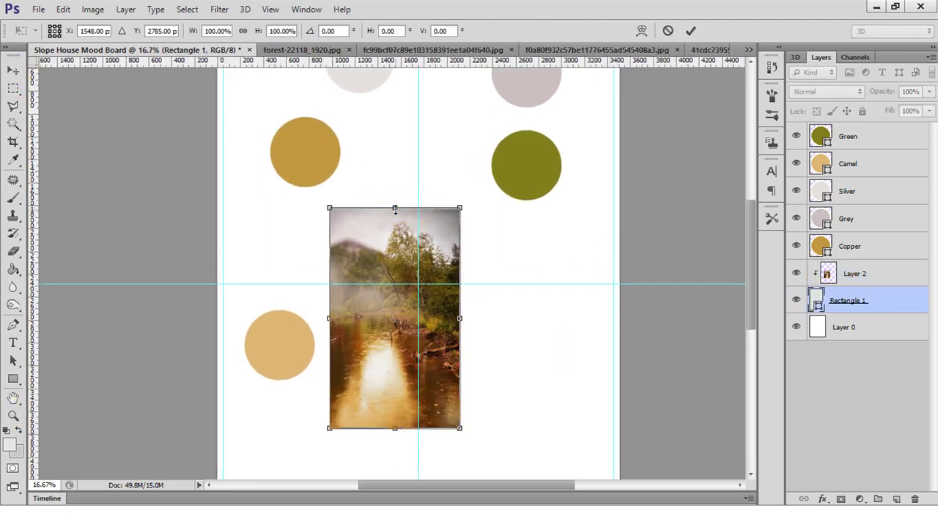
pyautogui.press('Return')
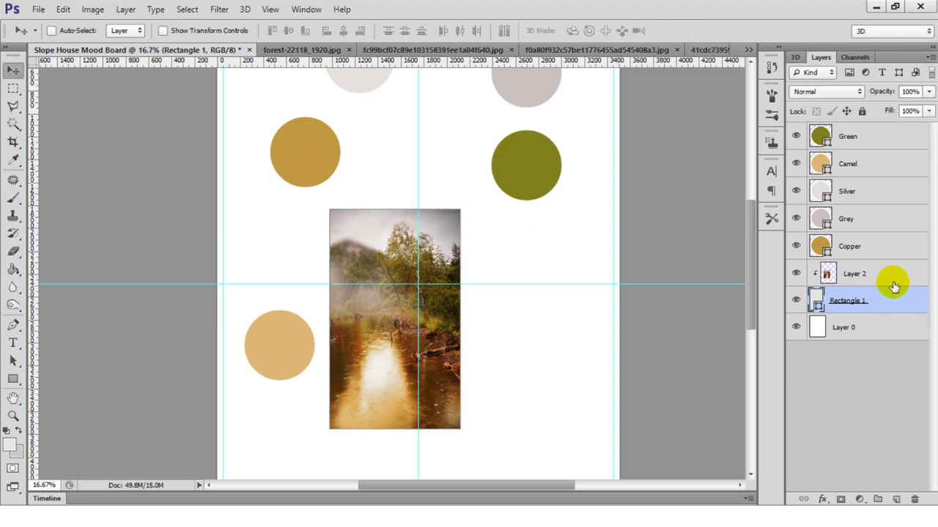
pyautogui.keyDown('shift'); pyautogui.click(886, 281); pyautogui.keyUp('shift')
pyautogui.rightClick(887, 280)
pyautogui.click(649, 247)
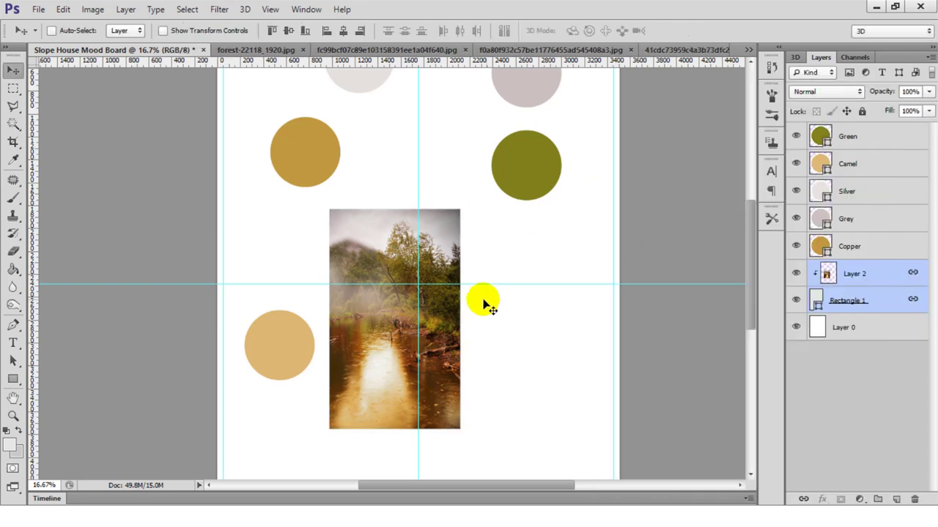
# Fit the board on screen and move the linked photo into the bottom-right corner
pyautogui.moveTo(419, 326)
pyautogui.mouseDown()
pyautogui.moveTo(573, 333)
pyautogui.moveTo(528, 342)
pyautogui.moveTo(535, 377)
pyautogui.mouseUp()
pyautogui.click(884, 279)
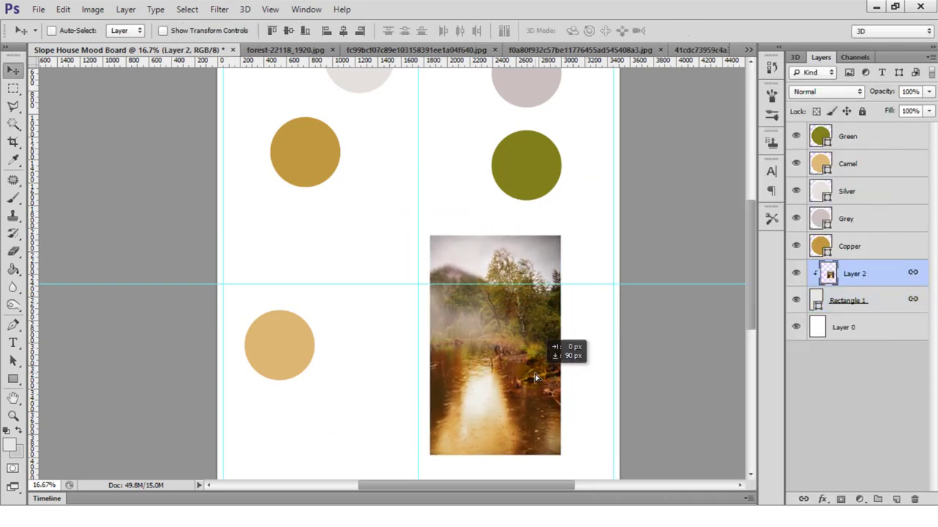
pyautogui.click(12, 415)
pyautogui.rightClick(408, 213)
pyautogui.click(432, 218)
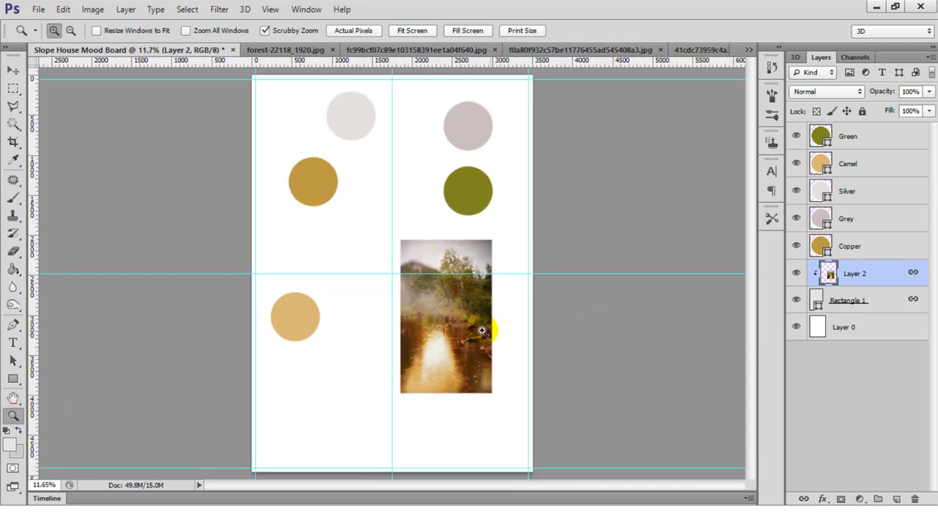
pyautogui.click(13, 69)
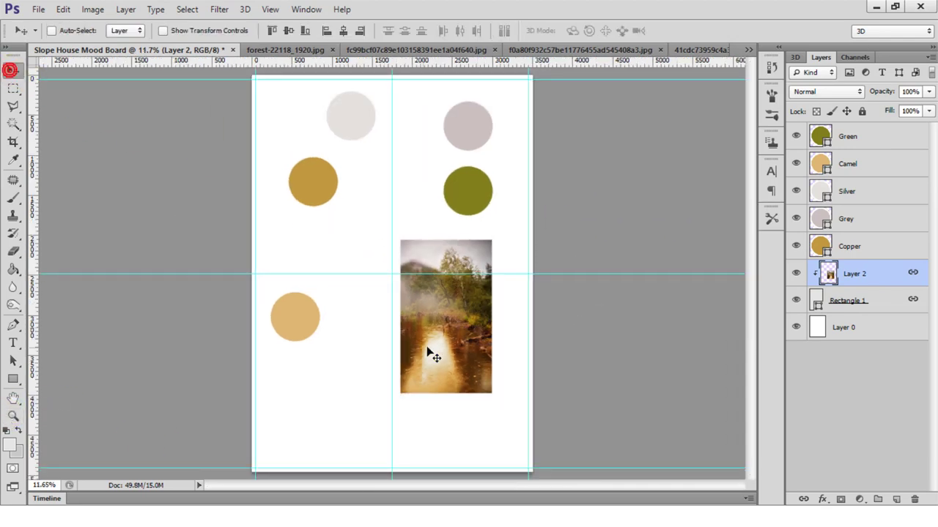
pyautogui.moveTo(434, 346); pyautogui.dragTo(471, 422)
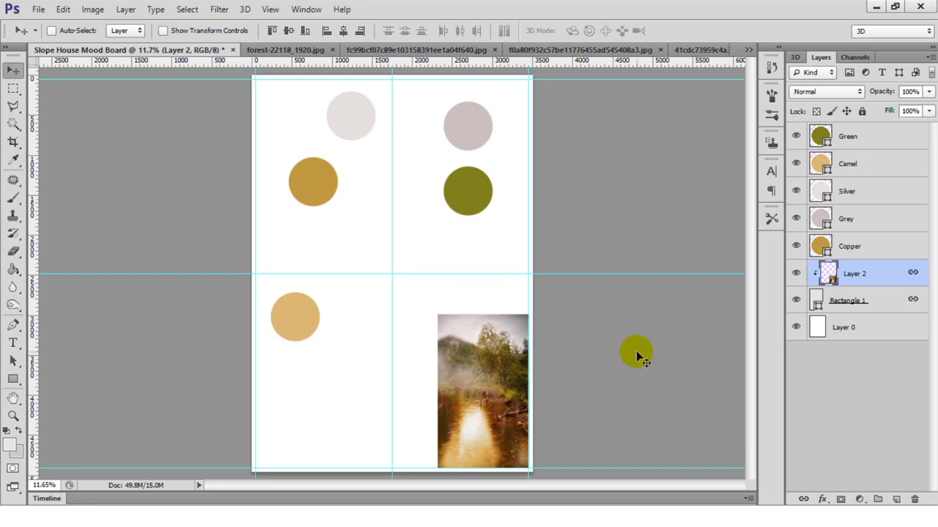
# Move copper to the centre, silver to lower left, camel to top left, green beside copper
pyautogui.click(879, 254)
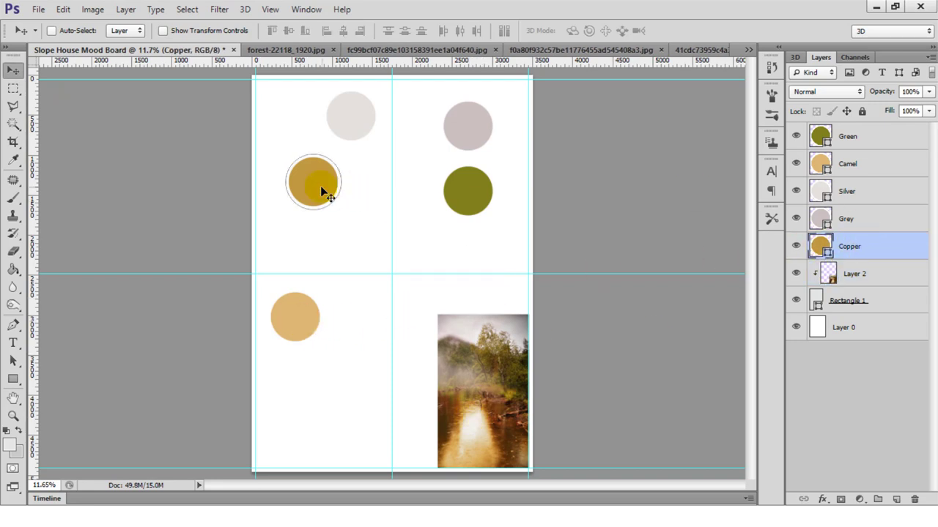
pyautogui.moveTo(322, 192); pyautogui.dragTo(400, 282)
pyautogui.click(857, 220)
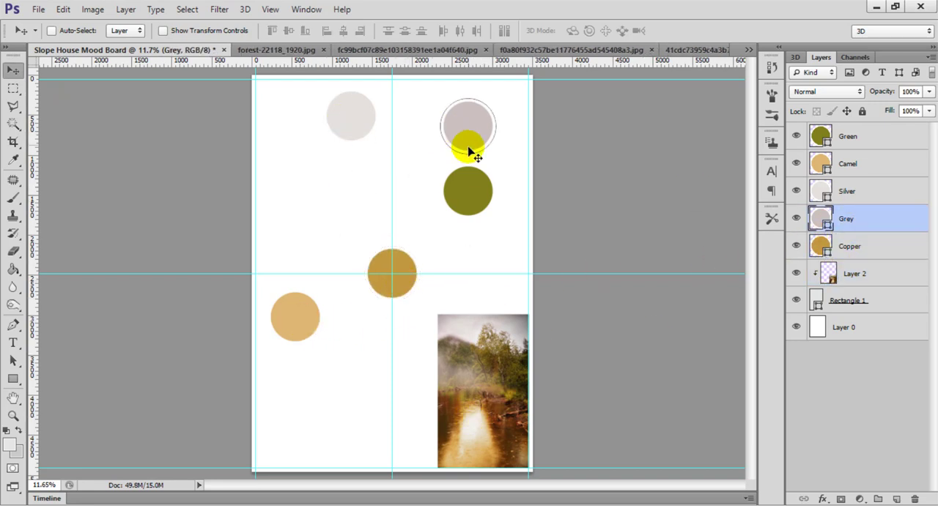
pyautogui.moveTo(469, 150); pyautogui.dragTo(474, 189)
pyautogui.click(863, 190)
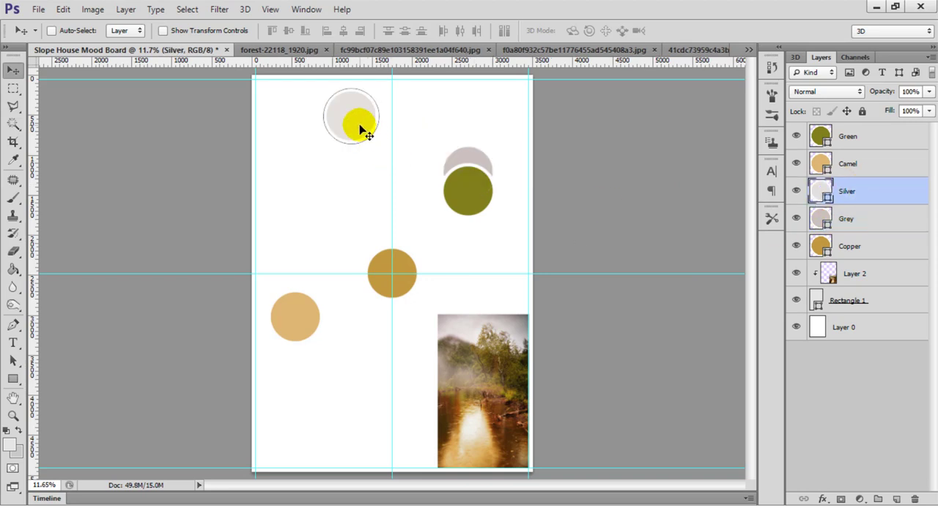
pyautogui.moveTo(364, 131); pyautogui.dragTo(336, 396)
pyautogui.click(857, 164)
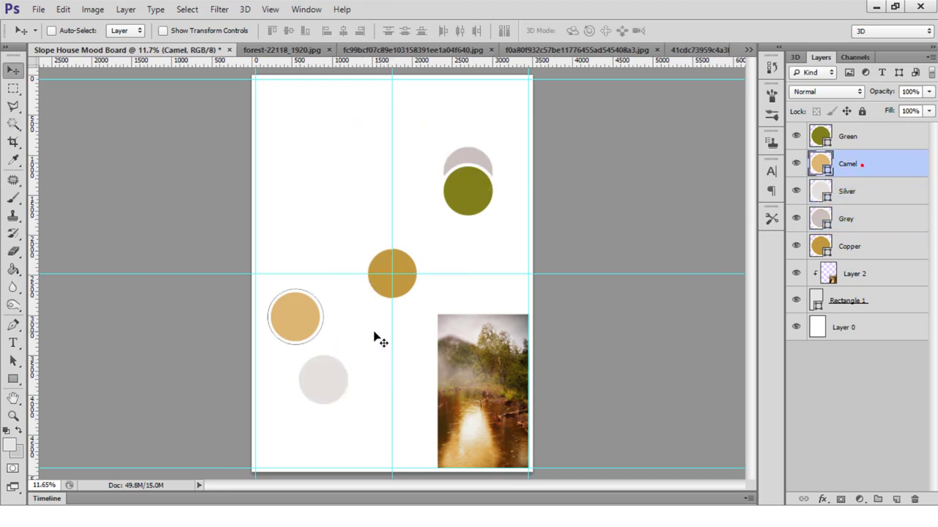
pyautogui.moveTo(309, 309); pyautogui.dragTo(325, 167)
pyautogui.click(861, 137)
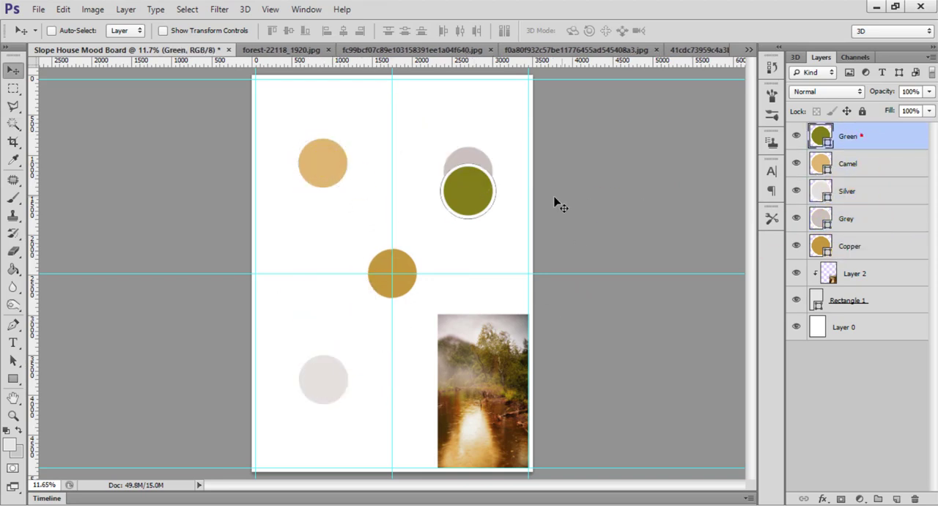
pyautogui.moveTo(477, 199); pyautogui.dragTo(292, 282)
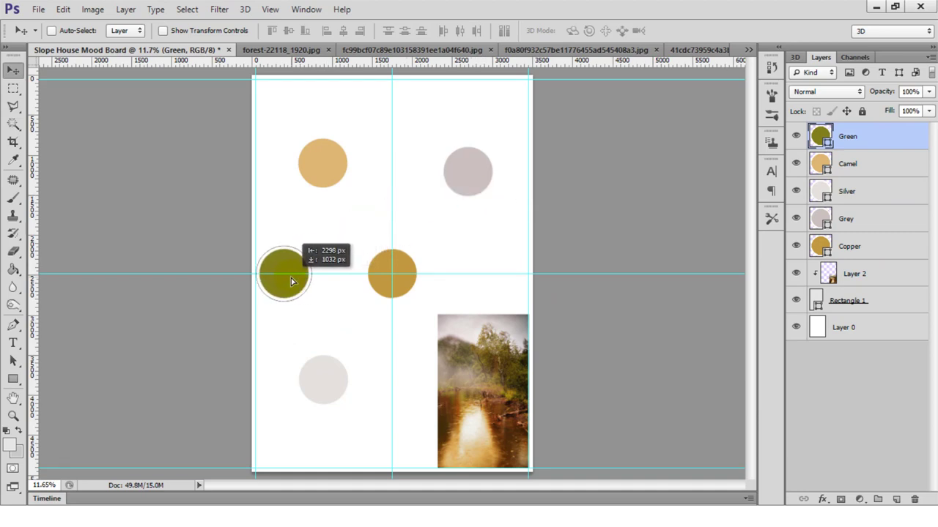
# Return grey to the top right, nudge silver lower, and select the camel, photo and background layers
pyautogui.click(870, 222)
pyautogui.moveTo(463, 176); pyautogui.dragTo(461, 150)
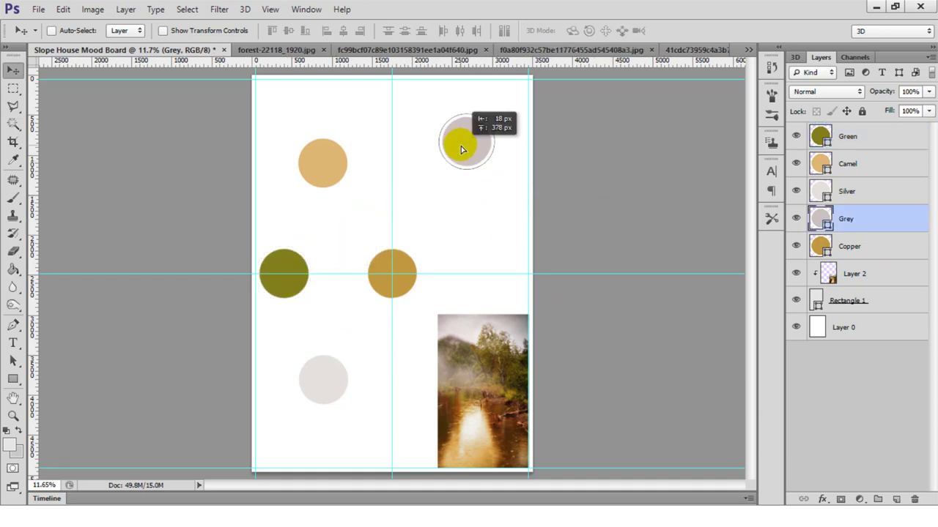
pyautogui.click(865, 192)
pyautogui.moveTo(334, 389); pyautogui.dragTo(349, 417)
pyautogui.click(870, 168)
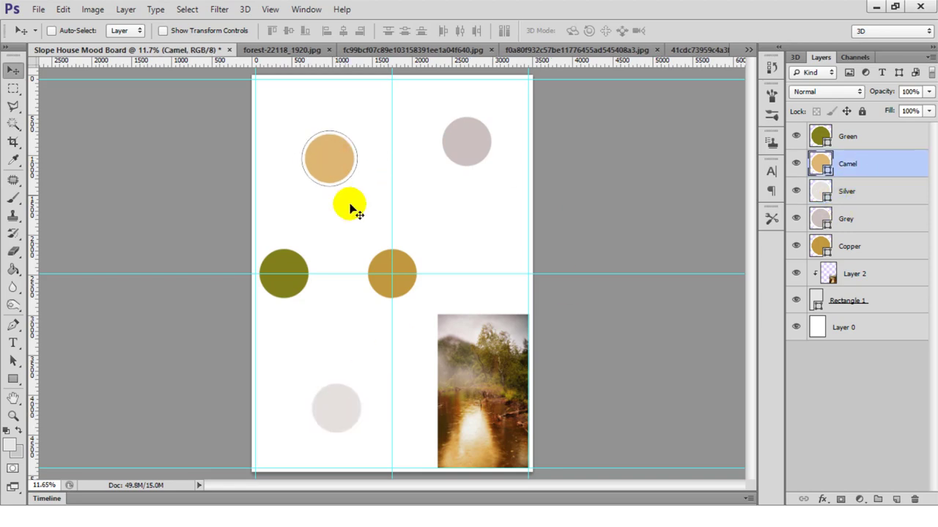
pyautogui.click(884, 274)
pyautogui.click(872, 328)
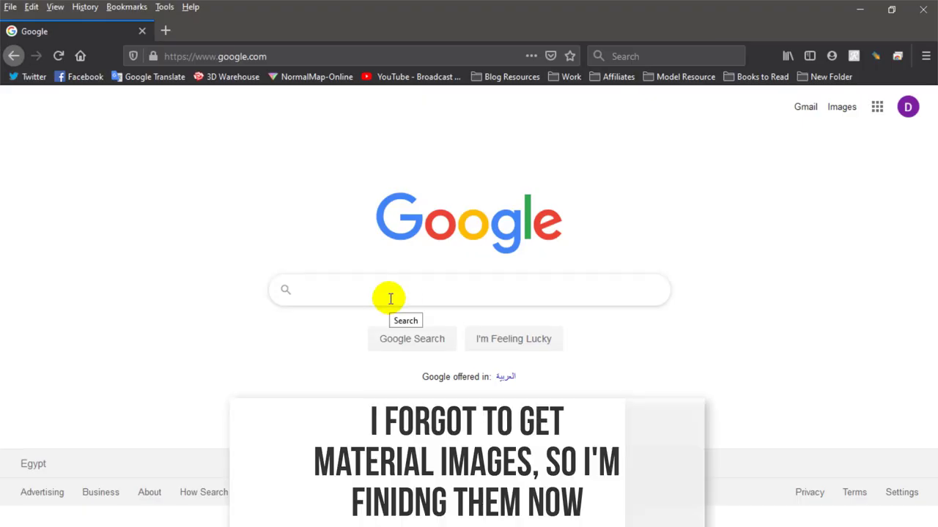
# Search Google Images for copper, then refine the search to copper texture
pyautogui.write('copper')
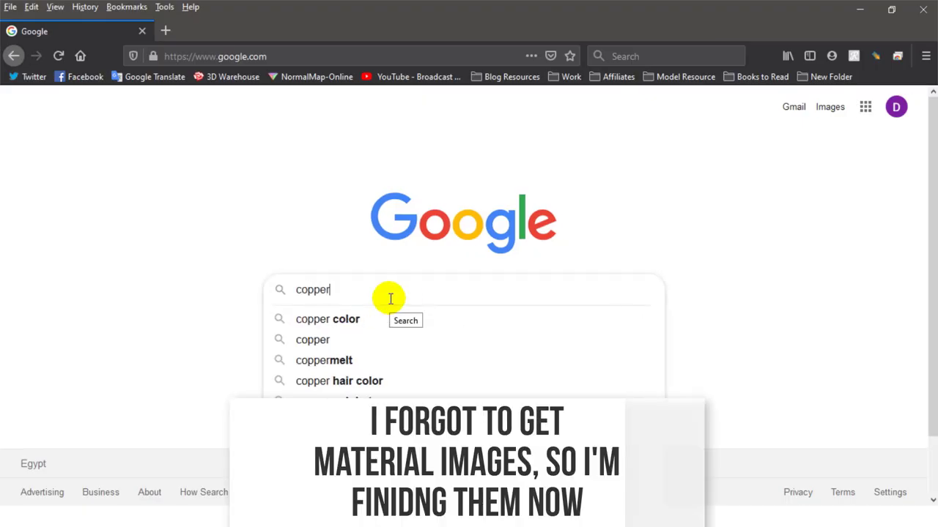
pyautogui.press('Return')
pyautogui.click(162, 153)
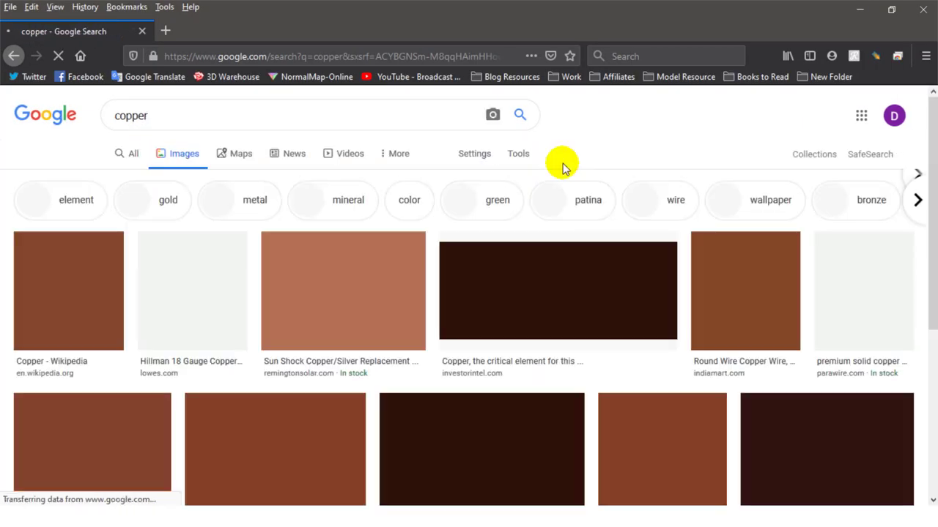
pyautogui.scroll(-2, 921, 274)
pyautogui.scroll(-3, 924, 274)
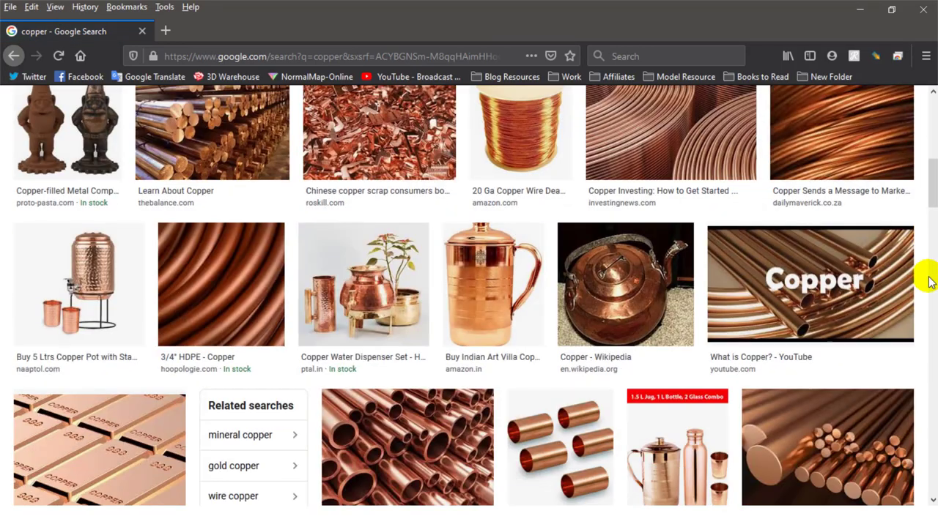
pyautogui.scroll(2, 923, 274)
pyautogui.scroll(4, 923, 274)
pyautogui.click(217, 112)
pyautogui.write('textu')
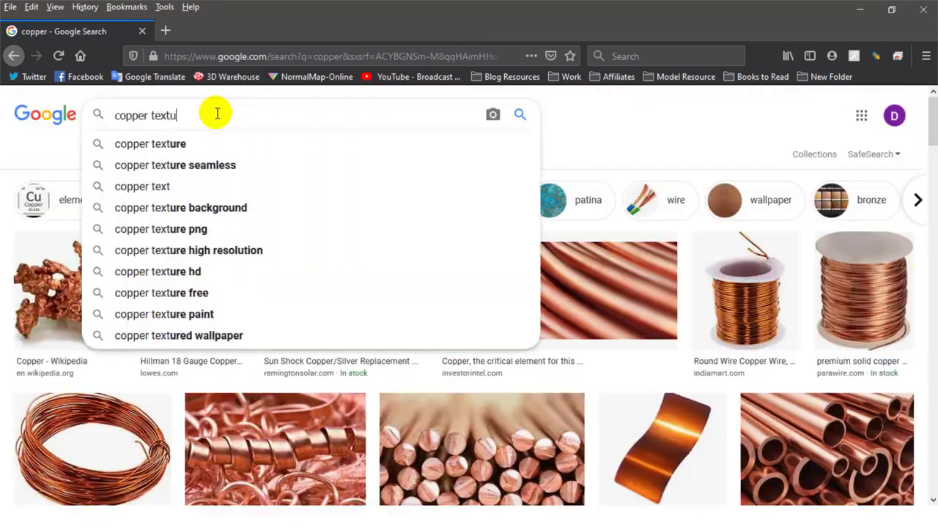
pyautogui.write('re')
pyautogui.press('BackSpace')
pyautogui.press('BackSpace')
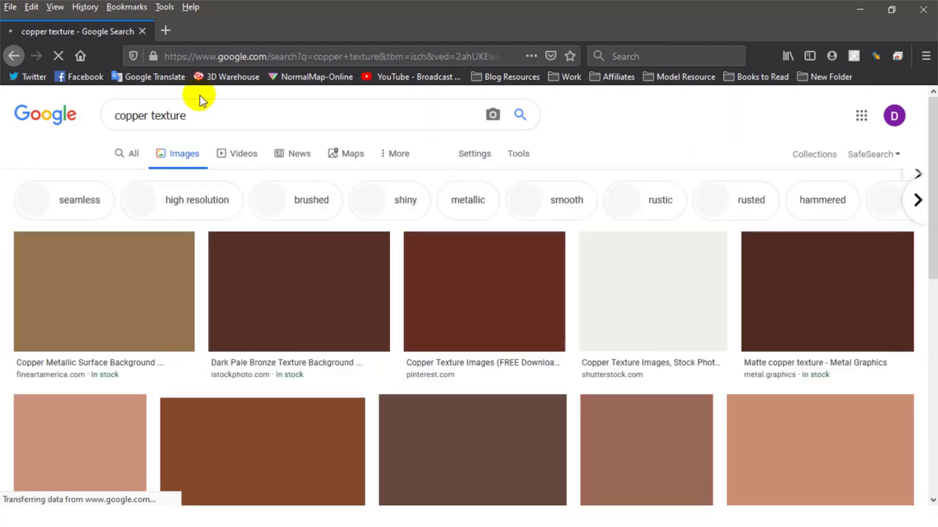
# Preview a brushed copper image in a new tab, close extra tabs, and view the rusty copper texture
pyautogui.scroll(-2, 826, 310)
pyautogui.scroll(-2, 927, 241)
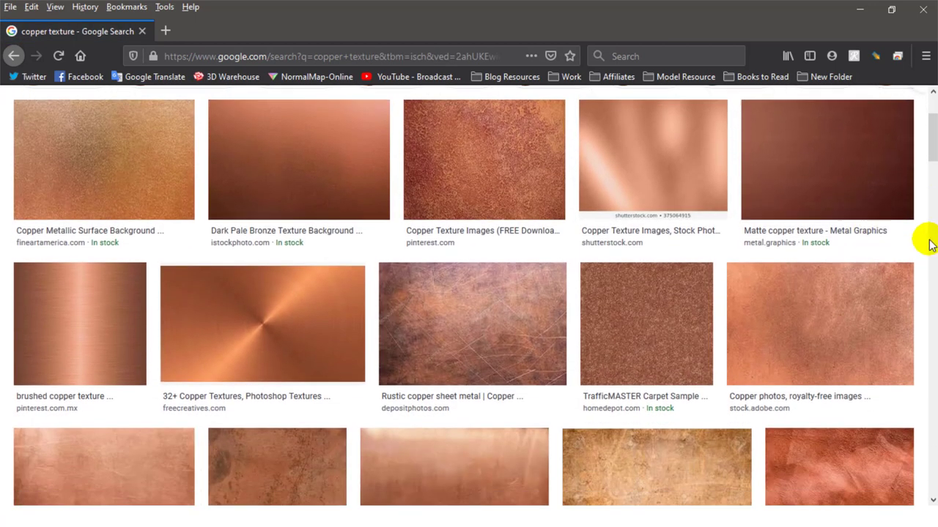
pyautogui.scroll(-3, 927, 241)
pyautogui.scroll(-7, 927, 241)
pyautogui.scroll(-3, 927, 241)
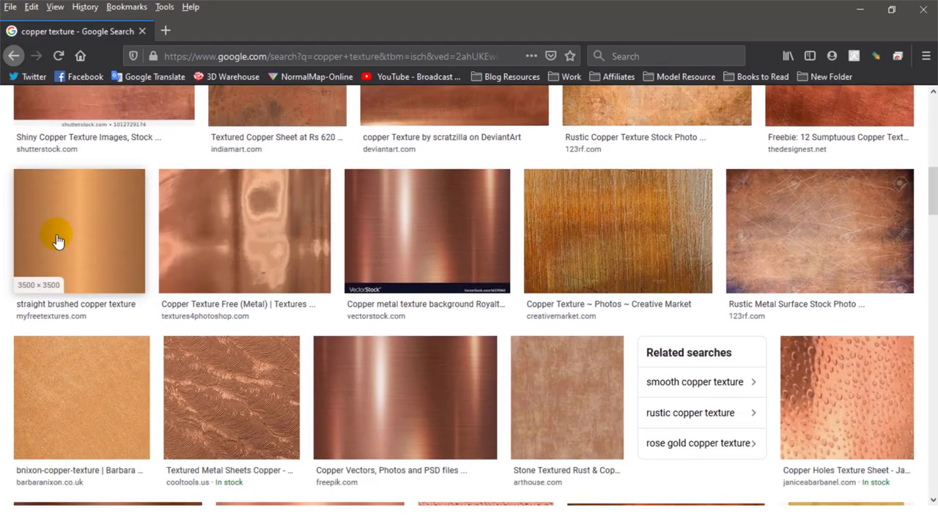
pyautogui.rightClick(88, 231)
pyautogui.click(110, 239)
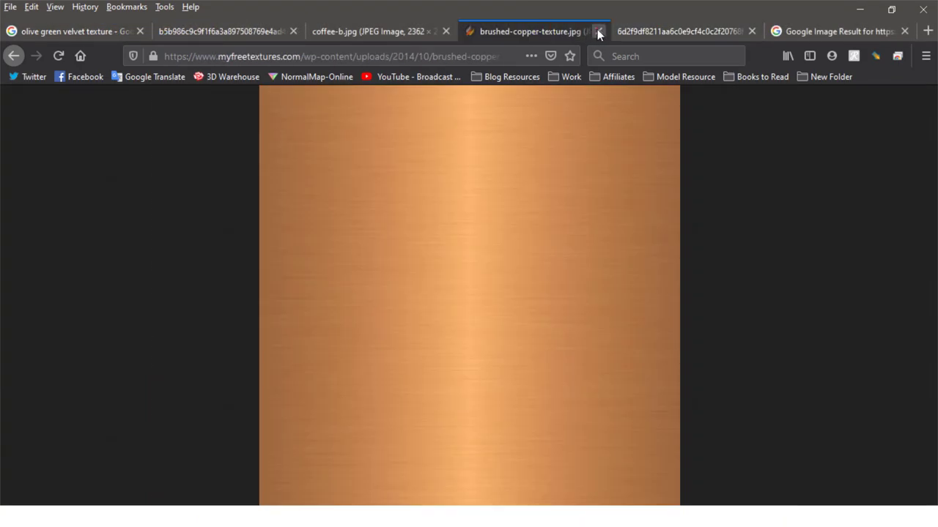
pyautogui.click(598, 32)
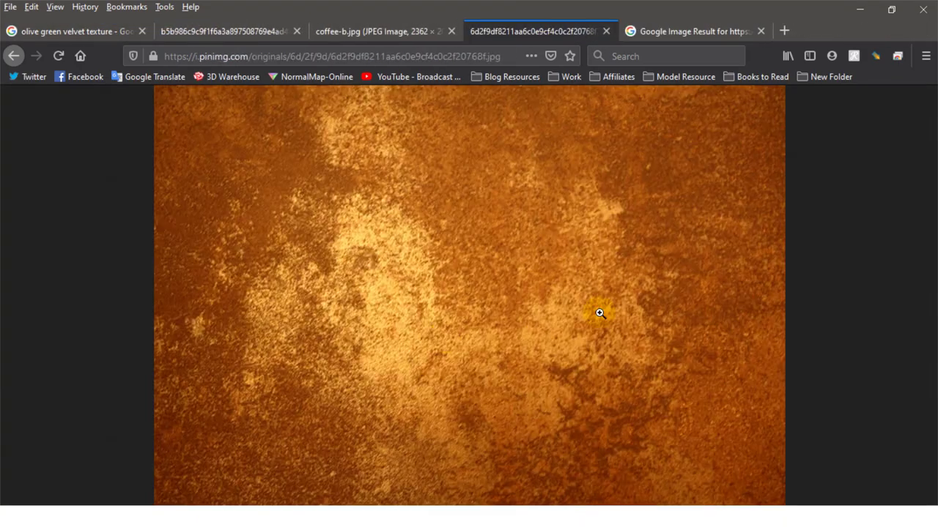
pyautogui.click(687, 30)
pyautogui.click(759, 31)
# Save the green velvet texture image to disk and close its tab
pyautogui.click(227, 31)
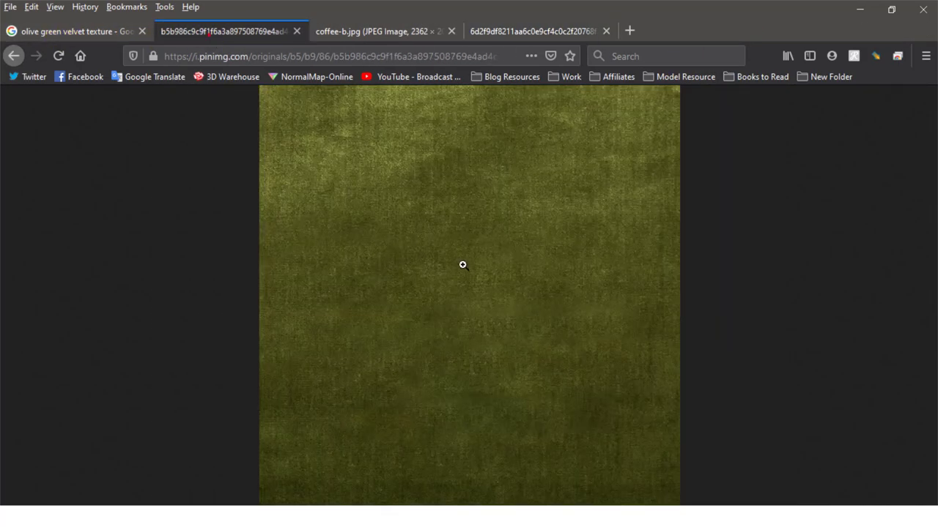
pyautogui.rightClick(423, 261)
pyautogui.click(487, 360)
pyautogui.click(353, 307)
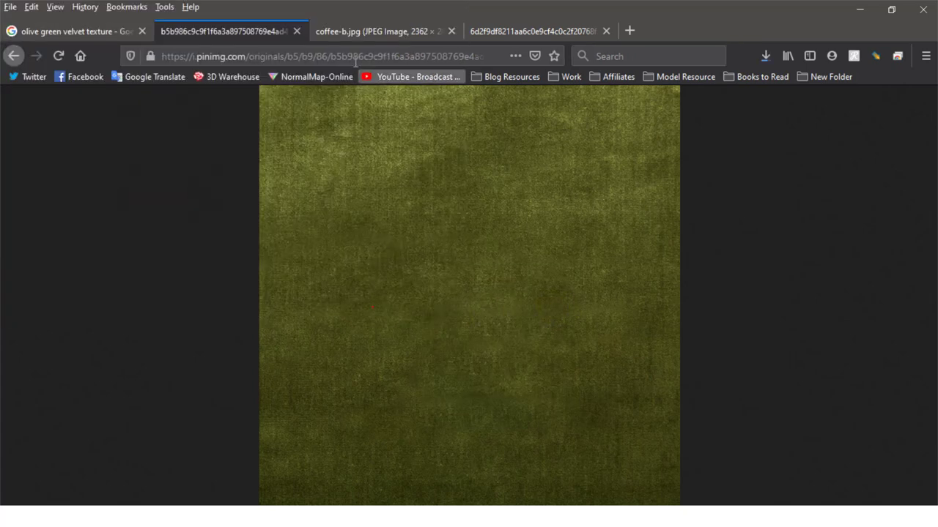
pyautogui.click(301, 31)
# Save the coffee wood and rusty copper texture images to disk
pyautogui.rightClick(425, 239)
pyautogui.click(454, 285)
pyautogui.click(354, 317)
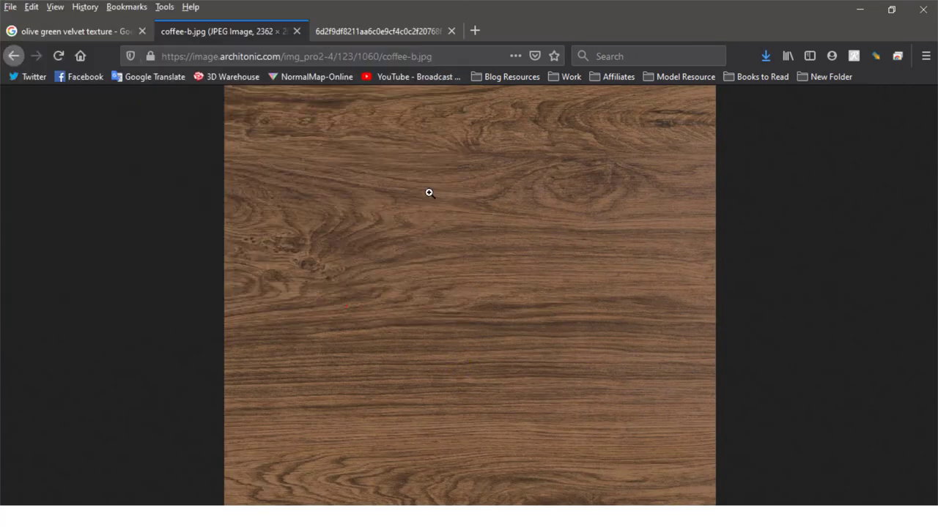
pyautogui.hotkey('ctrl', 'w')
pyautogui.rightClick(404, 216)
pyautogui.click(444, 265)
pyautogui.click(374, 312)
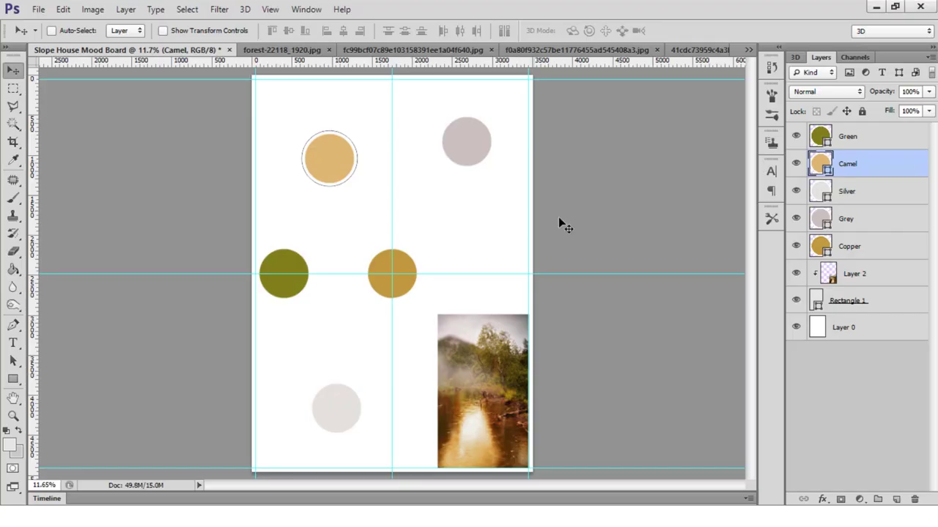
# Place the saved olive velvet texture above the Green layer and clip it into the circle
pyautogui.click(858, 137)
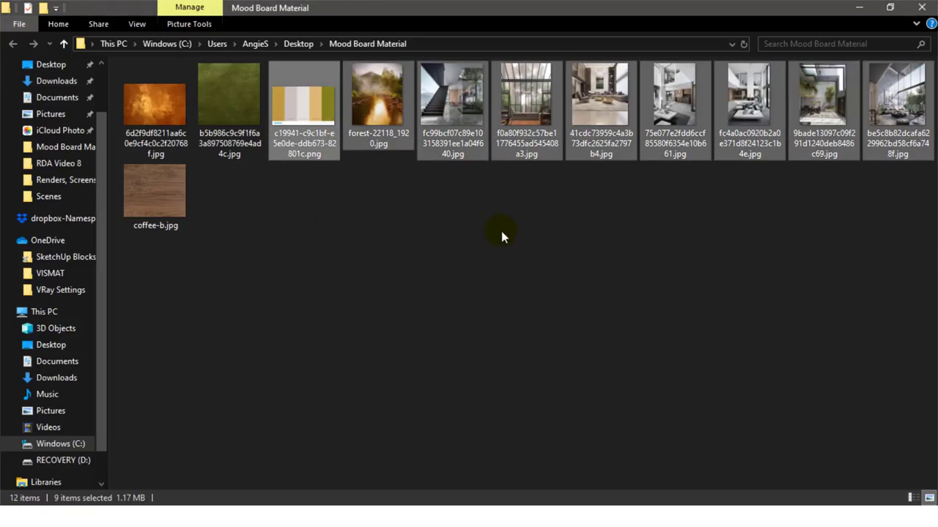
pyautogui.rightClick(317, 228)
pyautogui.moveTo(229, 110)
pyautogui.mouseDown()
pyautogui.moveTo(322, 512)
pyautogui.moveTo(297, 278)
pyautogui.mouseUp()
pyautogui.press('Return')
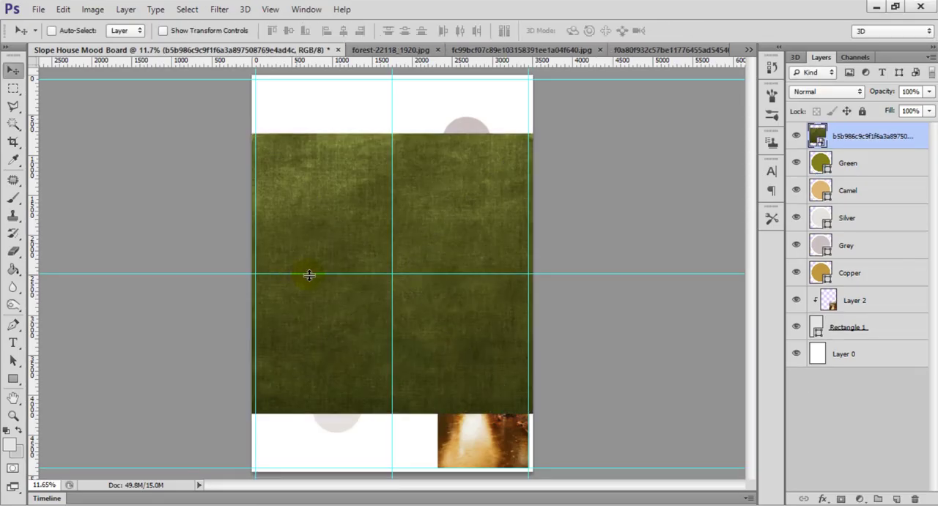
pyautogui.keyDown('alt'); pyautogui.click(819, 145); pyautogui.keyUp('alt')
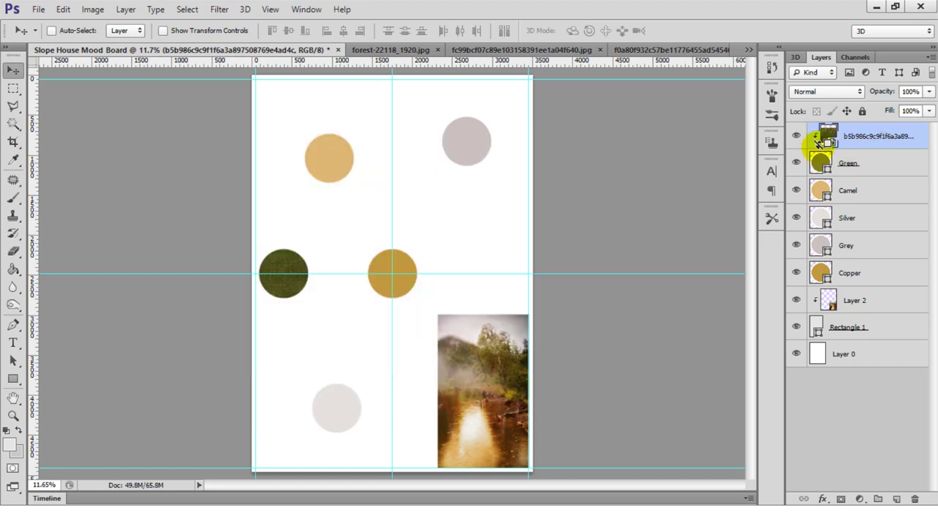
# Link the velvet texture with the Green layer, then select the Camel and Copper layers
pyautogui.keyDown('shift'); pyautogui.click(869, 165); pyautogui.keyUp('shift')
pyautogui.rightClick(869, 167)
pyautogui.click(662, 242)
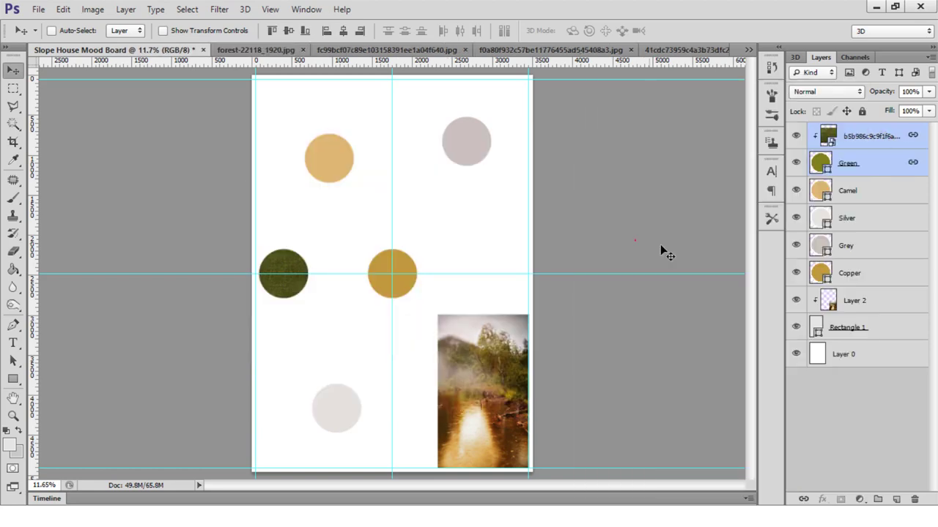
pyautogui.click(855, 143)
pyautogui.click(867, 194)
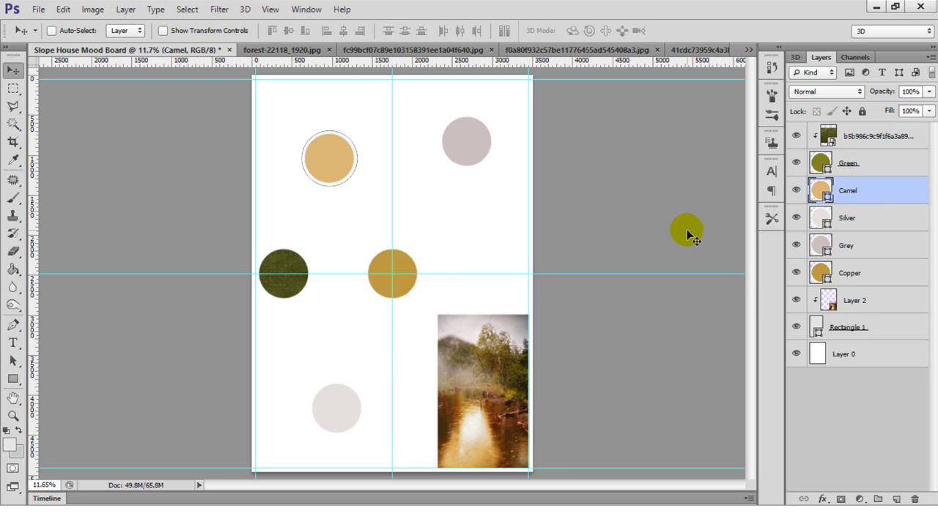
pyautogui.click(889, 270)
pyautogui.click(594, 501)
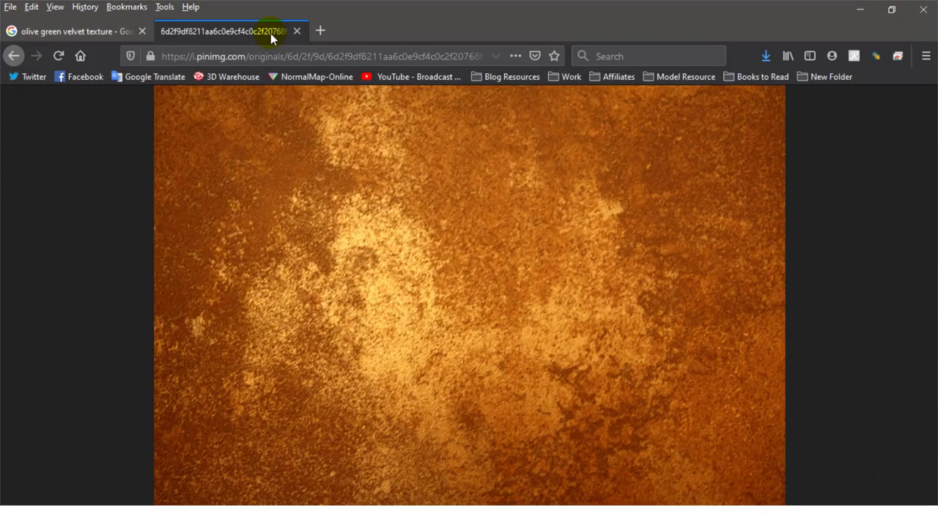
# Place the rusty copper texture, clip it into the Copper circle, and shift it to a darker patch
pyautogui.click(297, 31)
pyautogui.hotkey('alt', 'Tab')
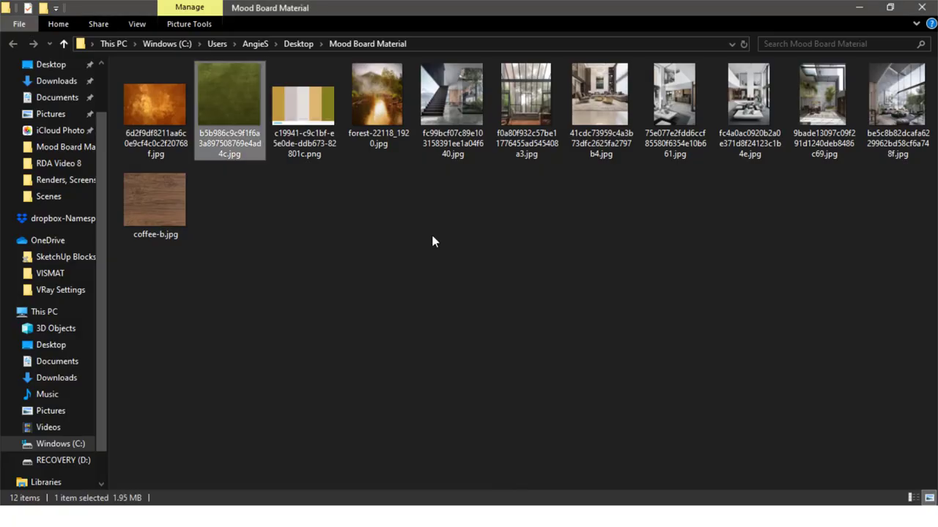
pyautogui.moveTo(156, 106)
pyautogui.mouseDown()
pyautogui.moveTo(292, 504)
pyautogui.moveTo(389, 295)
pyautogui.mouseUp()
pyautogui.press('Return')
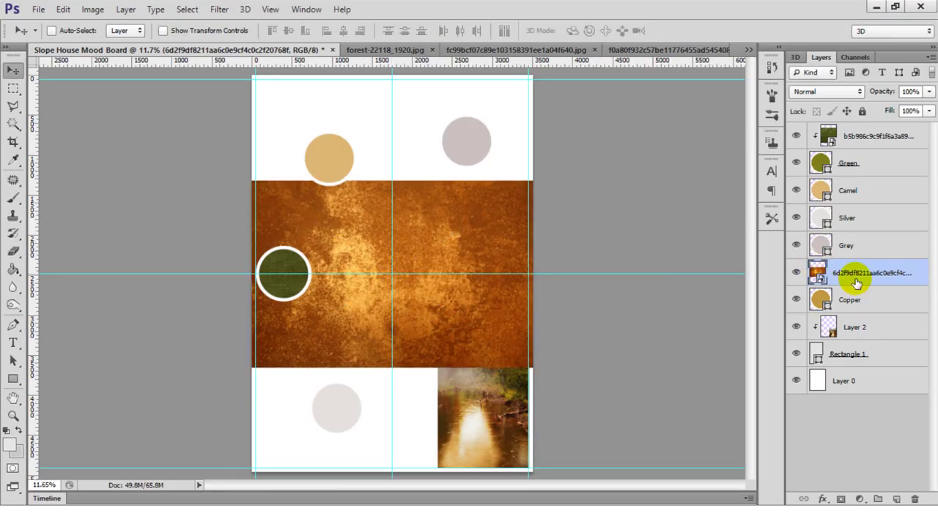
pyautogui.keyDown('alt'); pyautogui.click(820, 285); pyautogui.keyUp('alt')
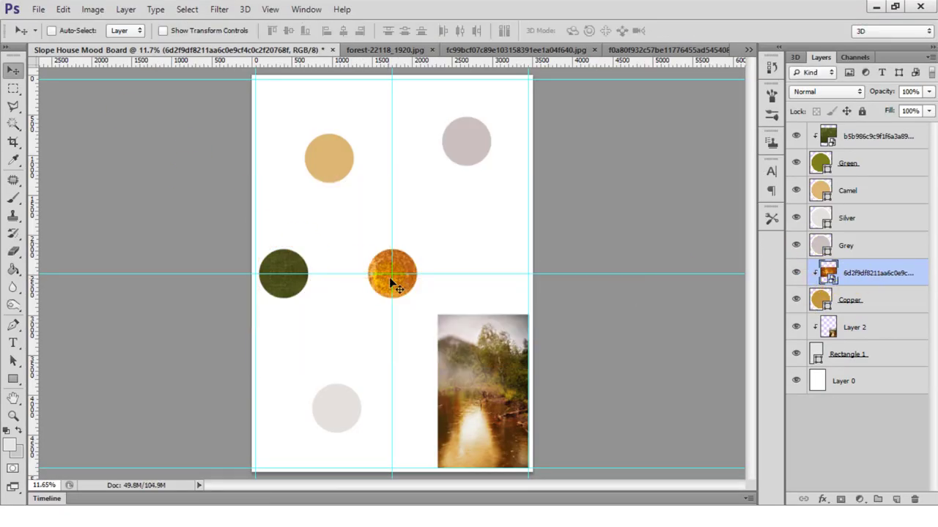
pyautogui.moveTo(391, 286); pyautogui.dragTo(451, 339)
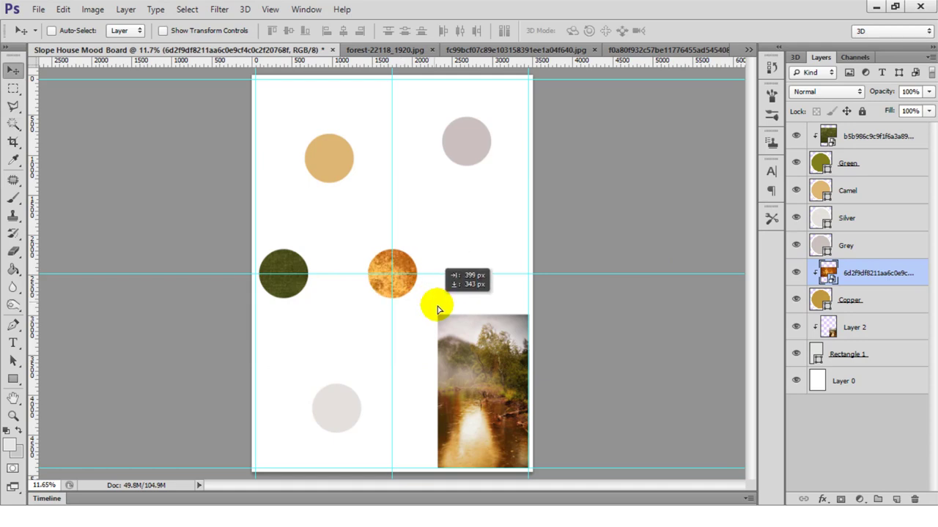
# Link the copper texture with the Copper layer and move both above Camel
pyautogui.click(878, 300)
pyautogui.keyDown('ctrl'); pyautogui.click(884, 281); pyautogui.keyUp('ctrl')
pyautogui.rightClick(884, 274)
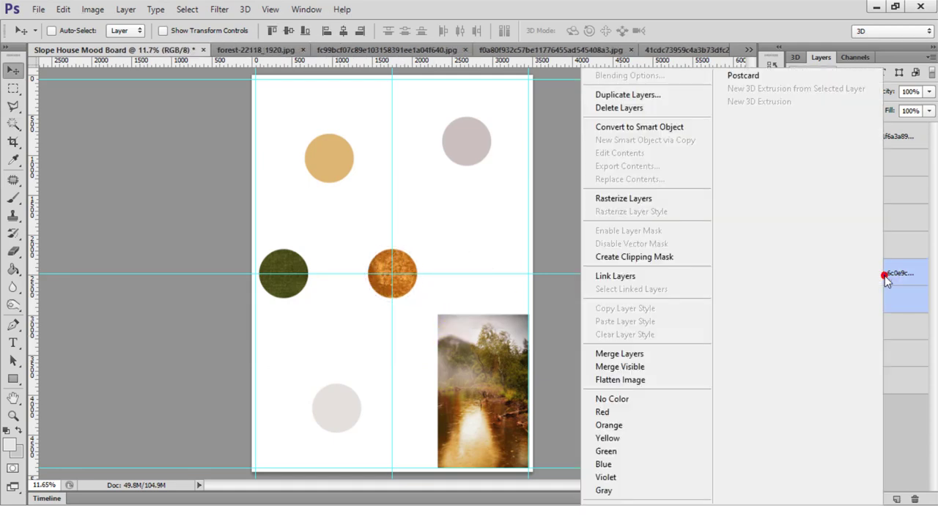
pyautogui.click(650, 276)
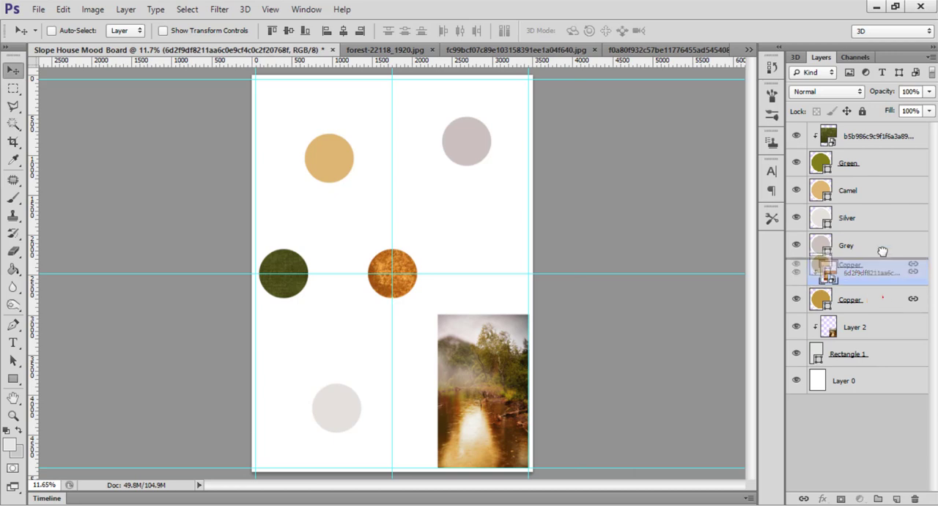
pyautogui.moveTo(885, 301); pyautogui.dragTo(881, 181)
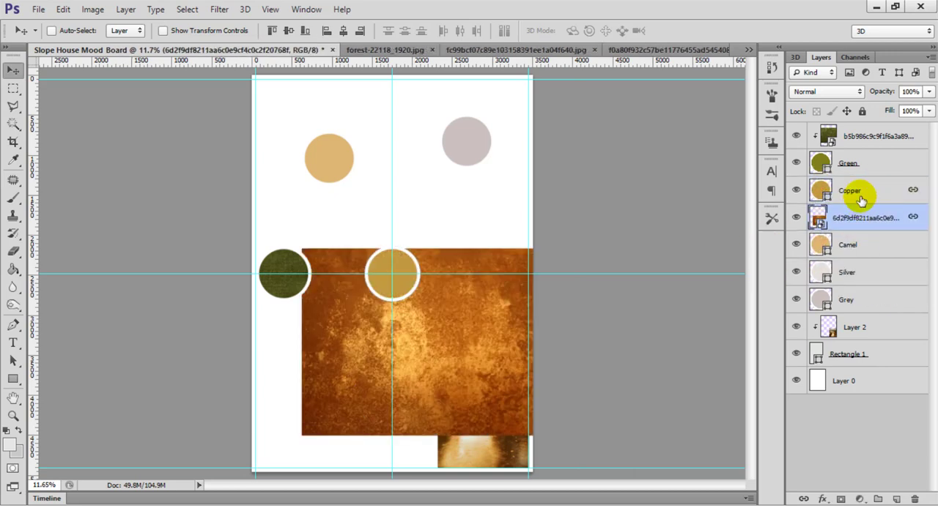
# Fix the layer order so the copper texture sits above Copper and clips into it
pyautogui.click(879, 192)
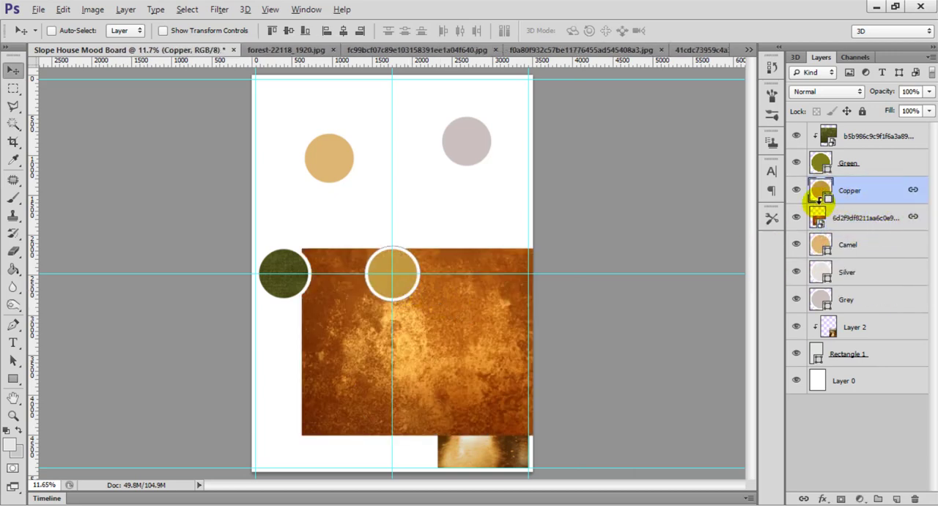
pyautogui.keyDown('alt'); pyautogui.click(818, 199); pyautogui.keyUp('alt')
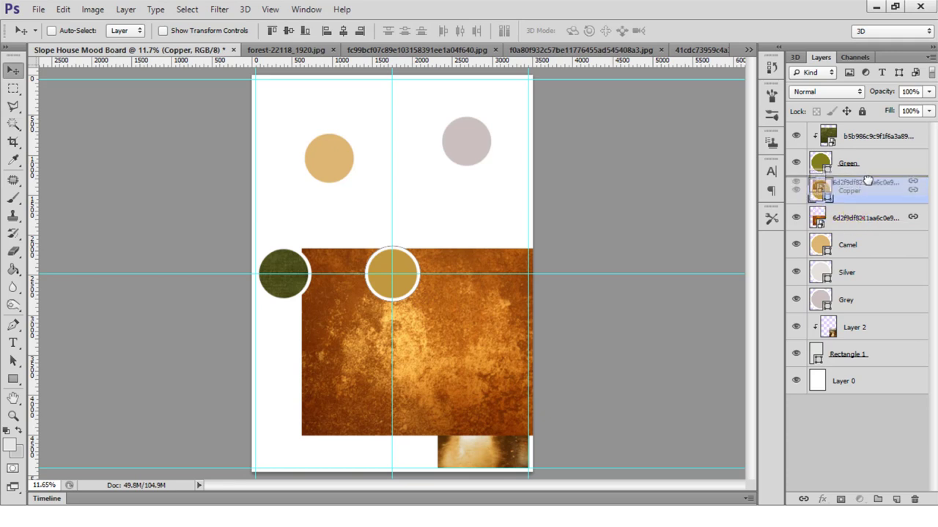
pyautogui.moveTo(819, 209); pyautogui.dragTo(820, 184)
pyautogui.keyDown('alt'); pyautogui.click(818, 203); pyautogui.keyUp('alt')
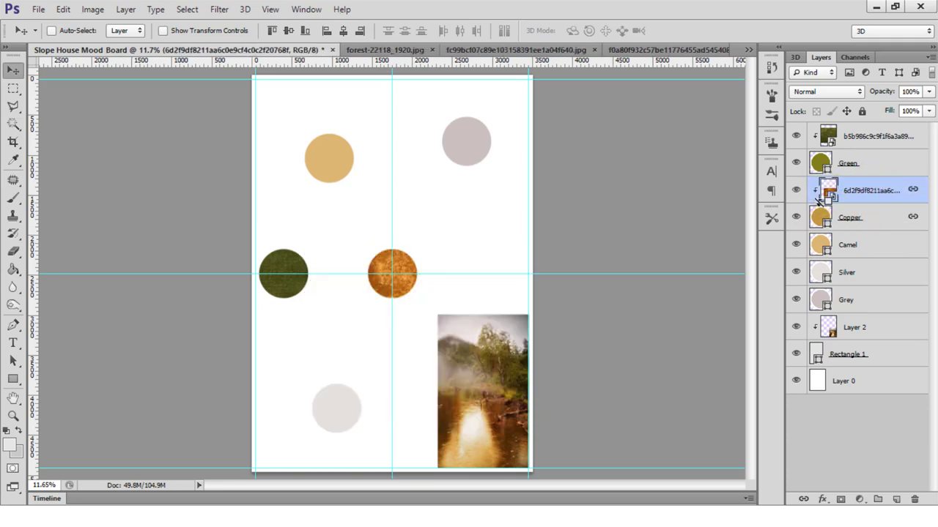
pyautogui.click(881, 219)
pyautogui.moveTo(408, 283); pyautogui.dragTo(412, 282)
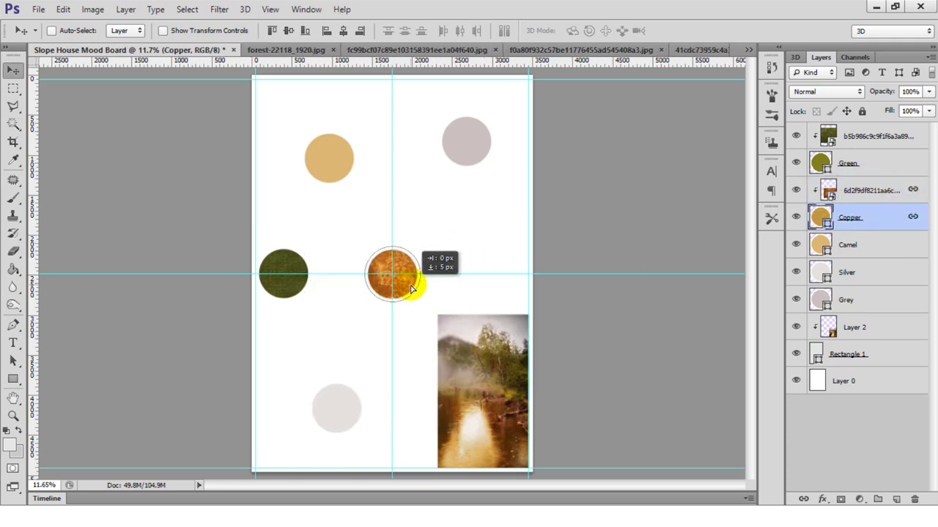
pyautogui.click(886, 253)
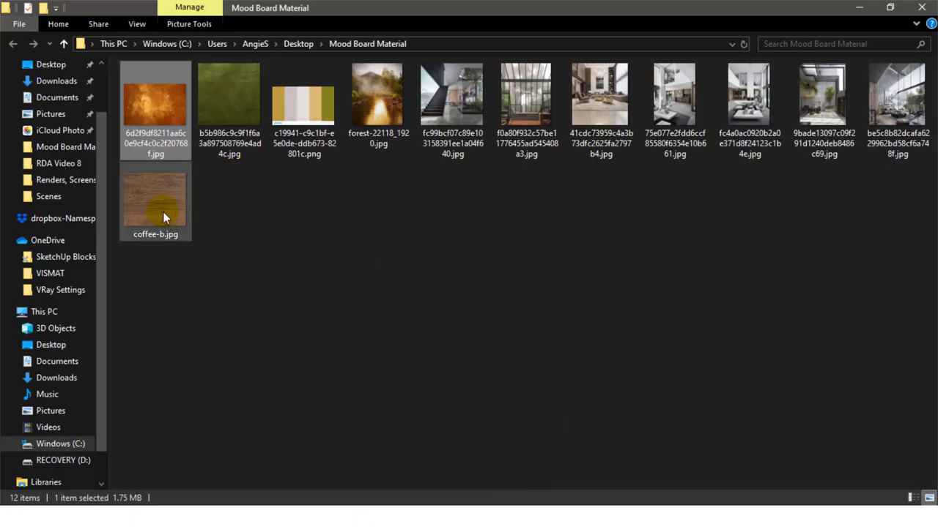
# Place the coffee wood texture over the top-left Camel circle and clip it inside
pyautogui.moveTo(163, 211); pyautogui.dragTo(329, 159)
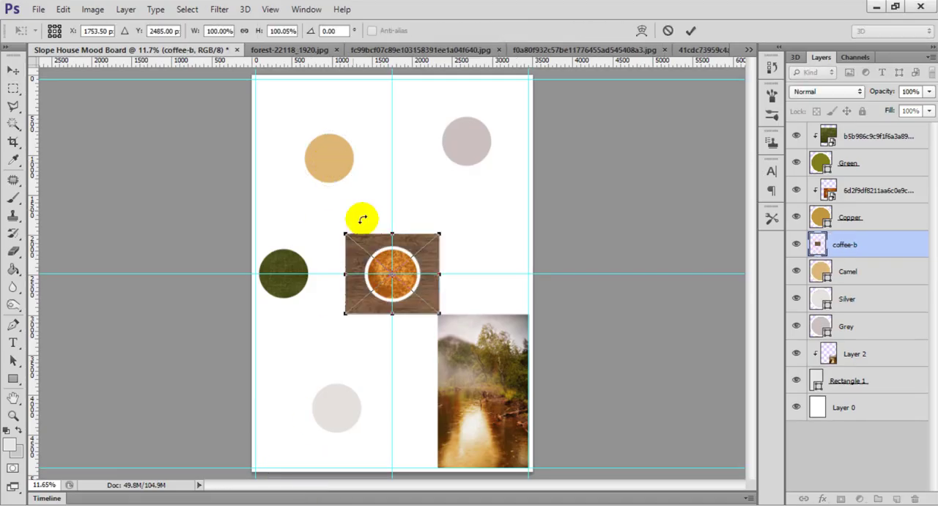
pyautogui.moveTo(360, 220); pyautogui.dragTo(364, 183)
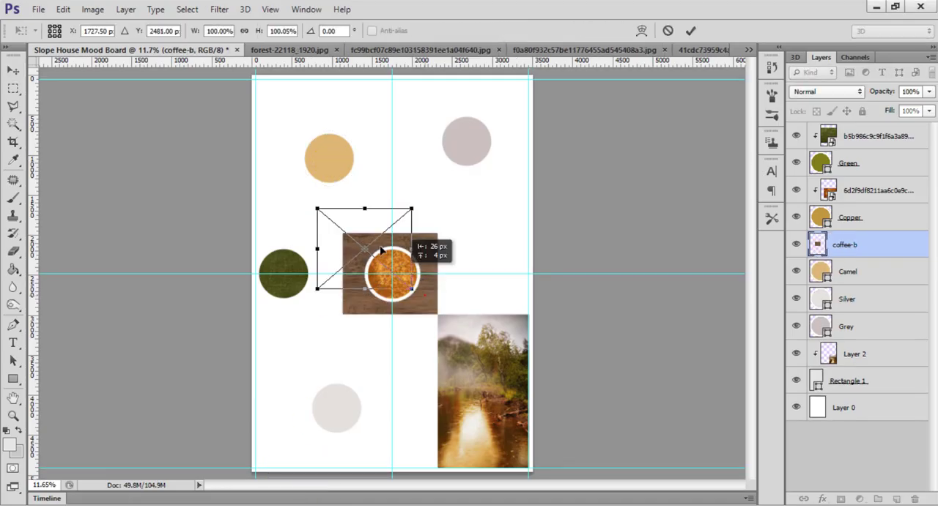
pyautogui.press('Return')
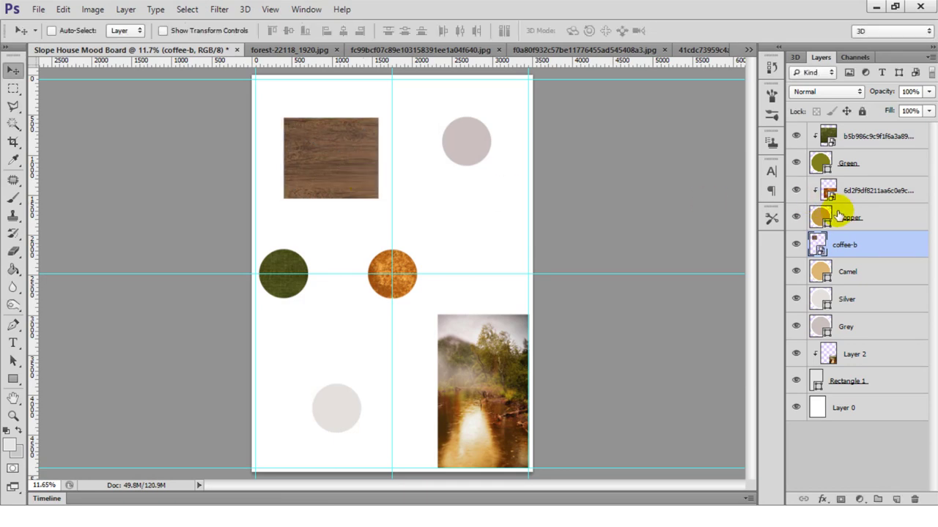
pyautogui.keyDown('alt'); pyautogui.click(816, 256); pyautogui.keyUp('alt')
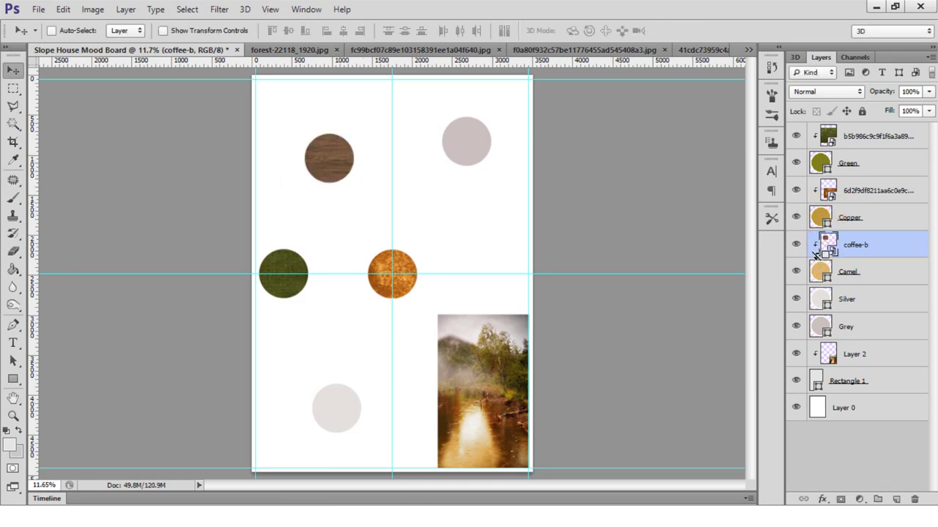
# Link the coffee-b texture with the Camel layer, then select Layer 2 and Green
pyautogui.keyDown('ctrl'); pyautogui.click(908, 273); pyautogui.keyUp('ctrl')
pyautogui.rightClick(907, 273)
pyautogui.click(645, 241)
pyautogui.click(890, 248)
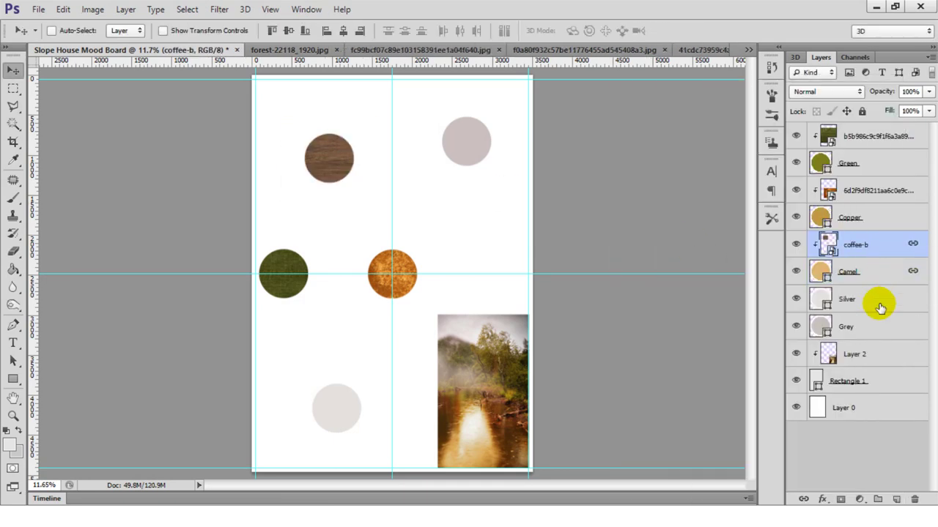
pyautogui.click(878, 354)
pyautogui.click(879, 169)
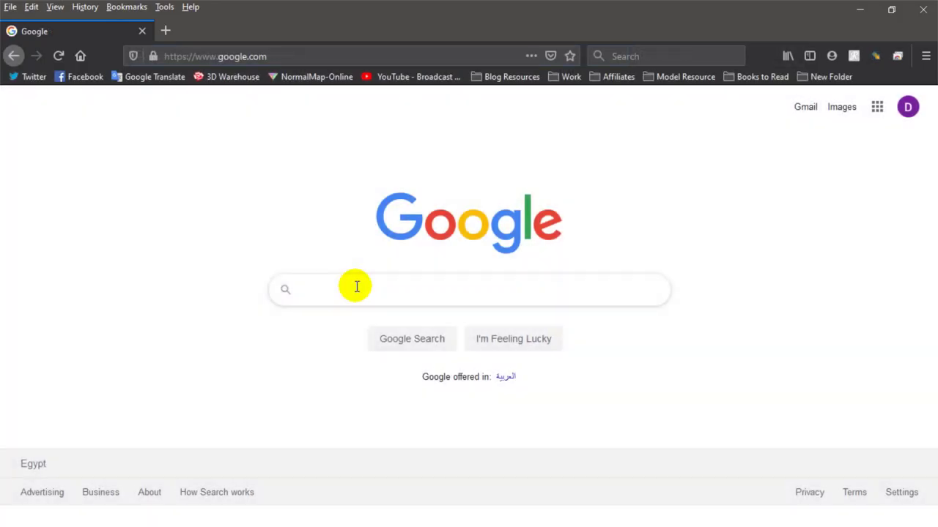
# Search images for concrete floor and open the concrete and stucco results full size
pyautogui.write('concrete fl')
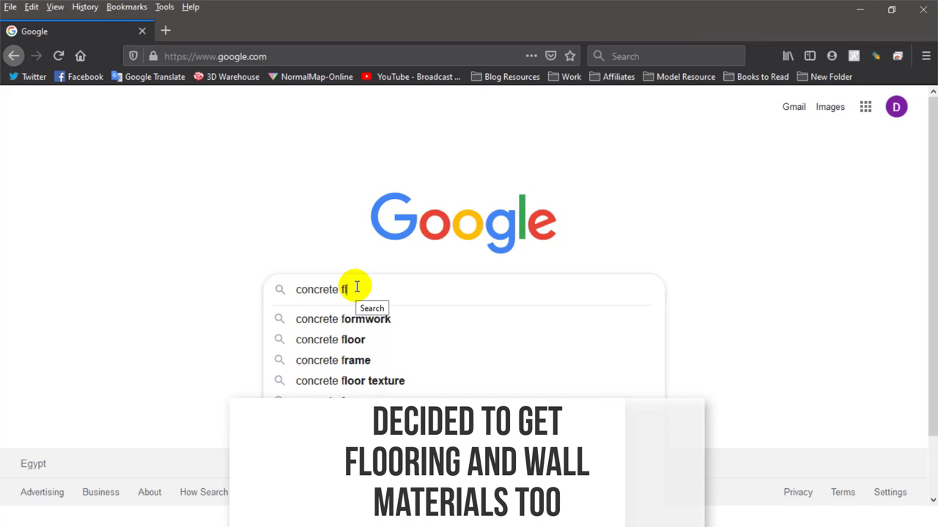
pyautogui.write('oor')
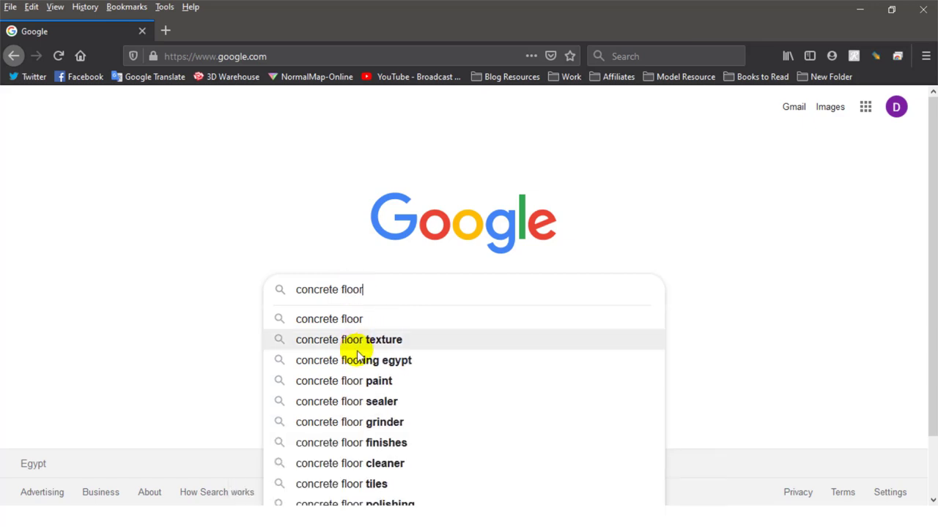
pyautogui.click(357, 344)
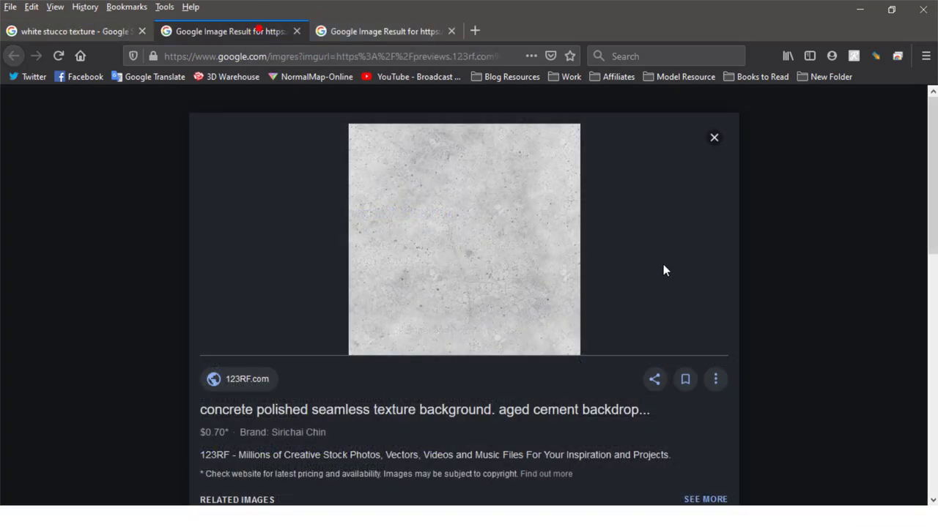
pyautogui.rightClick(443, 239)
pyautogui.click(494, 355)
pyautogui.click(354, 29)
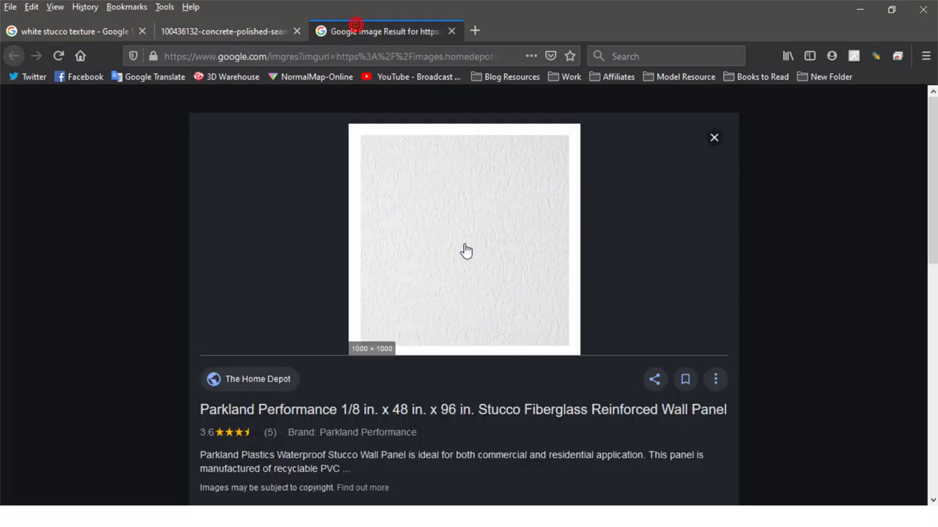
pyautogui.rightClick(482, 233)
pyautogui.click(530, 356)
pyautogui.click(258, 33)
# Save the concrete floor and white stucco wall texture images to disk
pyautogui.rightClick(456, 239)
pyautogui.click(513, 287)
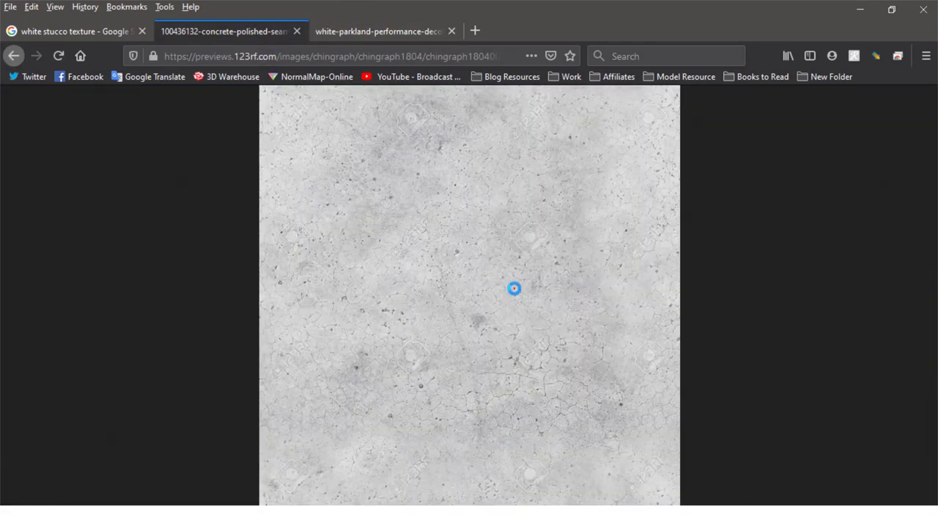
pyautogui.press('Return')
pyautogui.hotkey('ctrl', 'w')
pyautogui.rightClick(410, 221)
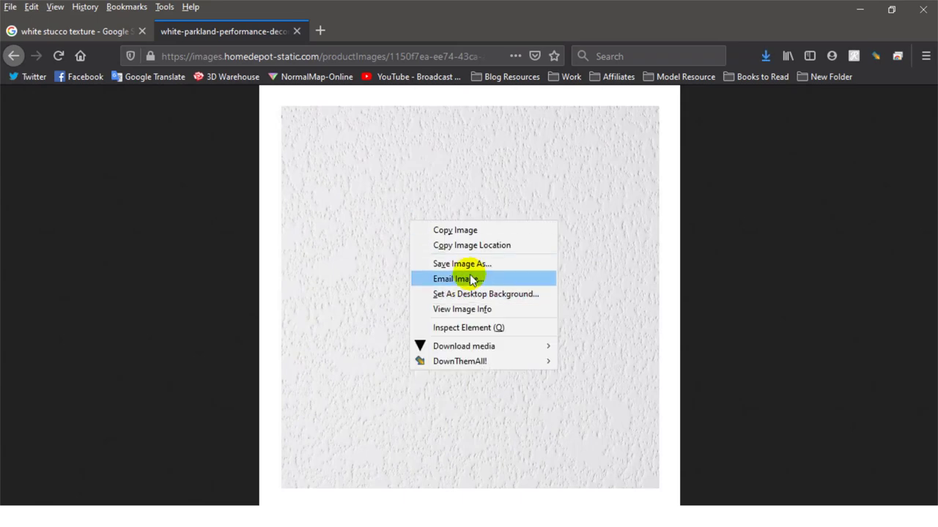
pyautogui.click(469, 266)
pyautogui.click(347, 309)
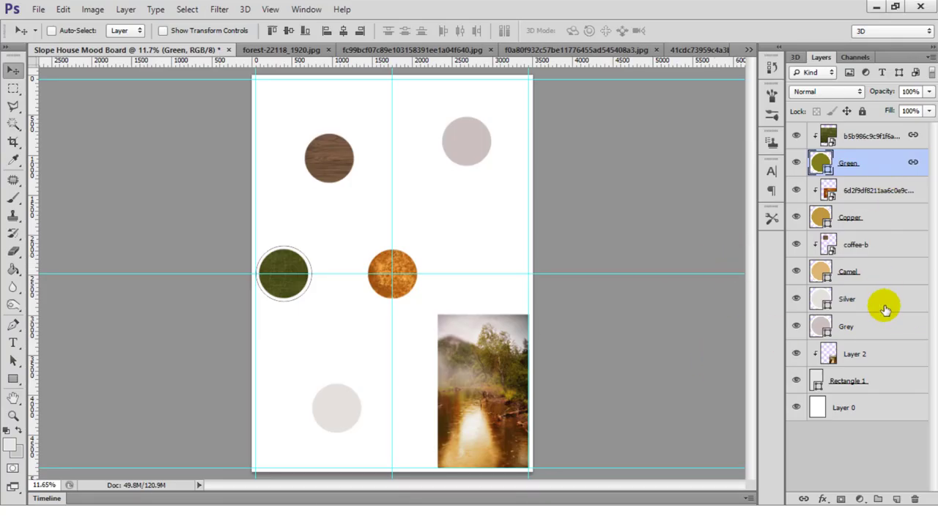
# Place the stucco texture at 39%, move it to the bottom-left circle, and clip it into Silver
pyautogui.click(883, 301)
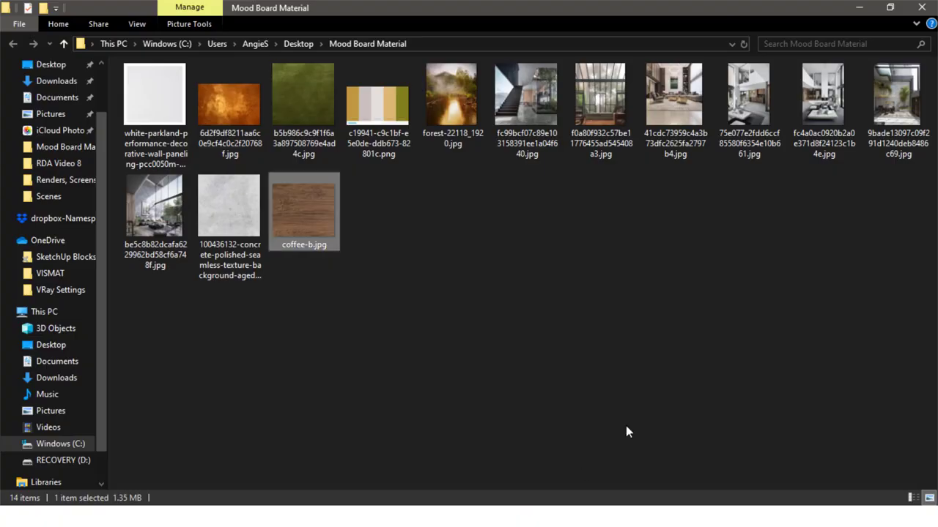
pyautogui.moveTo(161, 105)
pyautogui.mouseDown()
pyautogui.moveTo(366, 418)
pyautogui.moveTo(413, 358)
pyautogui.mouseUp()
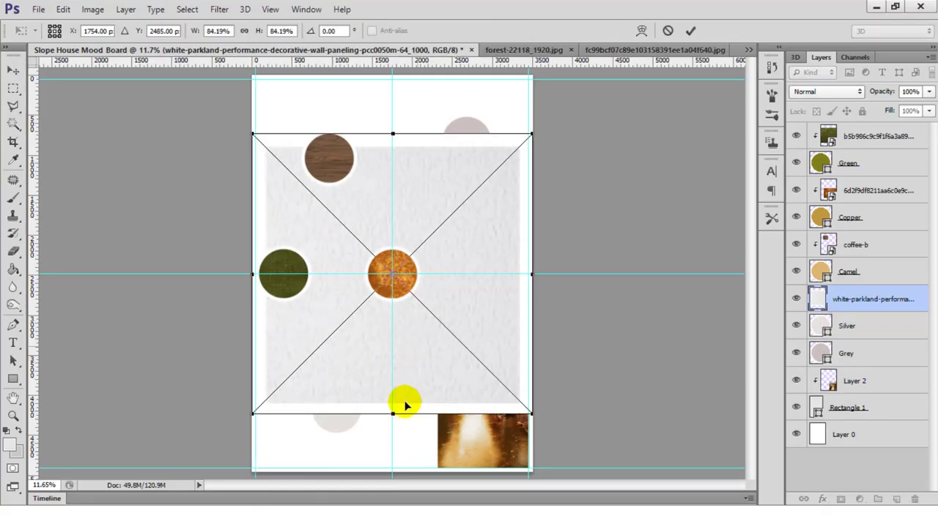
pyautogui.moveTo(517, 376); pyautogui.dragTo(503, 429)
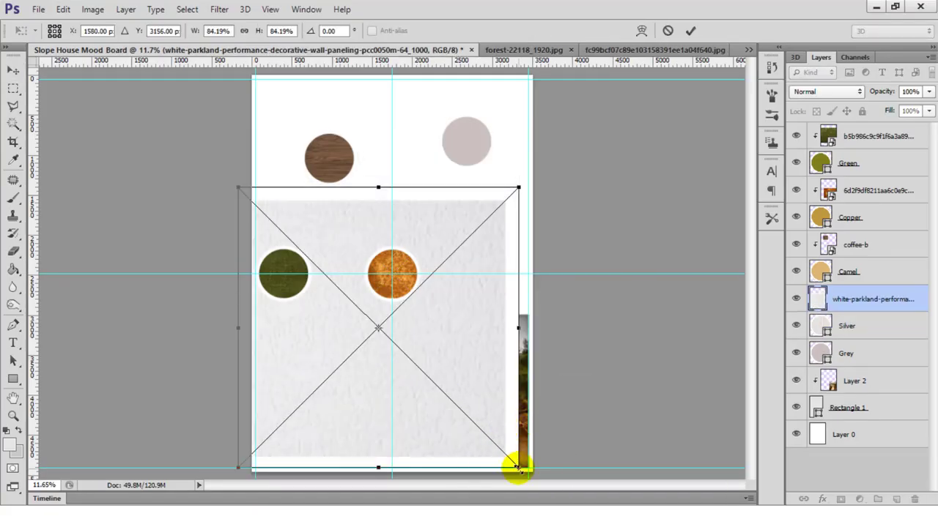
pyautogui.moveTo(517, 467); pyautogui.dragTo(366, 317)
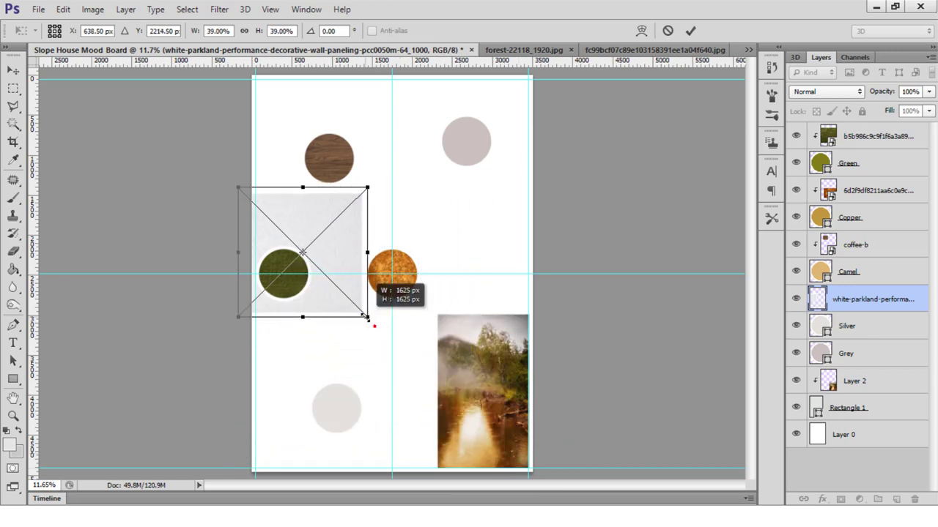
pyautogui.doubleClick(335, 305)
pyautogui.moveTo(335, 305); pyautogui.dragTo(356, 452)
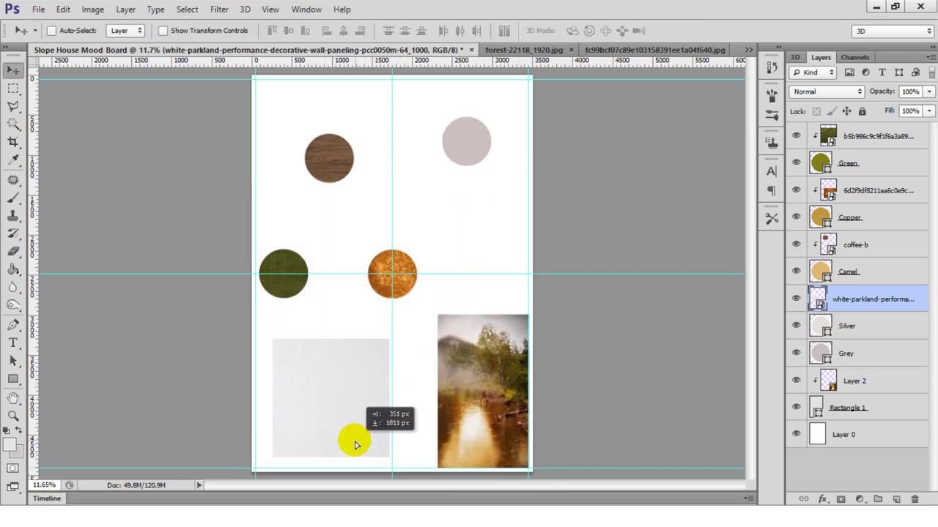
pyautogui.keyDown('alt'); pyautogui.click(819, 306); pyautogui.keyUp('alt')
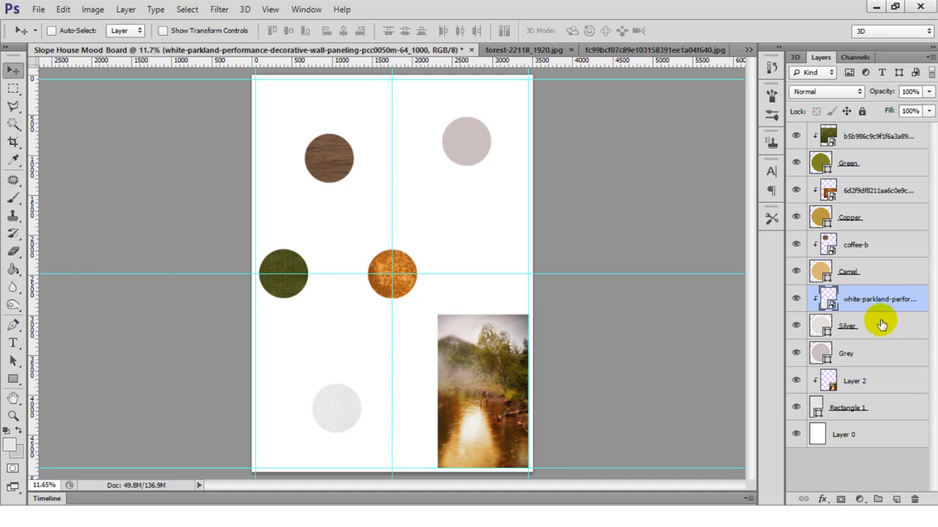
# Choose an option from the stucco layer's context menu, then bring the concrete texture in above Grey
pyautogui.rightClick(881, 324)
pyautogui.click(645, 237)
pyautogui.click(865, 358)
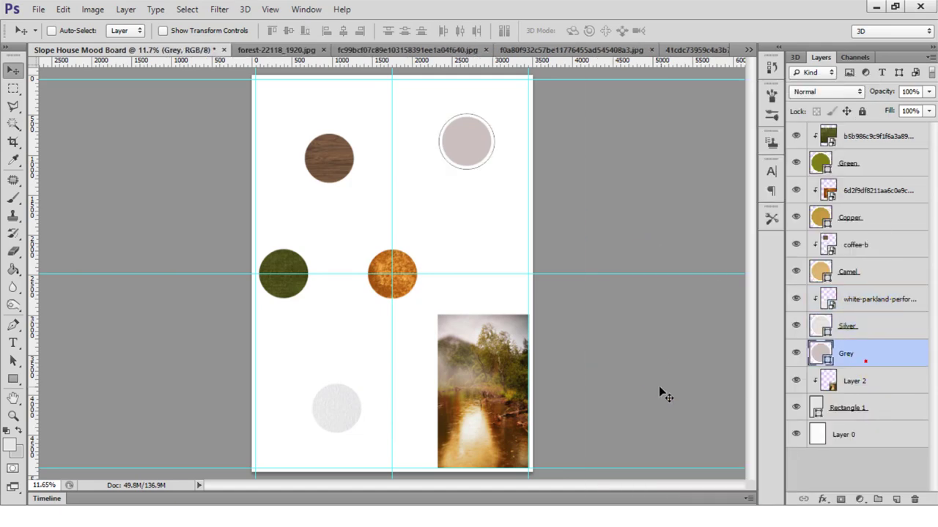
pyautogui.click(607, 461)
pyautogui.moveTo(229, 213)
pyautogui.mouseDown()
pyautogui.moveTo(310, 427)
pyautogui.moveTo(470, 147)
pyautogui.mouseUp()
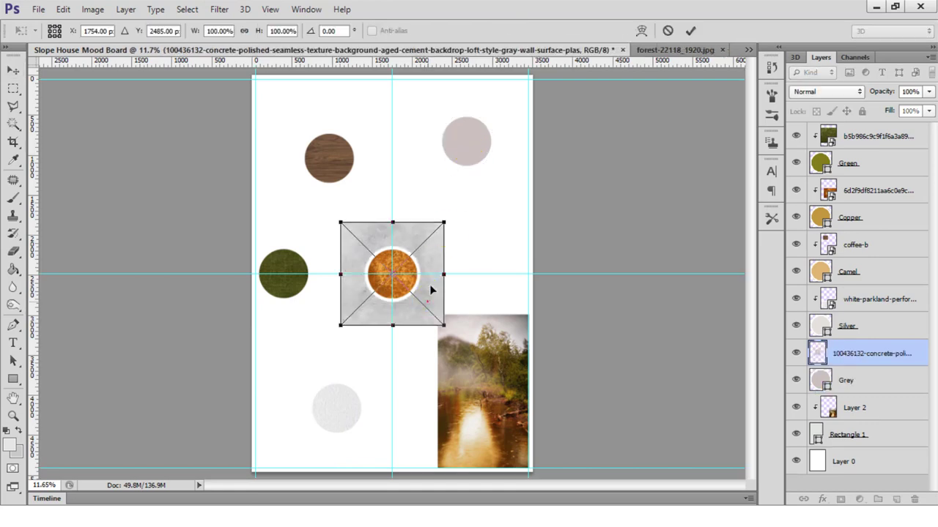
# Position the concrete texture at top right, clip it into the Grey circle, and link the two layers
pyautogui.moveTo(429, 284); pyautogui.dragTo(498, 162)
pyautogui.press('Return')
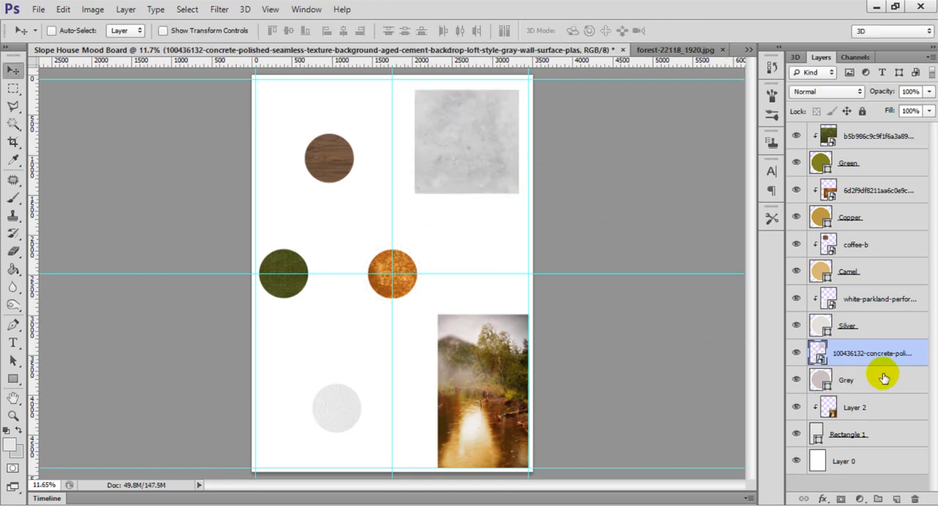
pyautogui.keyDown('alt'); pyautogui.click(817, 366); pyautogui.keyUp('alt')
pyautogui.keyDown('shift'); pyautogui.click(857, 380); pyautogui.keyUp('shift')
pyautogui.rightClick(900, 380)
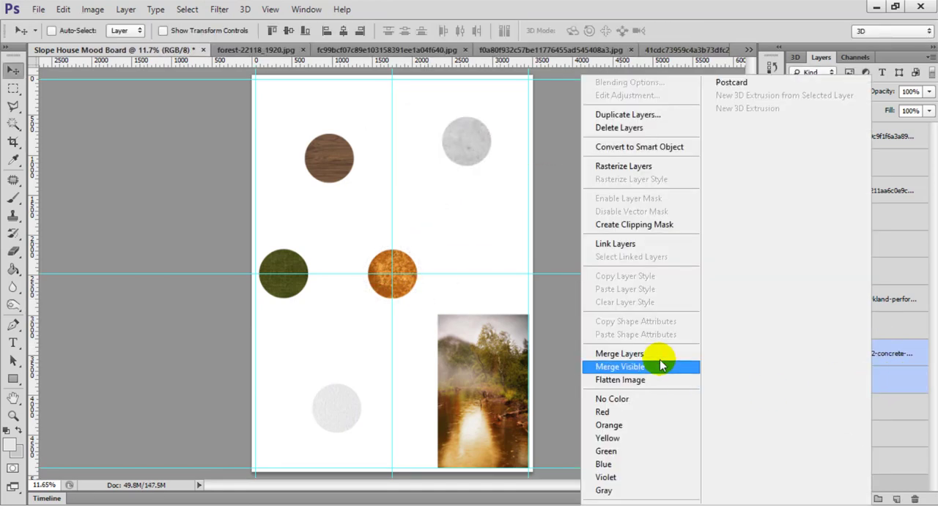
pyautogui.click(643, 244)
pyautogui.click(876, 487)
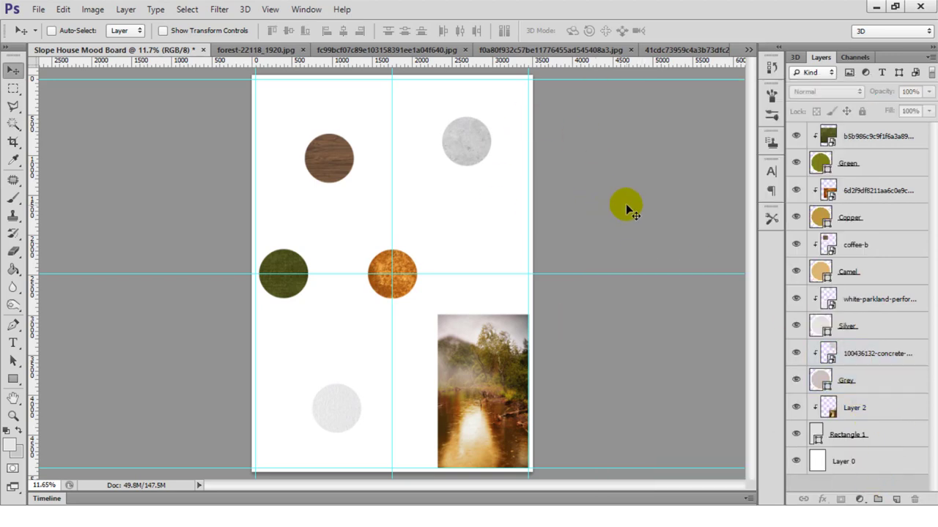
# Draw a tall Rectangle 2 strip left of the forest photo, then close the forest photo document
pyautogui.click(14, 378)
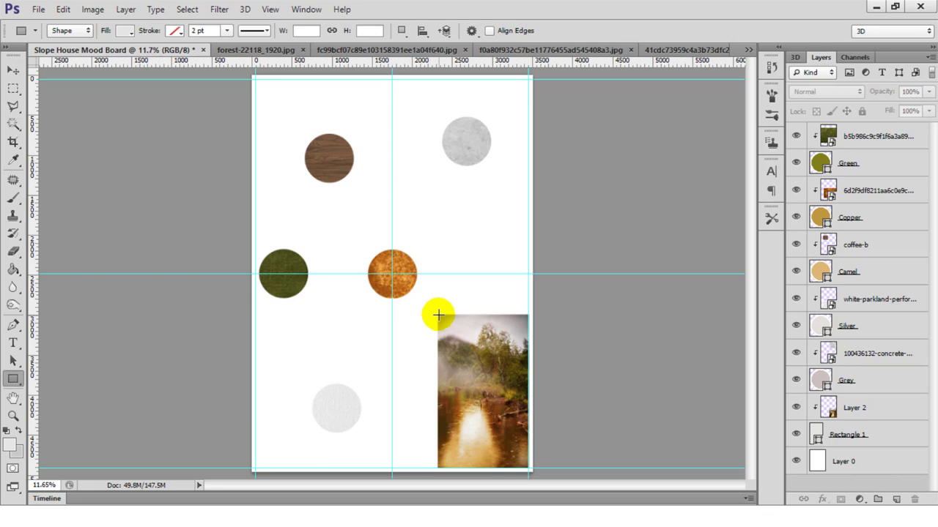
pyautogui.moveTo(437, 315); pyautogui.dragTo(398, 464)
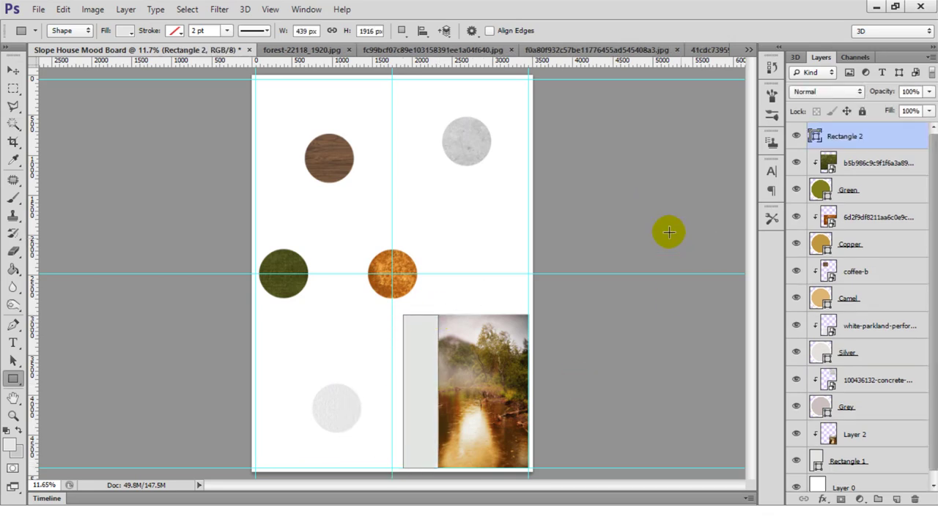
pyautogui.click(315, 50)
pyautogui.click(295, 50)
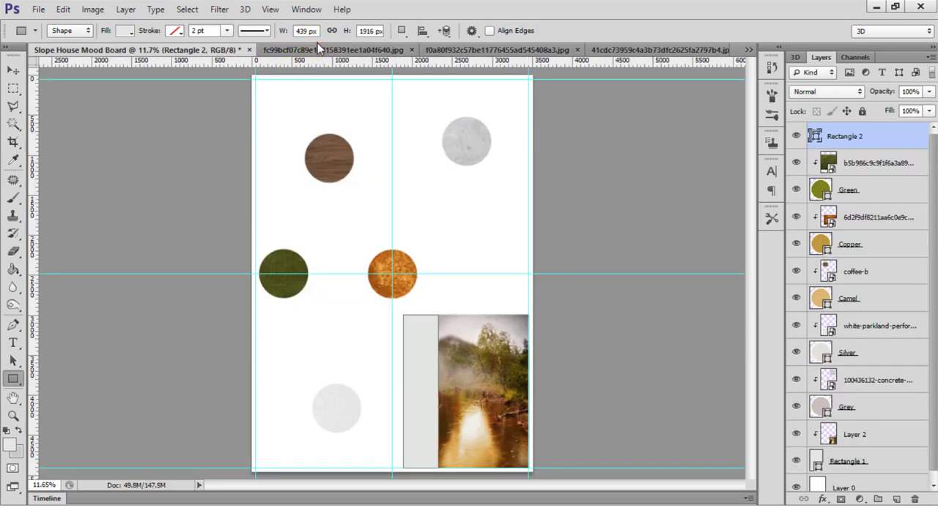
# Browse the open reference images, including staircase, greenhouse, living-room and courtyard, then return to the Slope House Mood Board
pyautogui.click(322, 50)
pyautogui.click(478, 50)
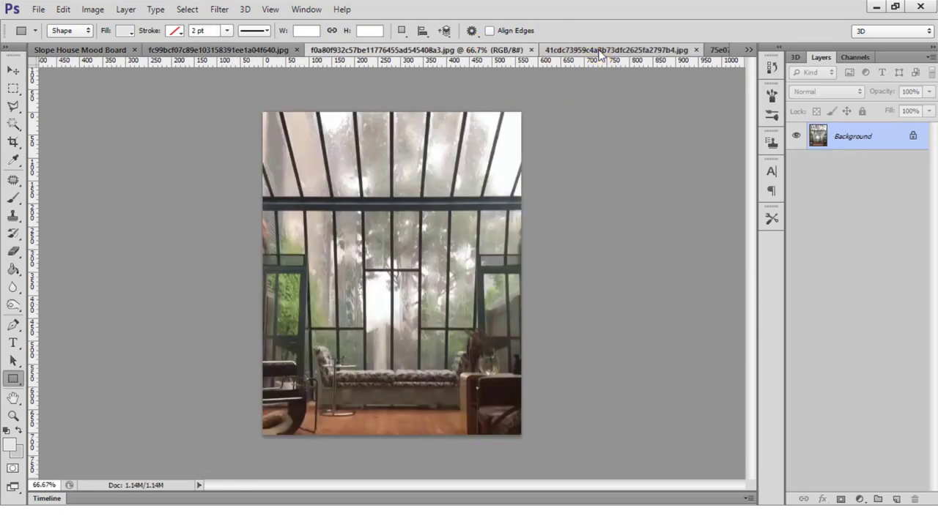
pyautogui.click(597, 50)
pyautogui.click(680, 50)
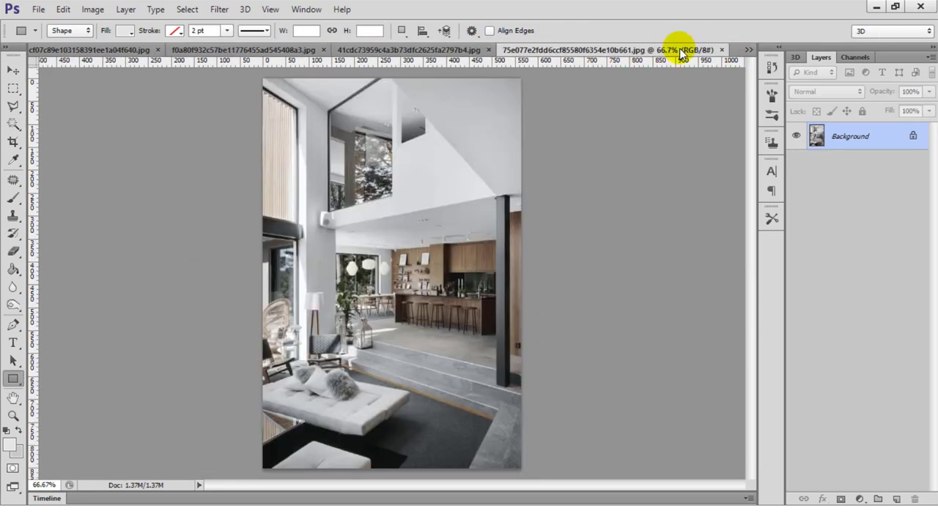
pyautogui.click(749, 52)
pyautogui.click(627, 130)
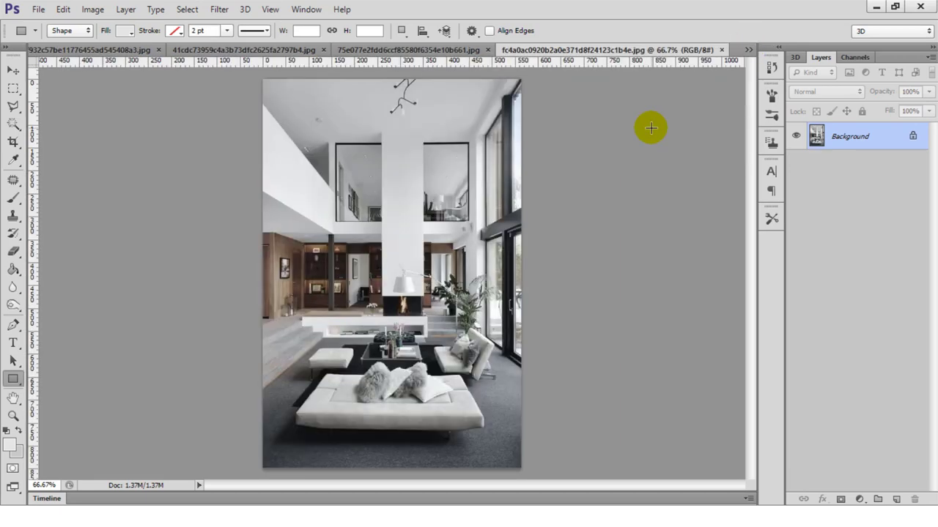
pyautogui.click(750, 50)
pyautogui.click(652, 144)
pyautogui.click(748, 50)
pyautogui.click(642, 160)
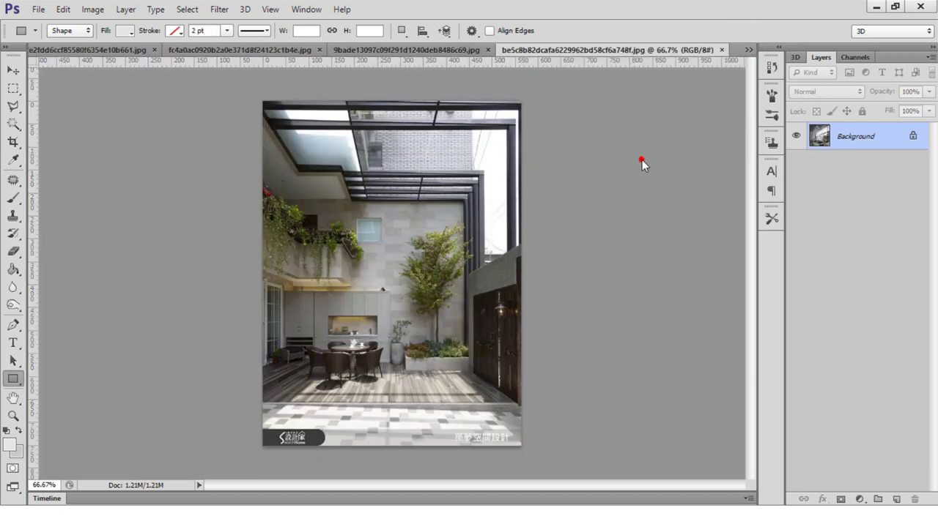
pyautogui.click(748, 50)
pyautogui.click(630, 68)
pyautogui.click(748, 49)
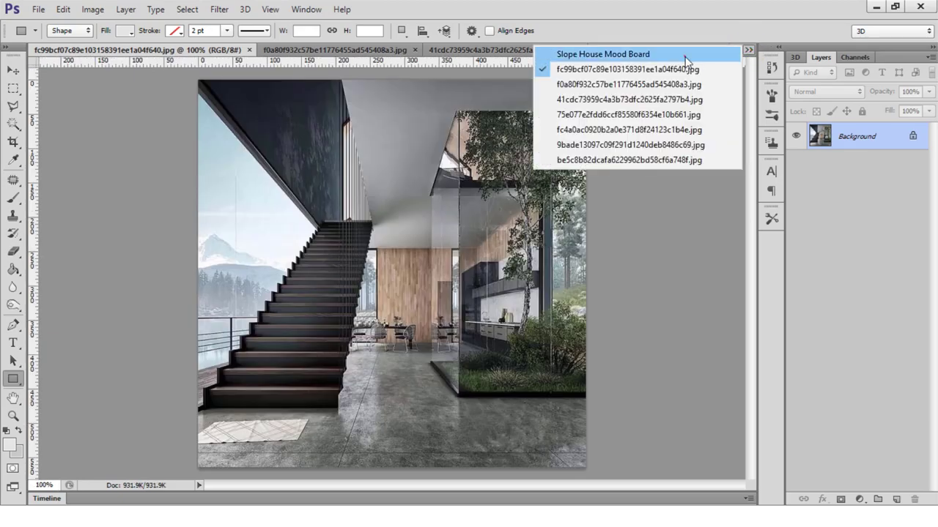
pyautogui.click(623, 53)
# Drag the Coolors palette PNG from the Mood Board Material folder onto the board's middle
pyautogui.hotkey('alt', 'Tab')
pyautogui.moveTo(376, 95); pyautogui.dragTo(282, 513)
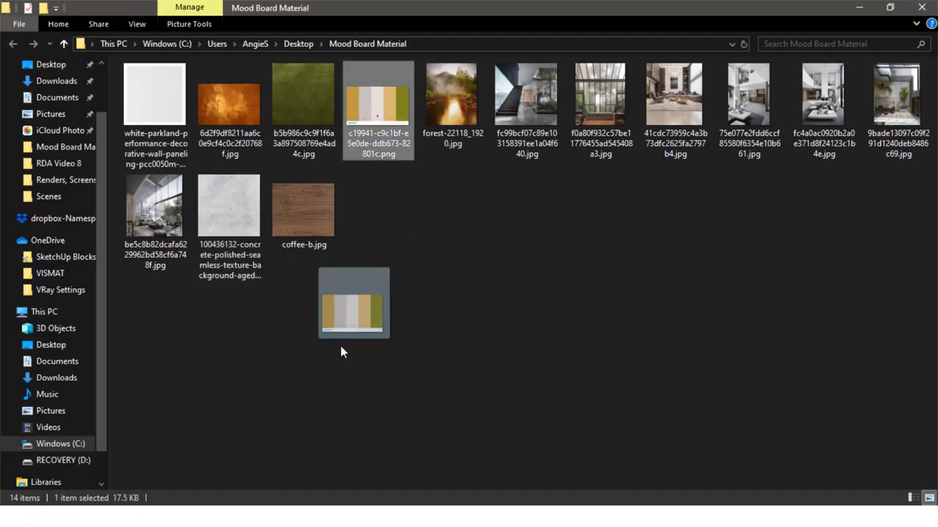
pyautogui.moveTo(282, 476); pyautogui.dragTo(414, 397)
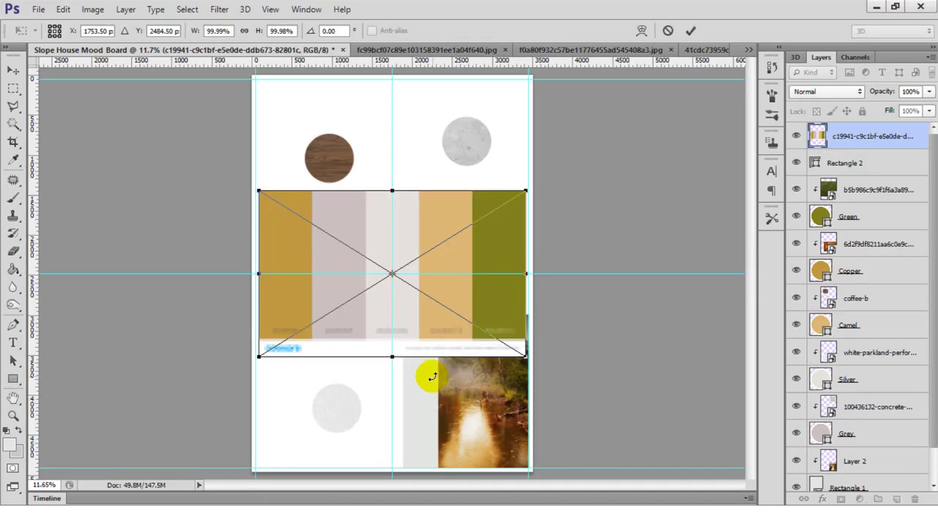
# Confirm the palette placement and rotate it 90 degrees upright
pyautogui.press('Return')
pyautogui.hotkey('ctrl', 't')
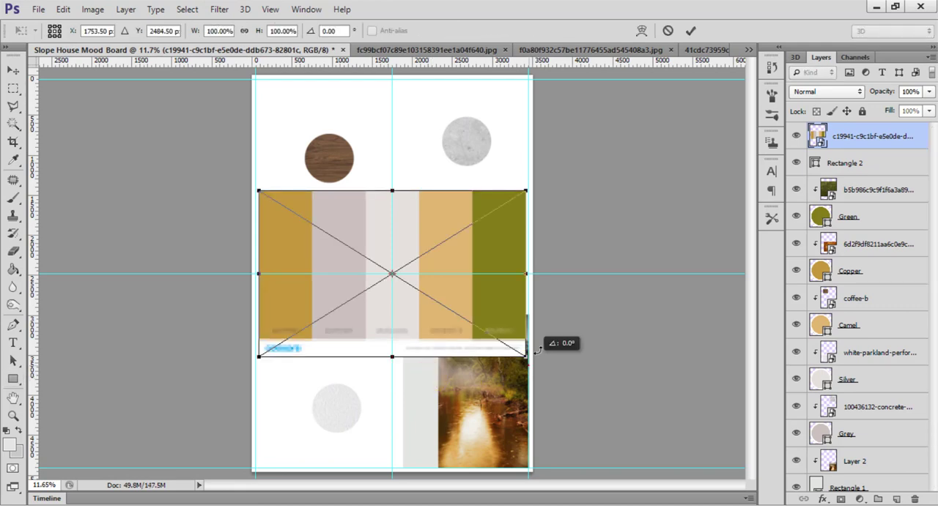
pyautogui.moveTo(535, 352); pyautogui.dragTo(488, 198)
pyautogui.press('Return')
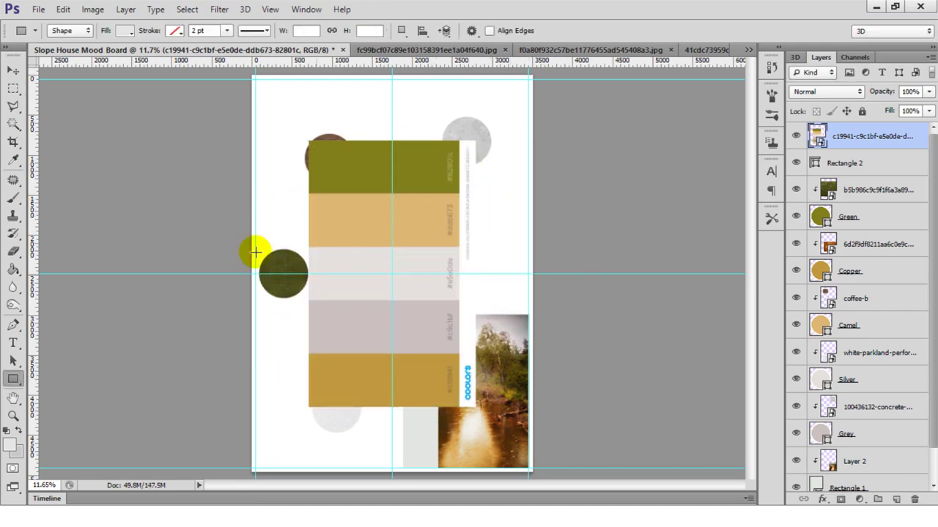
# Move the palette to the lower right, clip it into Rectangle 2, and scale it down
pyautogui.press('v')
pyautogui.moveTo(467, 306); pyautogui.dragTo(513, 377)
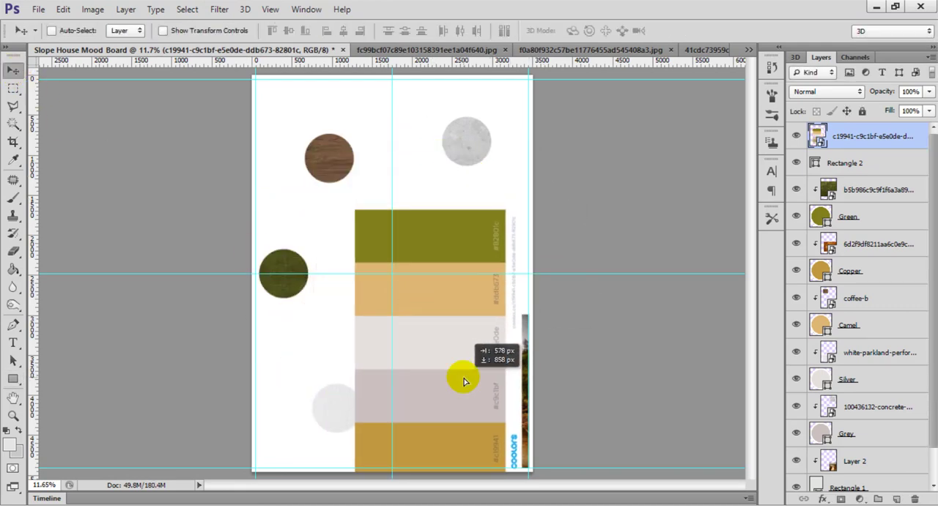
pyautogui.keyDown('alt'); pyautogui.click(815, 147); pyautogui.keyUp('alt')
pyautogui.hotkey('ctrl', 't')
pyautogui.moveTo(526, 210)
pyautogui.mouseDown()
pyautogui.moveTo(456, 317)
pyautogui.moveTo(467, 320)
pyautogui.mouseUp()
pyautogui.moveTo(356, 474); pyautogui.dragTo(357, 477)
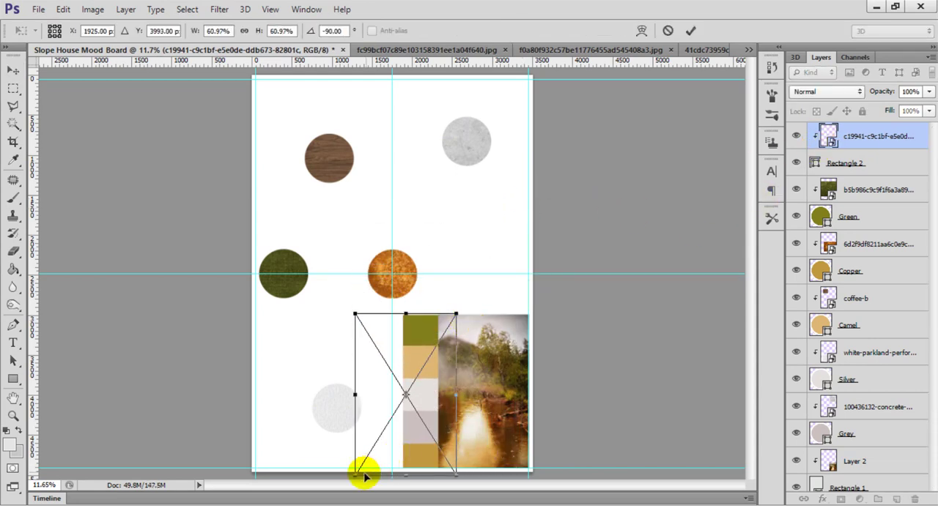
pyautogui.press('Return')
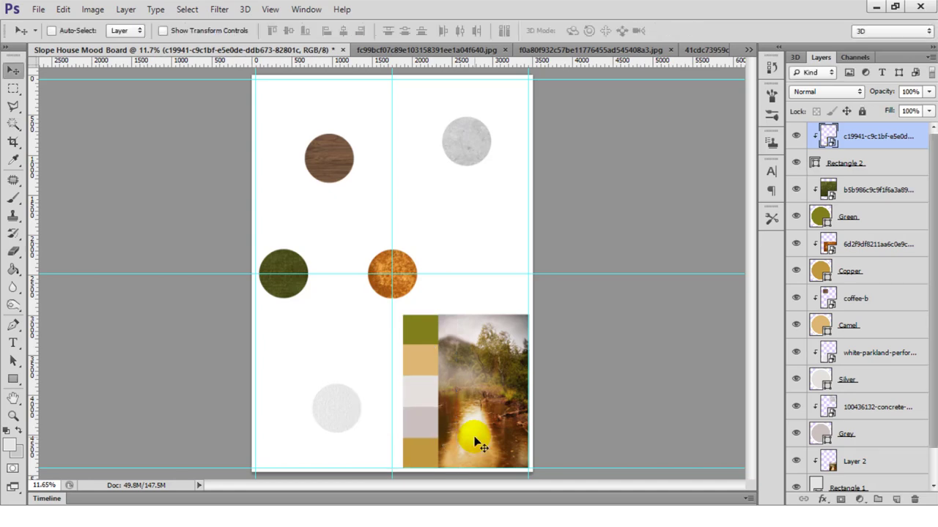
# Stretch Rectangle 2's top up slightly to align it, apply, and view the whole board
pyautogui.click(14, 419)
pyautogui.click(423, 331)
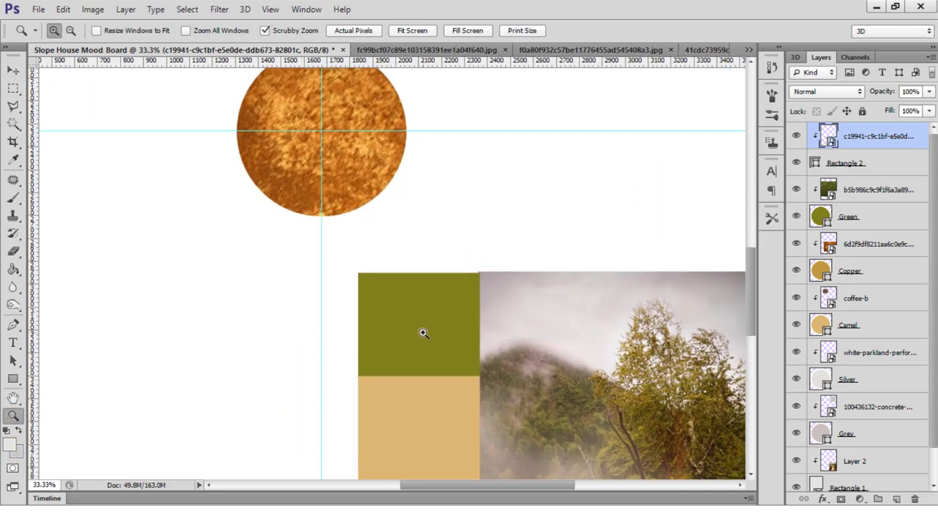
pyautogui.click(879, 164)
pyautogui.hotkey('ctrl', 't')
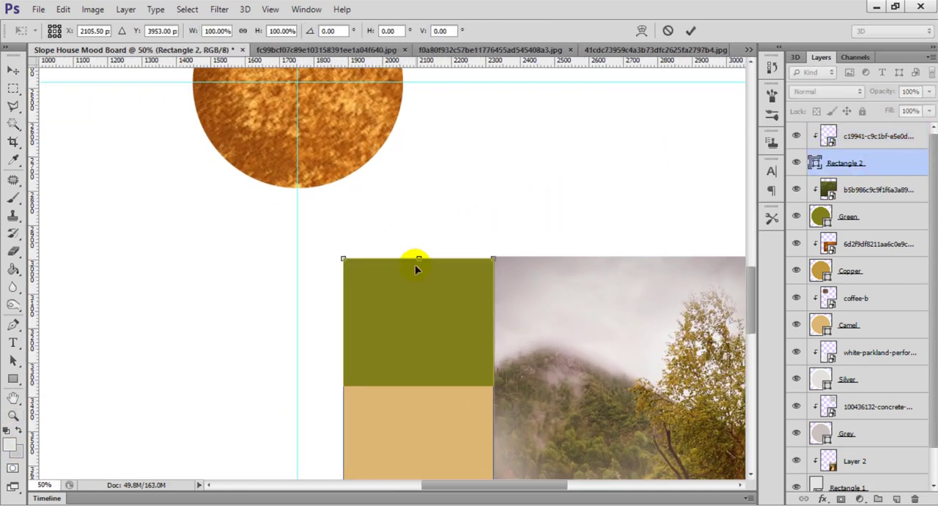
pyautogui.moveTo(419, 258); pyautogui.dragTo(419, 253)
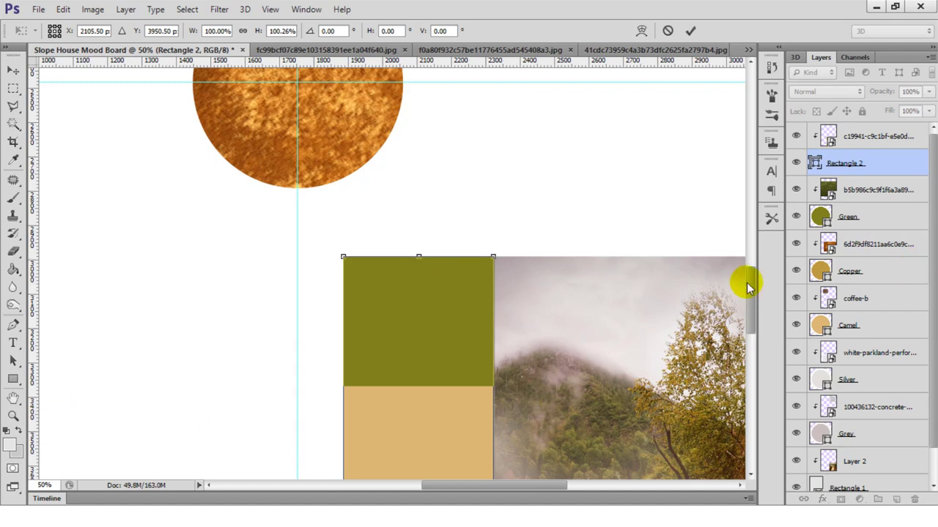
pyautogui.moveTo(748, 283)
pyautogui.mouseDown()
pyautogui.moveTo(757, 354)
pyautogui.moveTo(759, 298)
pyautogui.mouseUp()
pyautogui.press('z')
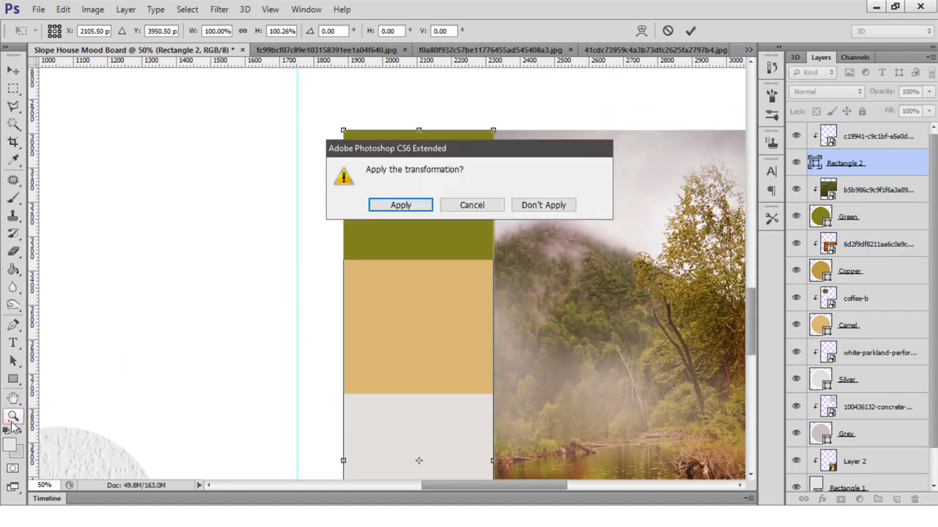
pyautogui.click(397, 203)
pyautogui.hotkey('ctrl', '0')
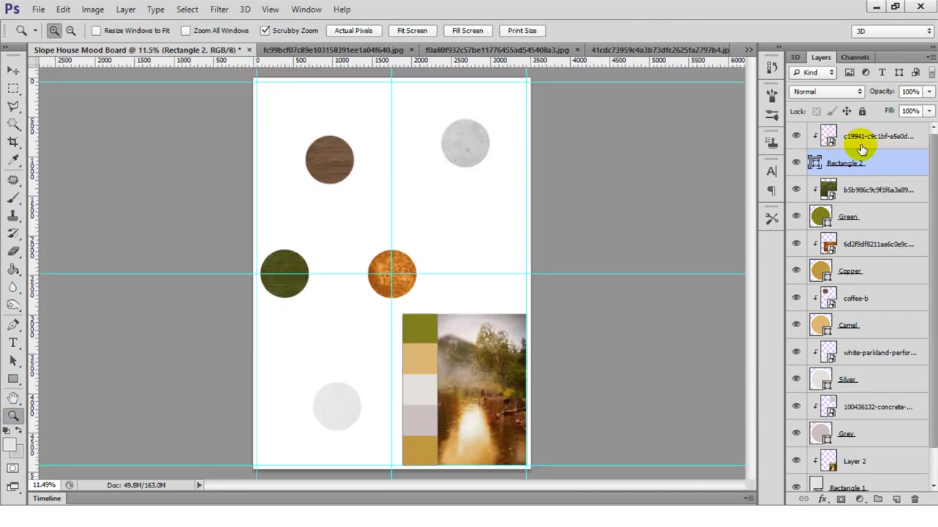
# Link the palette layer with Rectangle 2
pyautogui.keyDown('shift'); pyautogui.click(878, 139); pyautogui.keyUp('shift')
pyautogui.rightClick(857, 141)
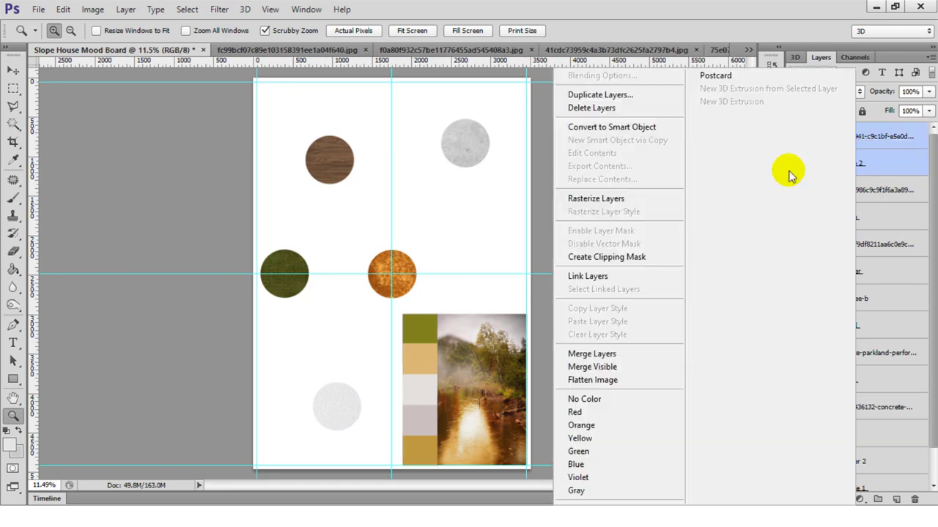
pyautogui.click(621, 278)
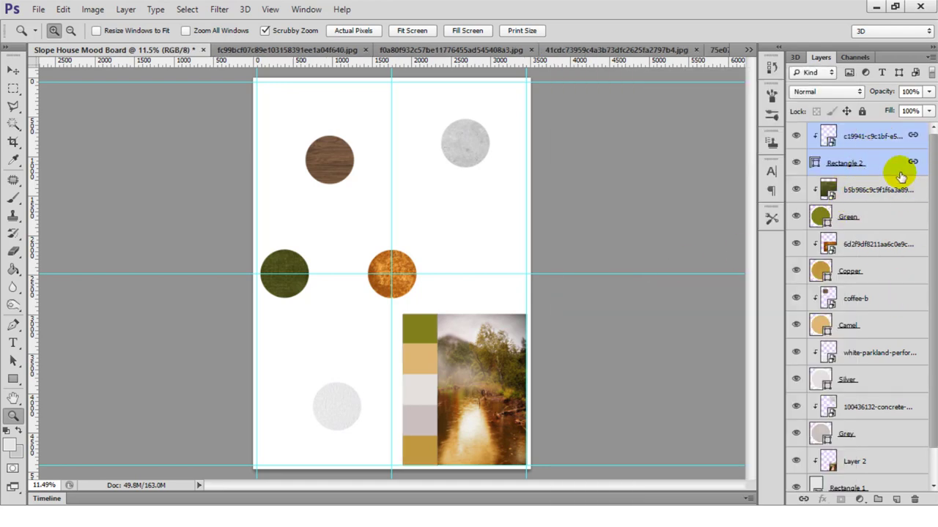
# Rename Rectangle 2 to Color Scheme and the texture layers to Green Velvet and Copper
pyautogui.doubleClick(856, 163)
pyautogui.write('Color Sch')
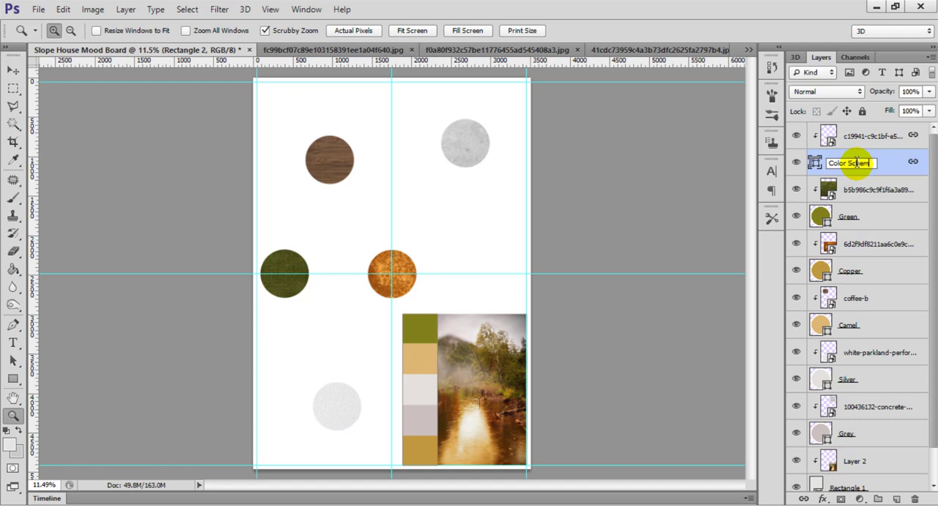
pyautogui.write('eme')
pyautogui.press('Return')
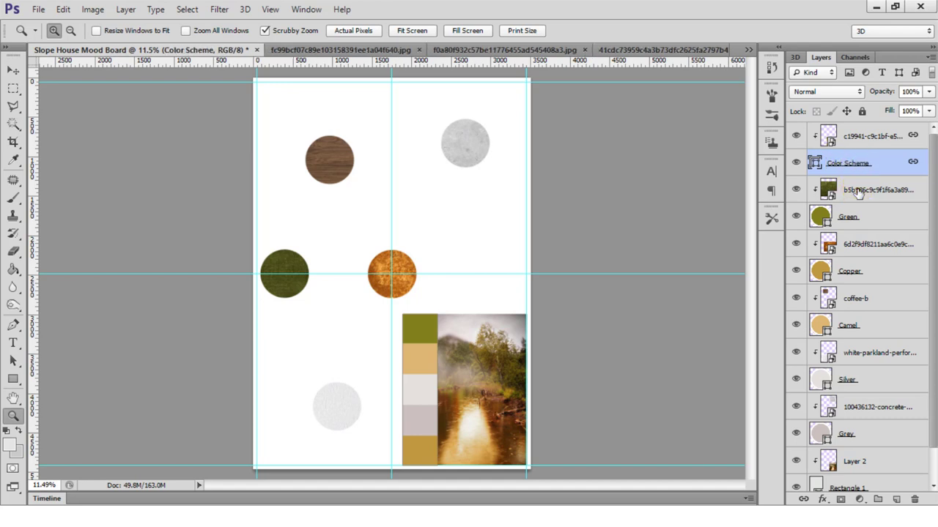
pyautogui.doubleClick(858, 190)
pyautogui.write('Green Velvet')
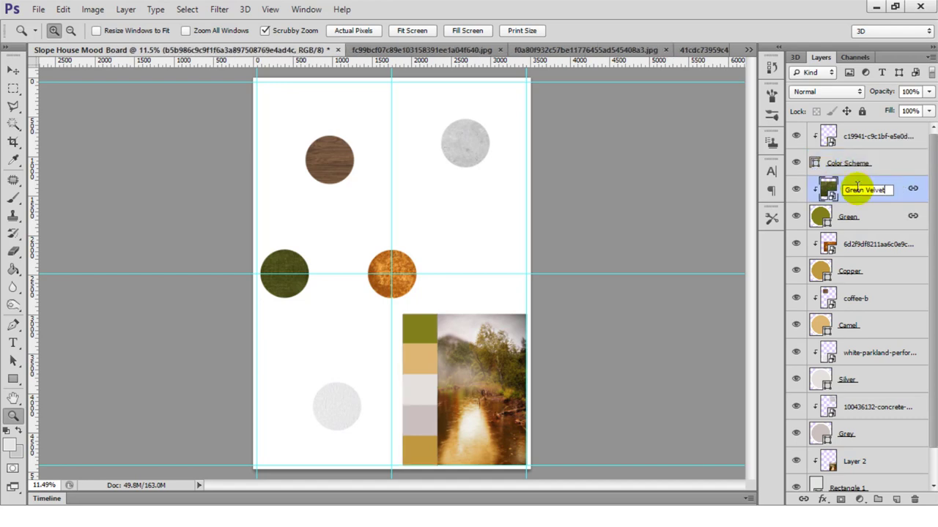
pyautogui.press('Return')
pyautogui.doubleClick(855, 244)
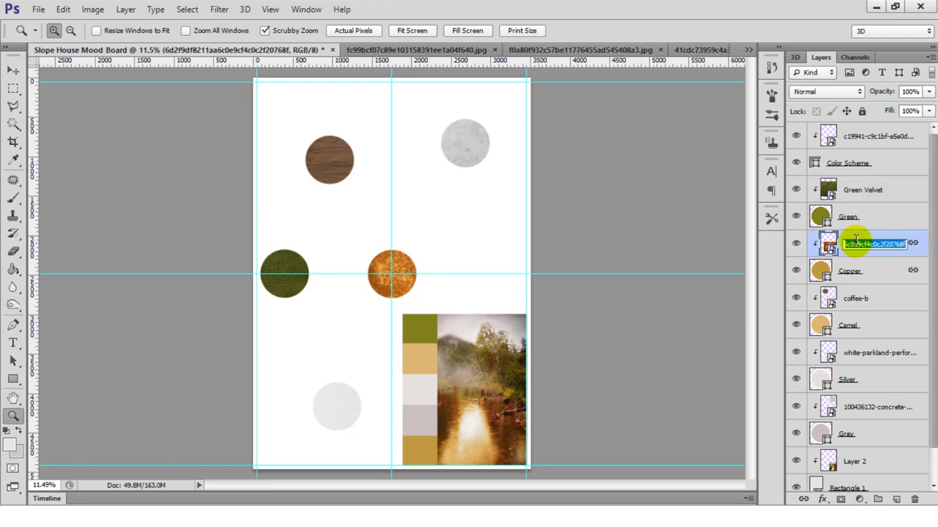
pyautogui.write('per')
pyautogui.press('Return')
# Rename the coffee-b, white-parkland and concrete texture layers to Wood, Stucco and Concrete
pyautogui.doubleClick(857, 298)
pyautogui.write('Wood')
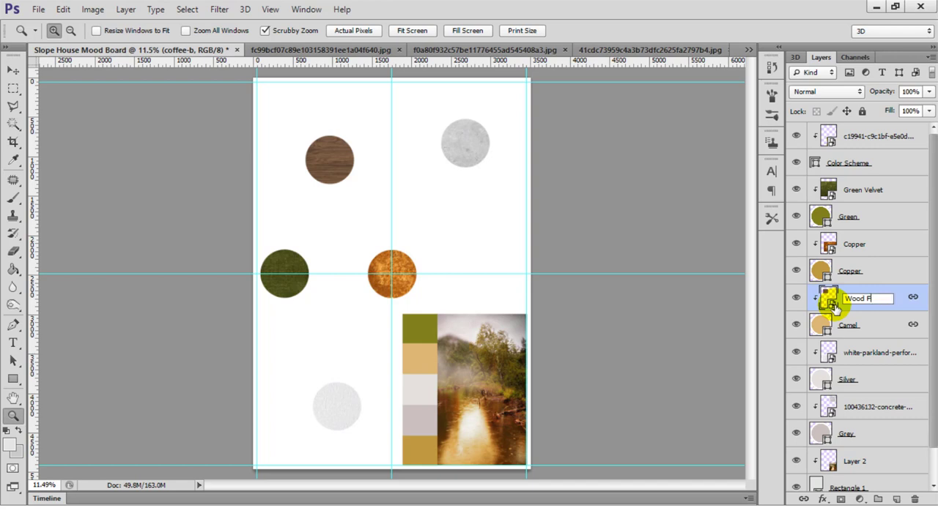
pyautogui.press('Return')
pyautogui.doubleClick(870, 352)
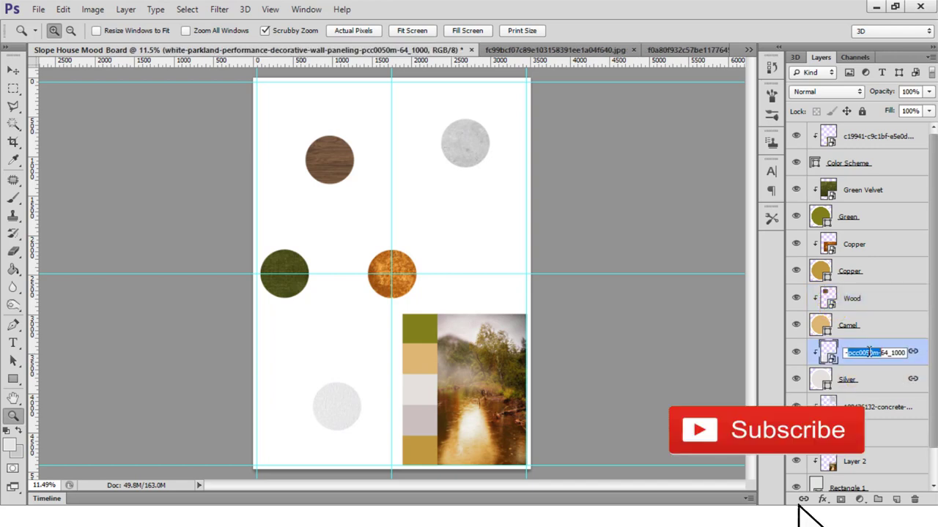
pyautogui.click(906, 352)
pyautogui.write('Stucco')
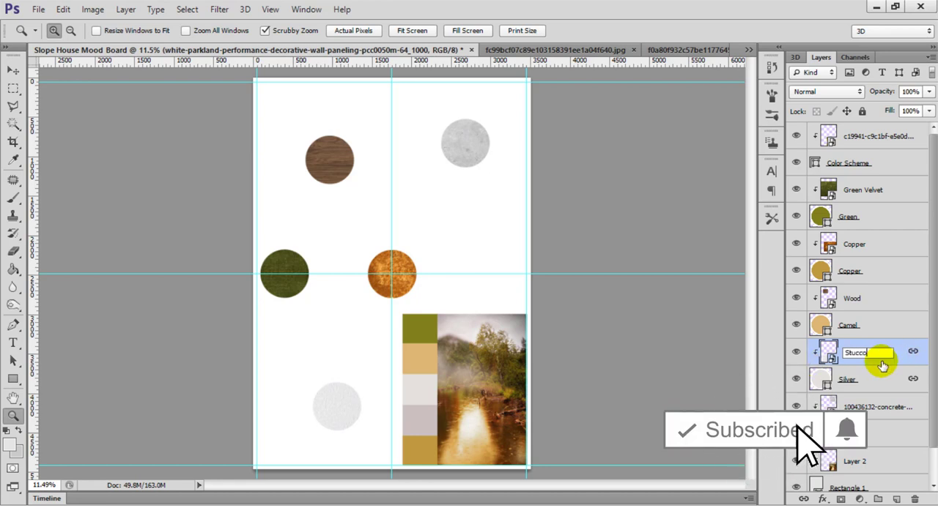
pyautogui.press('Return')
pyautogui.click(870, 409)
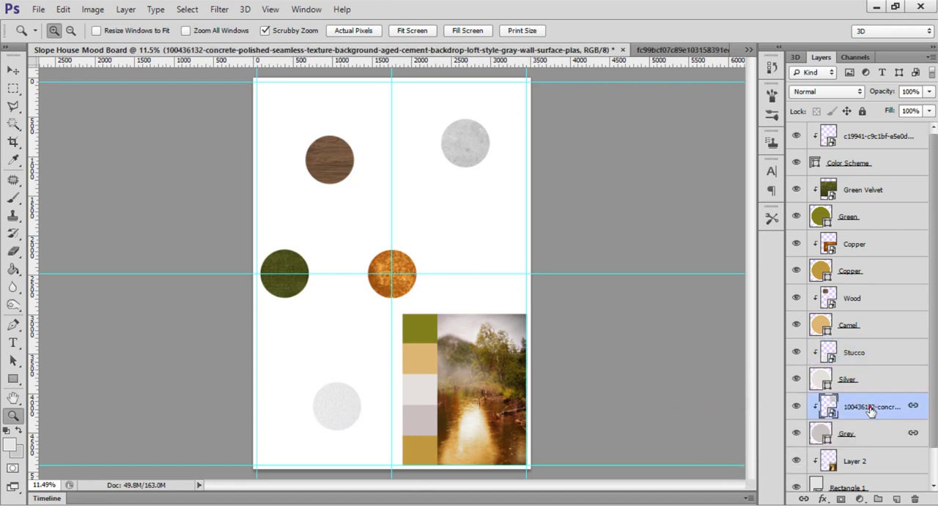
pyautogui.rightClick(868, 413)
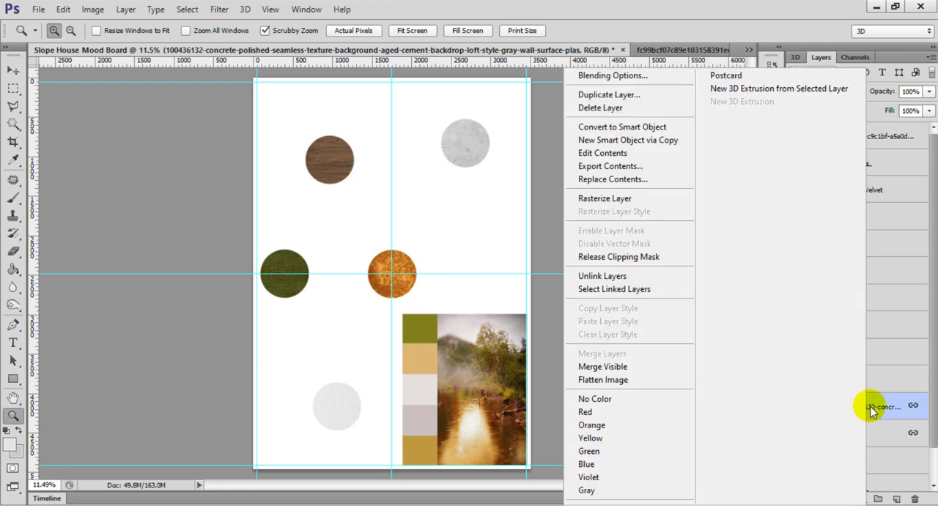
pyautogui.doubleClick(868, 407)
pyautogui.write('Con')
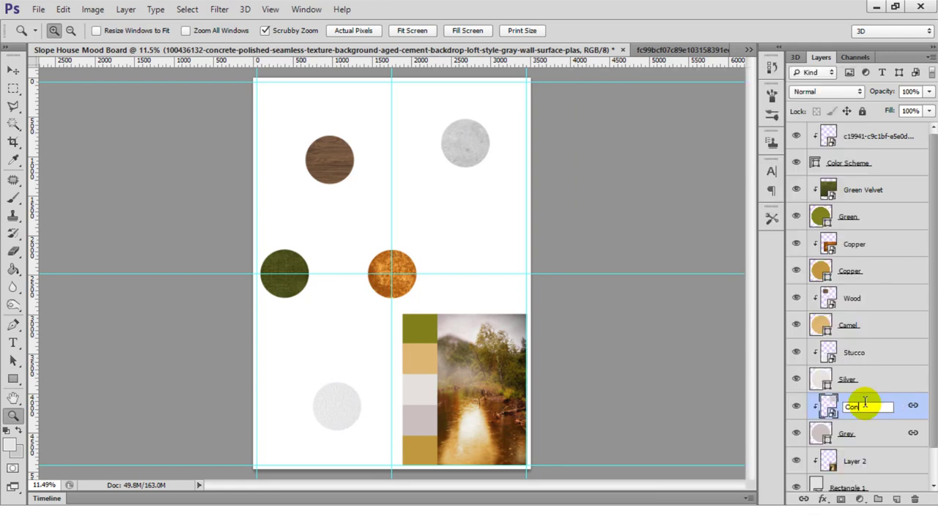
pyautogui.write('crete')
pyautogui.press('Return')
# Rename Layer 2, the forest photo, to Palette Inspo Image
pyautogui.scroll(-1, 930, 439)
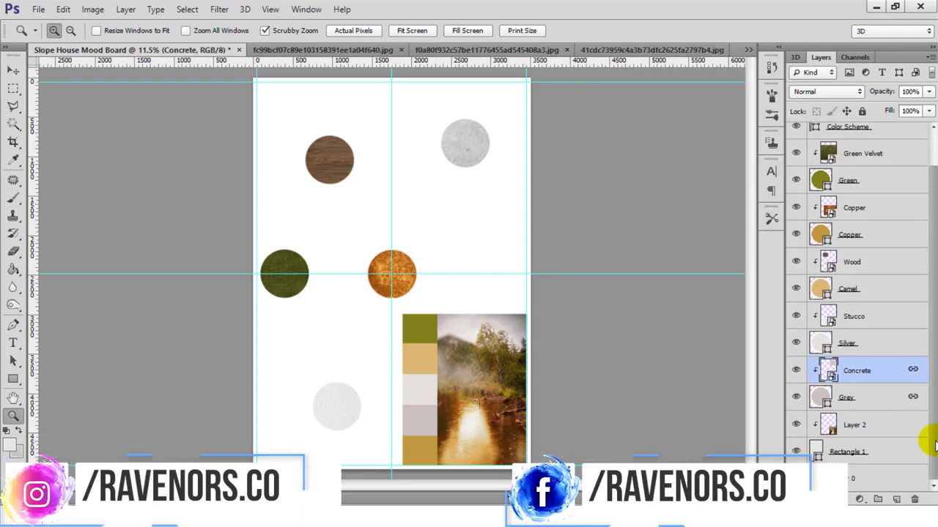
pyautogui.doubleClick(854, 426)
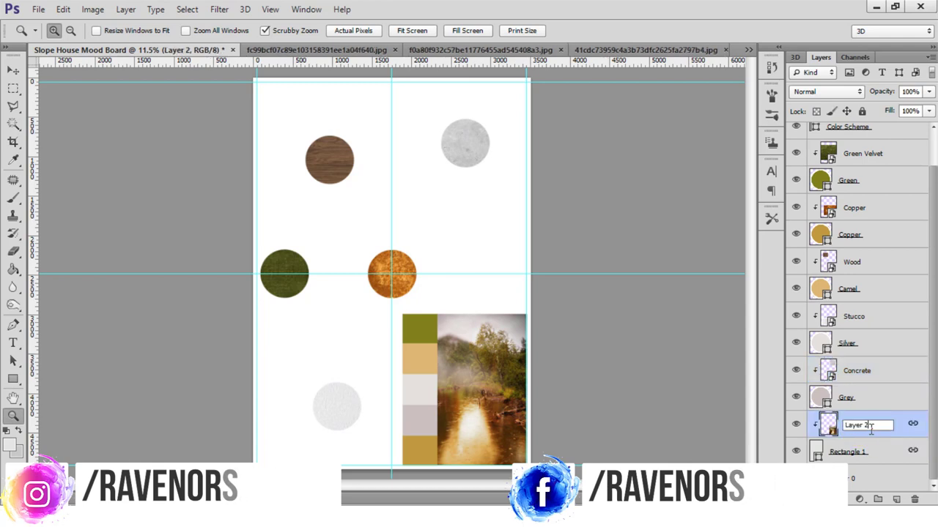
pyautogui.doubleClick(871, 429)
pyautogui.write('Plat')
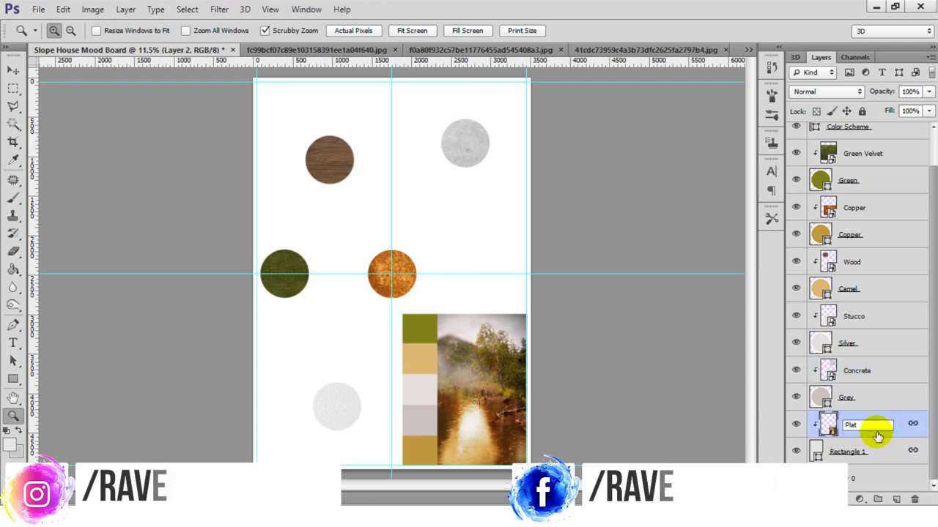
pyautogui.write('tte')
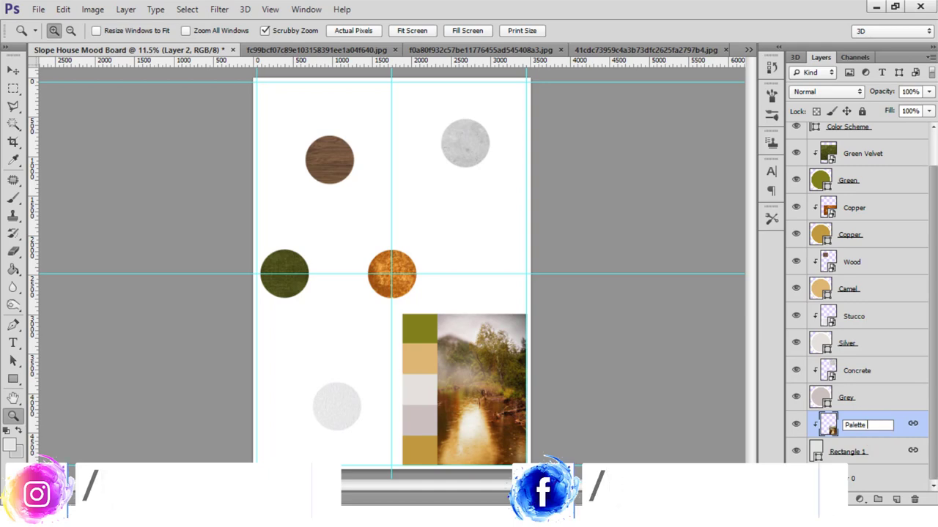
pyautogui.write(' Inspo Imag')
pyautogui.write('e')
pyautogui.press('Return')
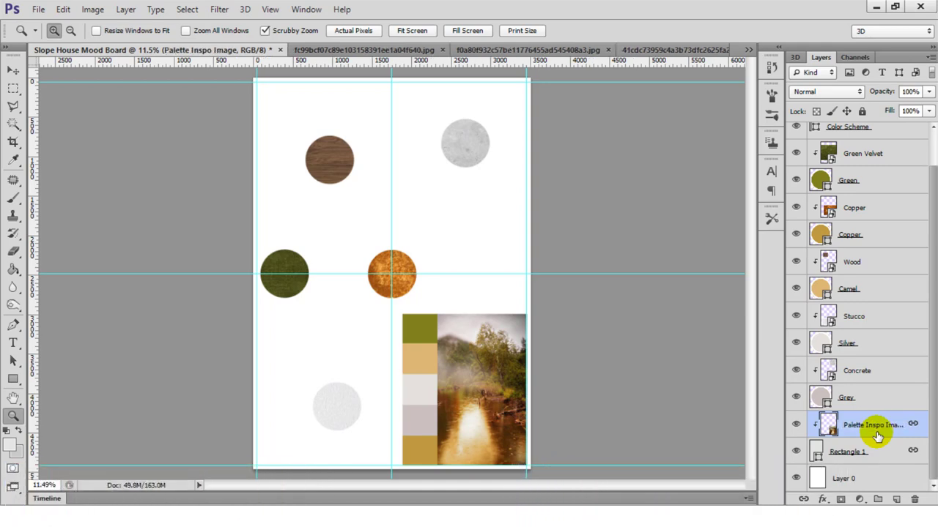
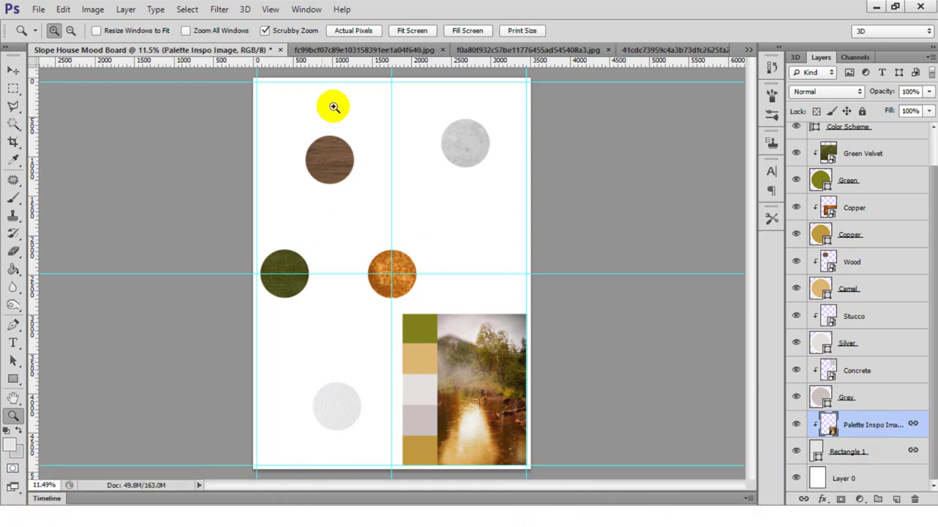
# Bring the staircase photo into the mood board, scale it, and place it top-right
pyautogui.click(337, 50)
pyautogui.click(13, 70)
pyautogui.moveTo(311, 119)
pyautogui.mouseDown()
pyautogui.moveTo(438, 240)
pyautogui.moveTo(476, 240)
pyautogui.moveTo(342, 369)
pyautogui.mouseUp()
pyautogui.hotkey('ctrl', 't')
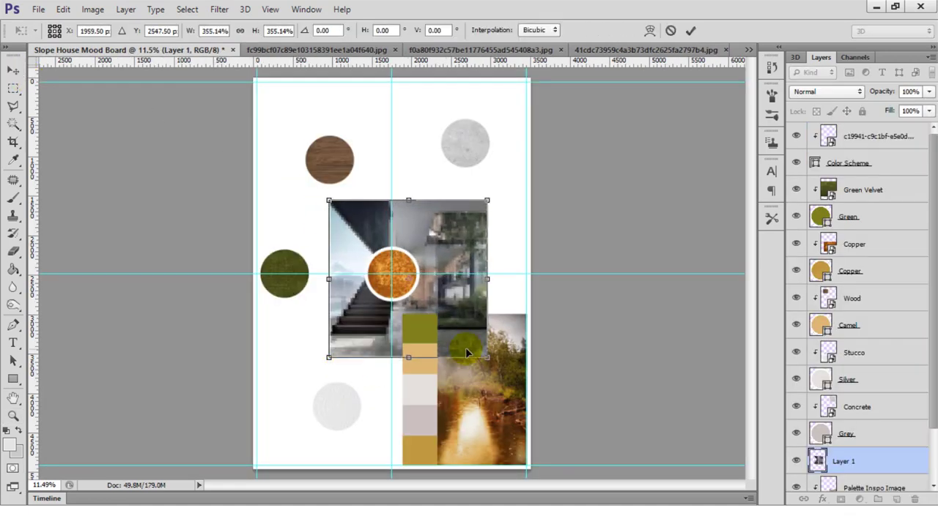
pyautogui.press('Return')
pyautogui.moveTo(465, 348)
pyautogui.mouseDown()
pyautogui.moveTo(551, 144)
pyautogui.moveTo(540, 143)
pyautogui.mouseUp()
# Draw a rectangle frame and clip the staircase photo into it, shifting the photo up
pyautogui.press('u')
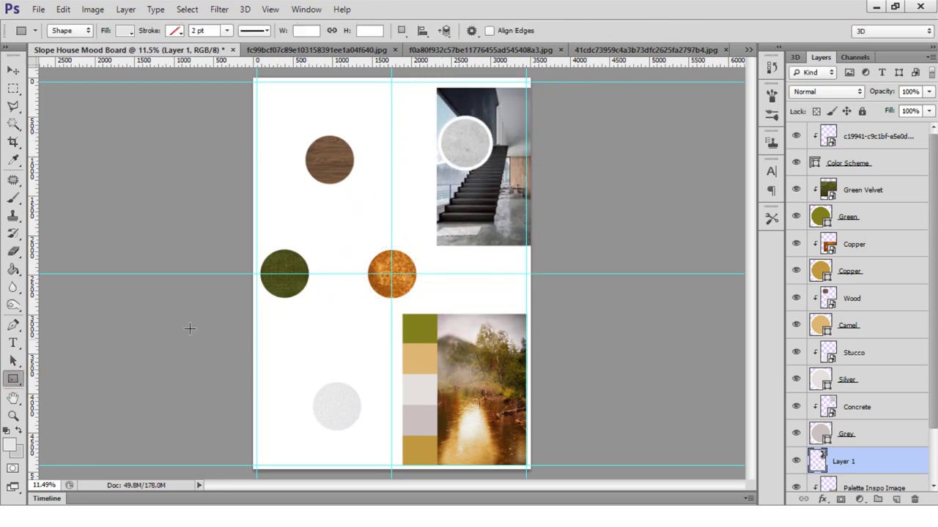
pyautogui.moveTo(526, 83); pyautogui.dragTo(438, 242)
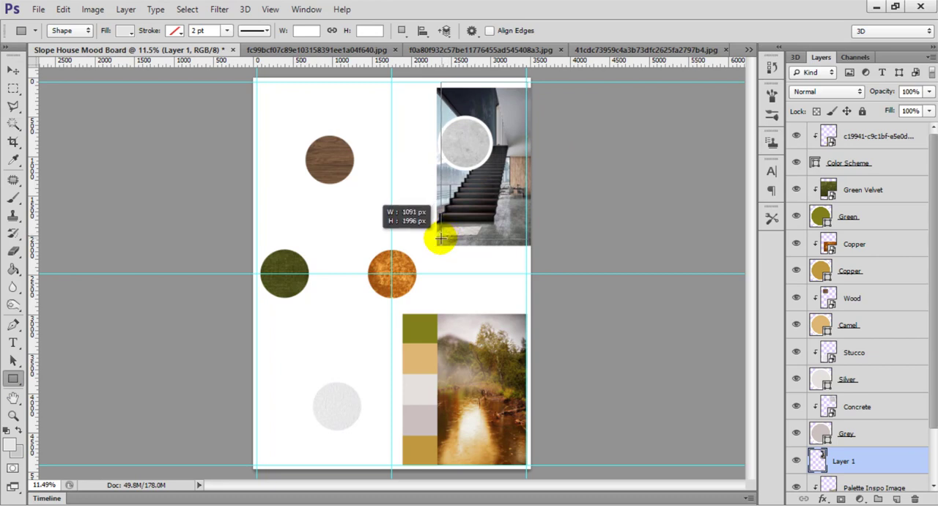
pyautogui.moveTo(438, 241); pyautogui.dragTo(443, 238)
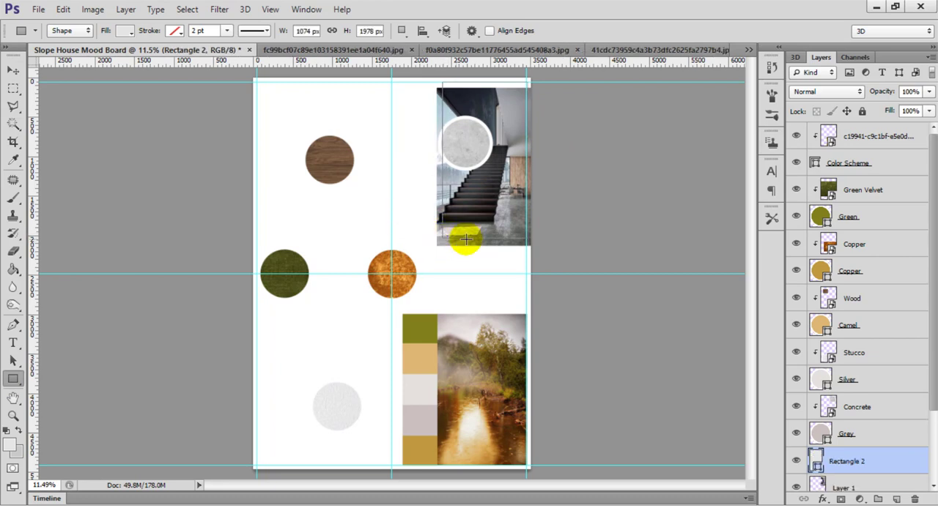
pyautogui.scroll(-1, 866, 461)
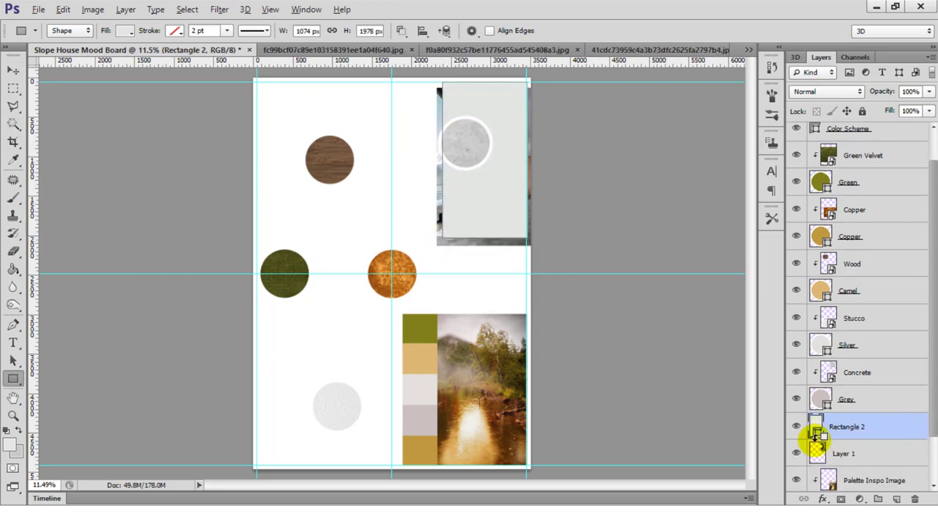
pyautogui.keyDown('alt'); pyautogui.click(815, 440); pyautogui.keyUp('alt')
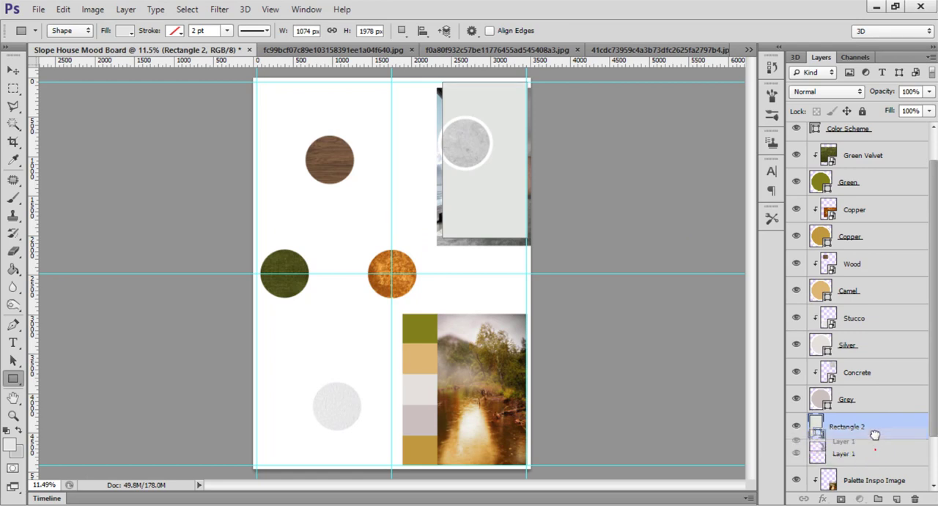
pyautogui.moveTo(815, 448); pyautogui.dragTo(852, 432)
pyautogui.keyDown('alt'); pyautogui.click(816, 439); pyautogui.keyUp('alt')
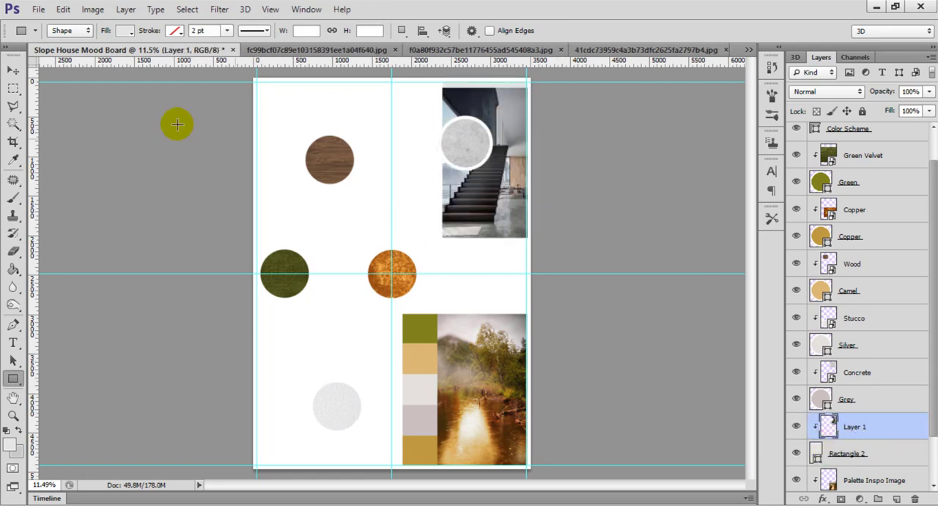
pyautogui.press('v')
pyautogui.moveTo(513, 194); pyautogui.dragTo(570, 209)
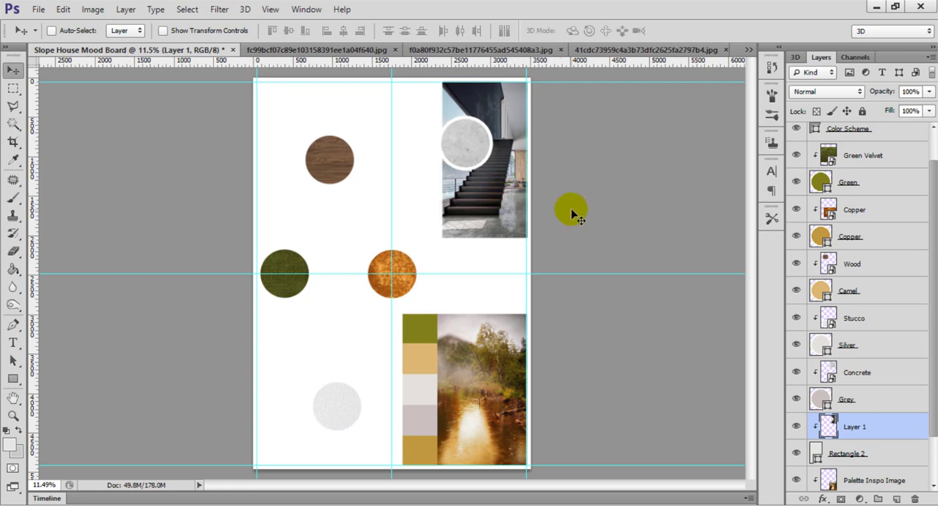
# Move the grey material circle down beside the copper circle
pyautogui.click(897, 404)
pyautogui.moveTo(465, 164); pyautogui.dragTo(455, 267)
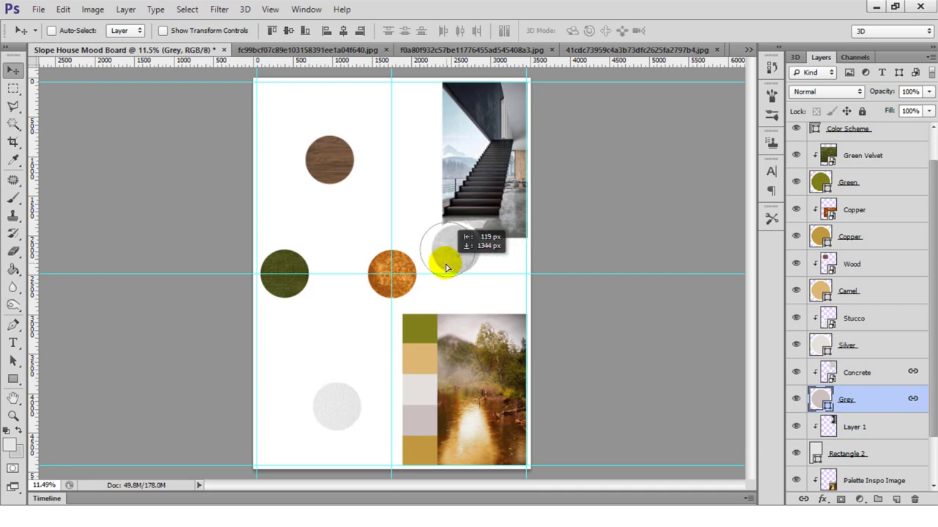
pyautogui.moveTo(455, 267); pyautogui.dragTo(447, 269)
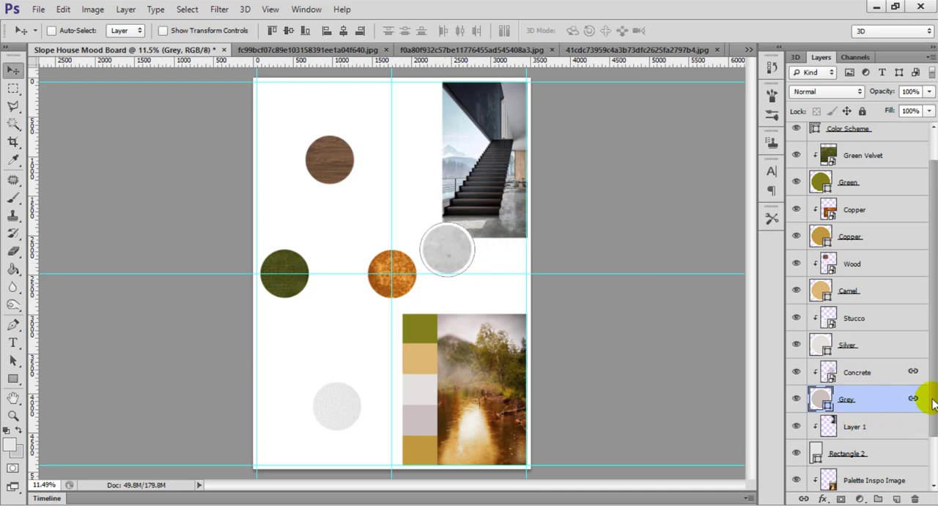
pyautogui.moveTo(930, 399); pyautogui.dragTo(927, 352)
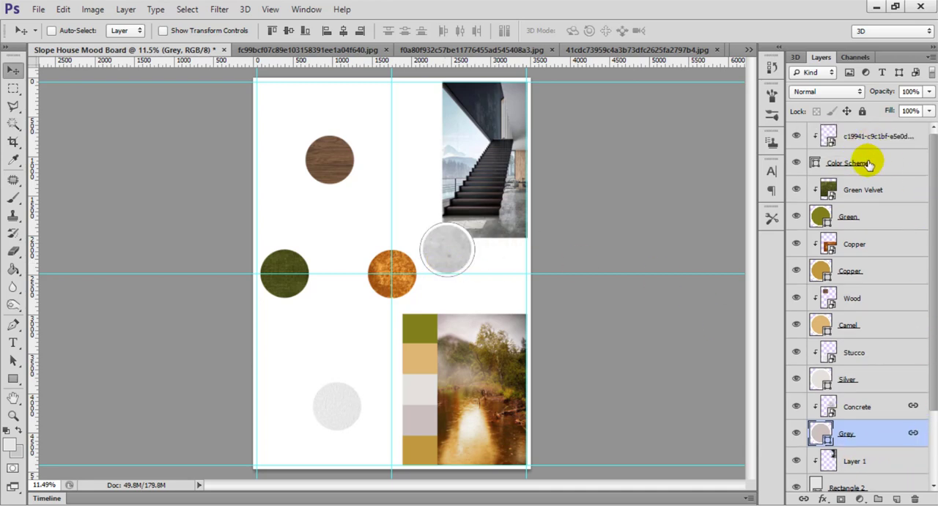
# Group the Color Scheme, Palette Inspo Image and Rectangle 1 layers as Color Palette
pyautogui.click(868, 165)
pyautogui.keyDown('shift'); pyautogui.click(871, 137); pyautogui.keyUp('shift')
pyautogui.moveTo(871, 137)
pyautogui.mouseDown()
pyautogui.moveTo(888, 467)
pyautogui.moveTo(868, 458)
pyautogui.mouseUp()
pyautogui.moveTo(930, 402); pyautogui.dragTo(935, 418)
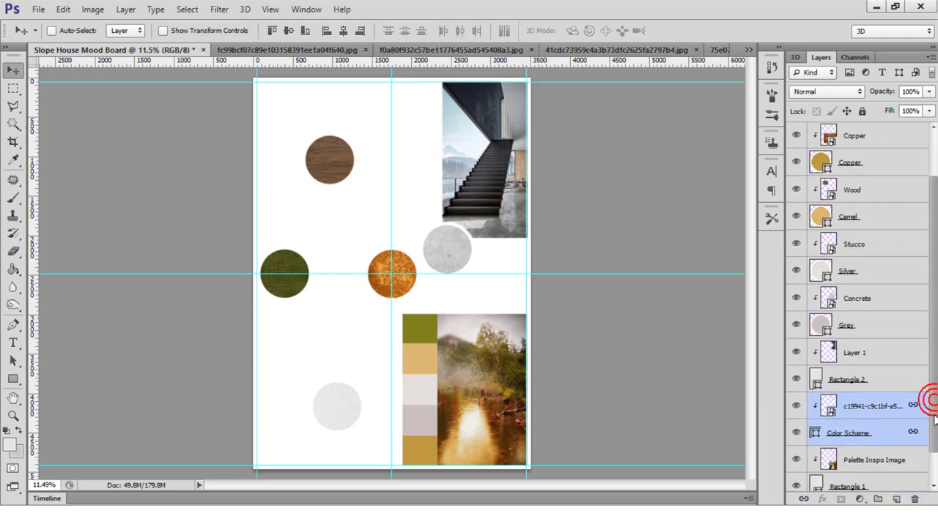
pyautogui.click(934, 460)
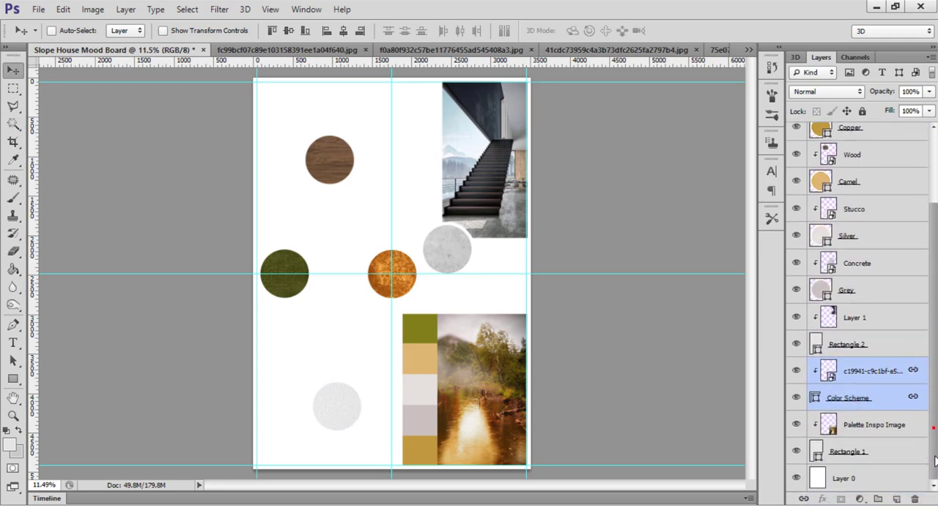
pyautogui.keyDown('shift'); pyautogui.click(885, 456); pyautogui.keyUp('shift')
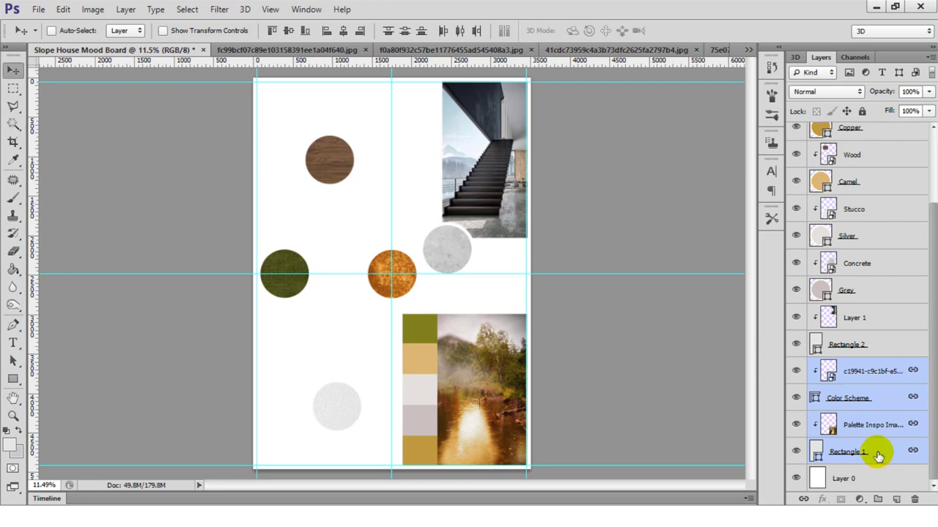
pyautogui.hotkey('ctrl', 'g')
pyautogui.write('Color Palette')
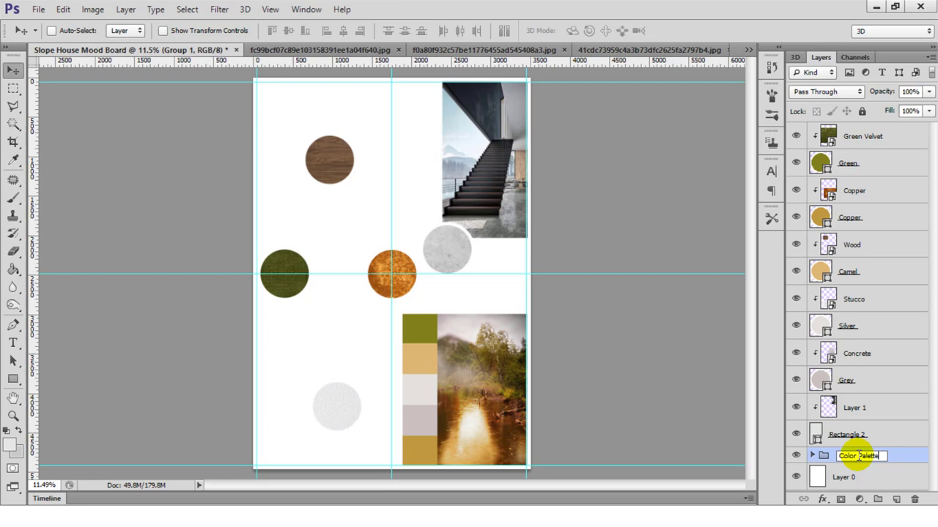
pyautogui.press('Return')
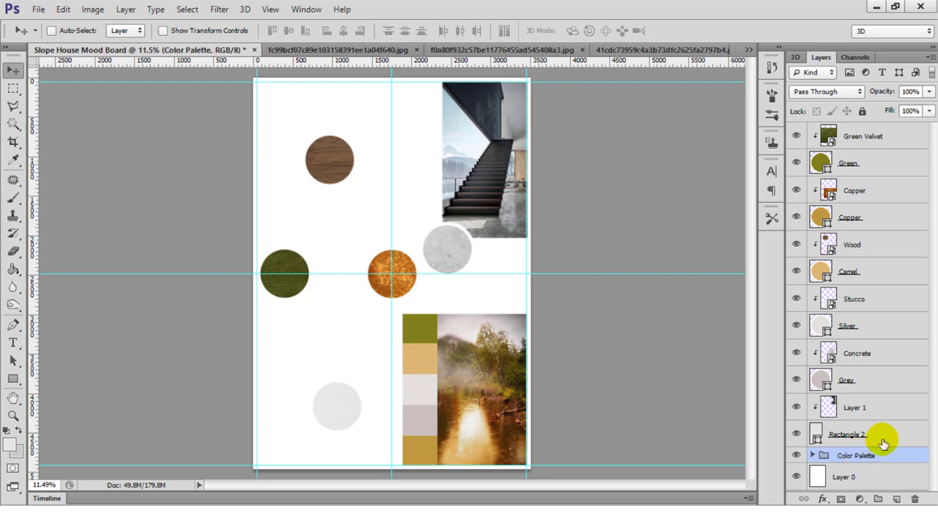
# Group the Green Velvet through Grey circle layers as Materials
pyautogui.click(874, 381)
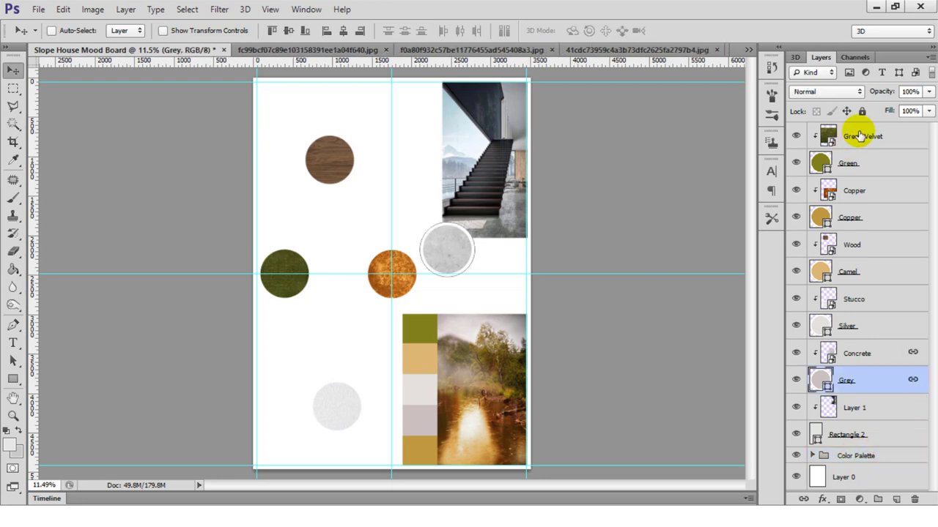
pyautogui.keyDown('shift'); pyautogui.click(860, 136); pyautogui.keyUp('shift')
pyautogui.hotkey('ctrl', 'g')
pyautogui.write('Mater')
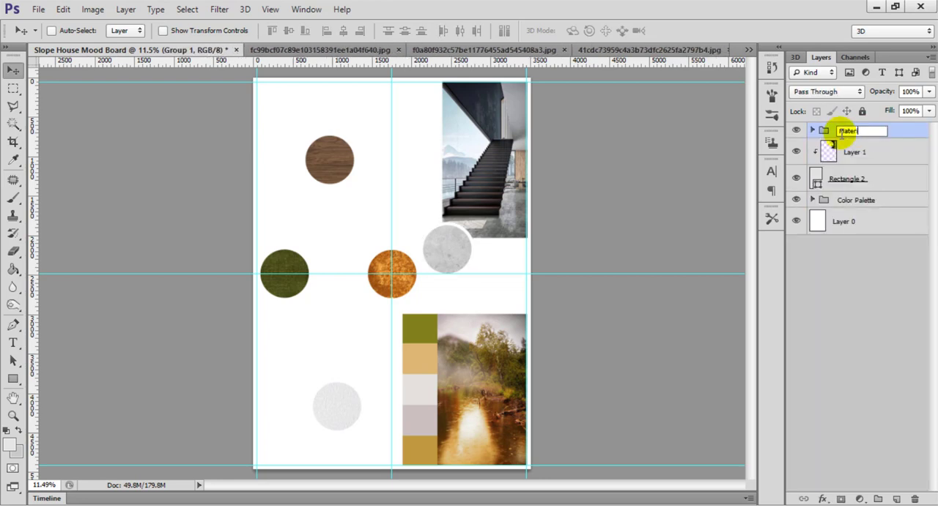
pyautogui.write('ials')
pyautogui.press('Return')
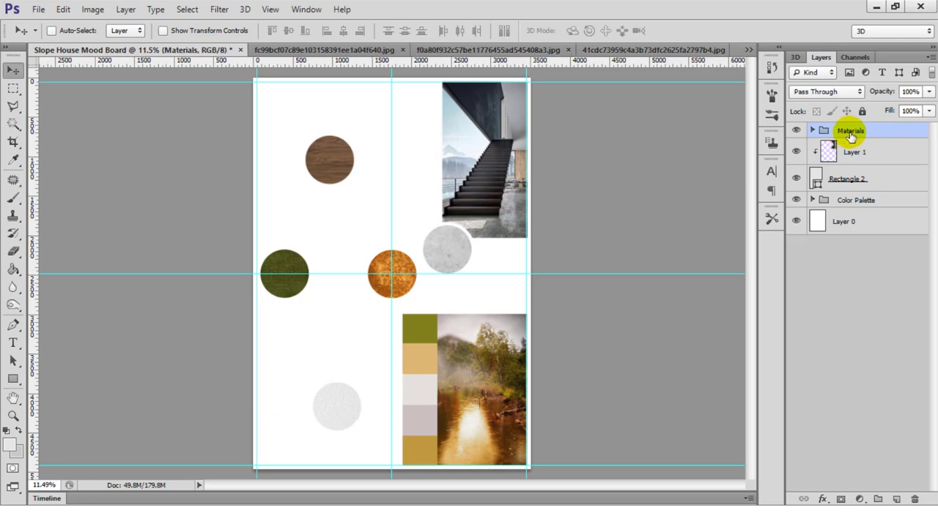
# Select the staircase photo and Rectangle 2 layers and close the staircase source image
pyautogui.click(881, 161)
pyautogui.keyDown('shift'); pyautogui.click(882, 180); pyautogui.keyUp('shift')
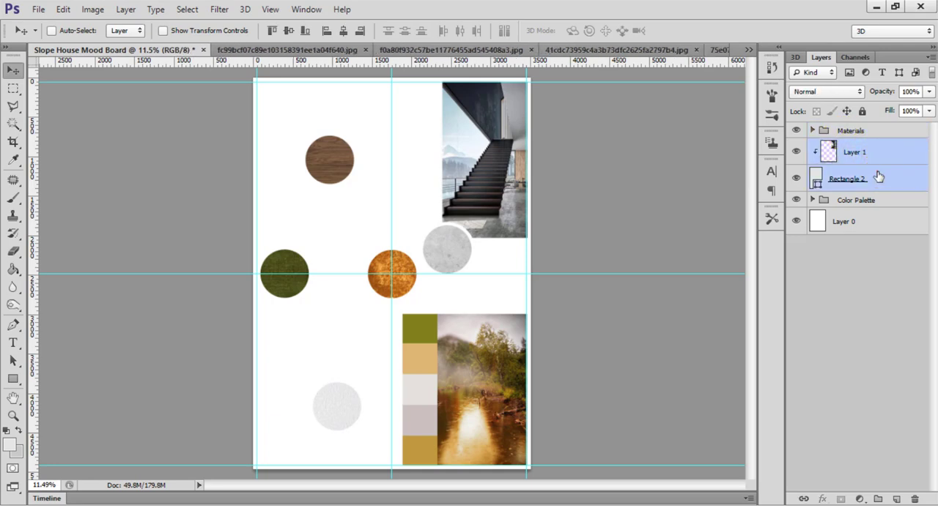
pyautogui.click(860, 304)
pyautogui.click(311, 55)
# Place the greenhouse photo, enlarged, at the board's lower-left and close its source file
pyautogui.click(366, 50)
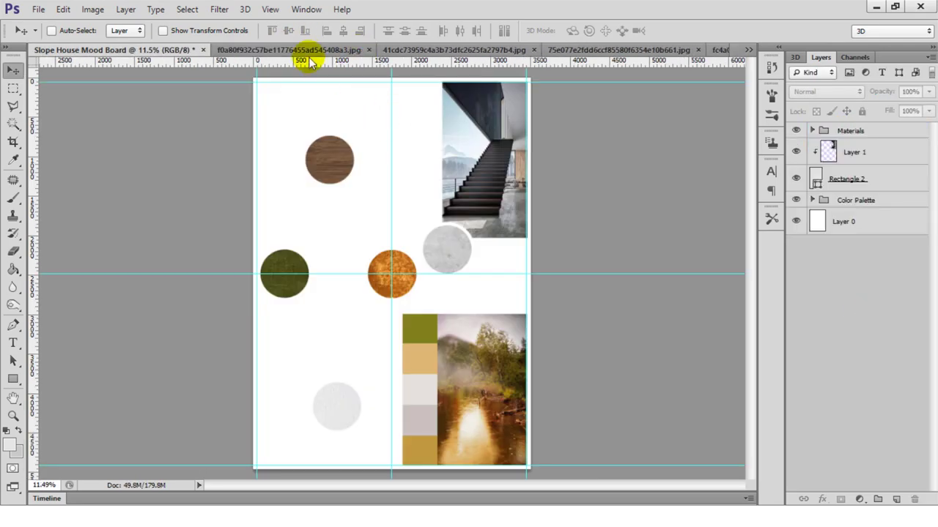
pyautogui.click(309, 51)
pyautogui.moveTo(398, 343)
pyautogui.mouseDown()
pyautogui.moveTo(304, 268)
pyautogui.moveTo(342, 242)
pyautogui.mouseUp()
pyautogui.hotkey('ctrl', 't')
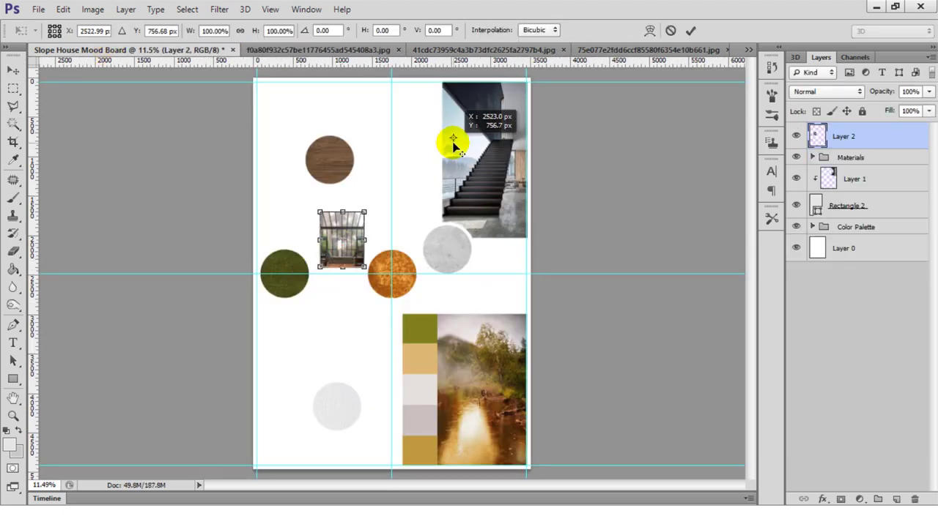
pyautogui.moveTo(453, 144); pyautogui.dragTo(414, 144)
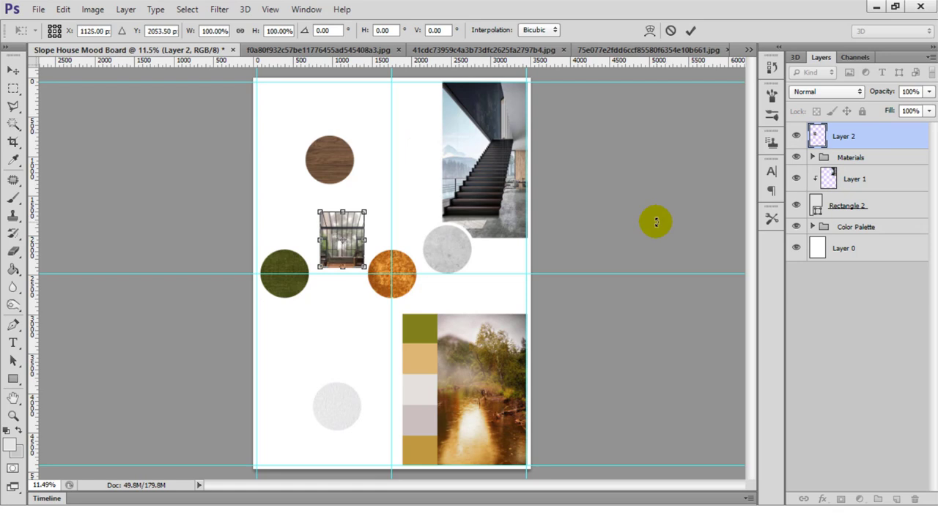
pyautogui.moveTo(342, 239); pyautogui.dragTo(481, 136)
pyautogui.moveTo(457, 166); pyautogui.dragTo(430, 247)
pyautogui.press('Return')
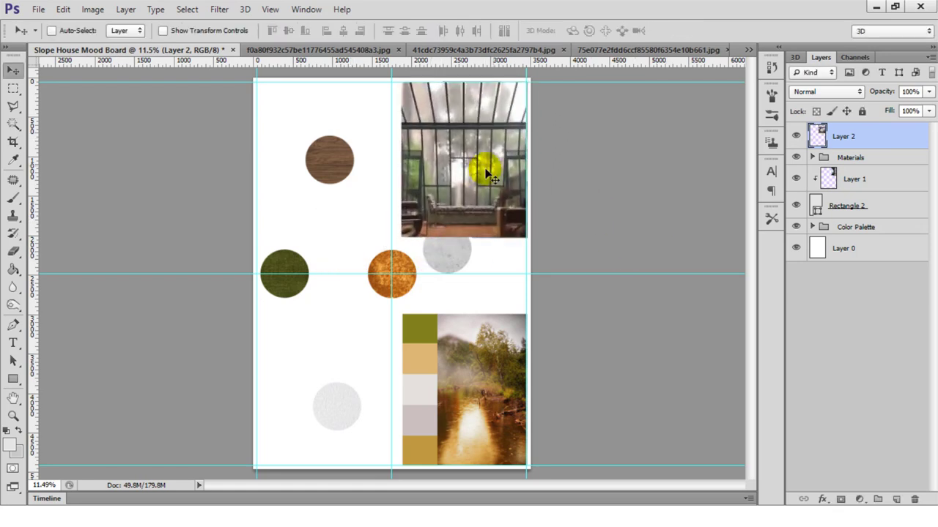
pyautogui.moveTo(485, 172); pyautogui.dragTo(355, 369)
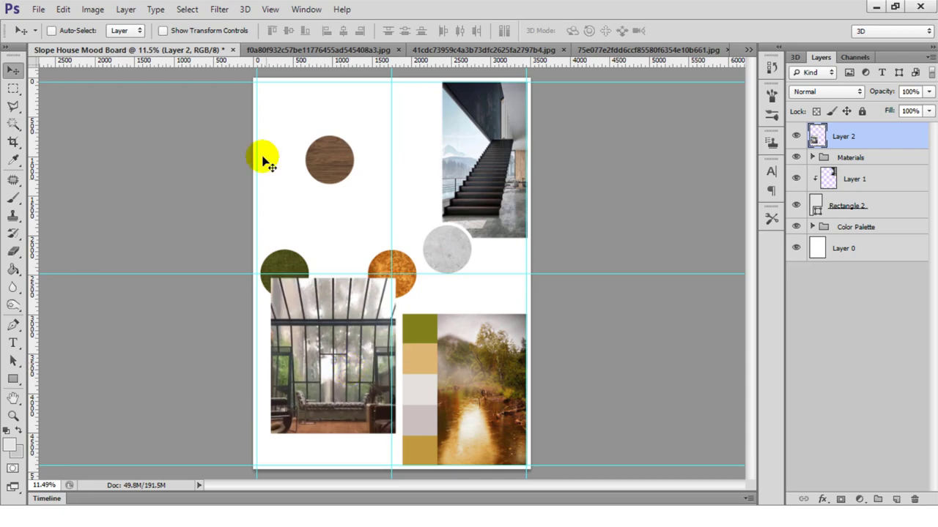
pyautogui.click(315, 50)
pyautogui.hotkey('ctrl', 'w')
# Place the living-room photo at about 281% near the top-middle and close its file
pyautogui.click(330, 49)
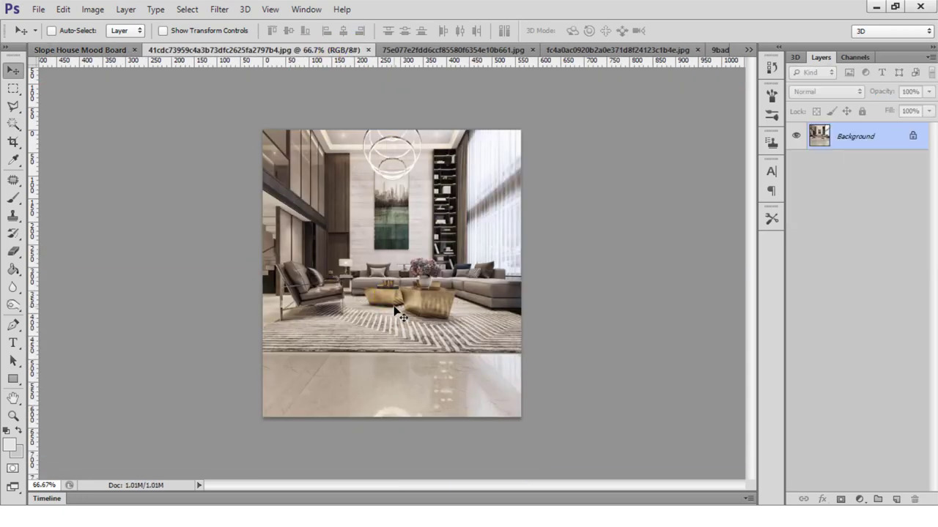
pyautogui.moveTo(402, 316)
pyautogui.mouseDown()
pyautogui.moveTo(103, 48)
pyautogui.moveTo(348, 187)
pyautogui.moveTo(361, 205)
pyautogui.moveTo(304, 432)
pyautogui.mouseUp()
pyautogui.hotkey('ctrl', 't')
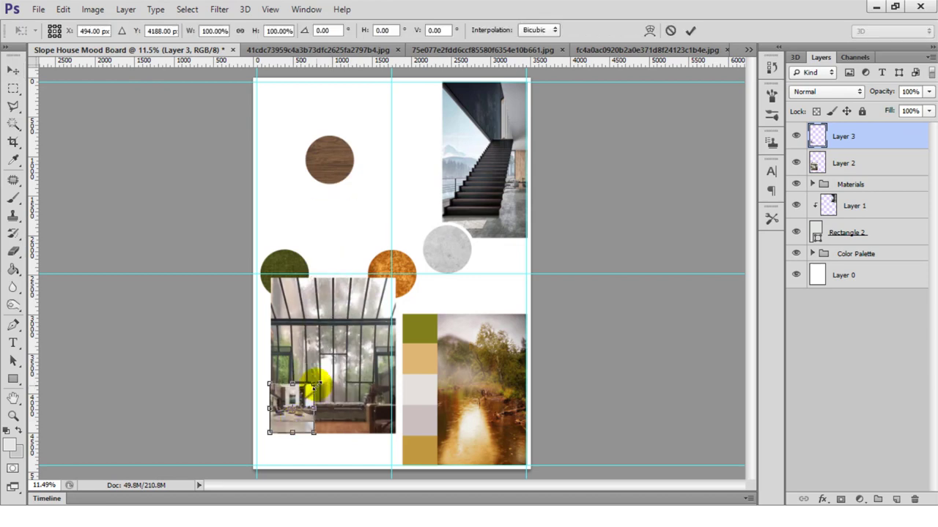
pyautogui.moveTo(315, 384); pyautogui.dragTo(395, 295)
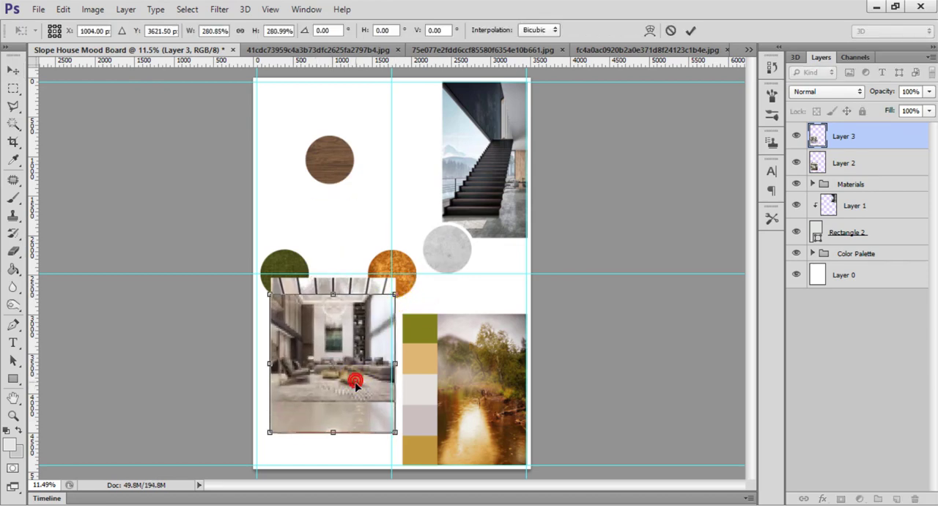
pyautogui.press('Return')
pyautogui.moveTo(263, 269); pyautogui.dragTo(315, 73)
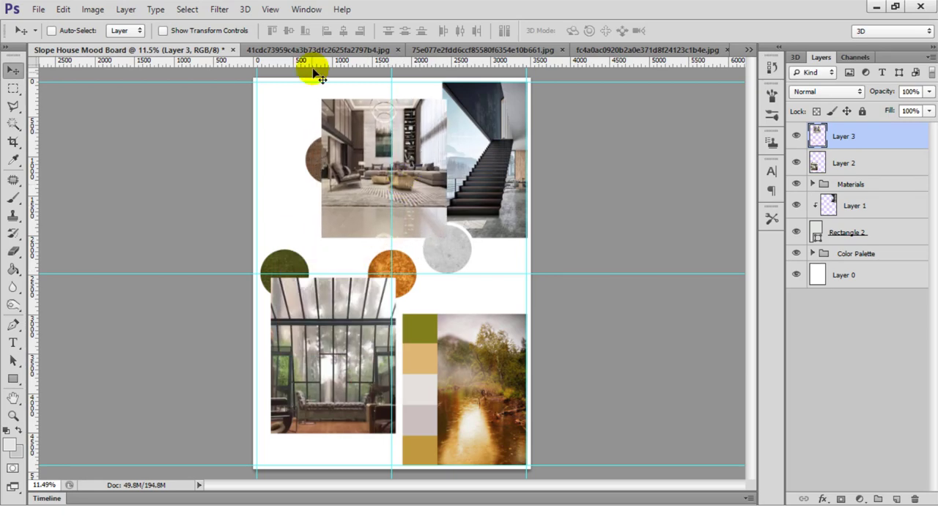
pyautogui.click(322, 50)
# Nudge the living-room photo left and link the staircase photo to Rectangle 2
pyautogui.click(372, 50)
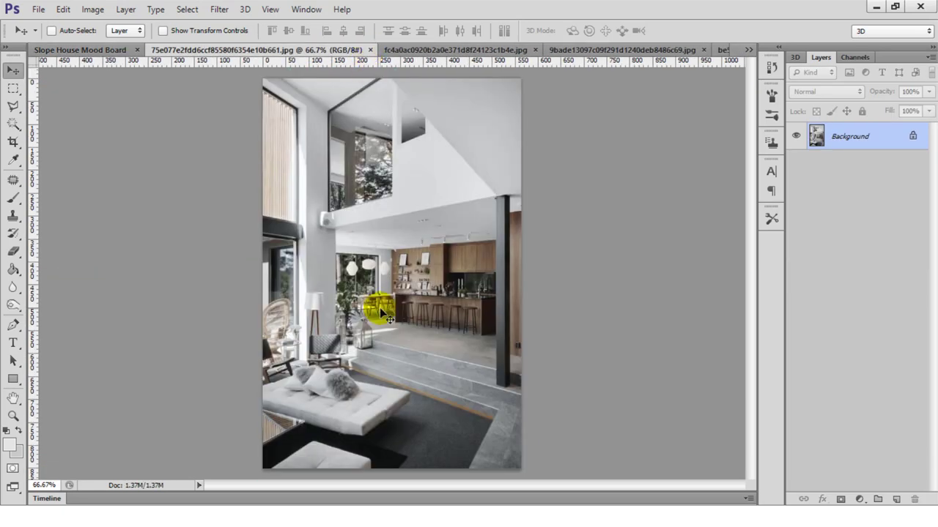
pyautogui.click(123, 49)
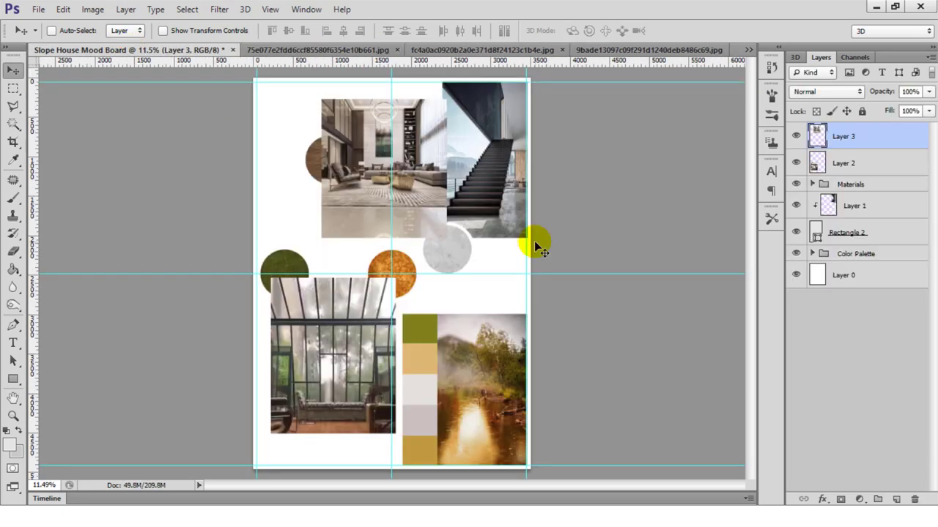
pyautogui.moveTo(445, 188); pyautogui.dragTo(413, 191)
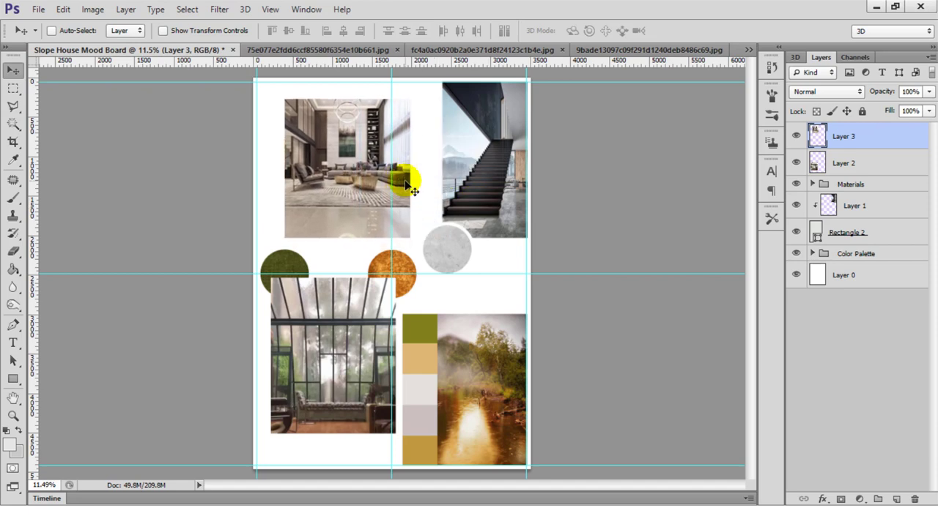
pyautogui.click(875, 205)
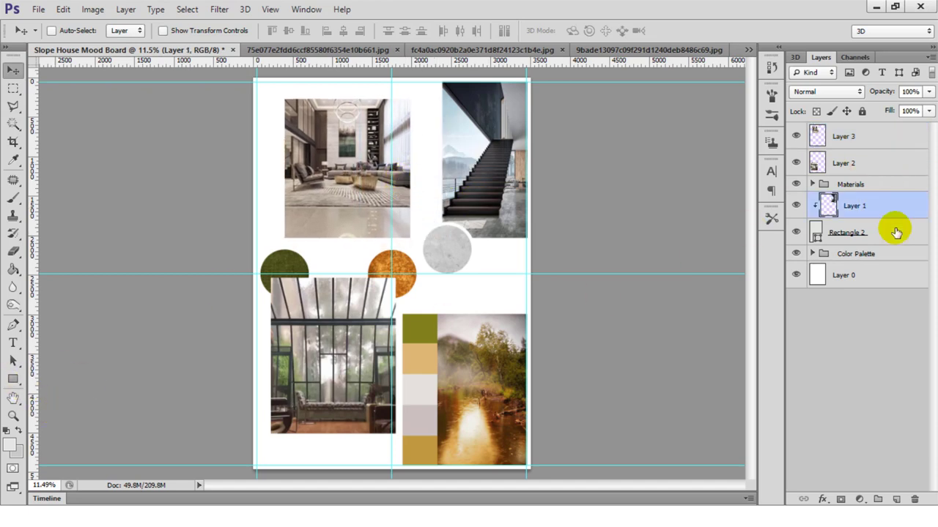
pyautogui.keyDown('shift'); pyautogui.click(892, 231); pyautogui.keyUp('shift')
pyautogui.rightClick(892, 231)
pyautogui.click(677, 245)
pyautogui.click(871, 138)
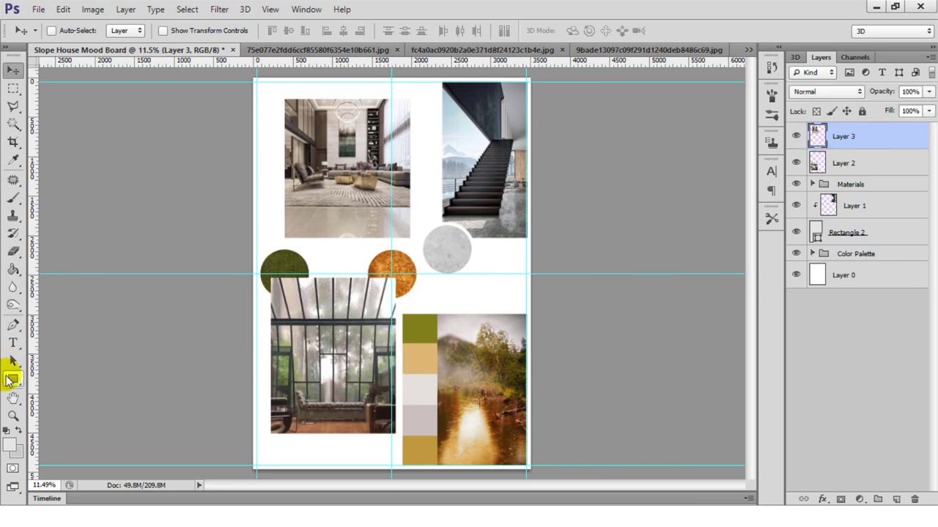
# Draw a new rectangle and clip the living-room photo (Layer 3) into it
pyautogui.click(11, 379)
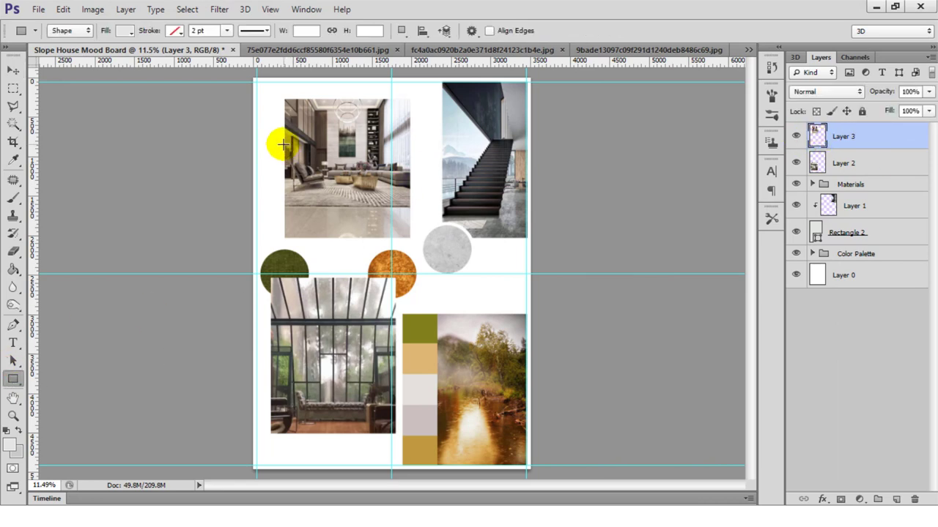
pyautogui.moveTo(283, 144); pyautogui.dragTo(409, 214)
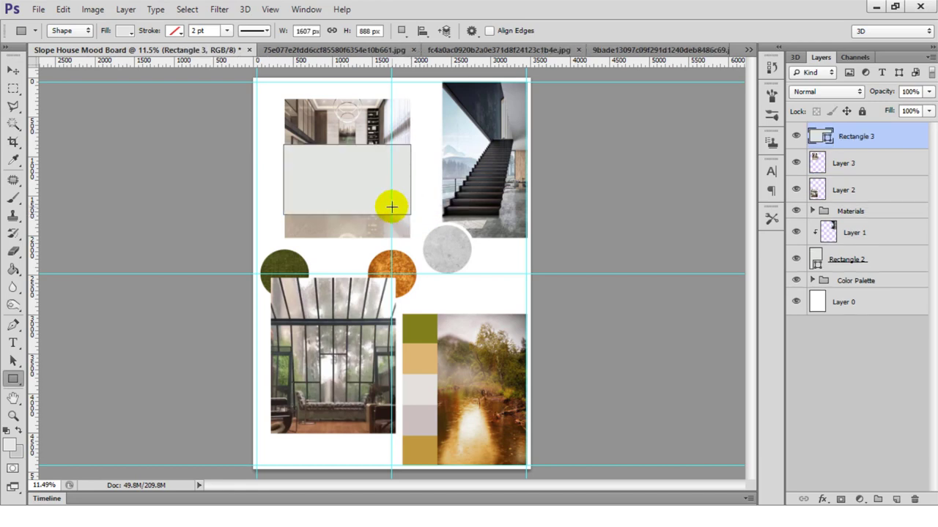
pyautogui.moveTo(828, 162); pyautogui.dragTo(821, 141)
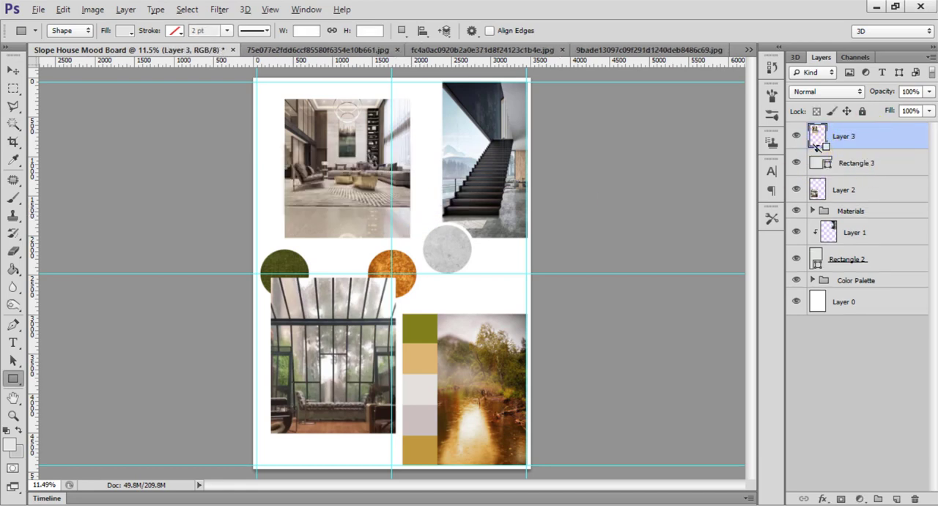
pyautogui.keyDown('alt'); pyautogui.click(817, 148); pyautogui.keyUp('alt')
pyautogui.press('v')
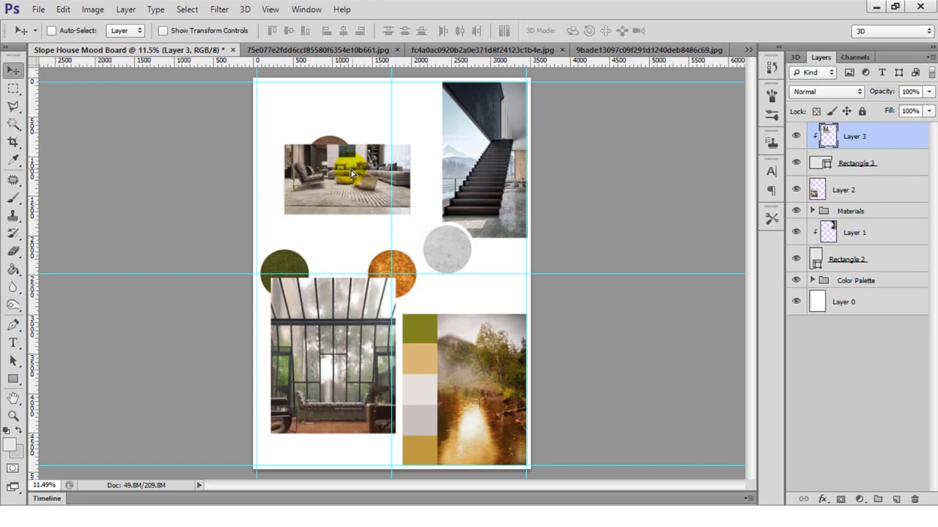
pyautogui.moveTo(353, 173); pyautogui.dragTo(350, 173)
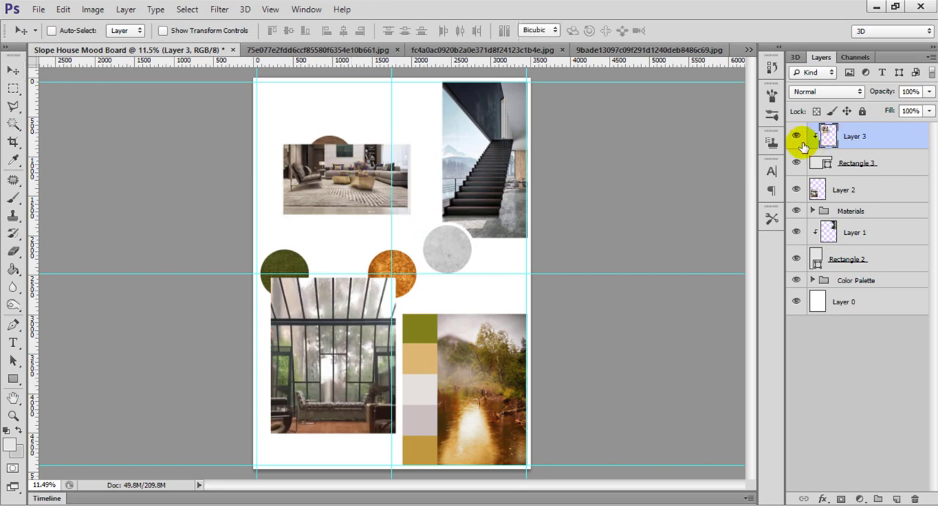
# Enlarge the photo to fill its frame, link them, move up, and raise Materials to the top
pyautogui.hotkey('ctrl', 't')
pyautogui.moveTo(407, 236); pyautogui.dragTo(411, 240)
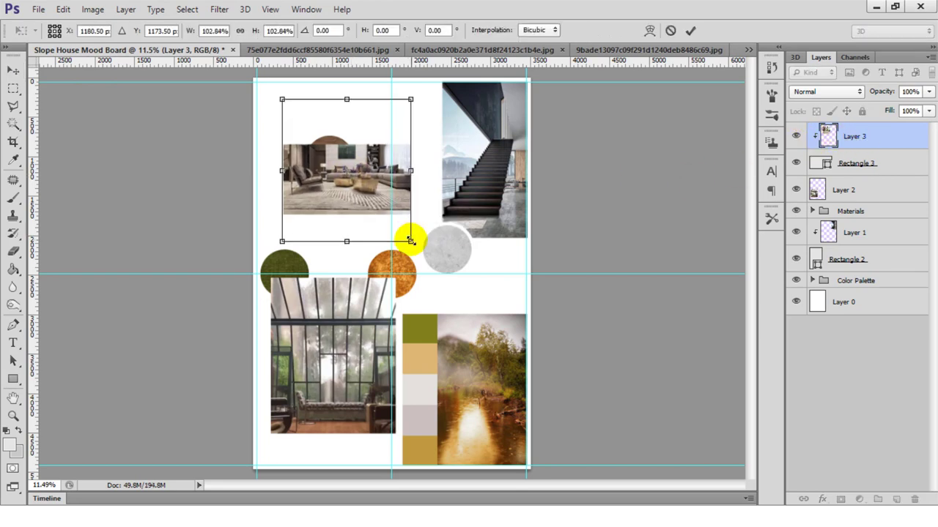
pyautogui.press('Return')
pyautogui.keyDown('ctrl'); pyautogui.click(888, 163); pyautogui.keyUp('ctrl')
pyautogui.rightClick(888, 163)
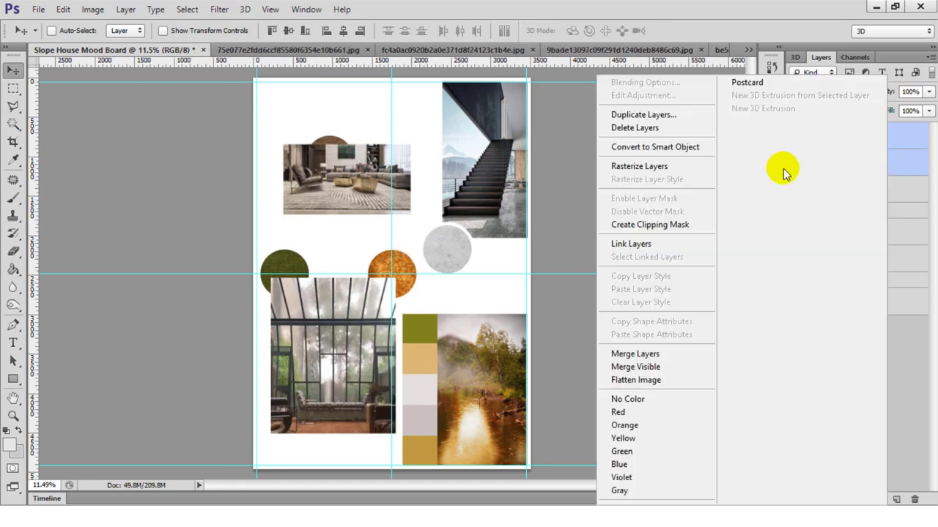
pyautogui.click(657, 240)
pyautogui.moveTo(359, 194)
pyautogui.mouseDown()
pyautogui.moveTo(439, 241)
pyautogui.moveTo(388, 137)
pyautogui.mouseUp()
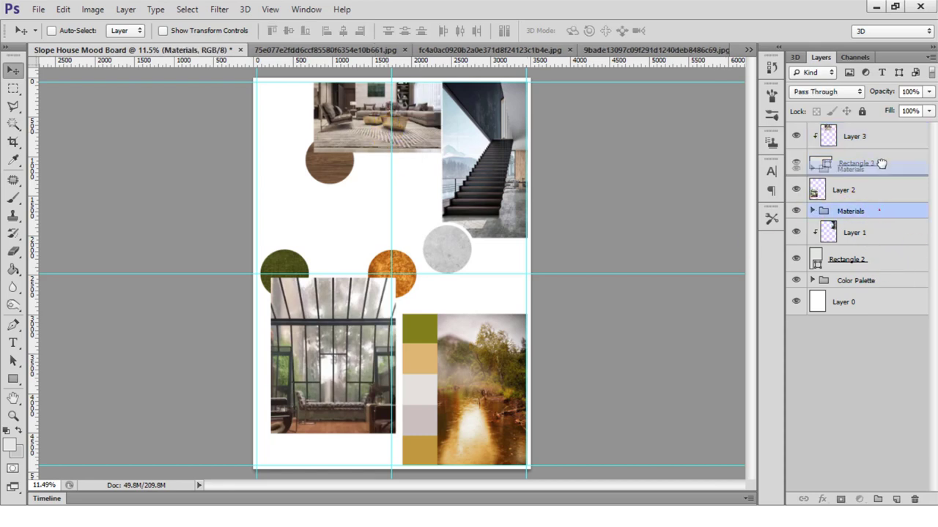
pyautogui.moveTo(879, 212); pyautogui.dragTo(885, 130)
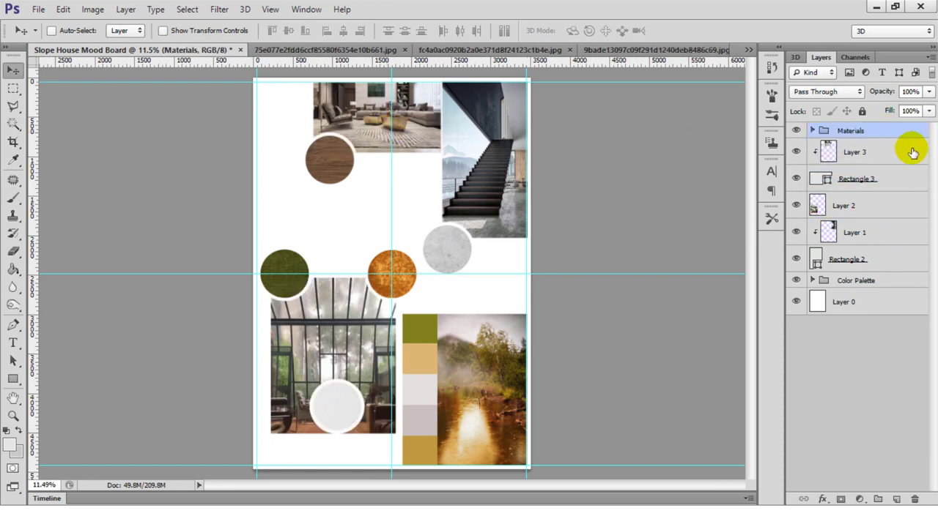
pyautogui.click(885, 152)
# Fill the background layer (Layer 0) with black
pyautogui.click(868, 308)
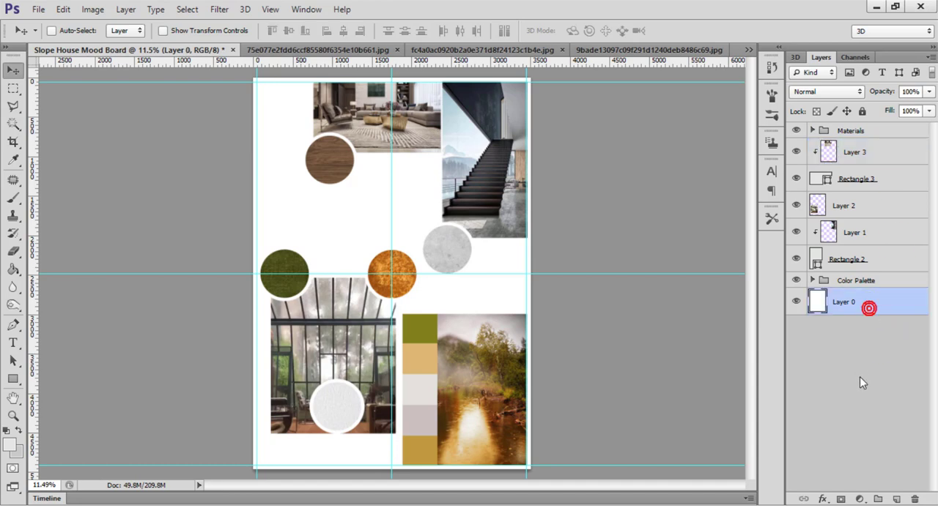
pyautogui.click(8, 446)
pyautogui.click(828, 110)
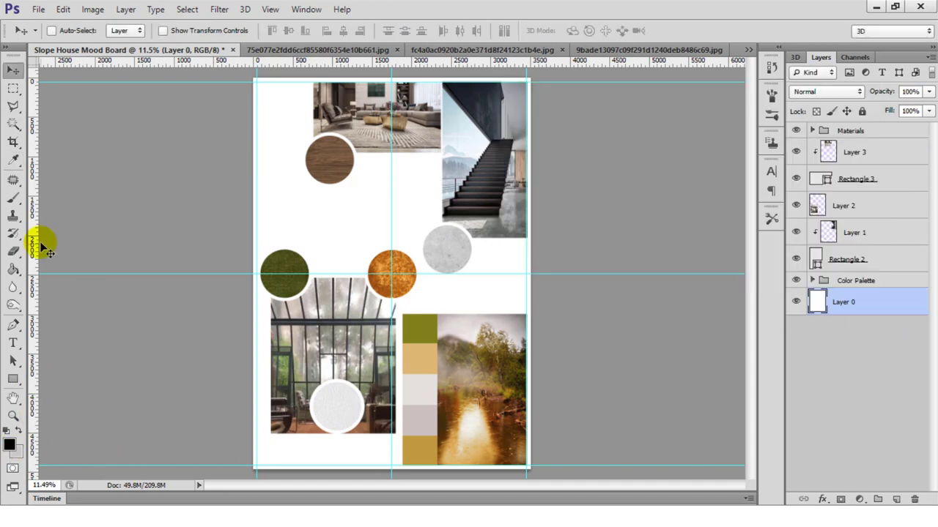
pyautogui.click(13, 268)
pyautogui.click(91, 223)
pyautogui.click(13, 70)
pyautogui.click(852, 311)
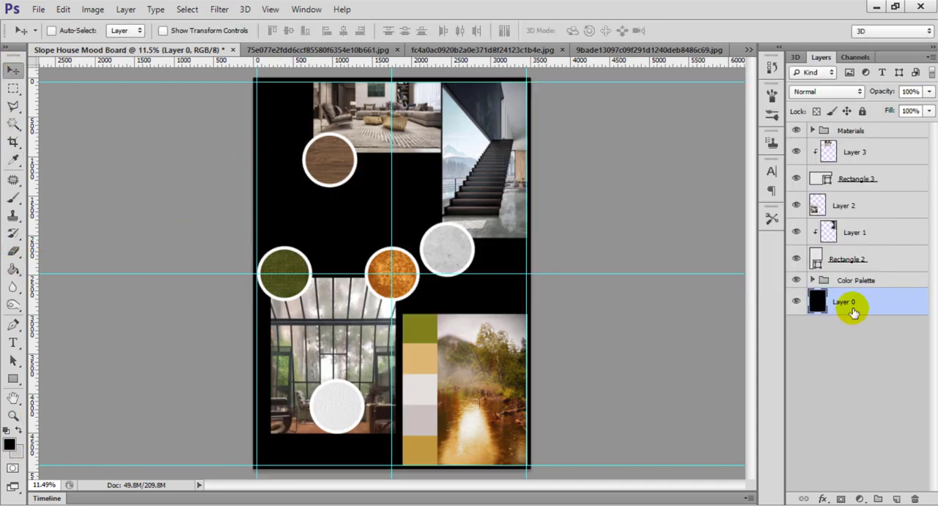
# Give the living-room frame (Rectangle 3) a white 10 pt stroke
pyautogui.click(886, 181)
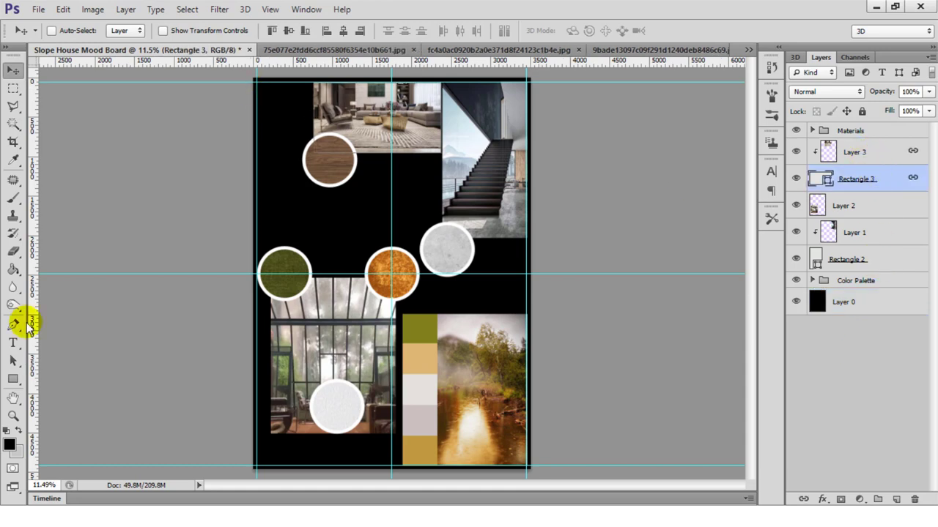
pyautogui.doubleClick(829, 184)
pyautogui.click(824, 132)
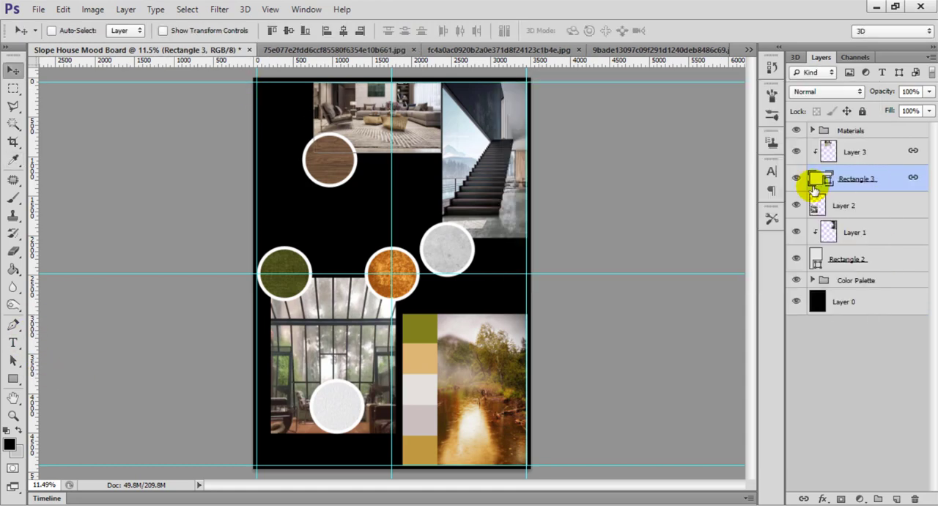
pyautogui.click(13, 378)
pyautogui.click(176, 31)
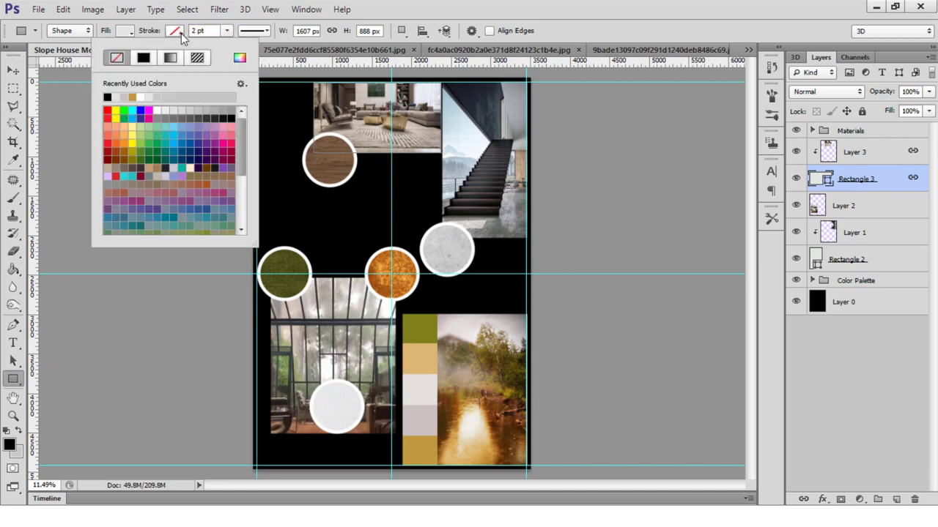
pyautogui.click(150, 109)
pyautogui.click(192, 31)
pyautogui.write('5')
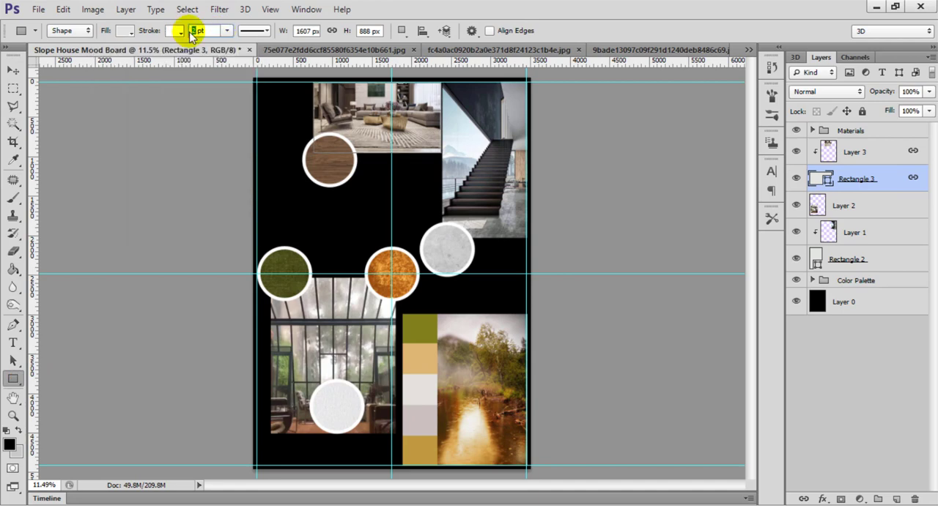
pyautogui.write('10')
pyautogui.press('Return')
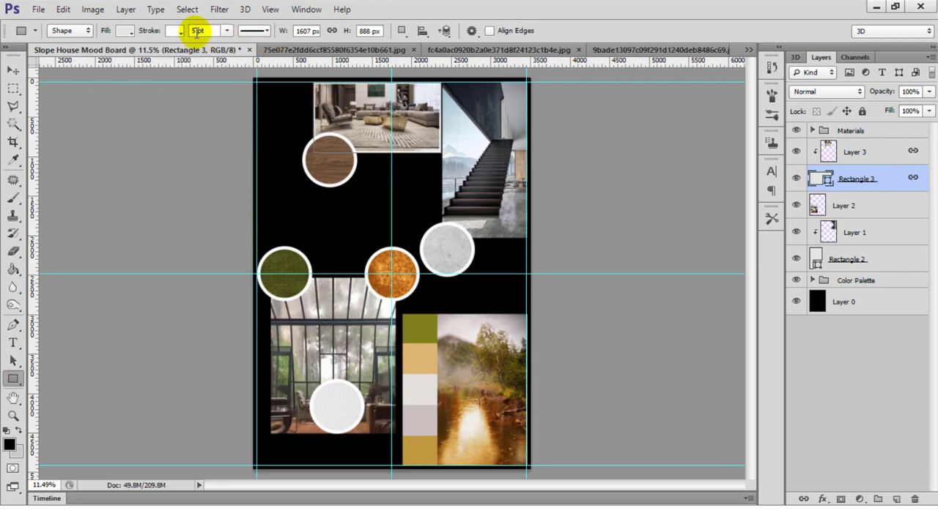
# Give the staircase frame (Rectangle 2) a white 10 pt stroke
pyautogui.click(863, 261)
pyautogui.click(175, 31)
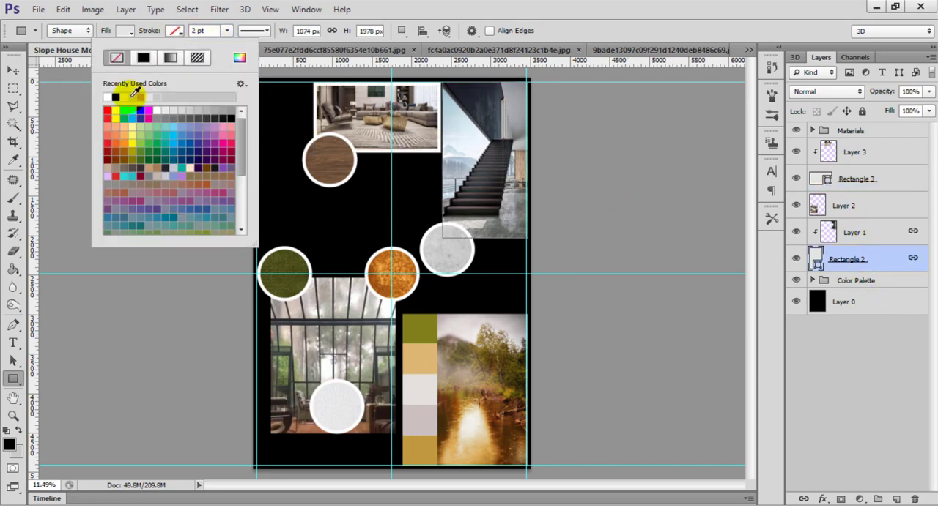
pyautogui.click(112, 94)
pyautogui.click(195, 31)
pyautogui.write('0')
pyautogui.press('Return')
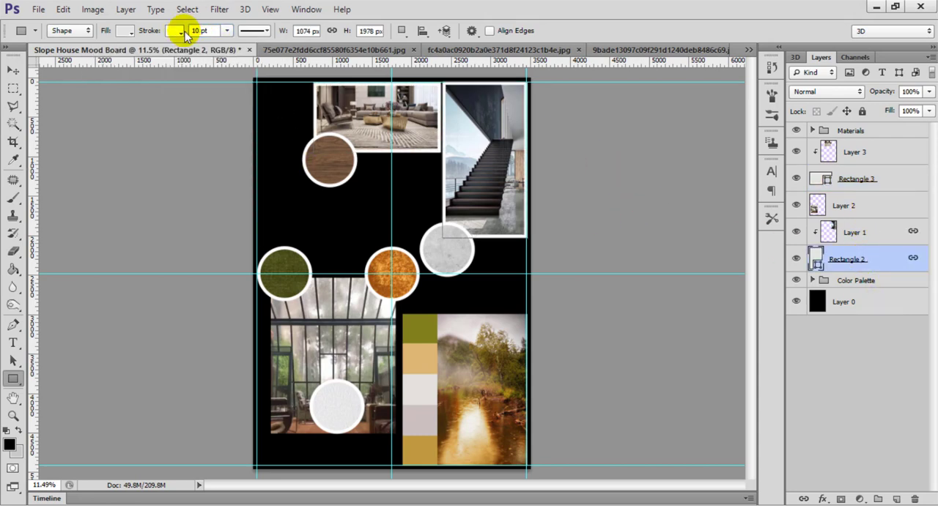
# Nudge the framed staircase and living-room photos a few pixels to align along the top
pyautogui.click(12, 71)
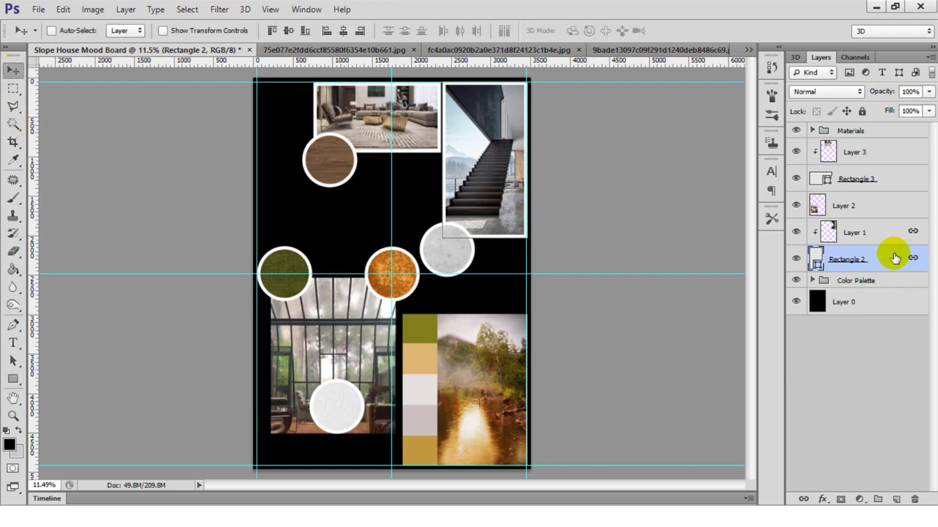
pyautogui.moveTo(480, 153); pyautogui.dragTo(477, 156)
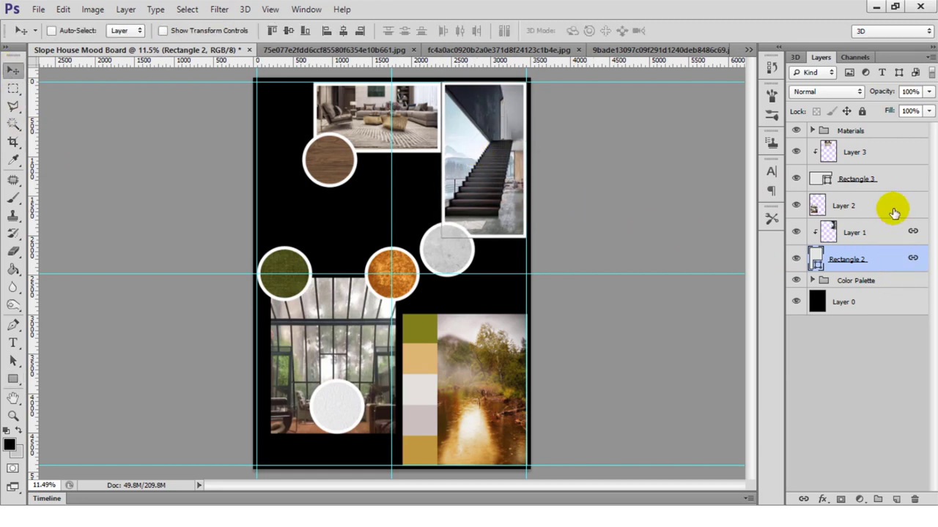
pyautogui.click(856, 178)
pyautogui.moveTo(410, 130); pyautogui.dragTo(411, 131)
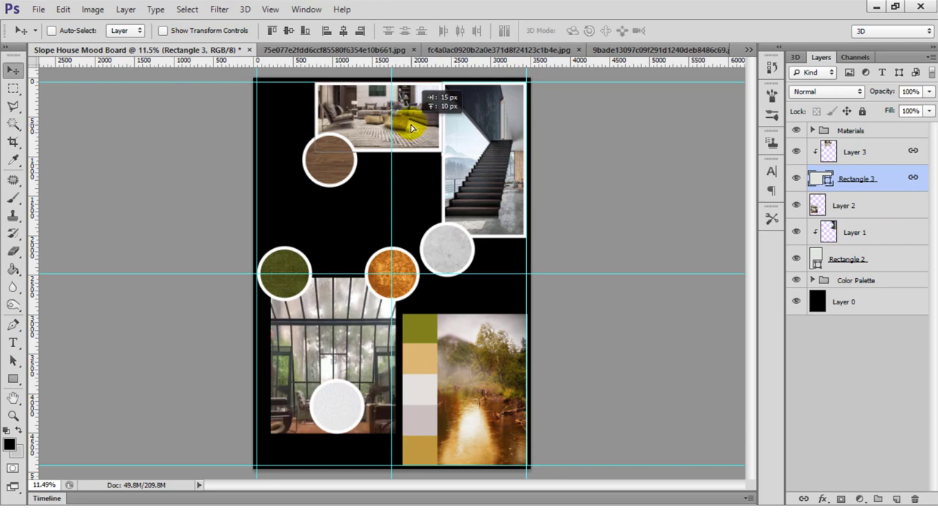
pyautogui.moveTo(412, 129); pyautogui.dragTo(413, 129)
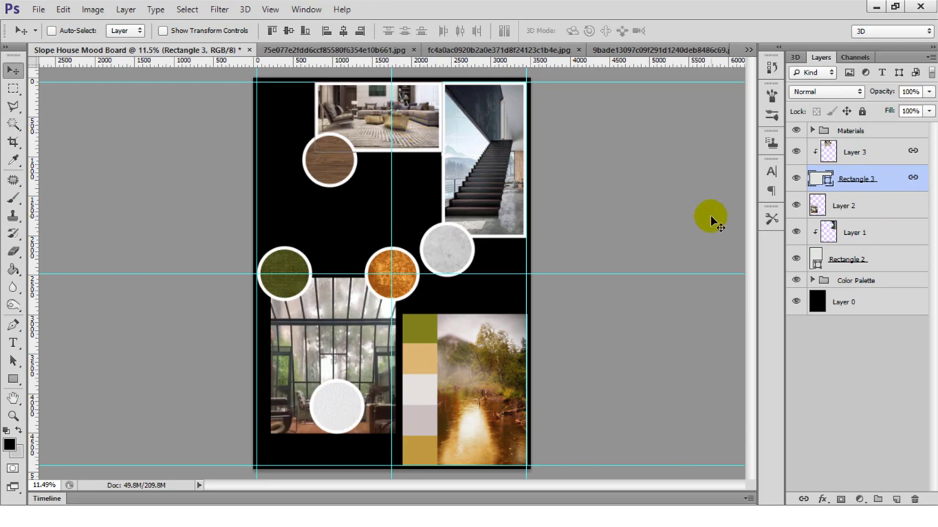
pyautogui.click(882, 154)
pyautogui.click(344, 49)
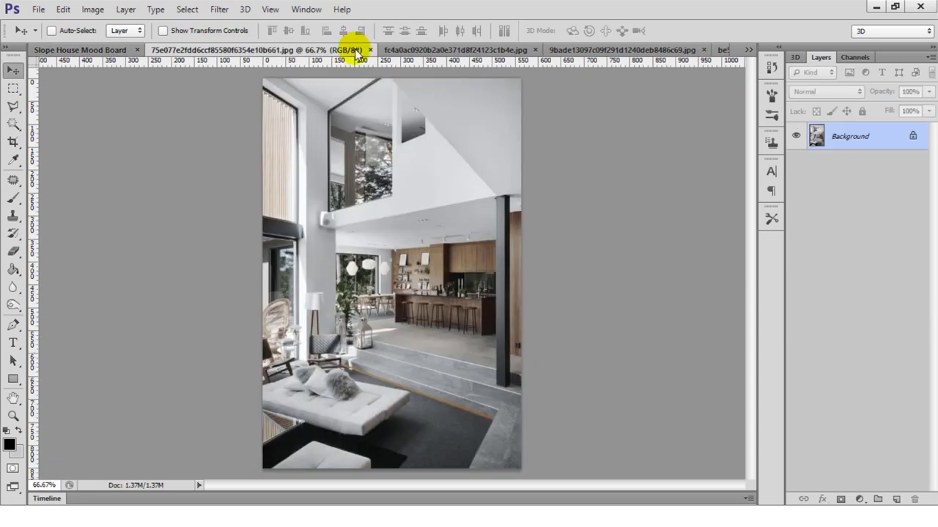
pyautogui.click(99, 52)
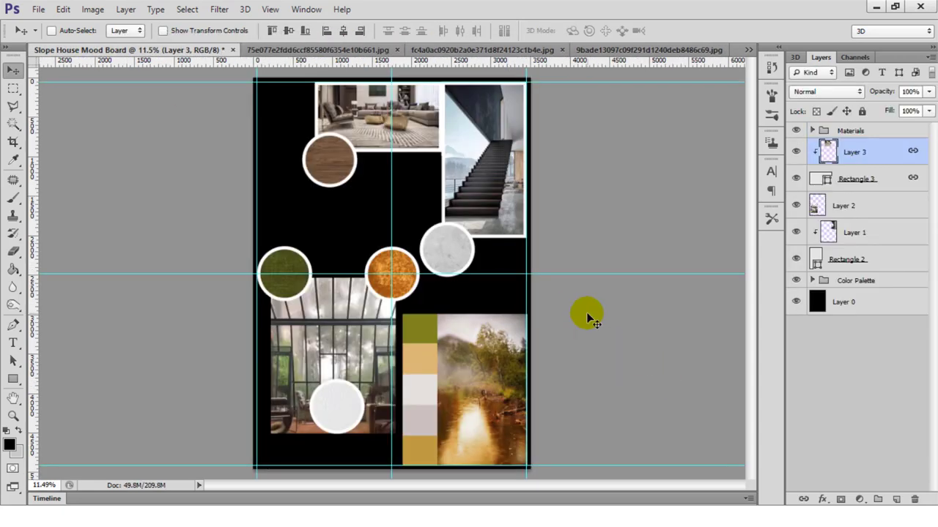
pyautogui.click(867, 132)
# Move the Stucco and Green Velvet circles beside the palette, removing two centre guides
pyautogui.rightClick(333, 412)
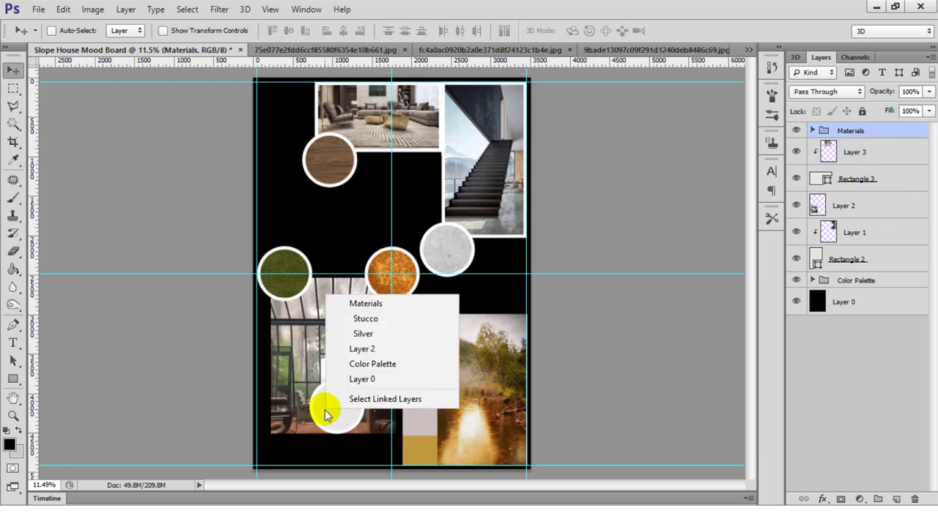
pyautogui.click(383, 320)
pyautogui.moveTo(336, 406)
pyautogui.mouseDown()
pyautogui.moveTo(352, 377)
pyautogui.moveTo(379, 402)
pyautogui.mouseUp()
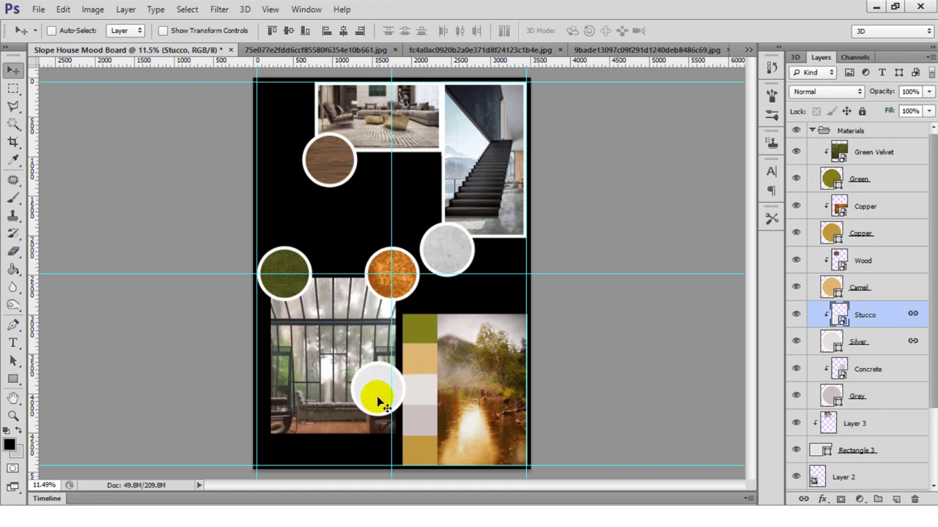
pyautogui.click(906, 154)
pyautogui.moveTo(300, 273)
pyautogui.mouseDown()
pyautogui.moveTo(301, 282)
pyautogui.moveTo(387, 17)
pyautogui.mouseUp()
pyautogui.moveTo(391, 205); pyautogui.dragTo(490, 4)
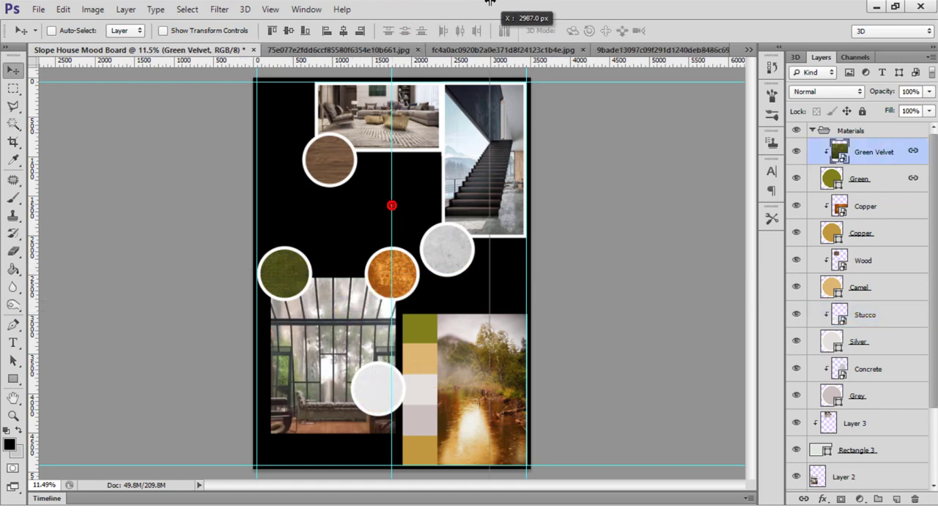
pyautogui.moveTo(295, 288); pyautogui.dragTo(386, 344)
pyautogui.moveTo(382, 394); pyautogui.dragTo(378, 388)
# Move the copper, concrete and wood circles down into the swatch column
pyautogui.click(890, 208)
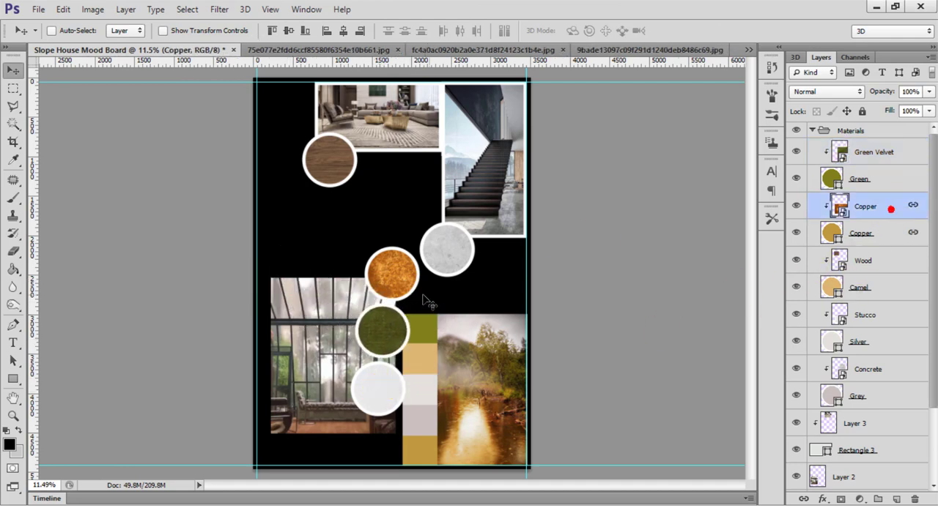
pyautogui.moveTo(424, 298)
pyautogui.mouseDown()
pyautogui.moveTo(383, 379)
pyautogui.moveTo(388, 403)
pyautogui.mouseUp()
pyautogui.click(879, 341)
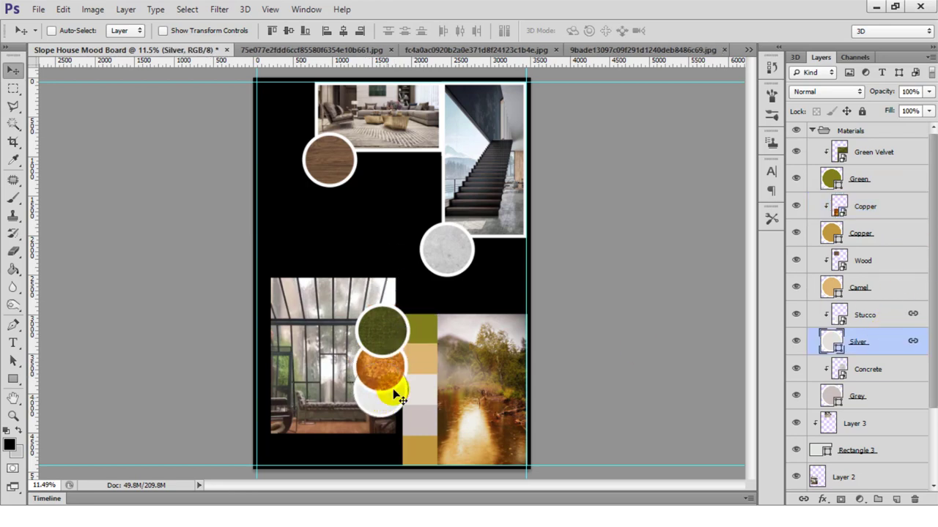
pyautogui.click(822, 371)
pyautogui.moveTo(445, 253); pyautogui.dragTo(377, 433)
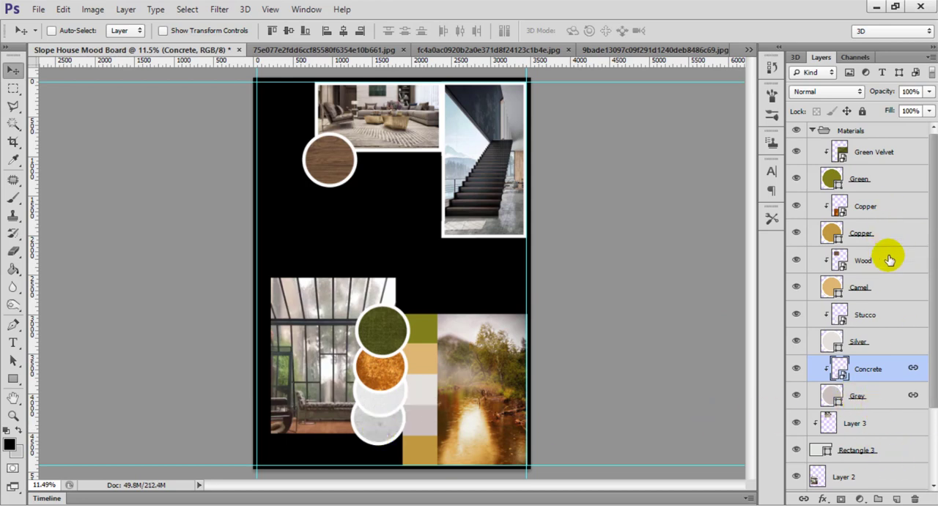
pyautogui.click(879, 287)
pyautogui.moveTo(322, 172)
pyautogui.mouseDown()
pyautogui.moveTo(314, 383)
pyautogui.moveTo(373, 471)
pyautogui.mouseUp()
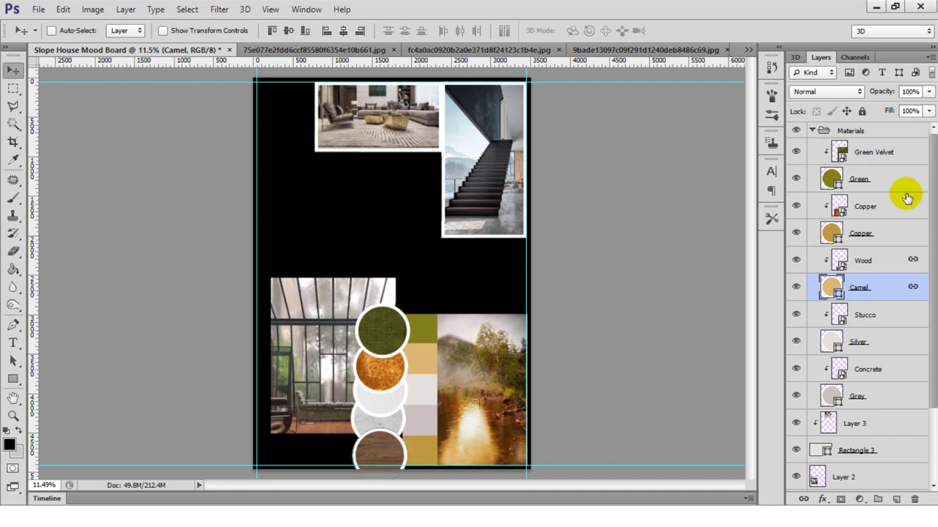
# Move the Wood and Camel layers below Rectangle 3 and zoom in on the circles
pyautogui.keyDown('shift'); pyautogui.click(887, 266); pyautogui.keyUp('shift')
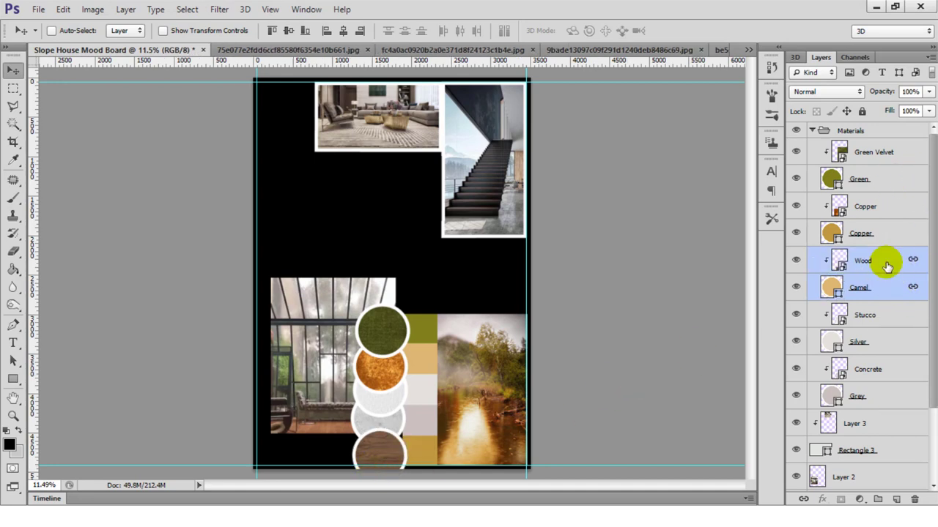
pyautogui.moveTo(887, 266); pyautogui.dragTo(891, 459)
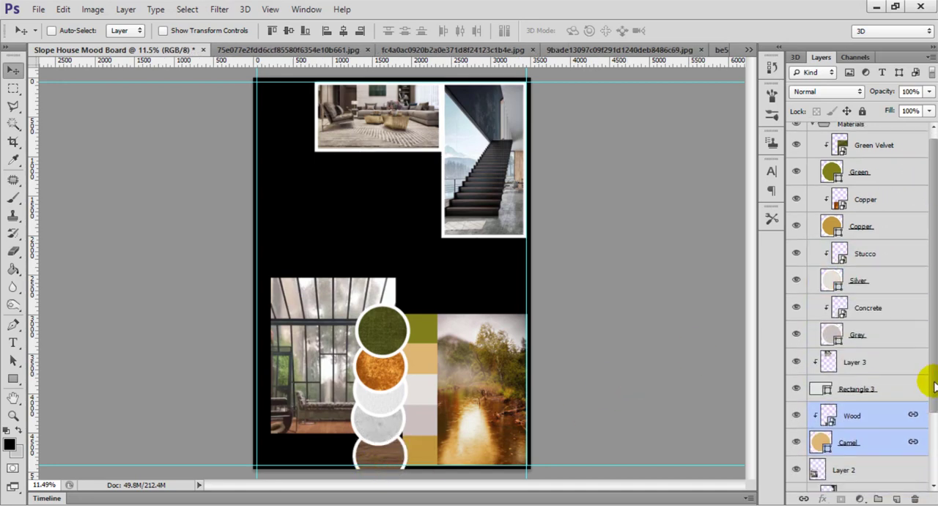
pyautogui.click(11, 415)
pyautogui.moveTo(382, 383); pyautogui.dragTo(705, 292)
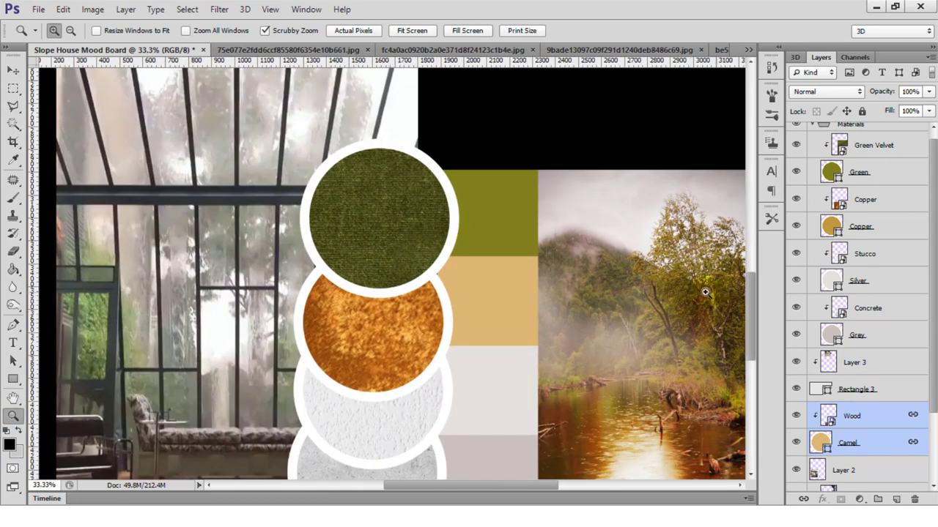
# Add a vertical guide and align the copper, stucco and concrete circles against it
pyautogui.moveTo(35, 322); pyautogui.dragTo(460, 354)
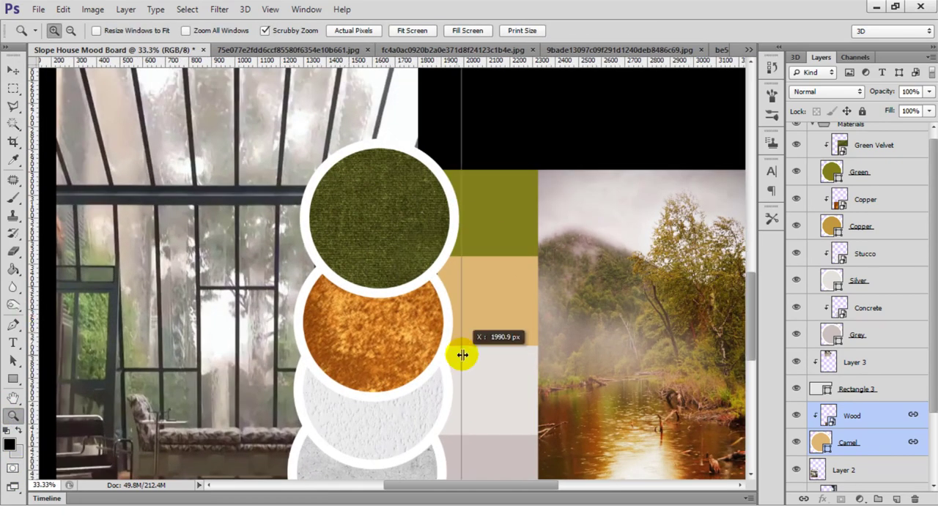
pyautogui.click(900, 168)
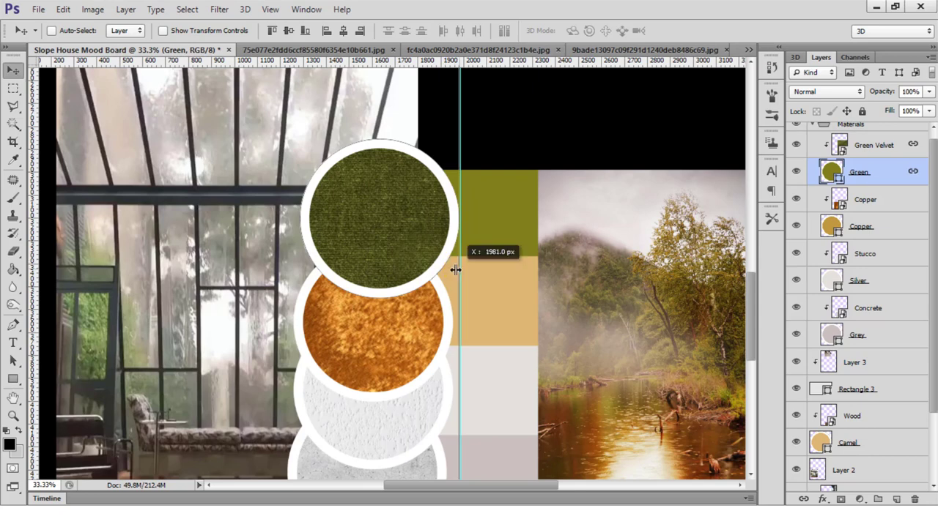
pyautogui.click(883, 227)
pyautogui.moveTo(370, 344); pyautogui.dragTo(377, 350)
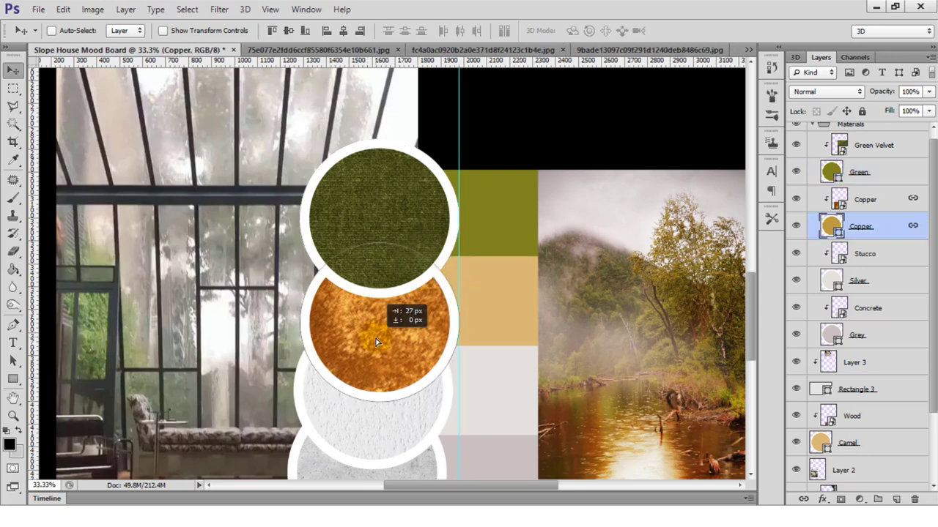
pyautogui.scroll(-2, 513, 293)
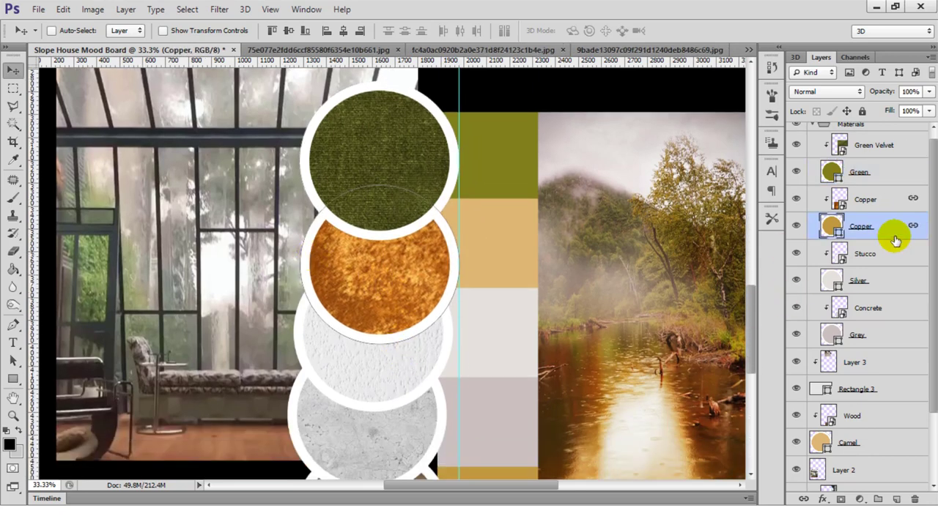
pyautogui.click(842, 254)
pyautogui.moveTo(394, 363); pyautogui.dragTo(403, 370)
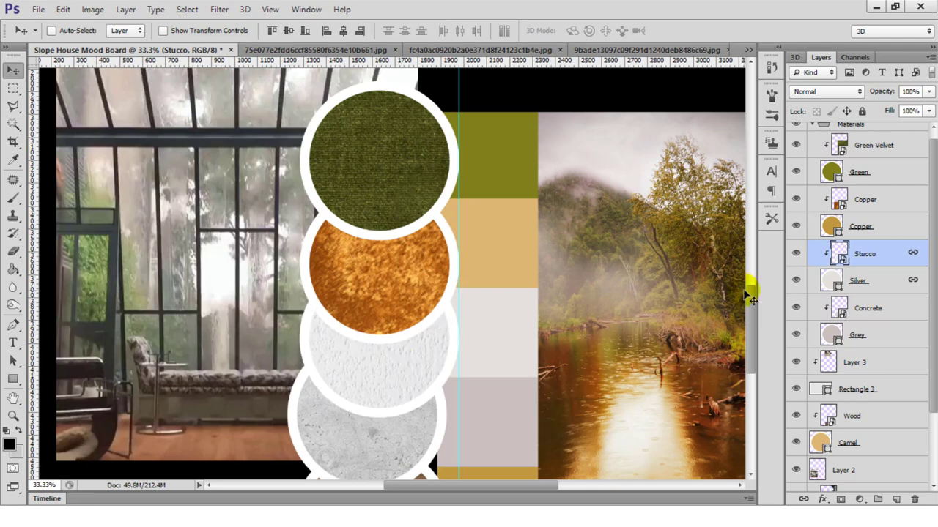
pyautogui.scroll(-2, 749, 289)
pyautogui.click(868, 308)
pyautogui.moveTo(365, 401); pyautogui.dragTo(388, 400)
pyautogui.scroll(-3, 751, 345)
# Restack Wood and Camel above Layer 3 and nudge the wood circle against the guide
pyautogui.click(887, 412)
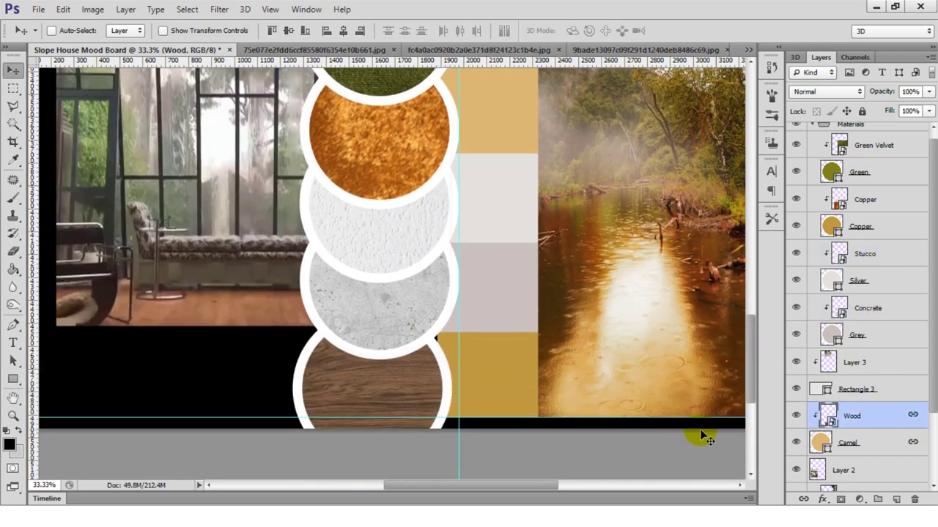
pyautogui.keyDown('shift'); pyautogui.click(868, 442); pyautogui.keyUp('shift')
pyautogui.moveTo(866, 436); pyautogui.dragTo(881, 359)
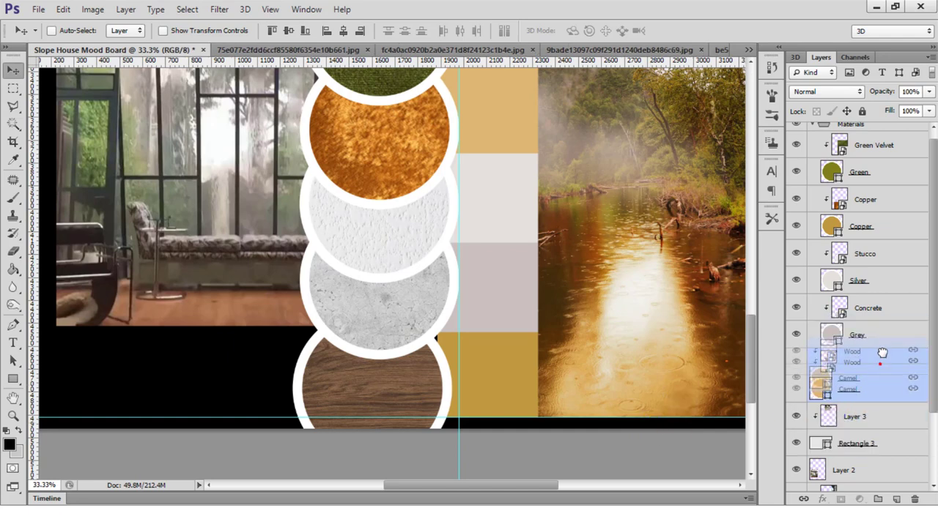
pyautogui.moveTo(413, 392); pyautogui.dragTo(421, 397)
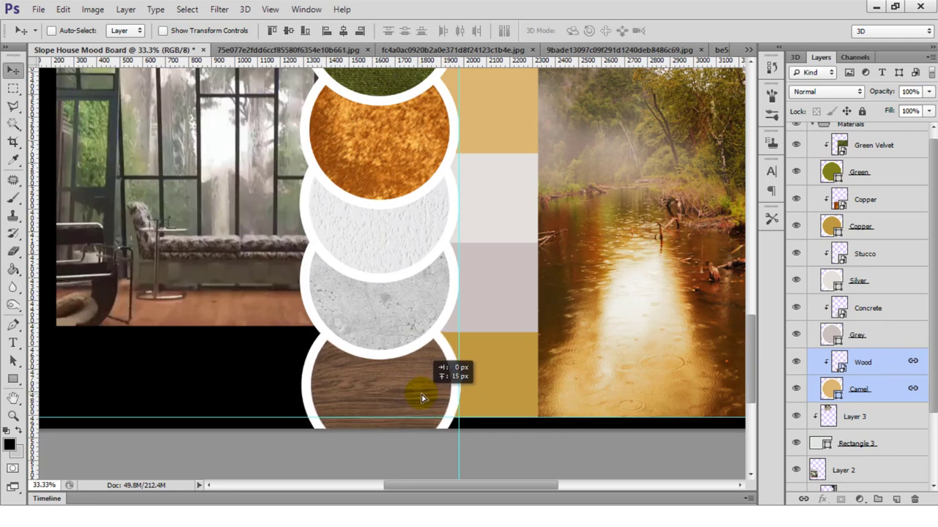
pyautogui.click(13, 415)
pyautogui.click(414, 387)
pyautogui.click(414, 387)
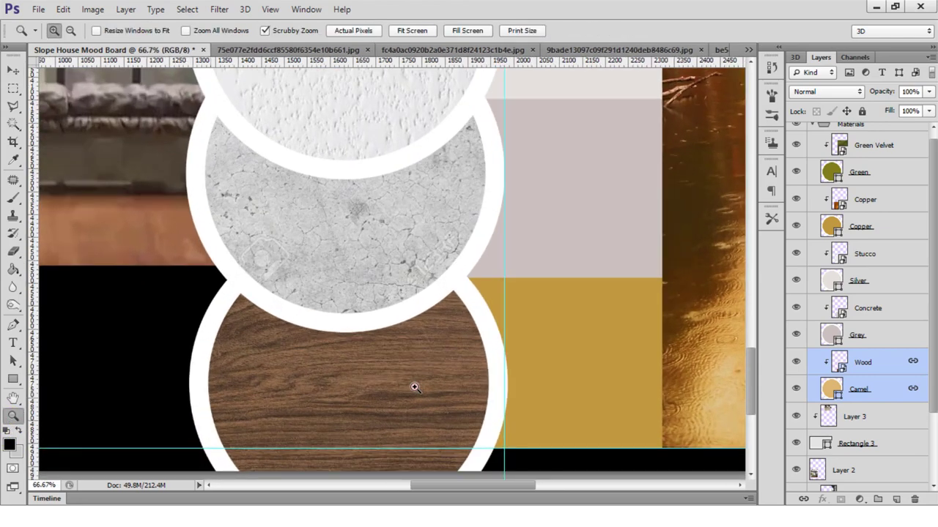
pyautogui.click(14, 70)
pyautogui.moveTo(526, 400); pyautogui.dragTo(520, 399)
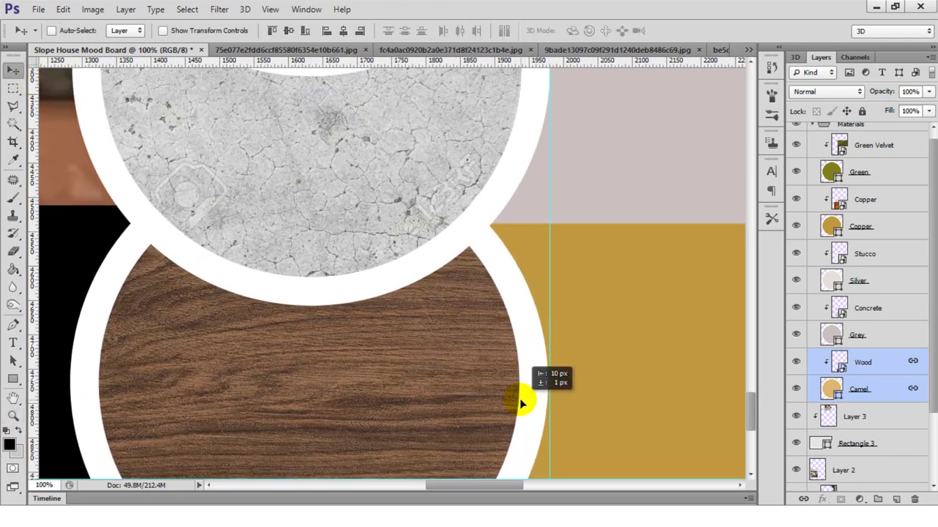
pyautogui.press('z')
pyautogui.hotkey('ctrl', '0')
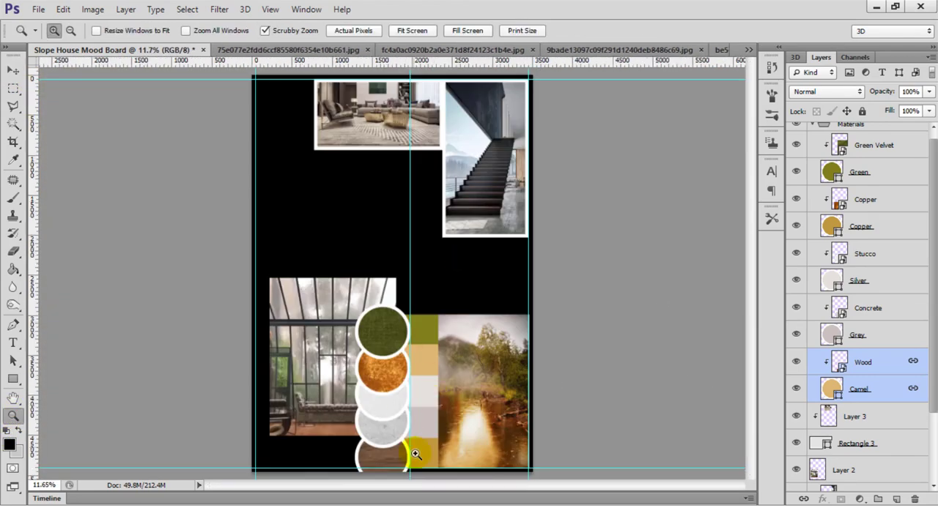
pyautogui.click(901, 416)
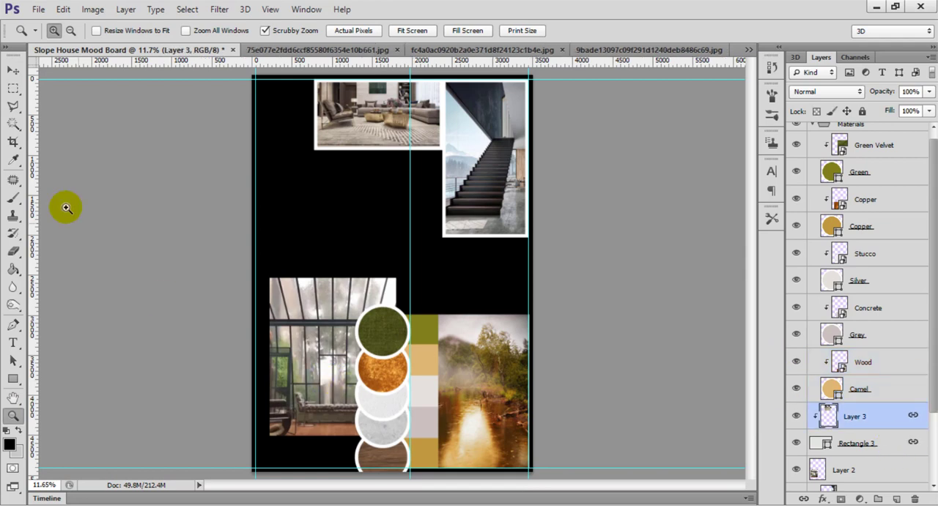
# Move the greenhouse photo (Layer 2) into the board's lower-left corner
pyautogui.click(13, 70)
pyautogui.rightClick(309, 348)
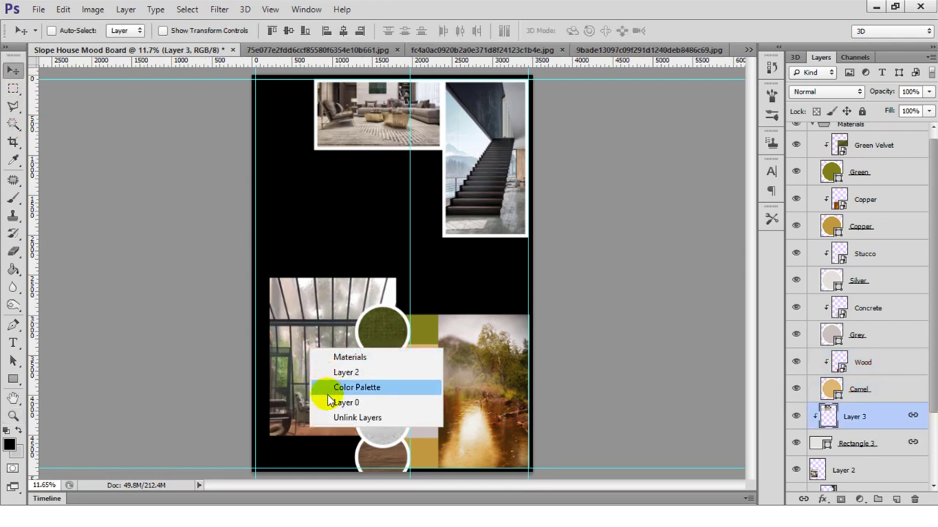
pyautogui.click(344, 373)
pyautogui.moveTo(319, 385); pyautogui.dragTo(299, 420)
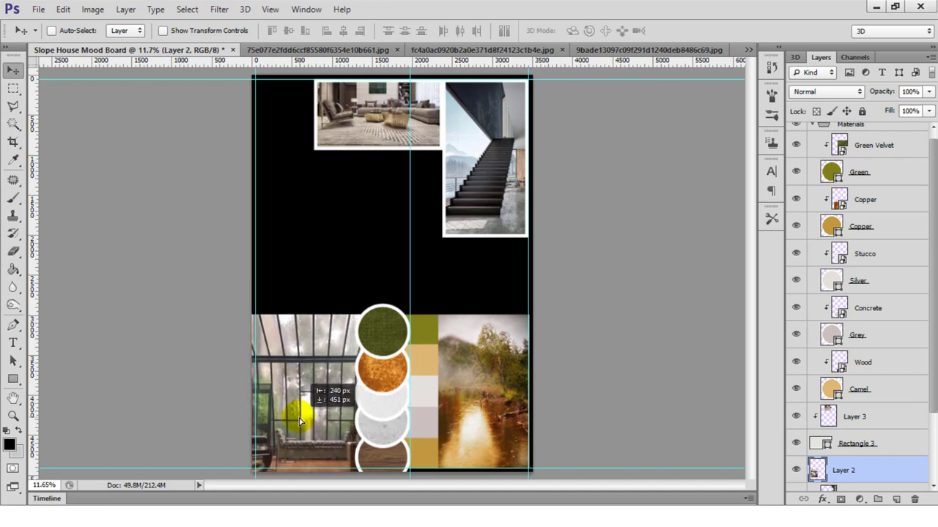
pyautogui.moveTo(299, 419); pyautogui.dragTo(297, 421)
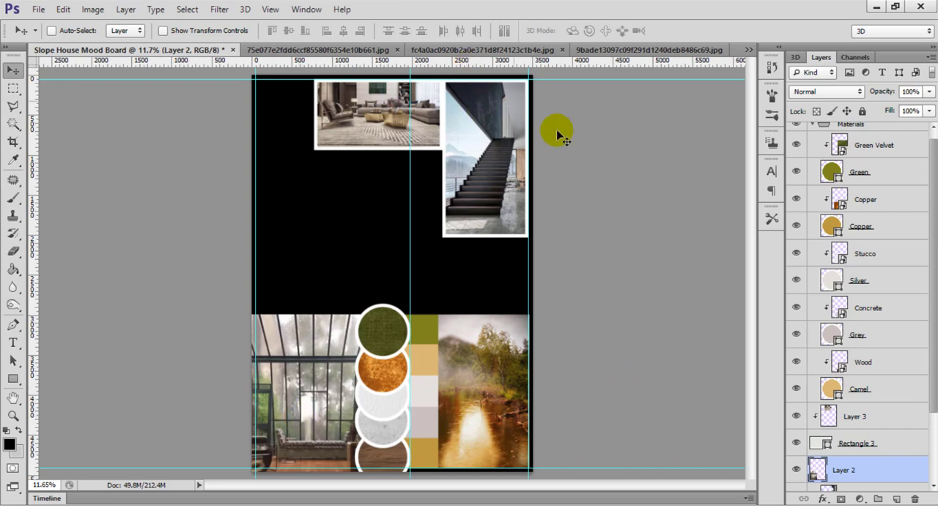
# Add a horizontal guide at the photos' top edge and collapse the Color Palette and Materials groups
pyautogui.scroll(-3, 857, 307)
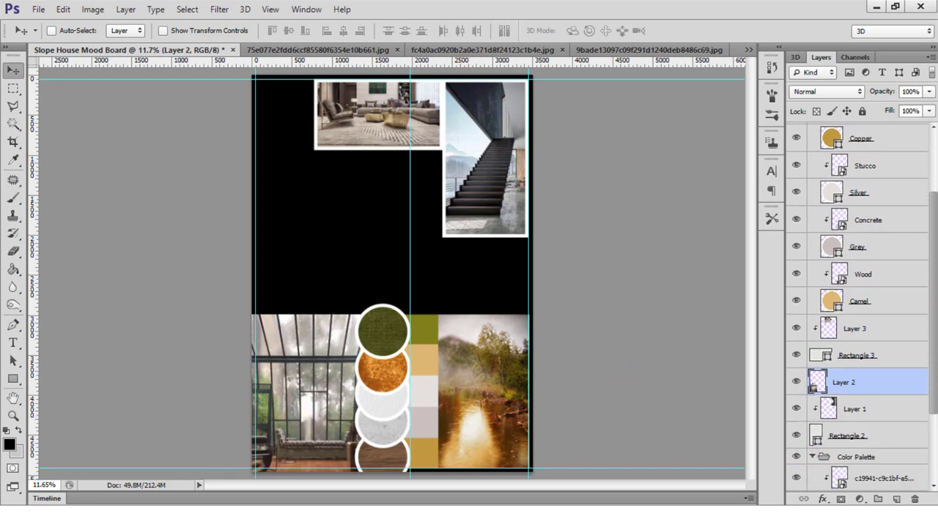
pyautogui.scroll(-4, 934, 463)
pyautogui.click(890, 426)
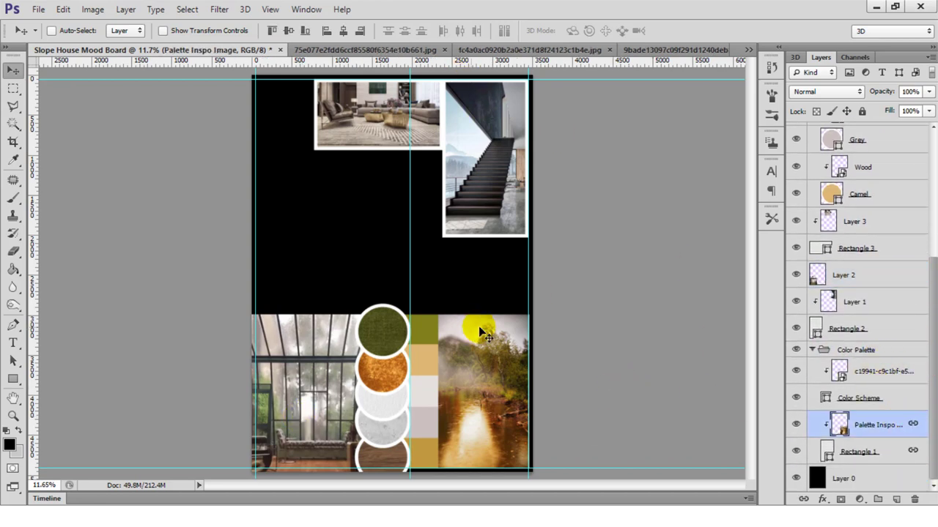
pyautogui.click(867, 454)
pyautogui.moveTo(370, 60); pyautogui.dragTo(447, 315)
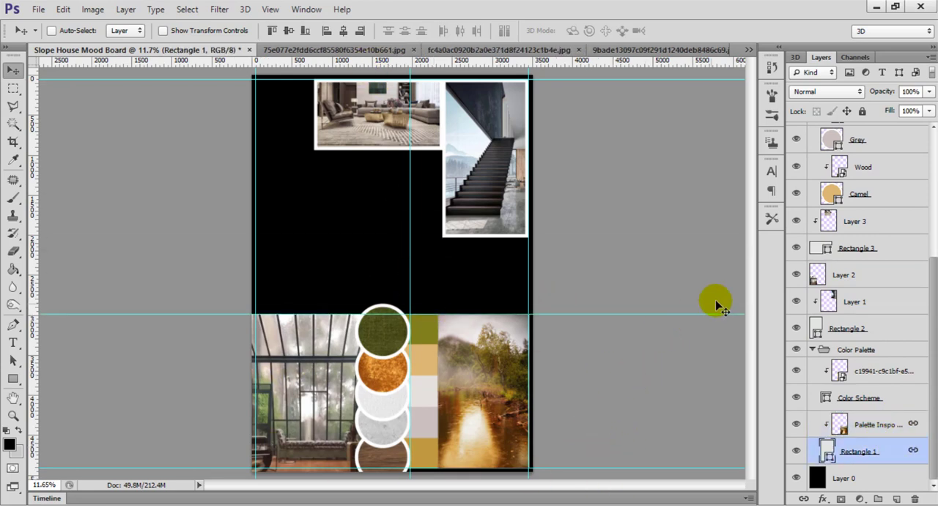
pyautogui.click(813, 352)
pyautogui.scroll(3, 915, 440)
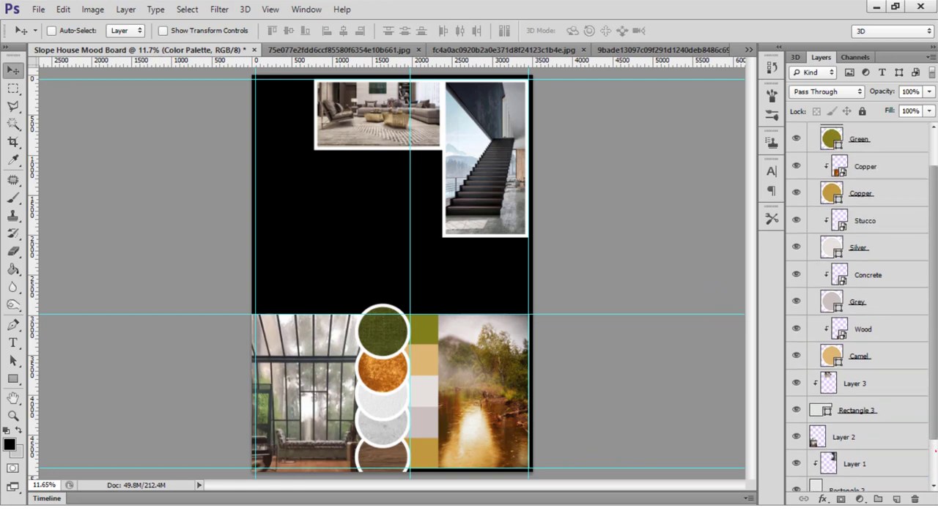
pyautogui.scroll(2, 864, 293)
pyautogui.click(812, 131)
# Move the sofa photo (Layer 3) up to the top edge and drag all three guides off
pyautogui.click(873, 152)
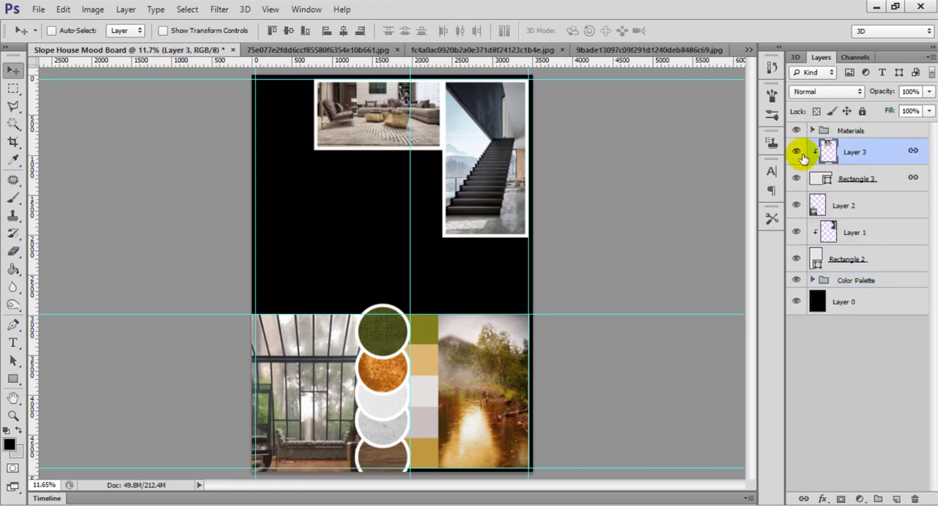
pyautogui.moveTo(378, 131); pyautogui.dragTo(374, 126)
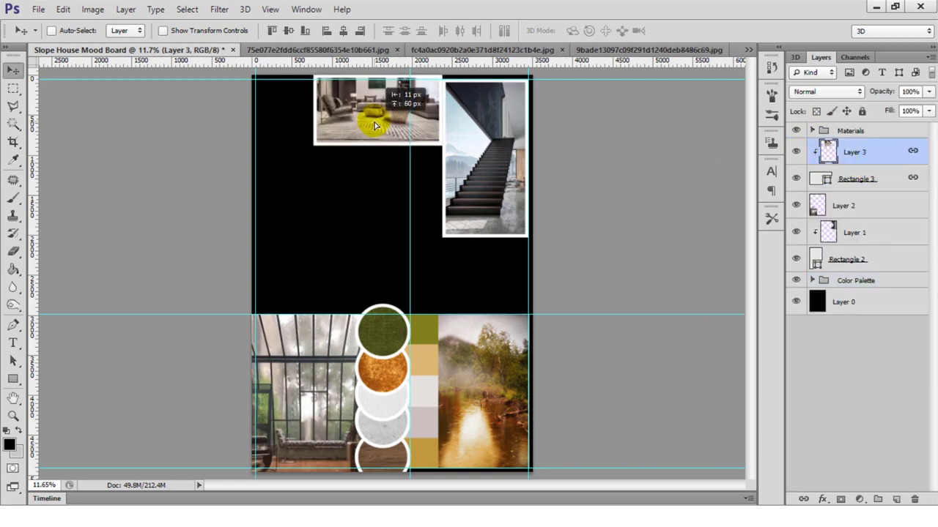
pyautogui.moveTo(410, 94)
pyautogui.mouseDown()
pyautogui.moveTo(244, 183)
pyautogui.moveTo(107, 205)
pyautogui.mouseUp()
pyautogui.moveTo(529, 270); pyautogui.dragTo(885, 180)
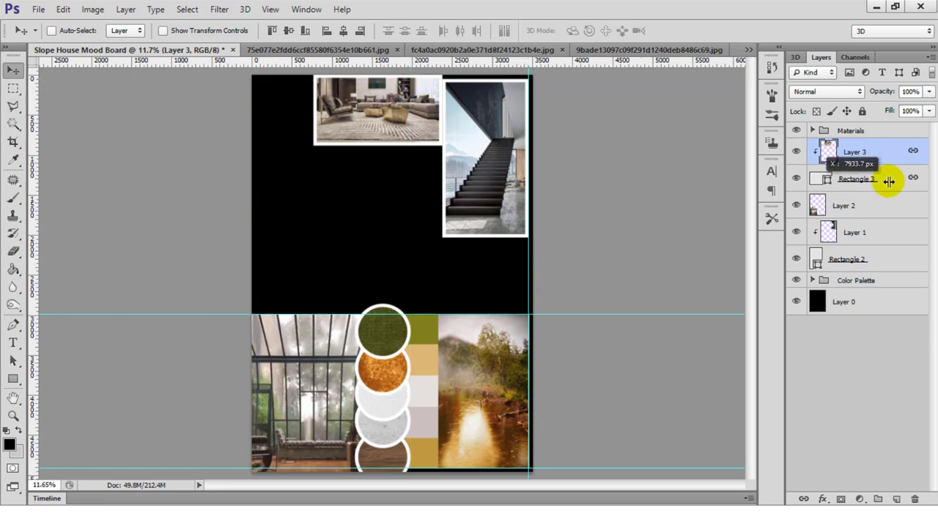
pyautogui.moveTo(569, 315)
pyautogui.mouseDown()
pyautogui.moveTo(592, 494)
pyautogui.moveTo(583, 494)
pyautogui.mouseUp()
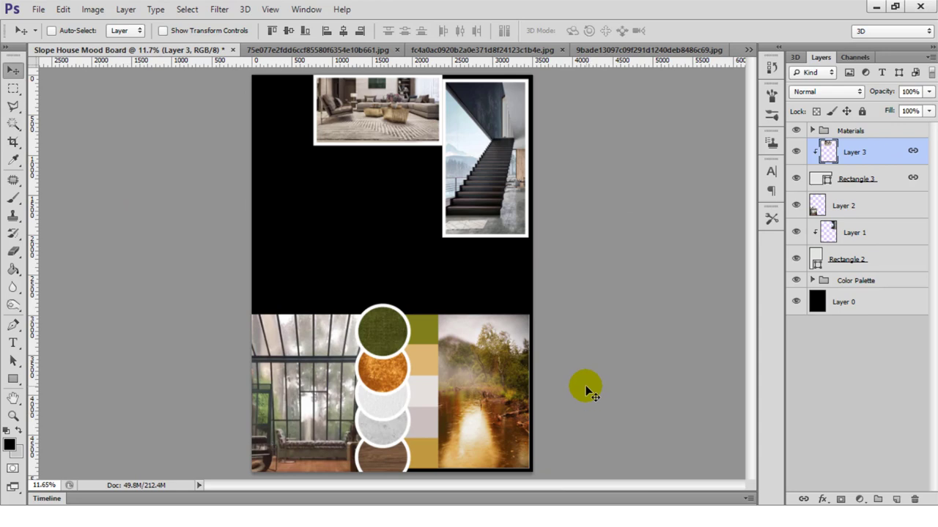
# Shift the staircase photo (Layer 1) toward the board's top-right corner
pyautogui.click(887, 205)
pyautogui.click(906, 233)
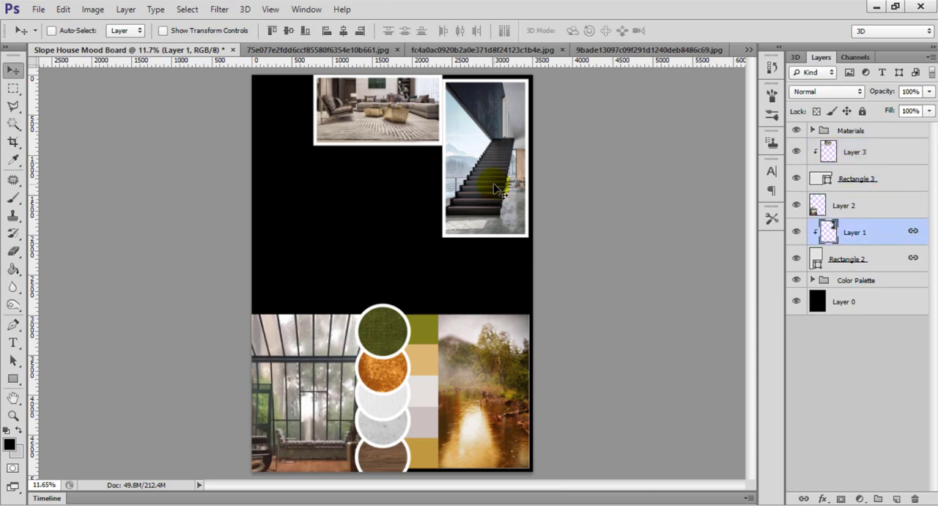
pyautogui.moveTo(491, 183); pyautogui.dragTo(499, 185)
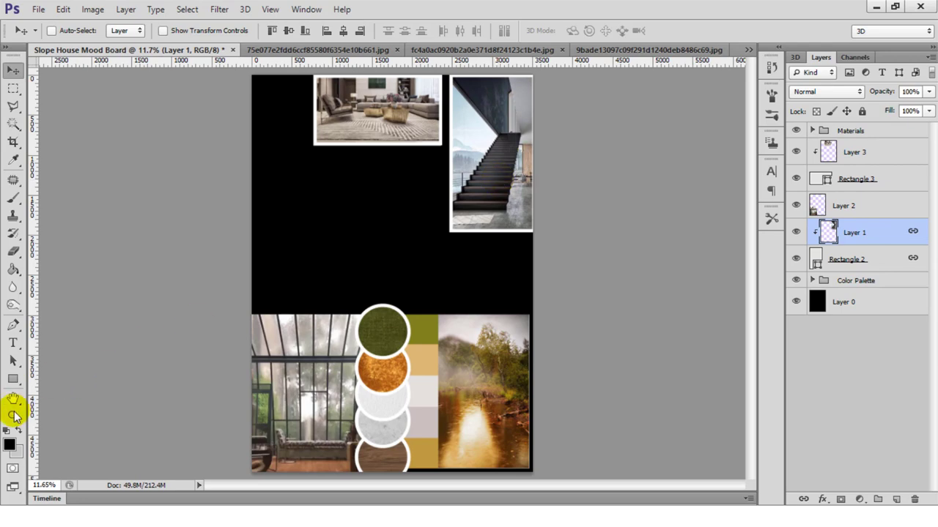
pyautogui.click(14, 415)
# Zoom in and nudge the staircase photo into place
pyautogui.click(526, 79)
pyautogui.click(100, 122)
pyautogui.press('v')
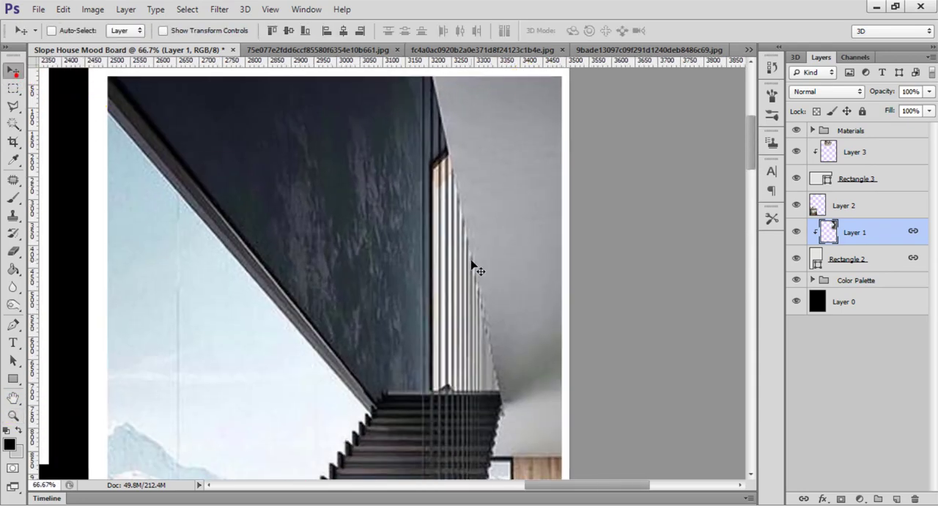
pyautogui.moveTo(477, 265); pyautogui.dragTo(450, 255)
pyautogui.scroll(3, 753, 141)
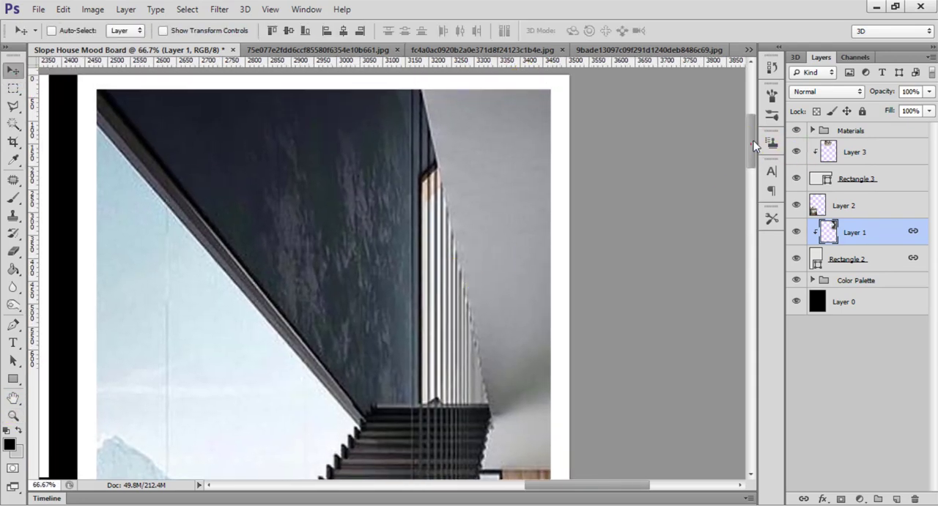
# Shift the sofa photo slightly right in its frame and fit the board on screen
pyautogui.press('z')
pyautogui.moveTo(551, 481); pyautogui.dragTo(501, 483)
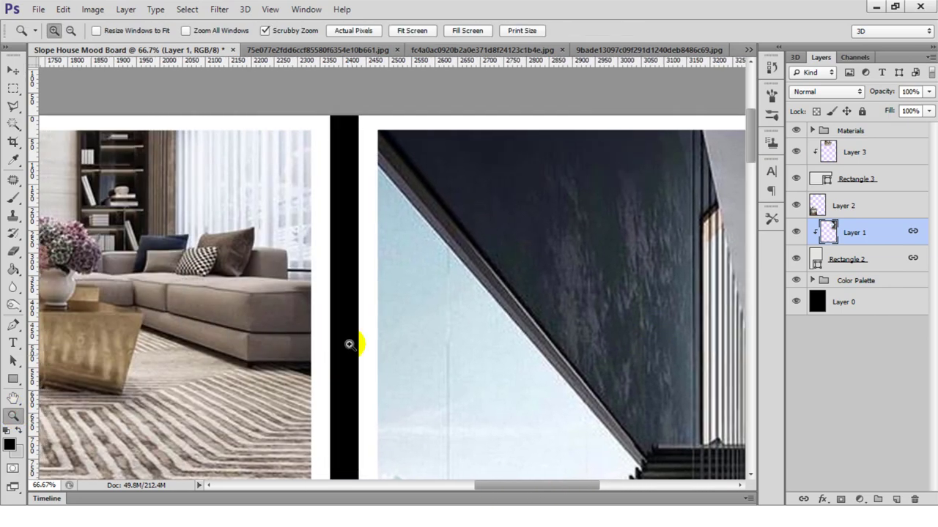
pyautogui.click(883, 155)
pyautogui.press('v')
pyautogui.moveTo(244, 238); pyautogui.dragTo(274, 246)
pyautogui.press('z')
pyautogui.rightClick(331, 267)
pyautogui.click(380, 277)
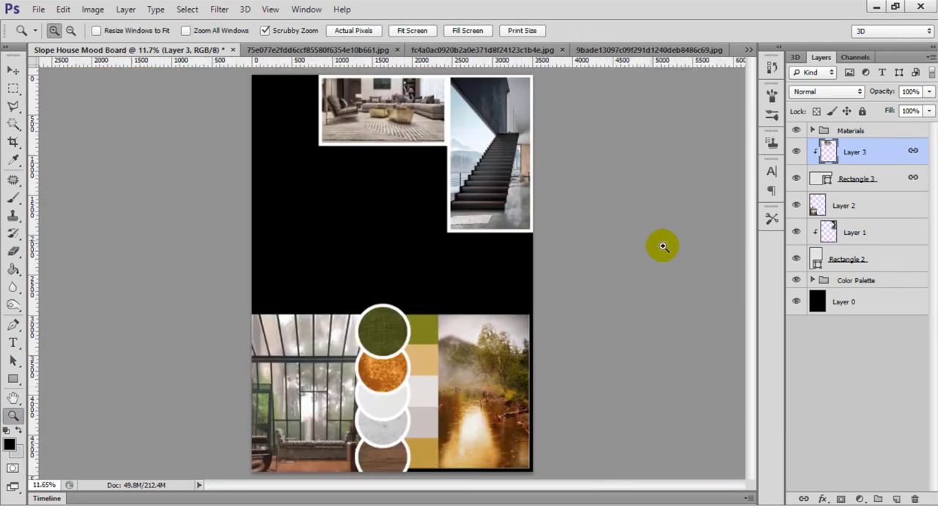
# Drag the double-height interior photo from its own document onto the mood board
pyautogui.click(334, 50)
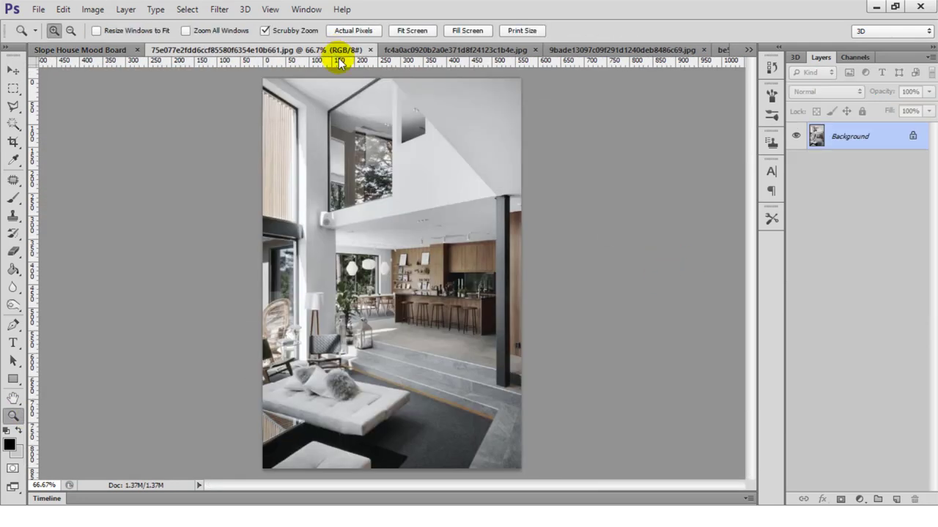
pyautogui.click(106, 50)
pyautogui.click(252, 50)
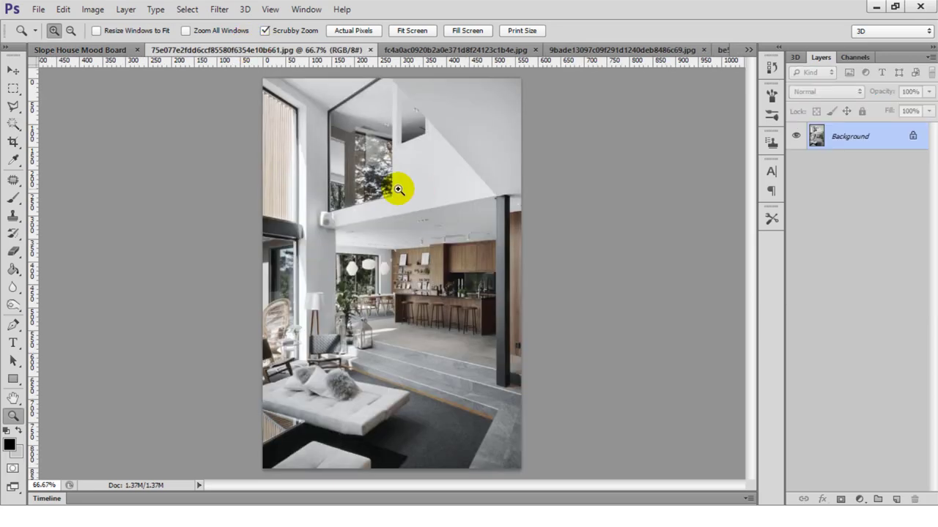
pyautogui.click(14, 71)
pyautogui.moveTo(383, 370); pyautogui.dragTo(348, 257)
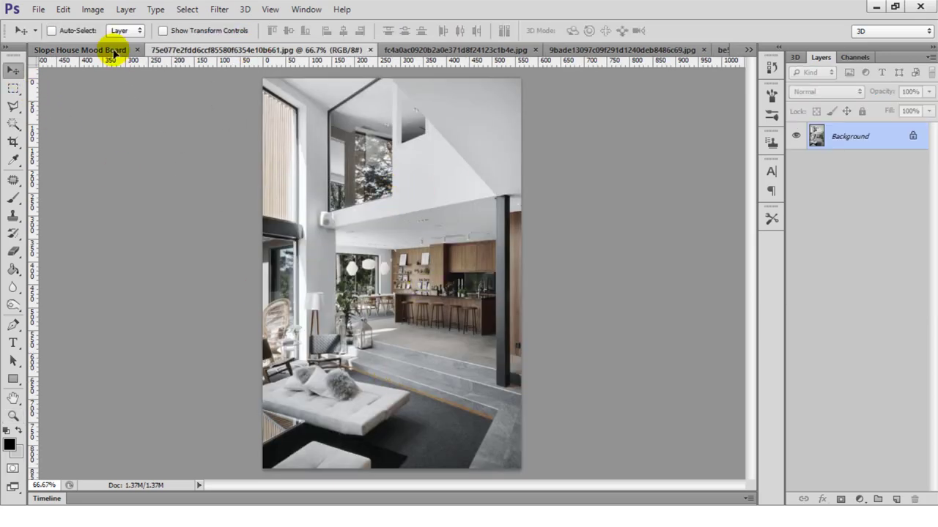
# Scale the interior photo up to about 314% over the middle-left area and apply it
pyautogui.hotkey('ctrl', 't')
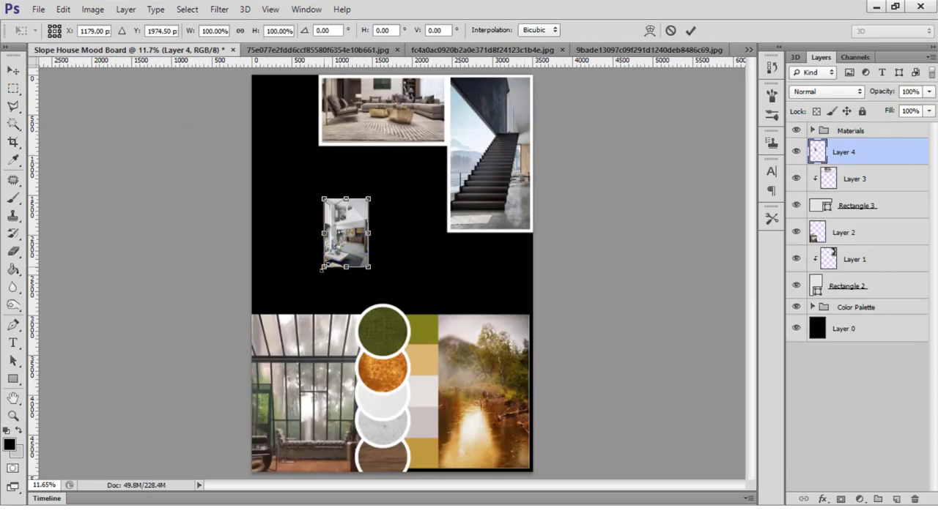
pyautogui.moveTo(322, 268)
pyautogui.mouseDown()
pyautogui.moveTo(325, 360)
pyautogui.moveTo(330, 340)
pyautogui.mouseUp()
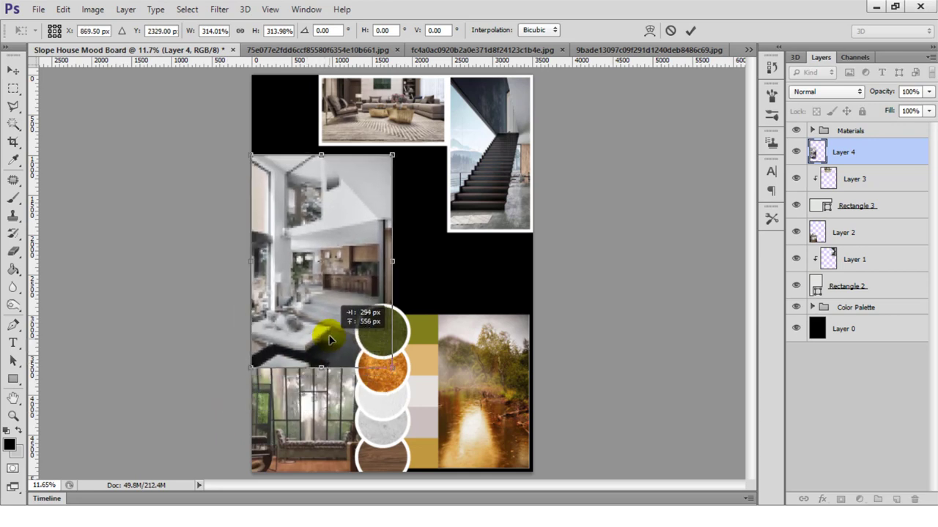
pyautogui.moveTo(329, 339); pyautogui.dragTo(328, 359)
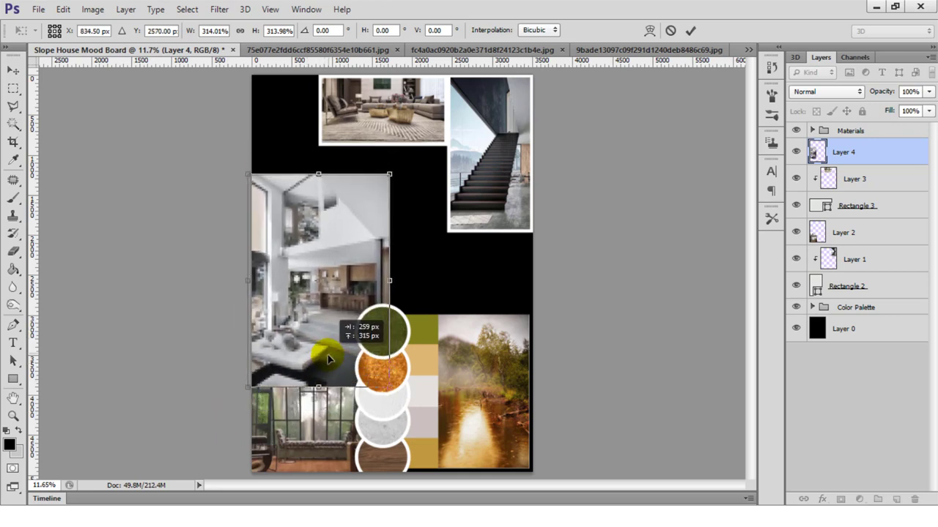
pyautogui.press('Return')
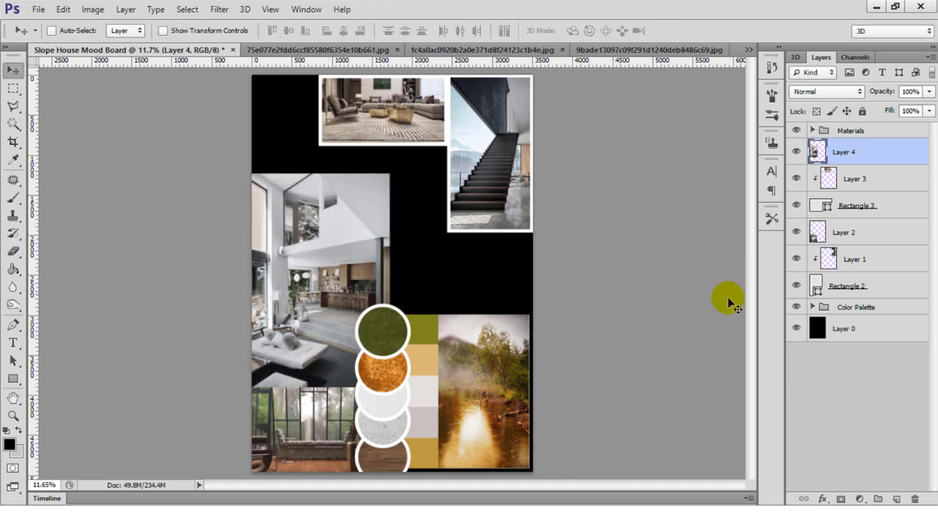
# Draw a middle-left frame rectangle and clip the interior photo (Layer 4) into it
pyautogui.click(13, 379)
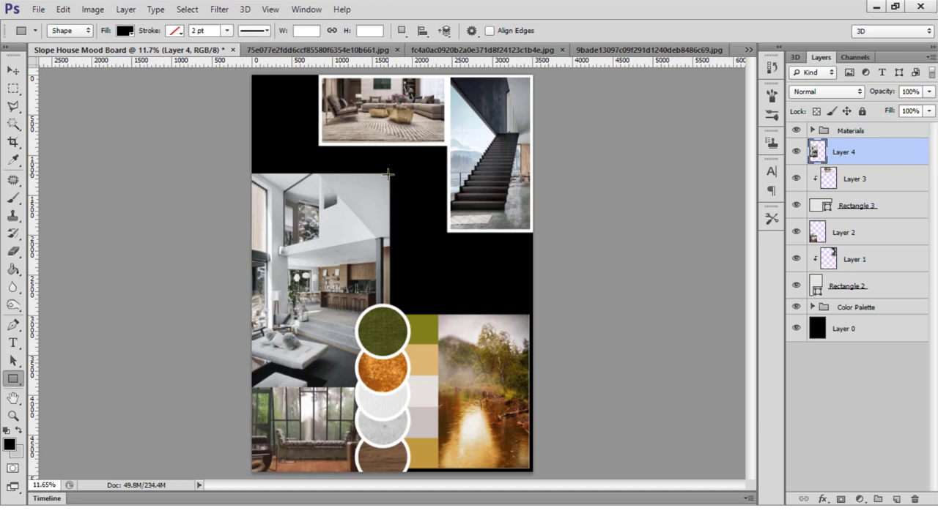
pyautogui.moveTo(388, 173); pyautogui.dragTo(249, 315)
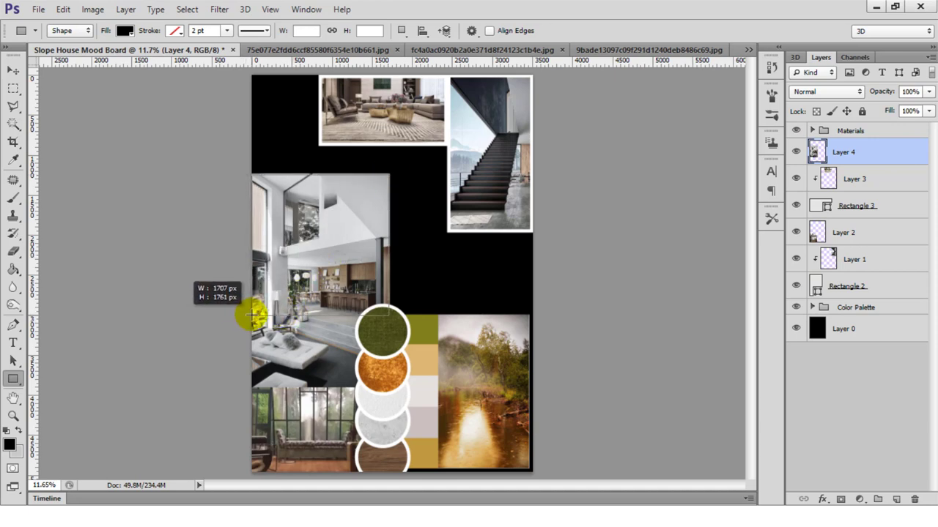
pyautogui.moveTo(250, 315); pyautogui.dragTo(249, 314)
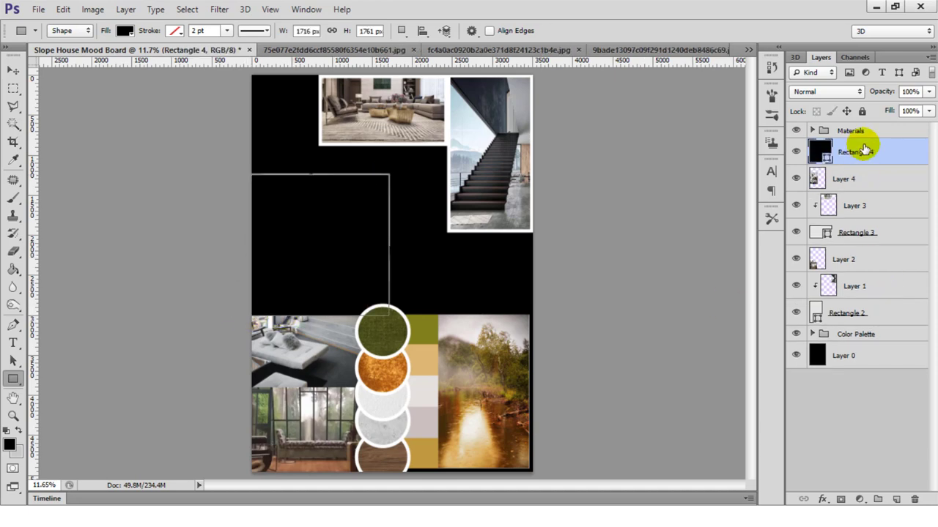
pyautogui.moveTo(868, 170); pyautogui.dragTo(815, 152)
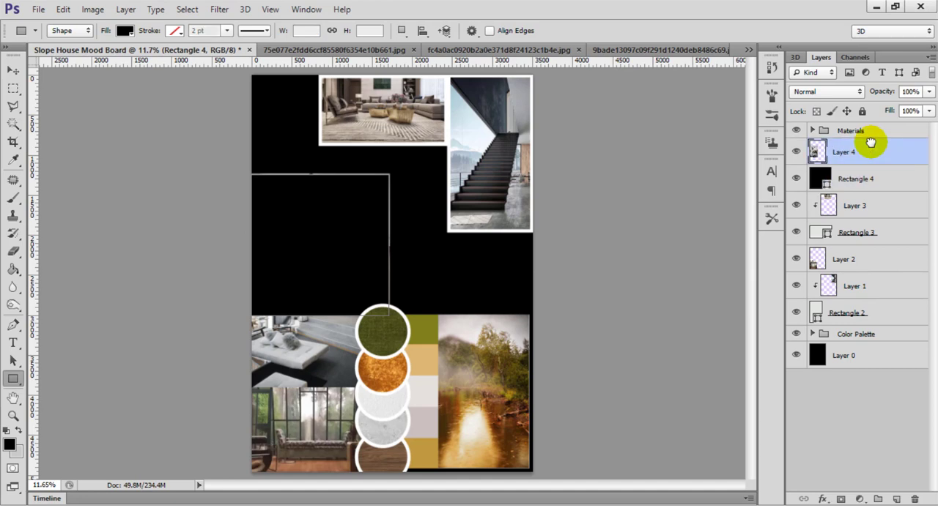
pyautogui.keyDown('alt'); pyautogui.click(817, 161); pyautogui.keyUp('alt')
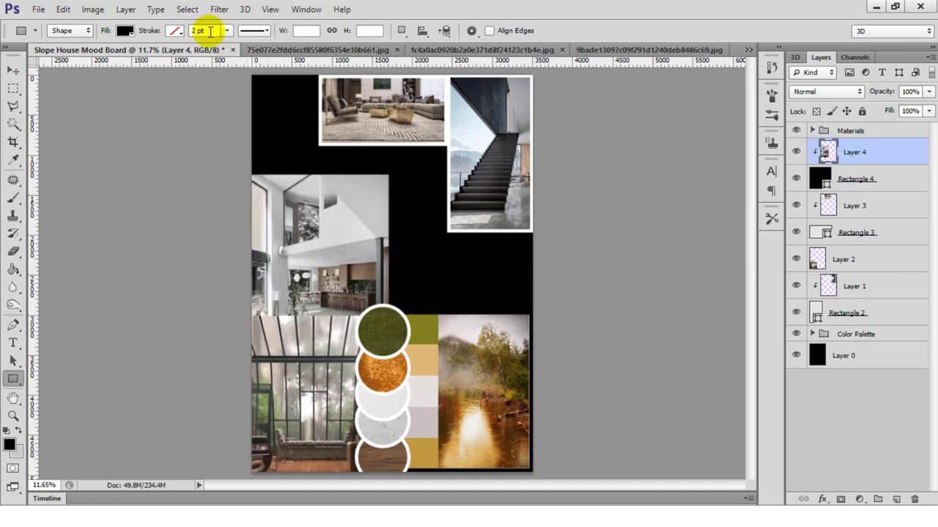
# Set the frame's stroke to white and redo the interior photo's clipping mask
pyautogui.click(174, 30)
pyautogui.click(105, 90)
pyautogui.click(192, 31)
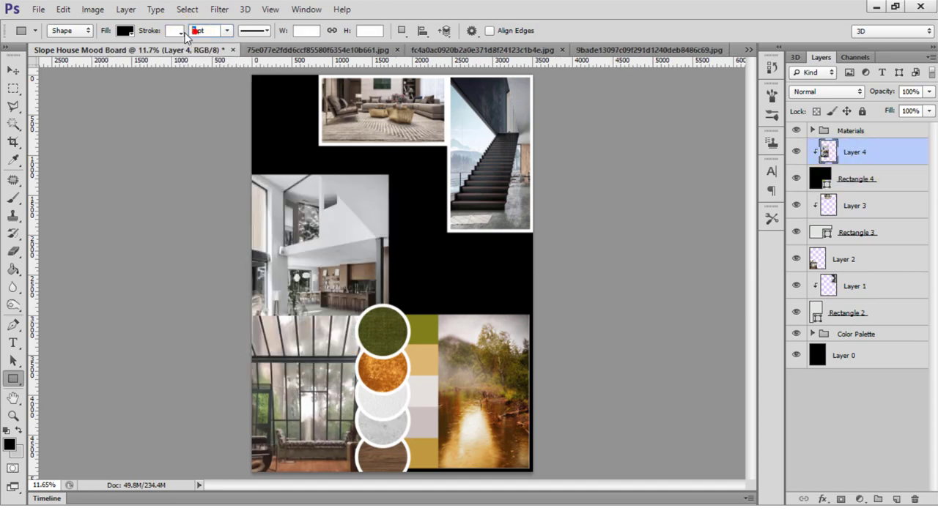
pyautogui.write('10')
pyautogui.click(894, 161)
pyautogui.hotkey('ctrl', 'alt', 'g')
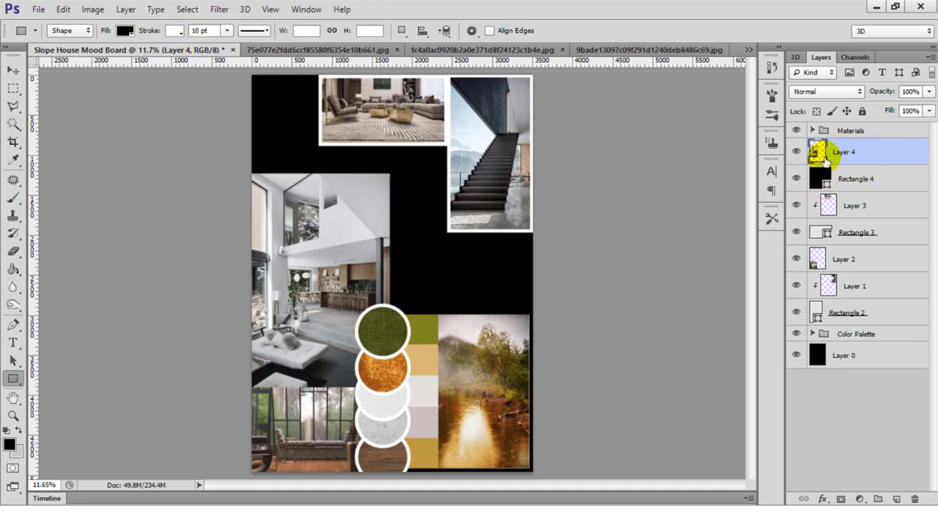
pyautogui.keyDown('alt'); pyautogui.click(815, 157); pyautogui.keyUp('alt')
# Give the middle-left rectangle a white 10 pt border
pyautogui.click(889, 180)
pyautogui.click(175, 30)
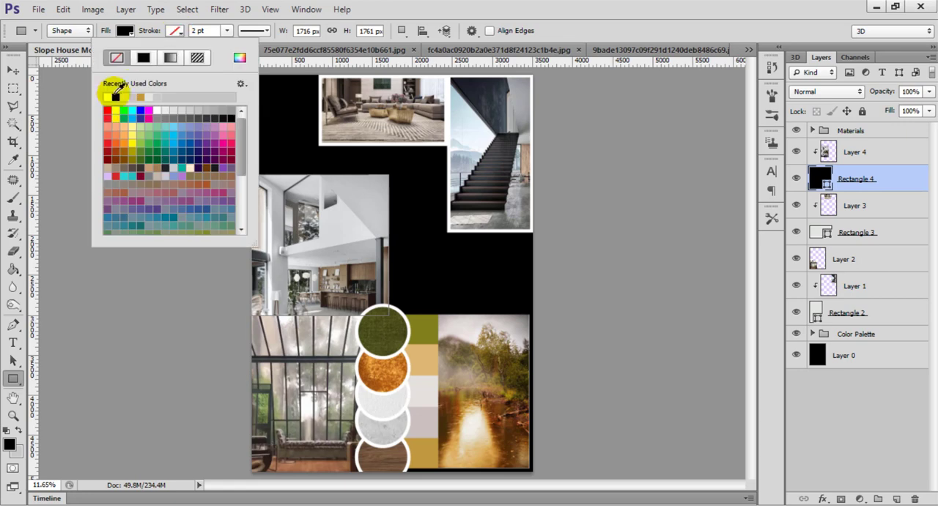
pyautogui.click(193, 33)
pyautogui.write('10')
pyautogui.press('Return')
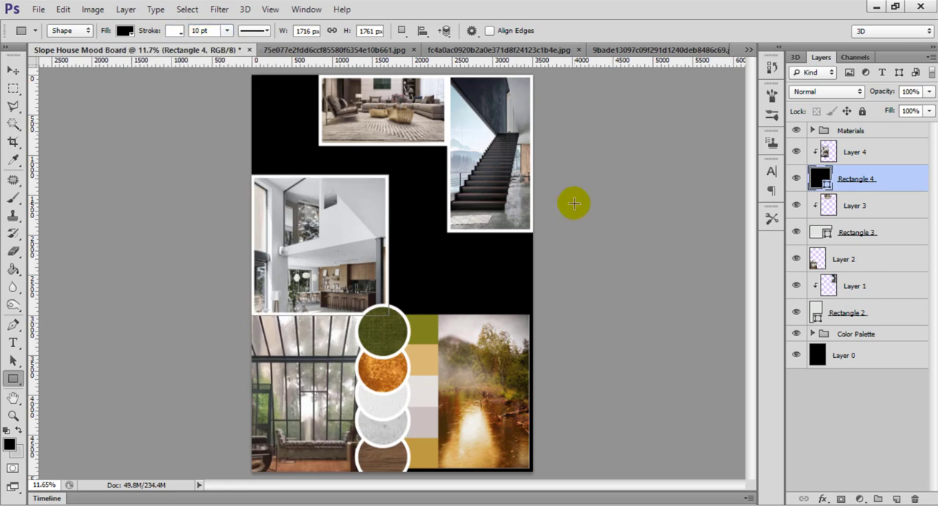
pyautogui.click(871, 260)
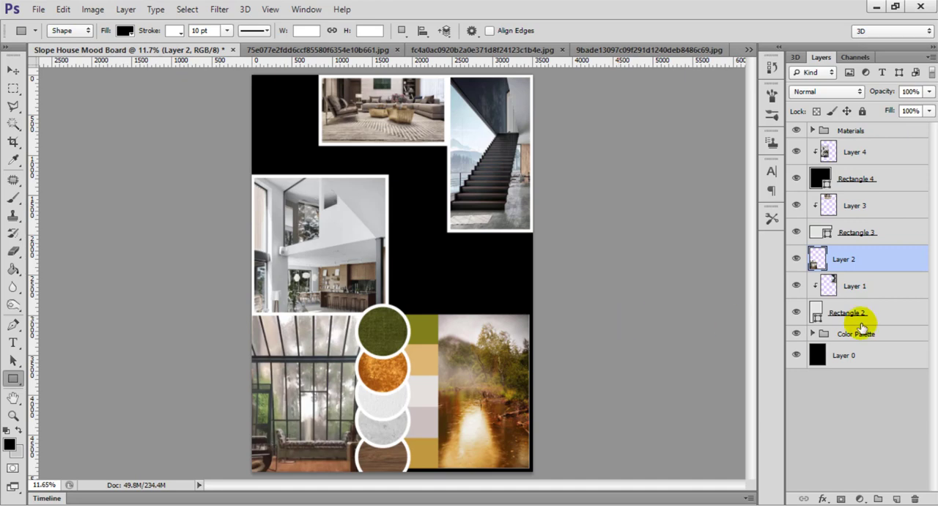
# Draw Rectangle 5 over the lower-left area and stack the window photo (Layer 2) above it
pyautogui.click(13, 71)
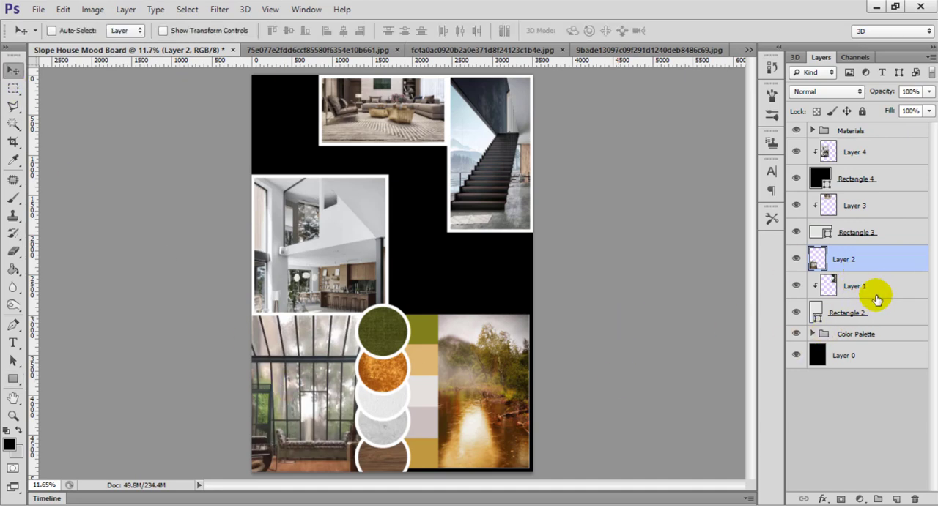
pyautogui.click(873, 259)
pyautogui.press('u')
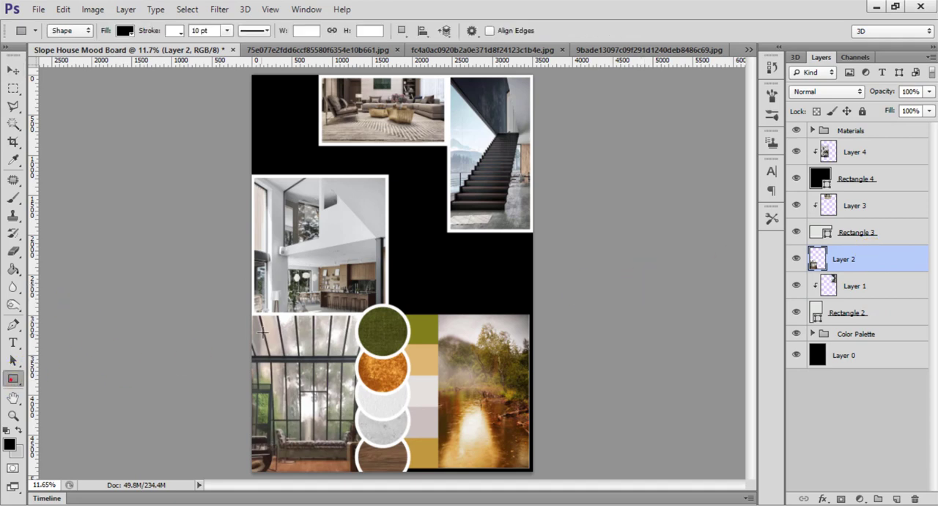
pyautogui.moveTo(250, 316)
pyautogui.mouseDown()
pyautogui.moveTo(377, 480)
pyautogui.moveTo(381, 470)
pyautogui.mouseUp()
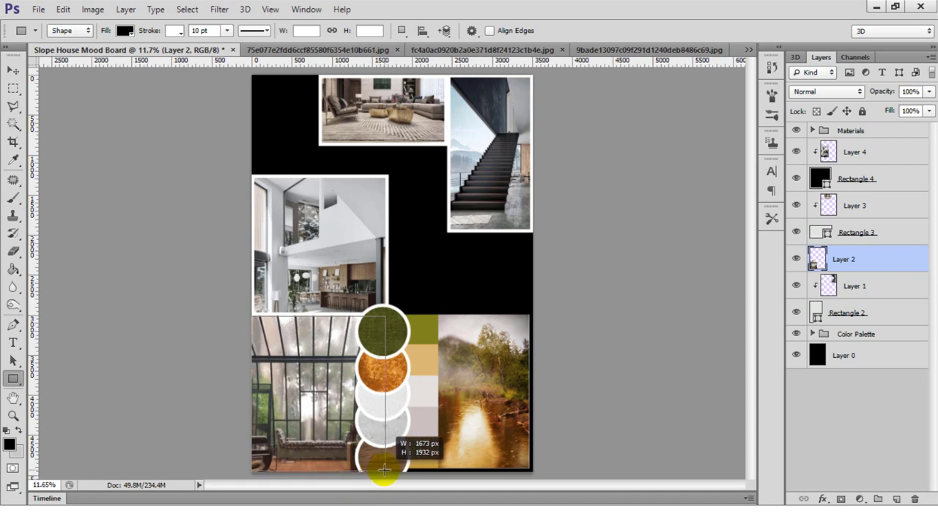
pyautogui.moveTo(384, 473); pyautogui.dragTo(383, 473)
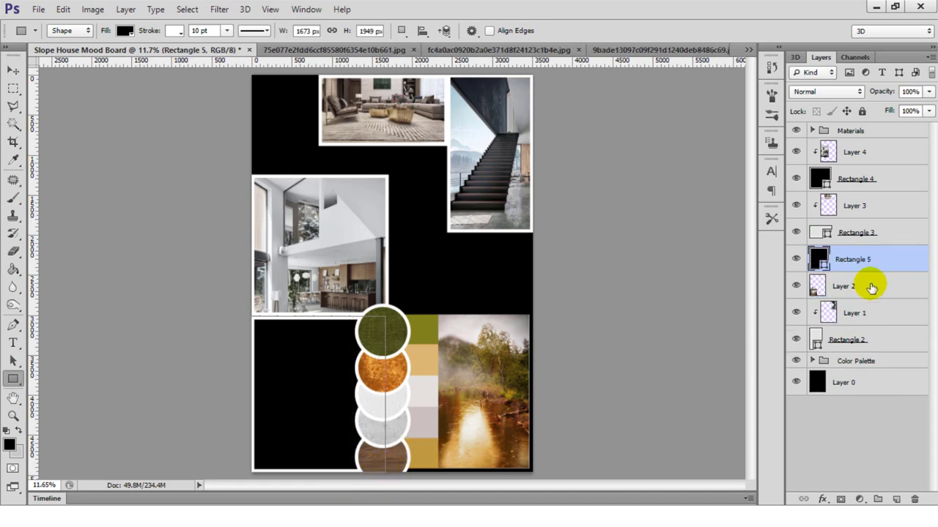
pyautogui.moveTo(868, 253); pyautogui.dragTo(824, 264)
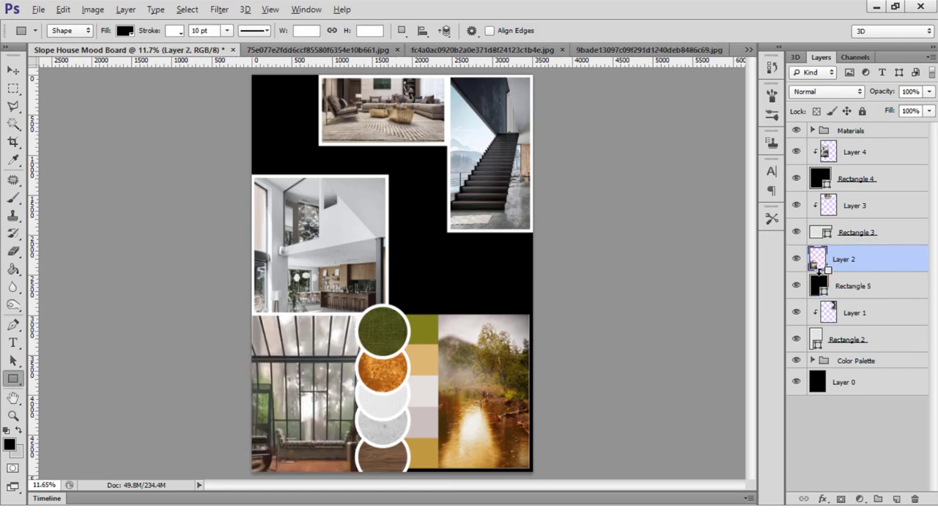
# Clip the window photo into its lower-left frame and link Layer 4 with Rectangle 4
pyautogui.keyDown('shift'); pyautogui.click(879, 287); pyautogui.keyUp('shift')
pyautogui.rightClick(896, 286)
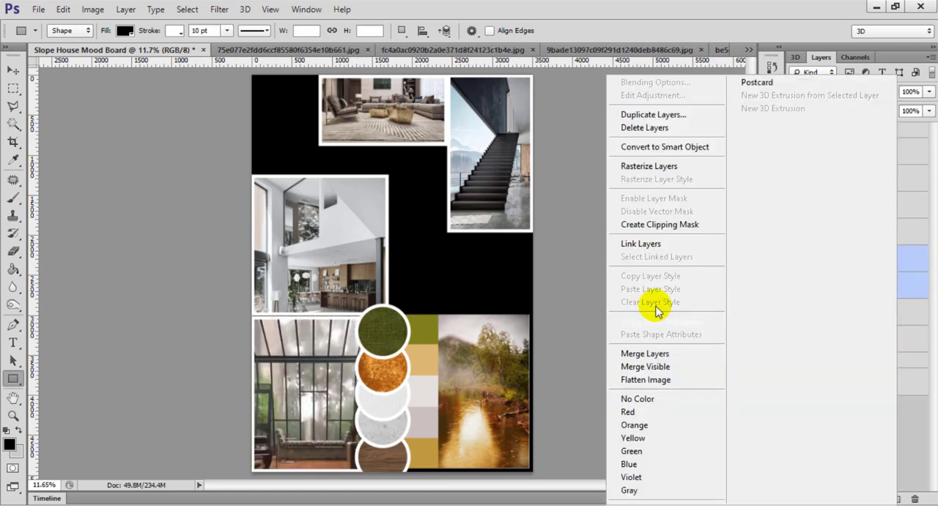
pyautogui.click(656, 308)
pyautogui.click(889, 205)
pyautogui.click(887, 151)
pyautogui.keyDown('shift'); pyautogui.click(890, 179); pyautogui.keyUp('shift')
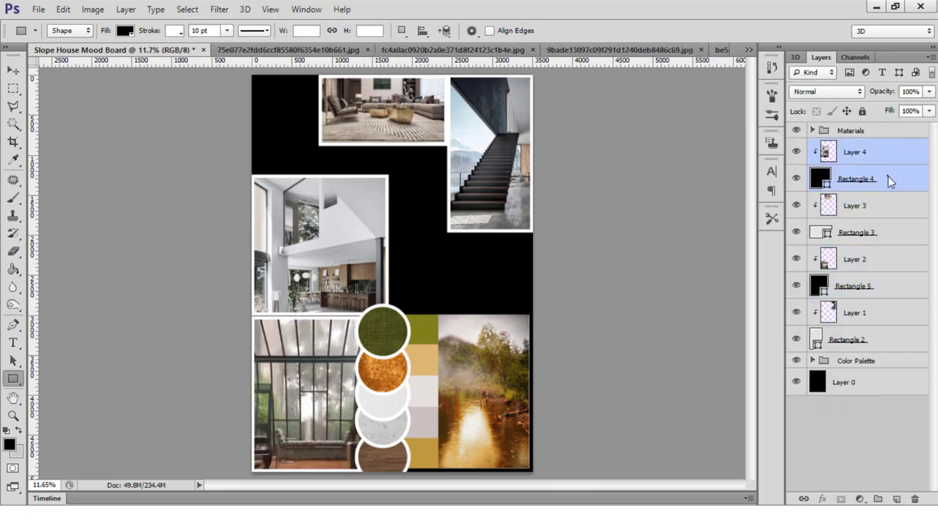
pyautogui.rightClick(889, 178)
pyautogui.click(670, 243)
# Nudge the linked interior photo and frame slightly down, then fit the board on screen
pyautogui.click(14, 412)
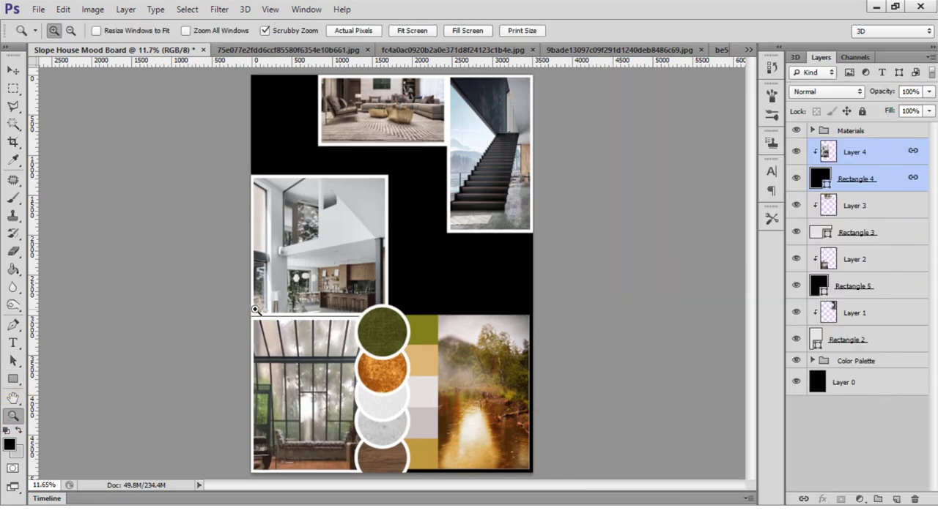
pyautogui.click(62, 152)
pyautogui.press('v')
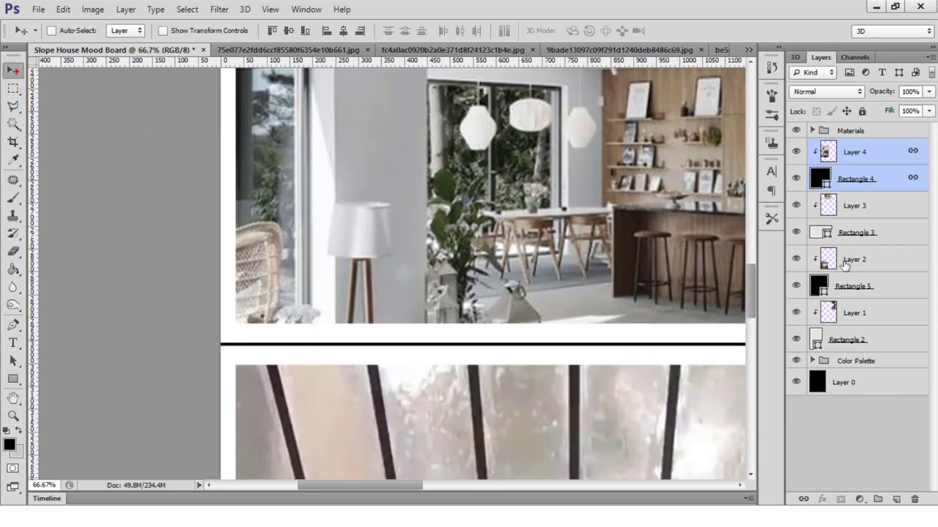
pyautogui.moveTo(353, 310)
pyautogui.mouseDown()
pyautogui.moveTo(355, 318)
pyautogui.moveTo(336, 314)
pyautogui.mouseUp()
pyautogui.press('z')
pyautogui.hotkey('ctrl', '0')
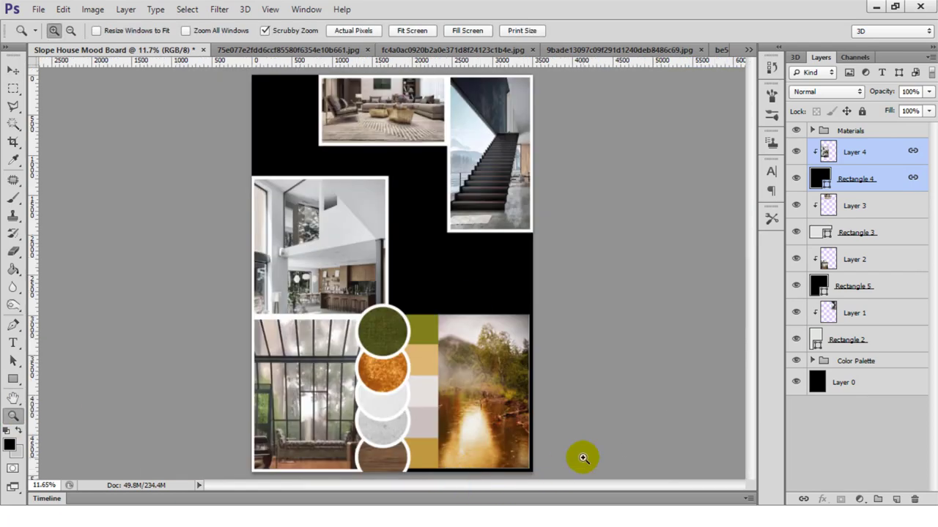
# Give Rectangle 1, the landscape frame, a white 10 pt outline
pyautogui.click(812, 360)
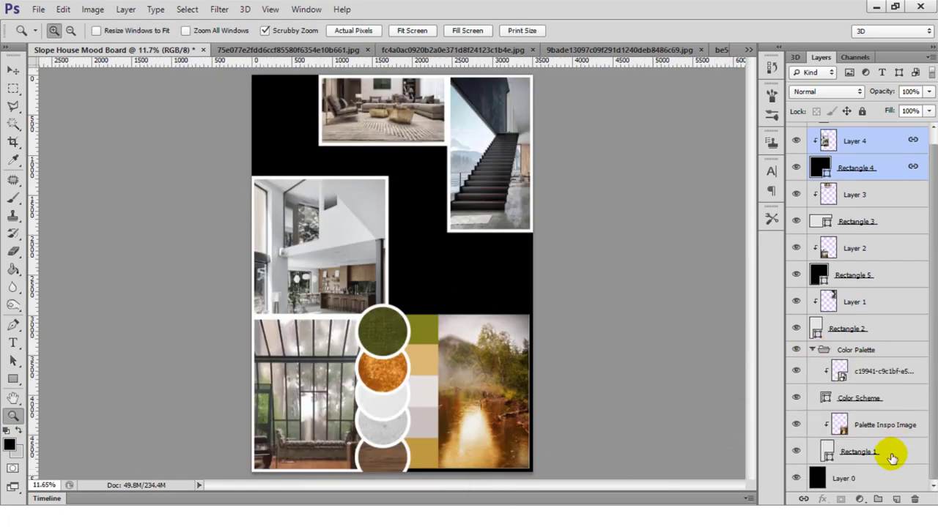
pyautogui.click(893, 455)
pyautogui.click(13, 379)
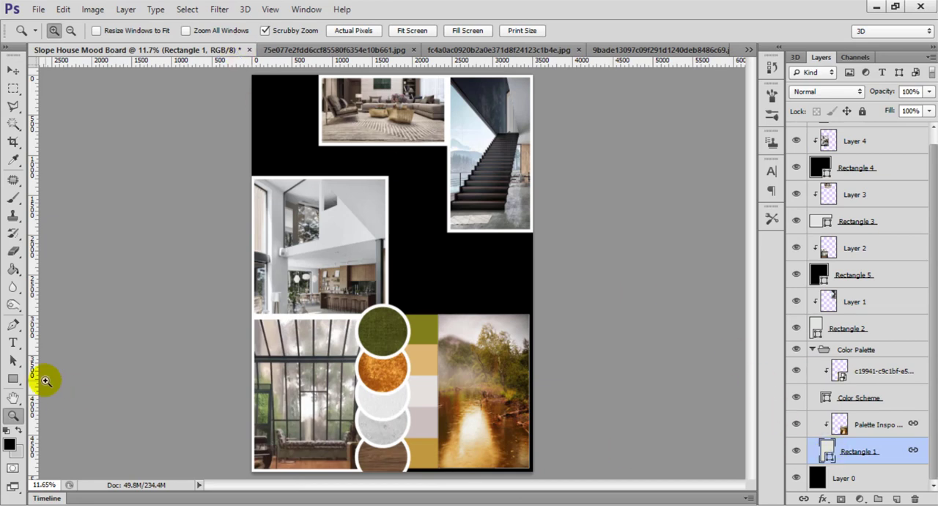
pyautogui.click(127, 30)
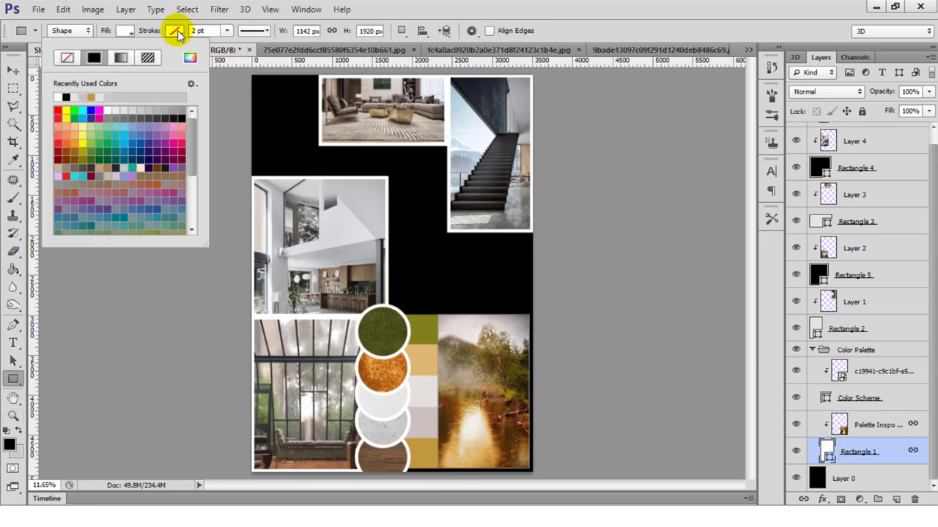
pyautogui.click(110, 94)
pyautogui.click(192, 32)
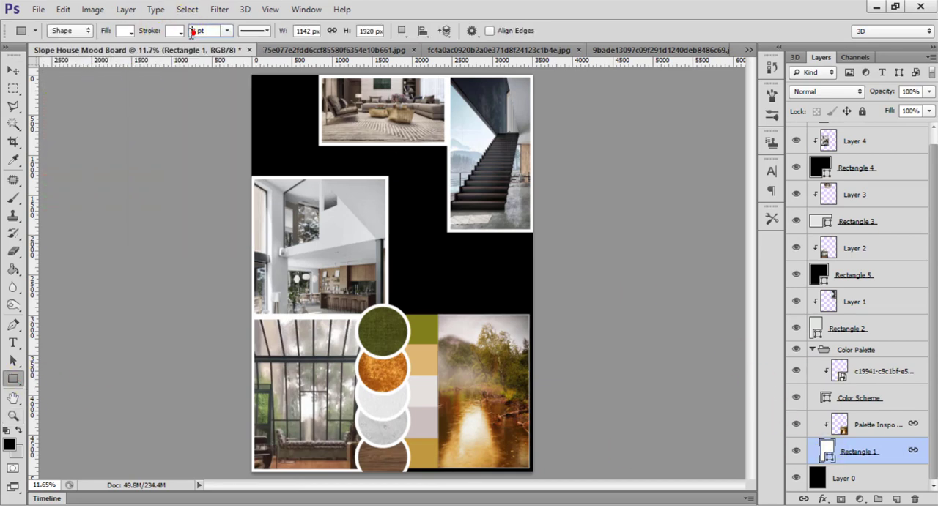
pyautogui.write('10')
pyautogui.press('Return')
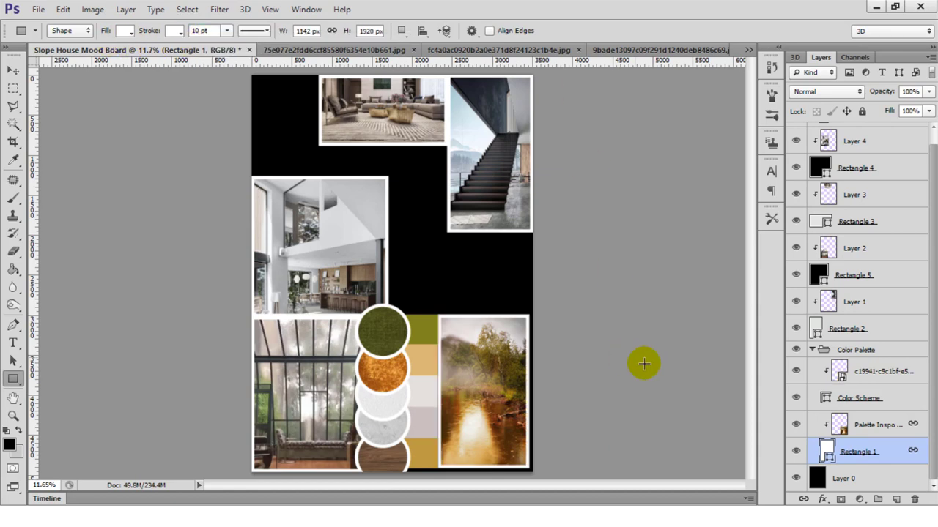
# Give the Color Scheme palette strip a white outline as well
pyautogui.click(894, 400)
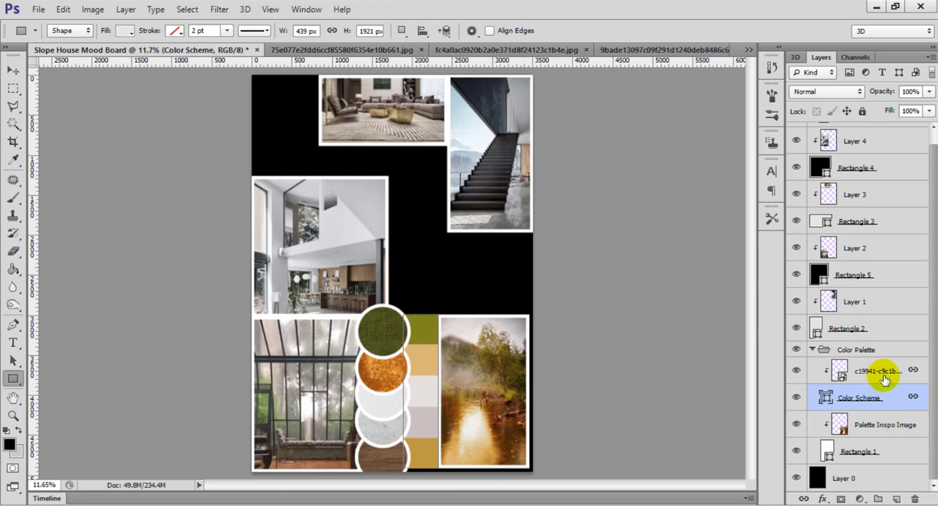
pyautogui.click(178, 34)
pyautogui.click(107, 97)
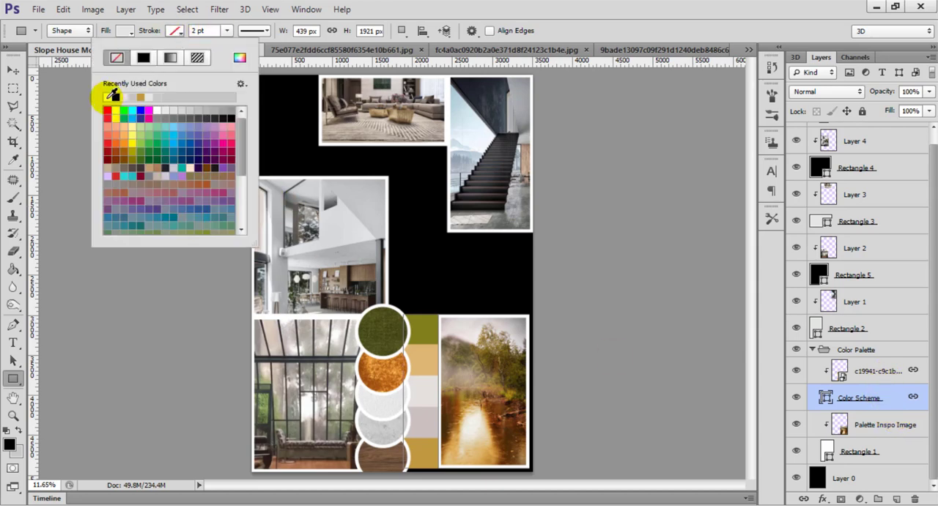
pyautogui.click(192, 30)
pyautogui.write('10')
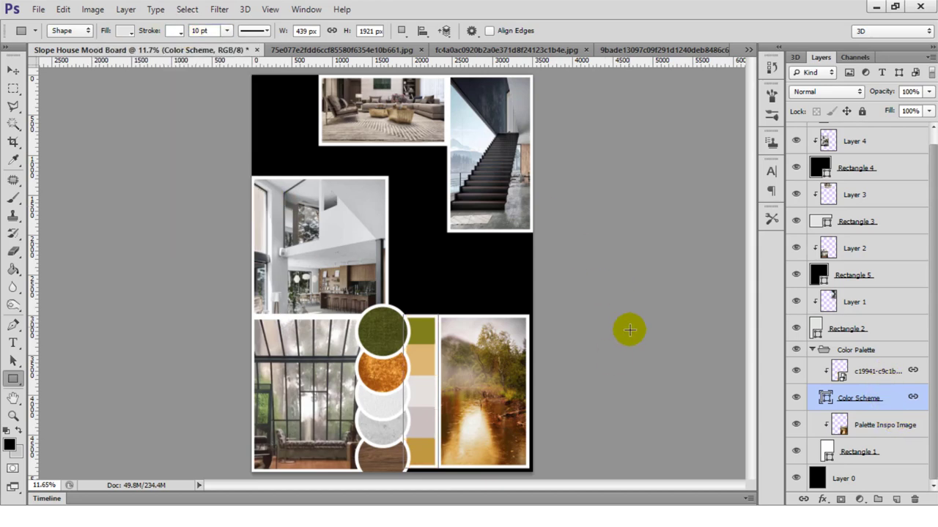
# Enlarge the palette image, colour strip and Rectangle 1 together into the bottom-right corner
pyautogui.keyDown('shift'); pyautogui.click(872, 372); pyautogui.keyUp('shift')
pyautogui.keyDown('shift'); pyautogui.click(879, 425); pyautogui.keyUp('shift')
pyautogui.keyDown('shift'); pyautogui.click(886, 460); pyautogui.keyUp('shift')
pyautogui.hotkey('ctrl', 't')
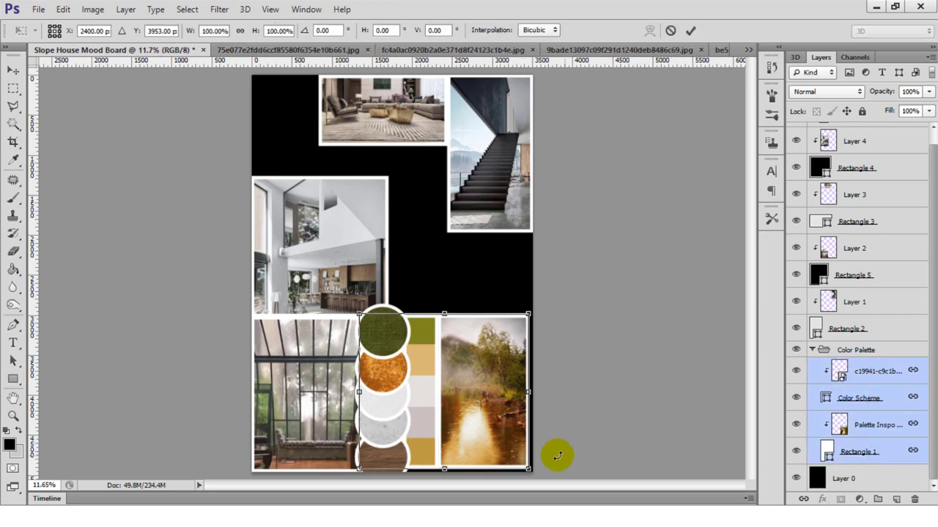
pyautogui.moveTo(528, 469); pyautogui.dragTo(532, 474)
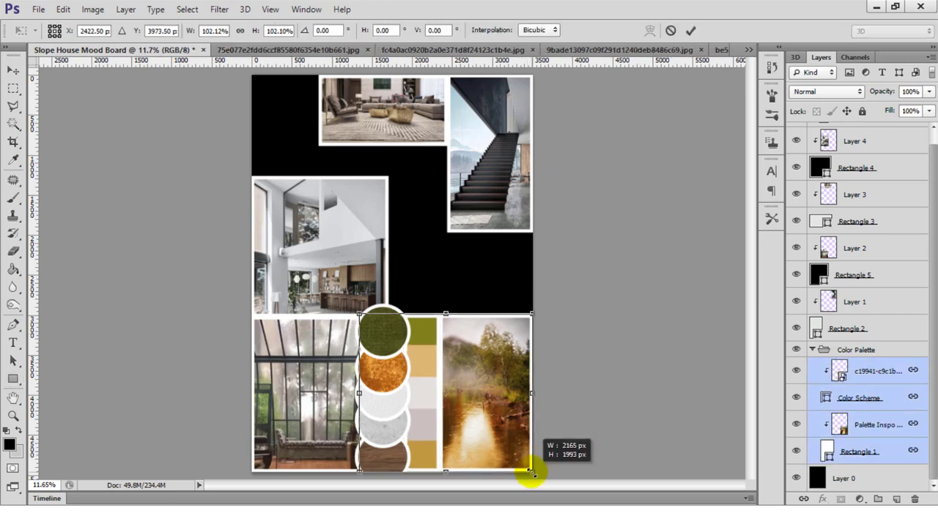
pyautogui.press('Return')
# Close the used kitchen interior photo document (75e077e)
pyautogui.press('u')
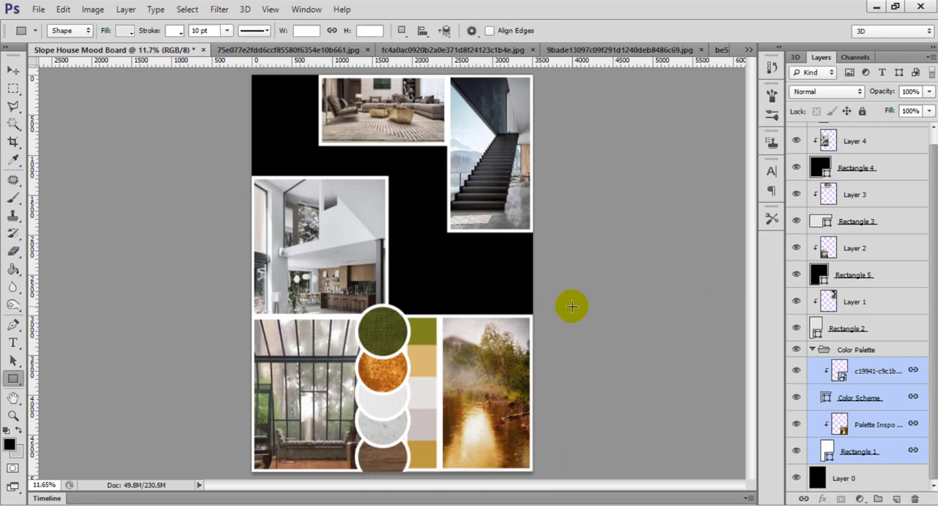
pyautogui.click(293, 49)
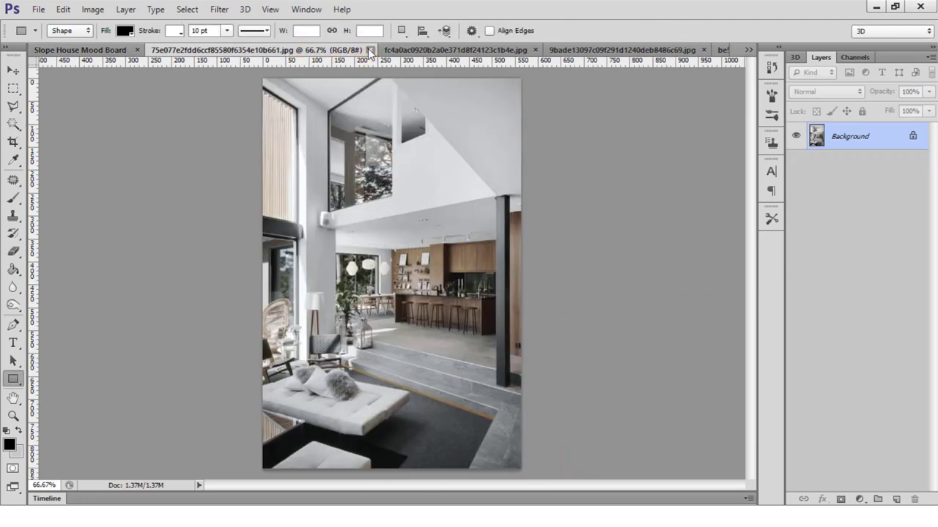
pyautogui.hotkey('ctrl', 'w')
pyautogui.click(309, 50)
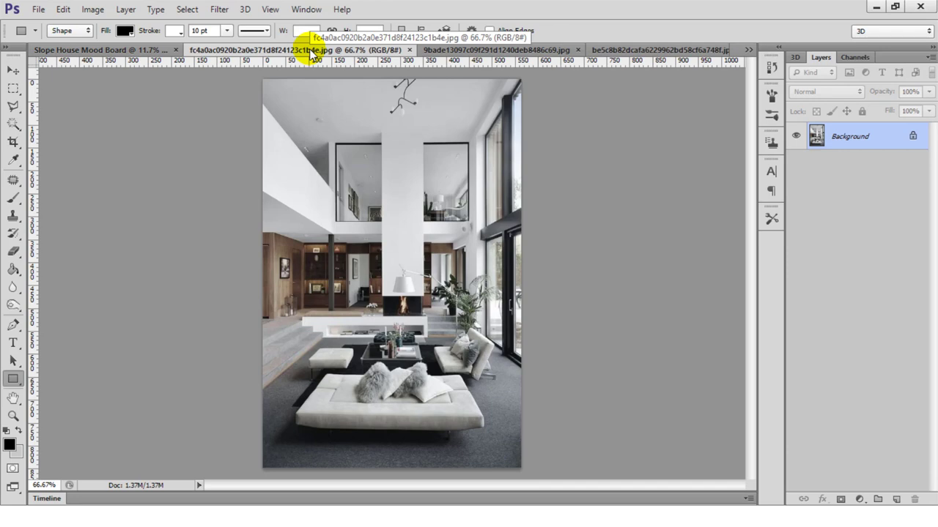
# Bring the courtyard photo onto the mood board's top-left as new Layer 5
pyautogui.press('v')
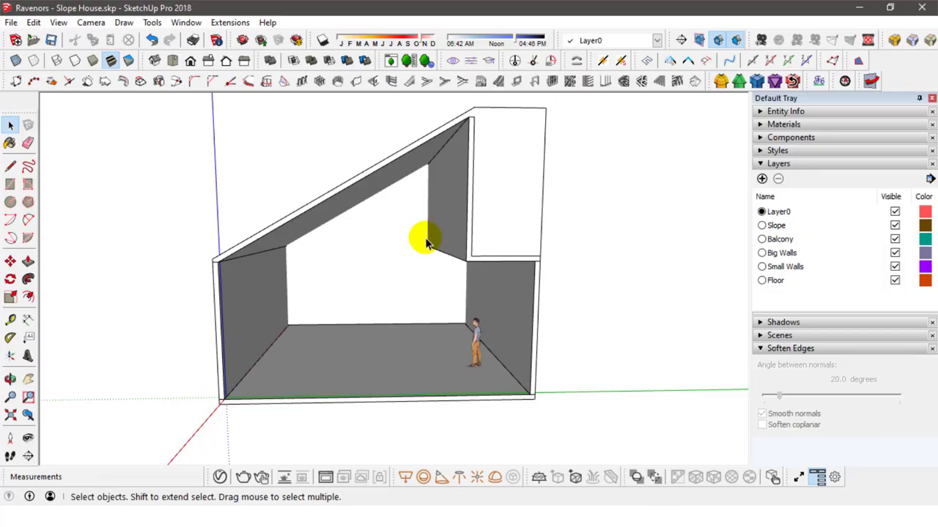
pyautogui.moveTo(429, 237)
pyautogui.mouseDown()
pyautogui.moveTo(503, 226)
pyautogui.moveTo(456, 310)
pyautogui.mouseUp()
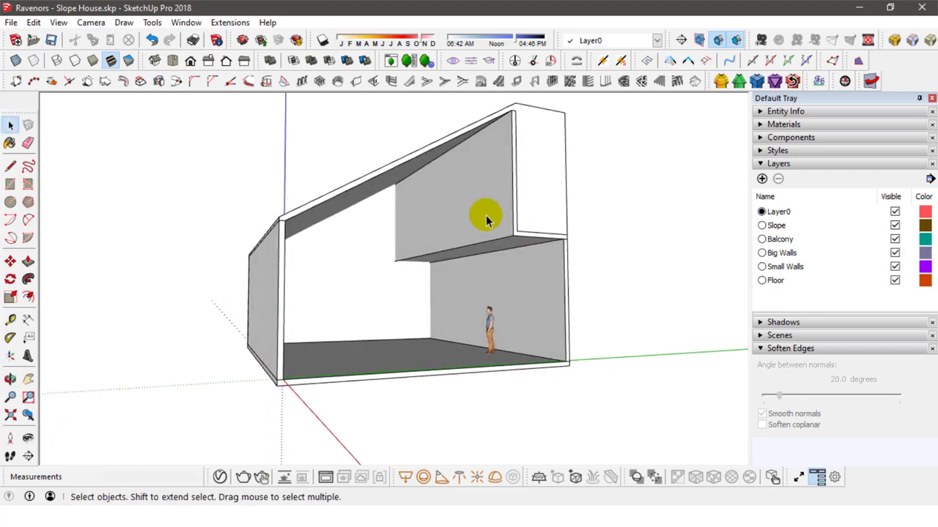
pyautogui.moveTo(487, 220); pyautogui.dragTo(477, 308)
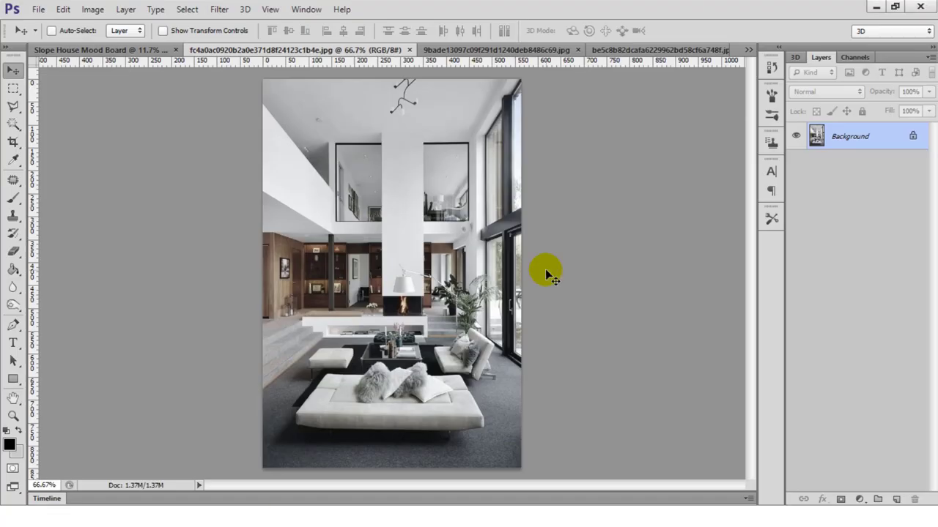
pyautogui.click(106, 50)
pyautogui.click(293, 51)
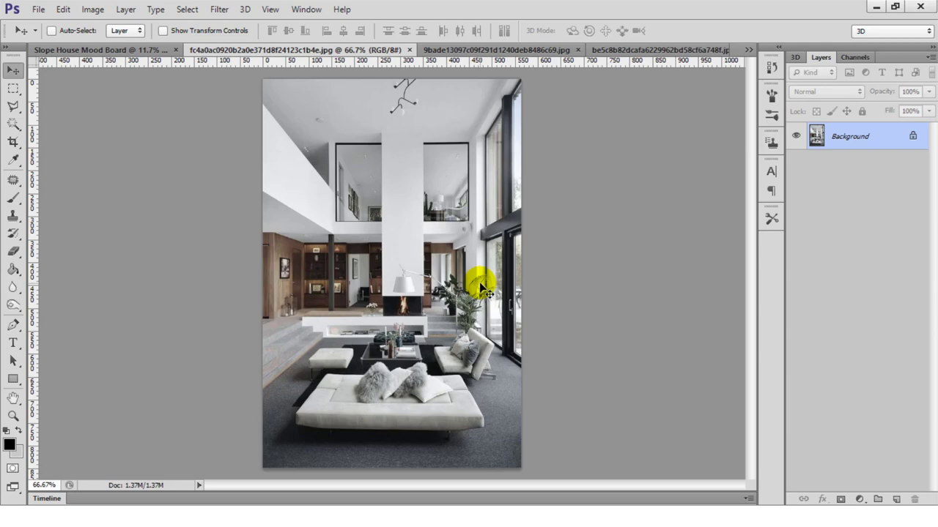
pyautogui.click(482, 49)
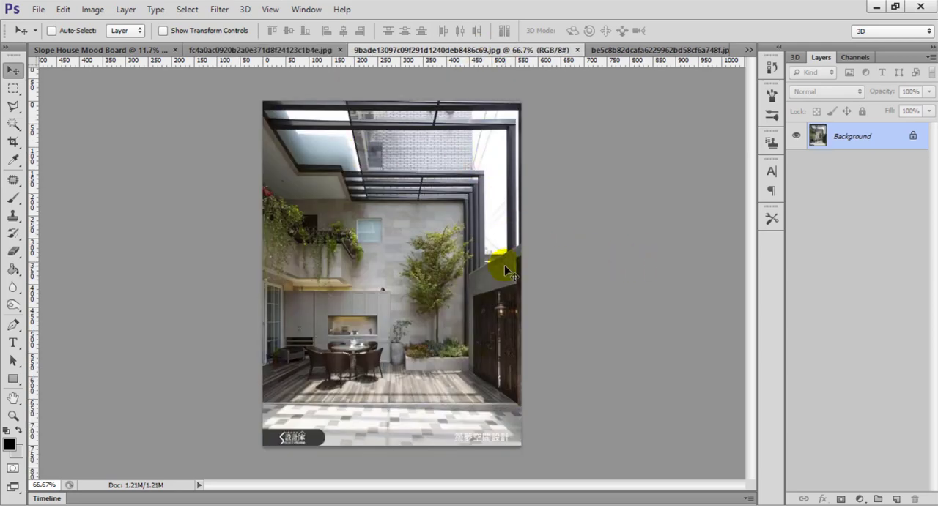
pyautogui.click(101, 50)
# Place the courtyard photo at the board's top-left and scale it to fit
pyautogui.moveTo(316, 254); pyautogui.dragTo(291, 157)
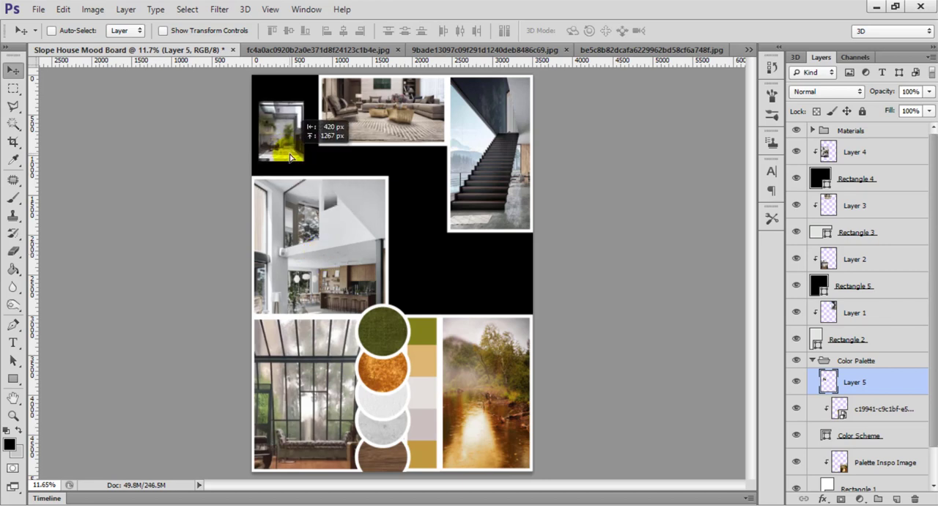
pyautogui.hotkey('ctrl', 't')
pyautogui.moveTo(188, 205); pyautogui.dragTo(186, 206)
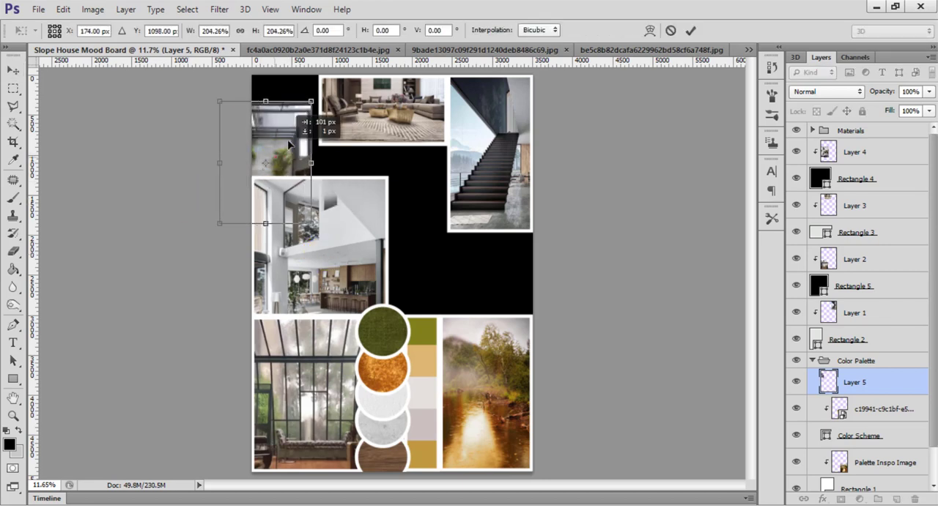
pyautogui.moveTo(274, 162); pyautogui.dragTo(288, 134)
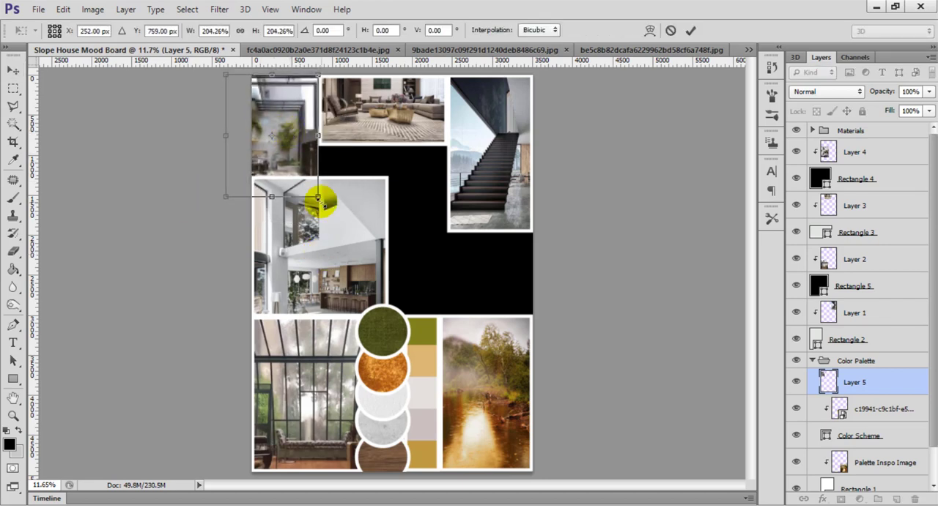
pyautogui.moveTo(318, 197); pyautogui.dragTo(315, 192)
pyautogui.press('Return')
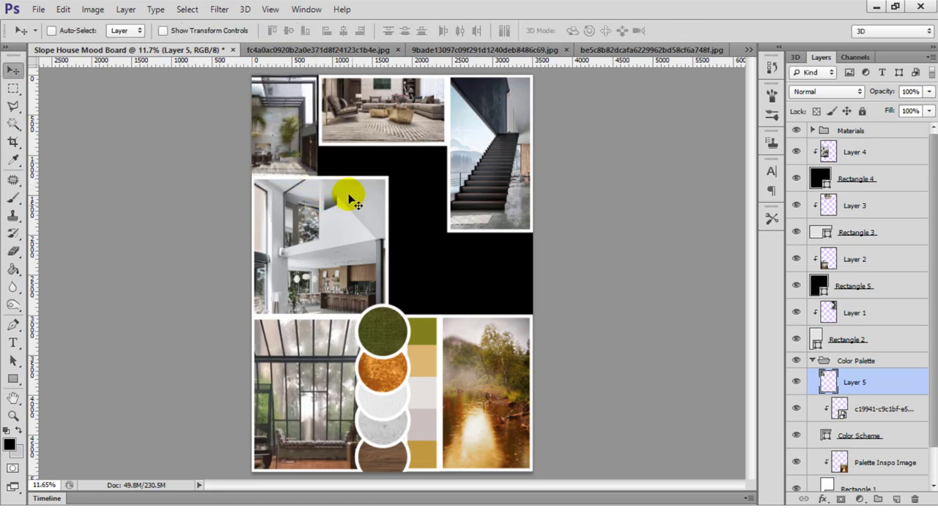
# Zoom into the top-left area and draw frame Rectangle 6 over the courtyard photo
pyautogui.click(13, 416)
pyautogui.moveTo(302, 88); pyautogui.dragTo(754, 251)
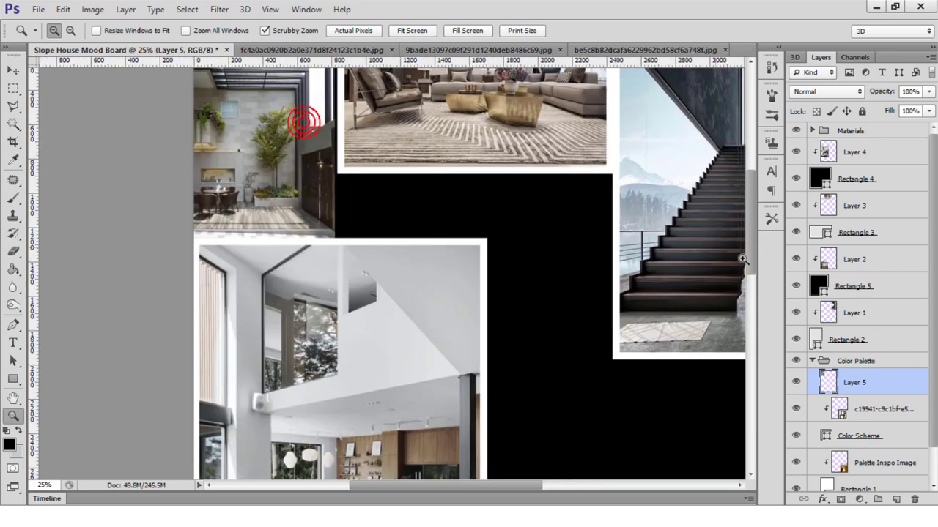
pyautogui.scroll(2, 755, 251)
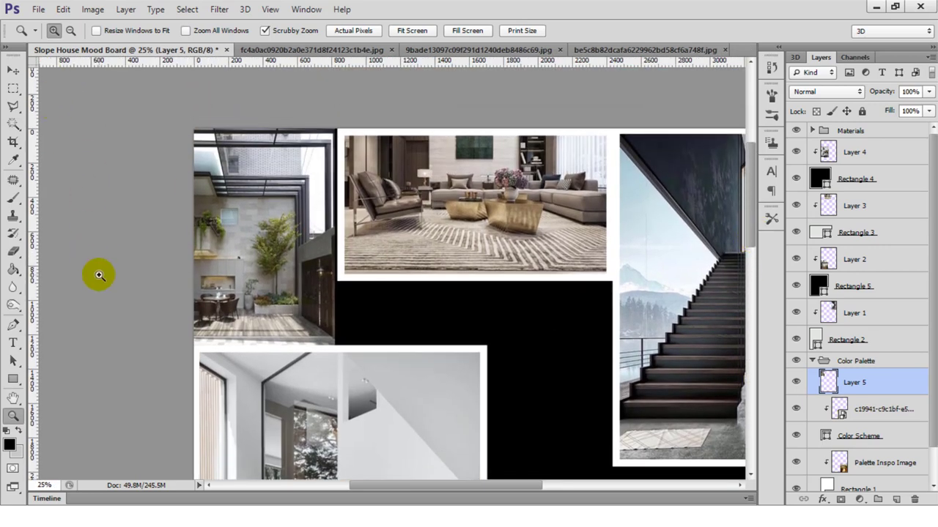
pyautogui.click(13, 378)
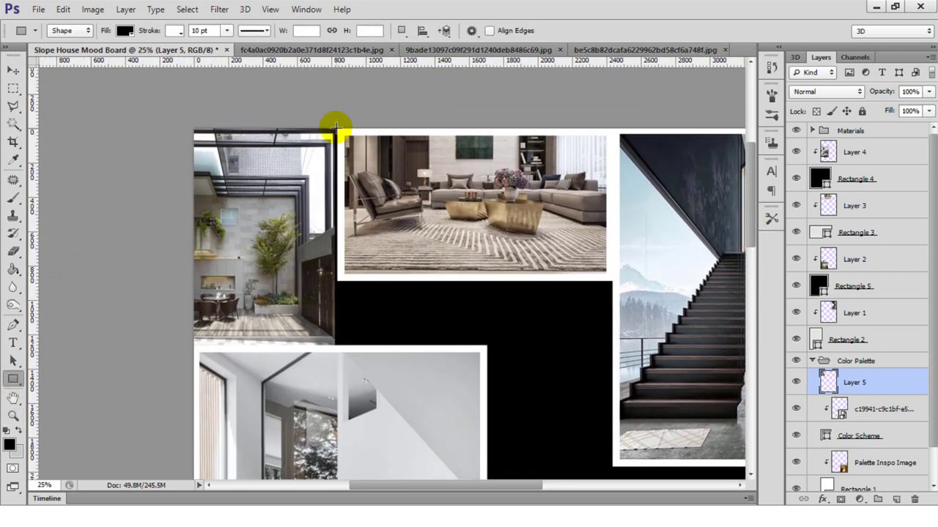
pyautogui.moveTo(318, 157); pyautogui.dragTo(192, 344)
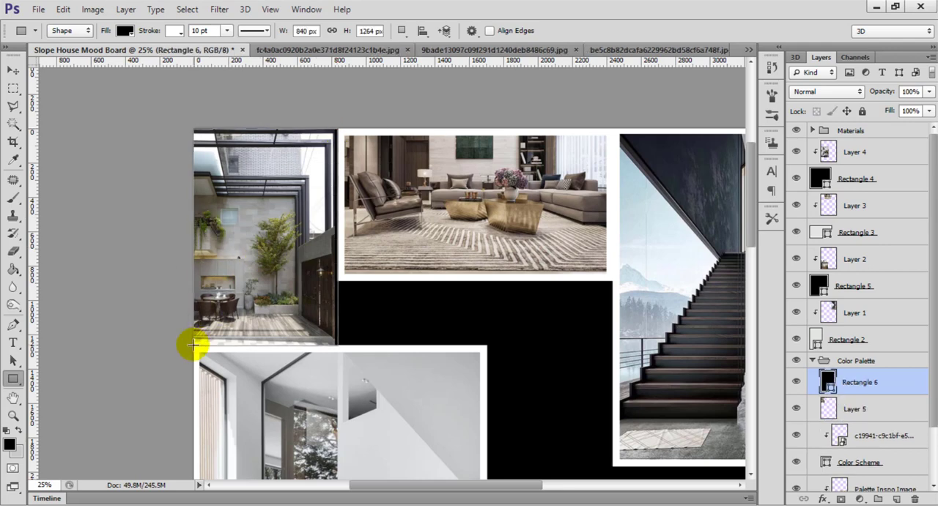
# Clip the courtyard photo into Rectangle 6 and move both out of the Color Palette group
pyautogui.moveTo(890, 415); pyautogui.dragTo(892, 375)
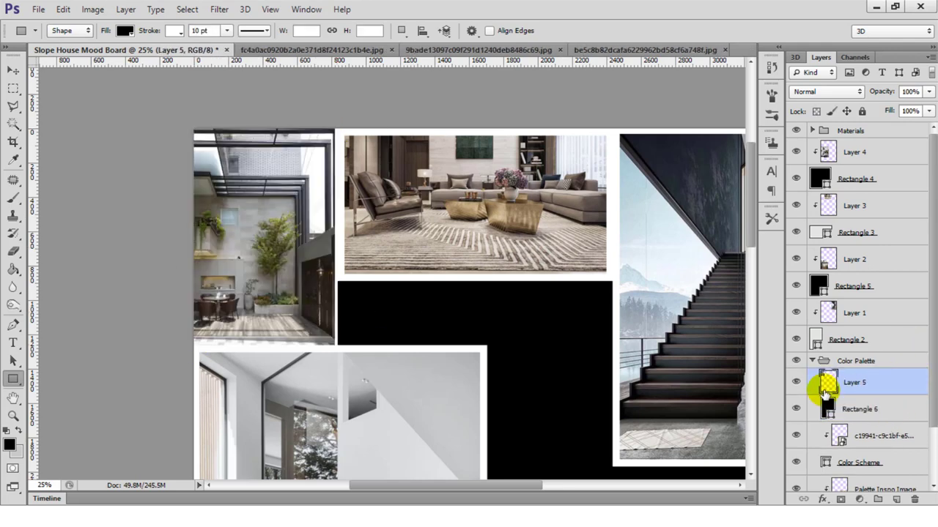
pyautogui.keyDown('alt'); pyautogui.click(826, 389); pyautogui.keyUp('alt')
pyautogui.keyDown('shift'); pyautogui.click(895, 410); pyautogui.keyUp('shift')
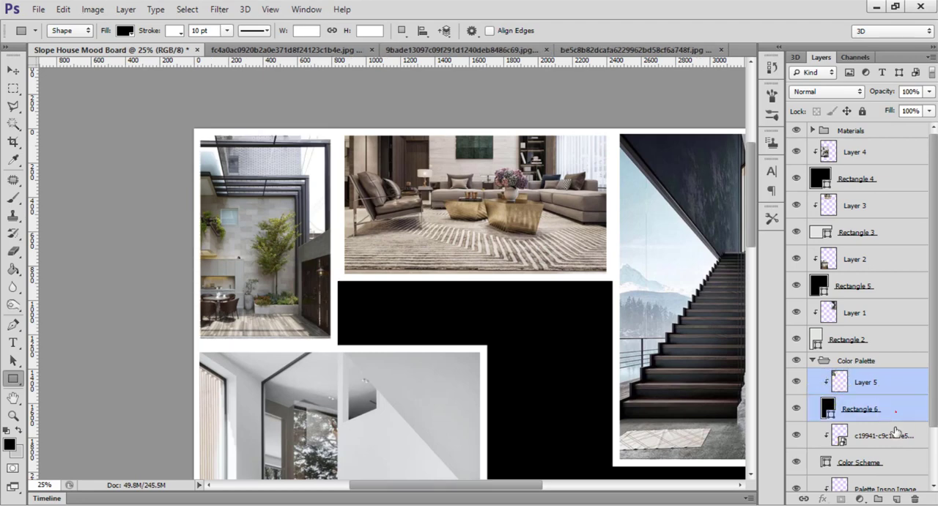
pyautogui.moveTo(894, 396); pyautogui.dragTo(890, 355)
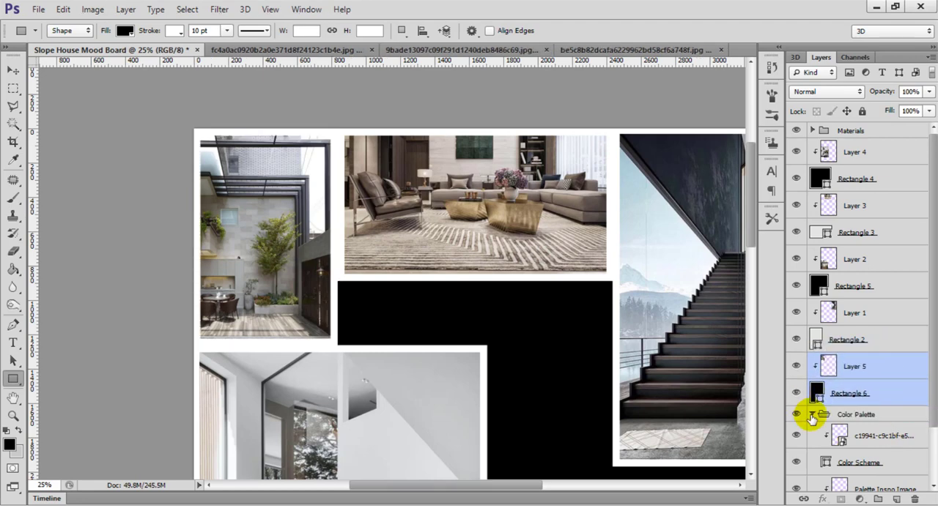
pyautogui.click(811, 414)
pyautogui.click(850, 459)
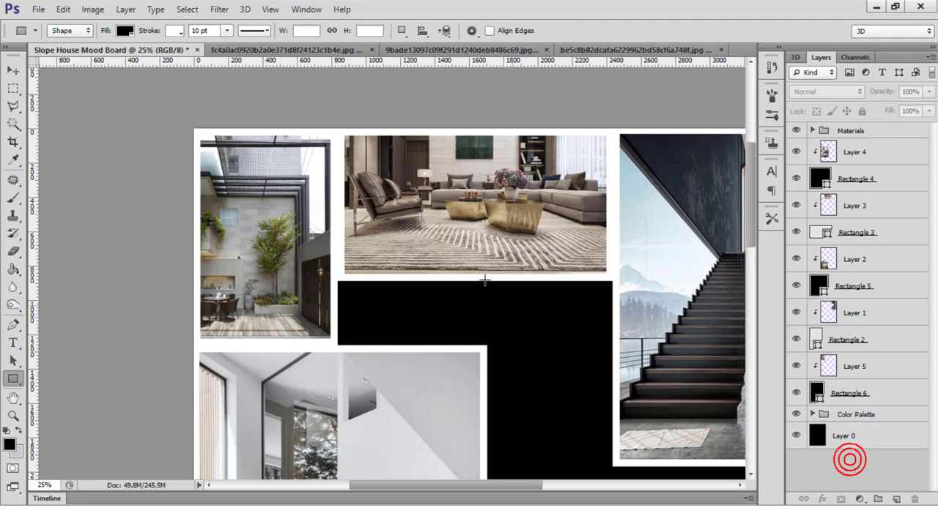
# Fit the board on screen, close the courtyard photo document, and show the living-room photo
pyautogui.click(14, 416)
pyautogui.rightClick(417, 233)
pyautogui.click(487, 227)
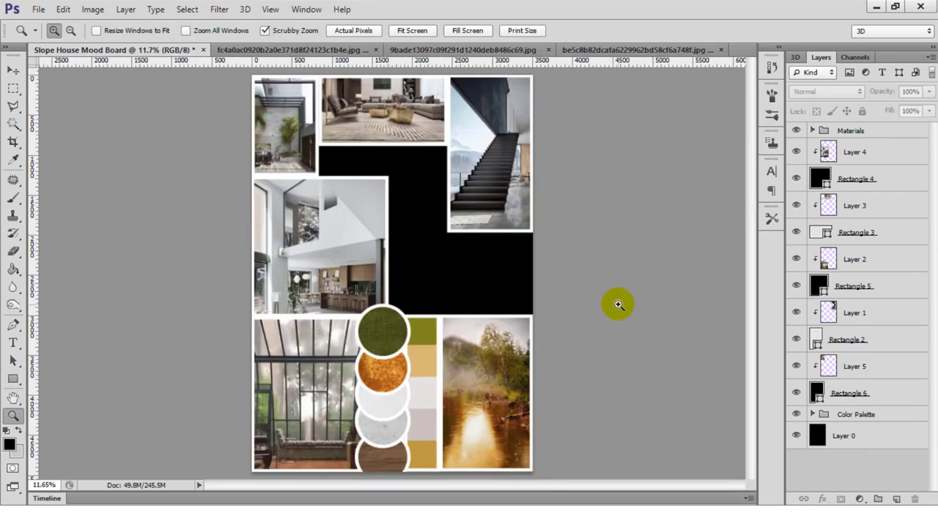
pyautogui.click(292, 50)
pyautogui.click(450, 49)
pyautogui.hotkey('ctrl', 'w')
pyautogui.click(561, 50)
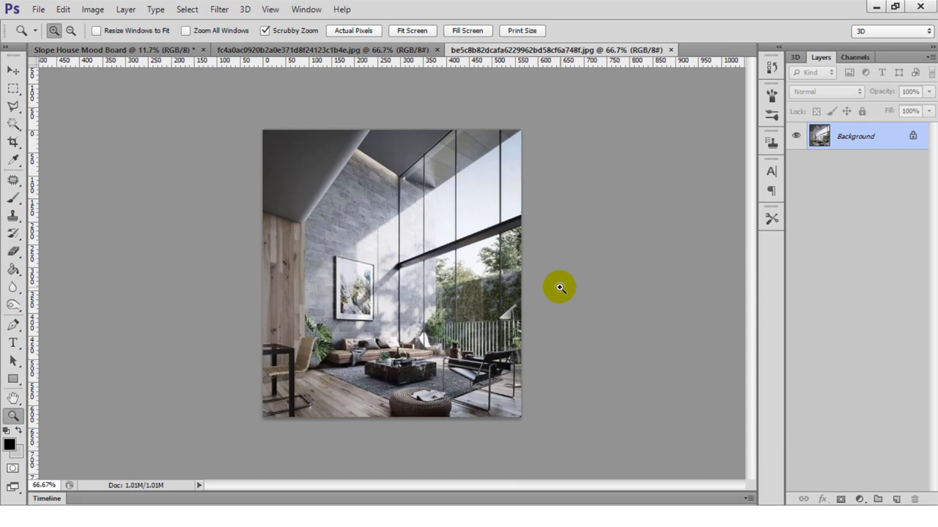
# Drag the living-room photo onto the mood board and enlarge it
pyautogui.click(13, 72)
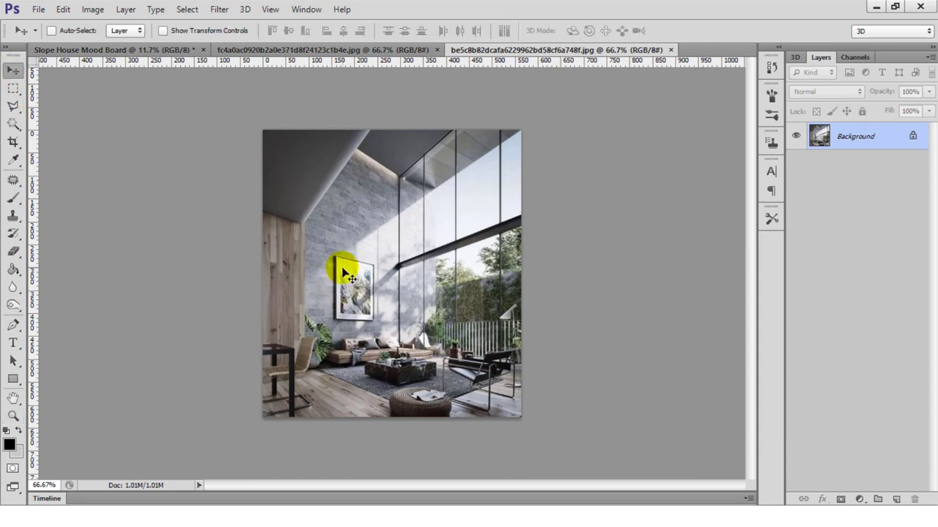
pyautogui.moveTo(342, 269)
pyautogui.mouseDown()
pyautogui.moveTo(444, 271)
pyautogui.moveTo(388, 197)
pyautogui.mouseUp()
pyautogui.hotkey('ctrl', 't')
pyautogui.moveTo(472, 291)
pyautogui.mouseDown()
pyautogui.moveTo(543, 347)
pyautogui.moveTo(499, 336)
pyautogui.moveTo(496, 322)
pyautogui.mouseUp()
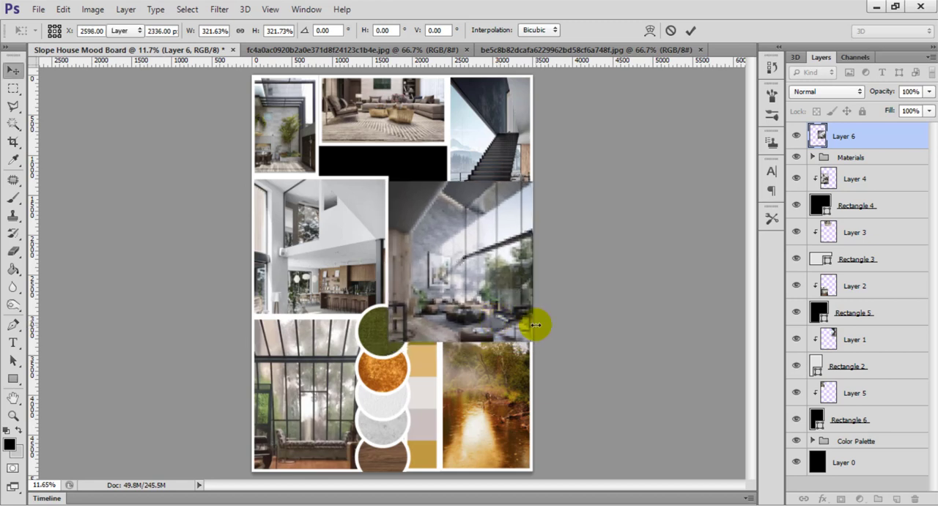
pyautogui.press('Return')
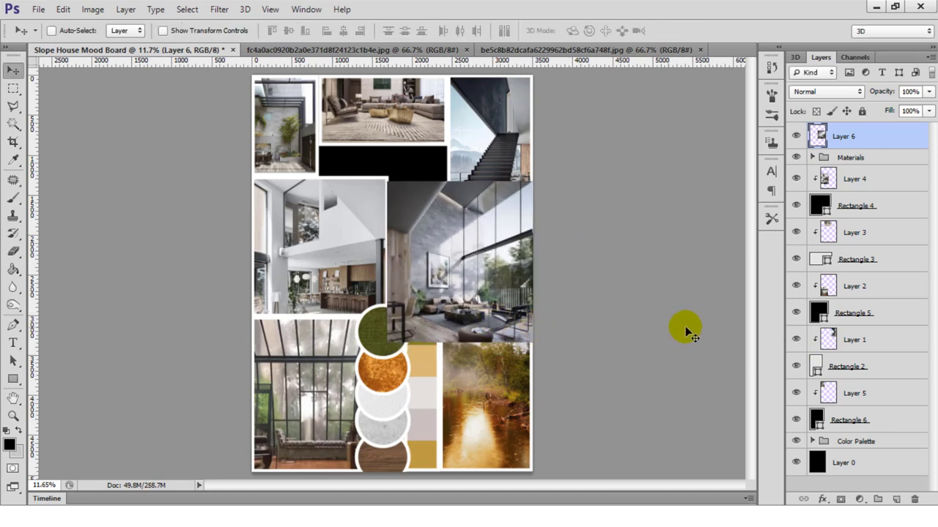
# Hide Layer 6 and draw an 1805 × 1024 px frame rectangle in the black area
pyautogui.click(796, 137)
pyautogui.moveTo(843, 138)
pyautogui.mouseDown()
pyautogui.moveTo(923, 178)
pyautogui.moveTo(914, 168)
pyautogui.mouseUp()
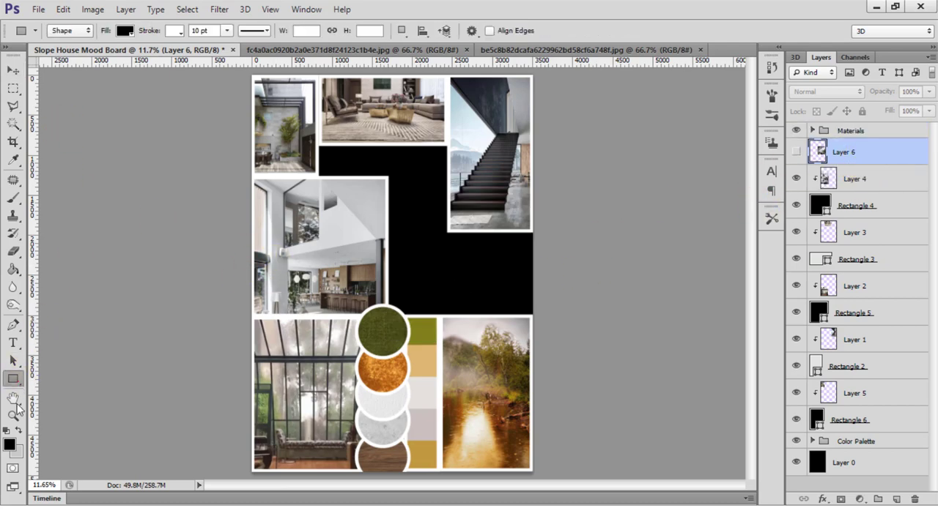
pyautogui.press('z')
pyautogui.moveTo(495, 245); pyautogui.dragTo(492, 257)
pyautogui.hotkey('ctrl', 'r')
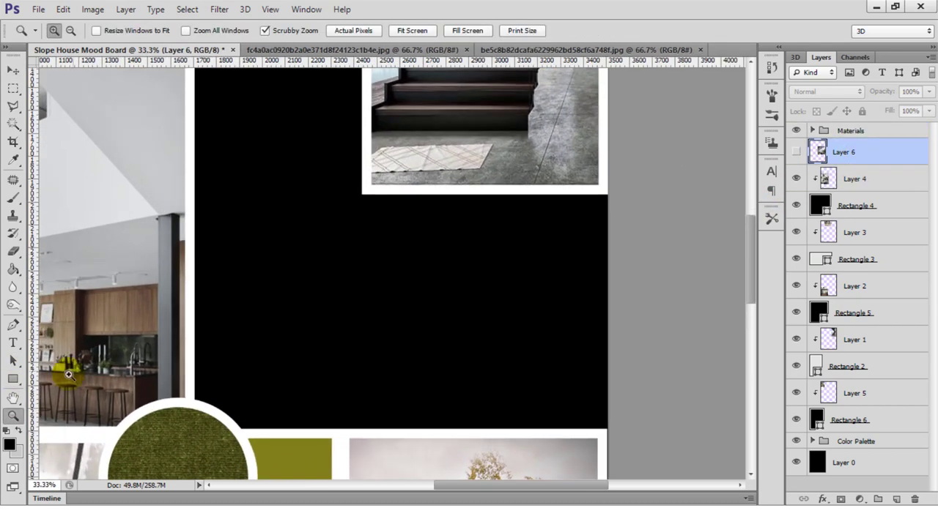
pyautogui.press('u')
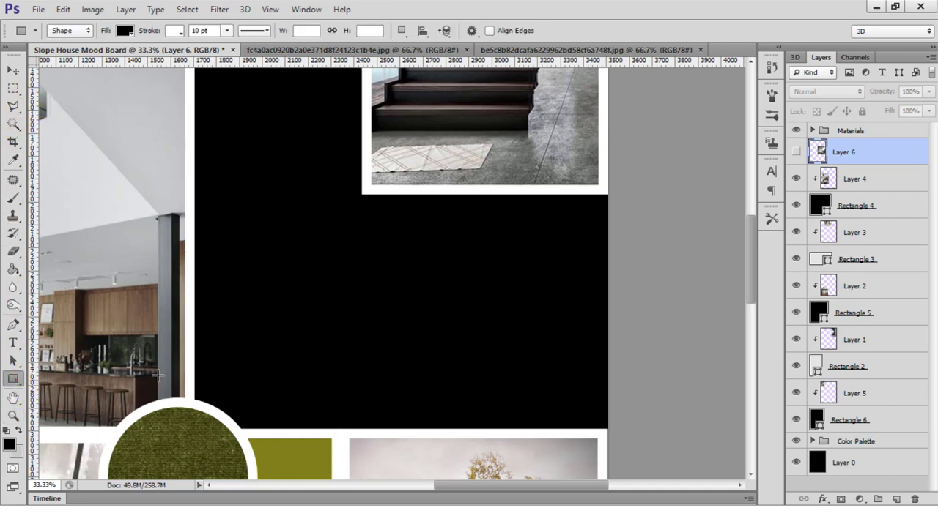
pyautogui.moveTo(606, 194); pyautogui.dragTo(193, 429)
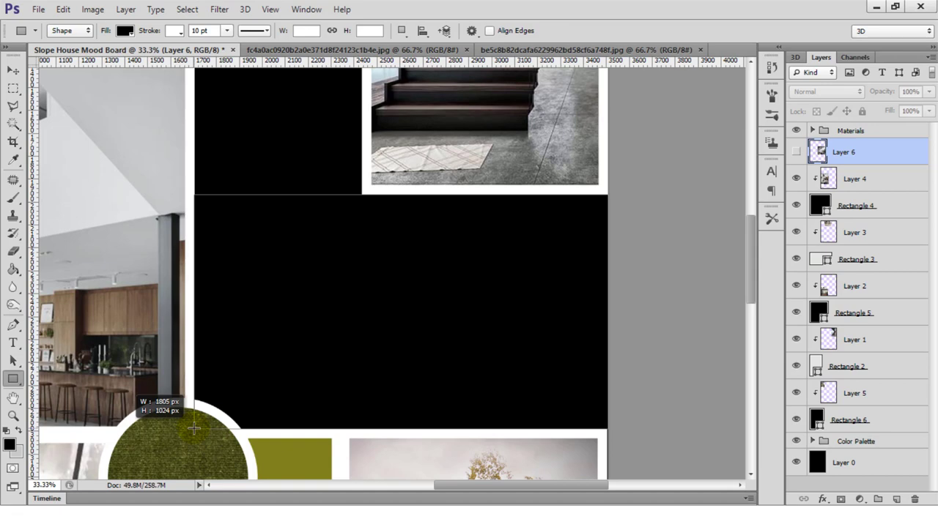
pyautogui.moveTo(194, 429); pyautogui.dragTo(196, 428)
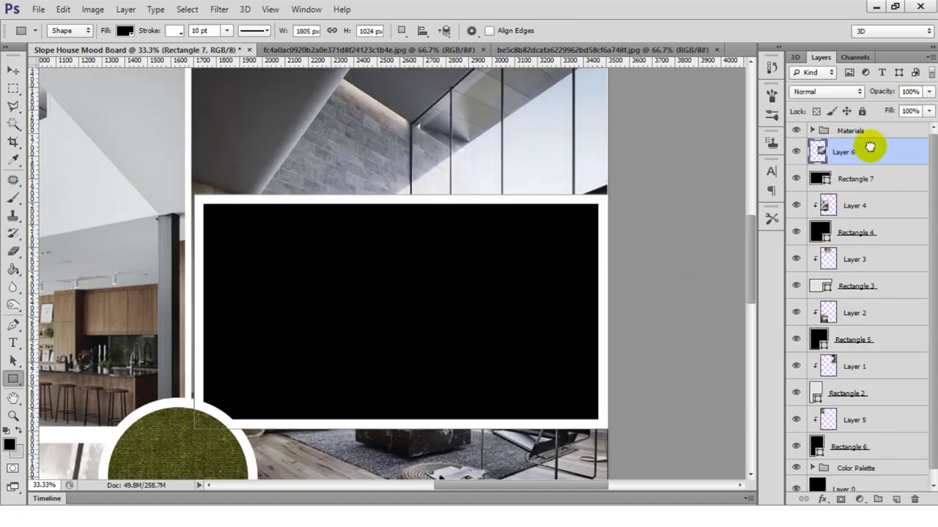
# Clip Layer 6 into Rectangle 7 and link the photo with its frame
pyautogui.moveTo(846, 191); pyautogui.dragTo(819, 156)
pyautogui.keyDown('alt'); pyautogui.click(820, 164); pyautogui.keyUp('alt')
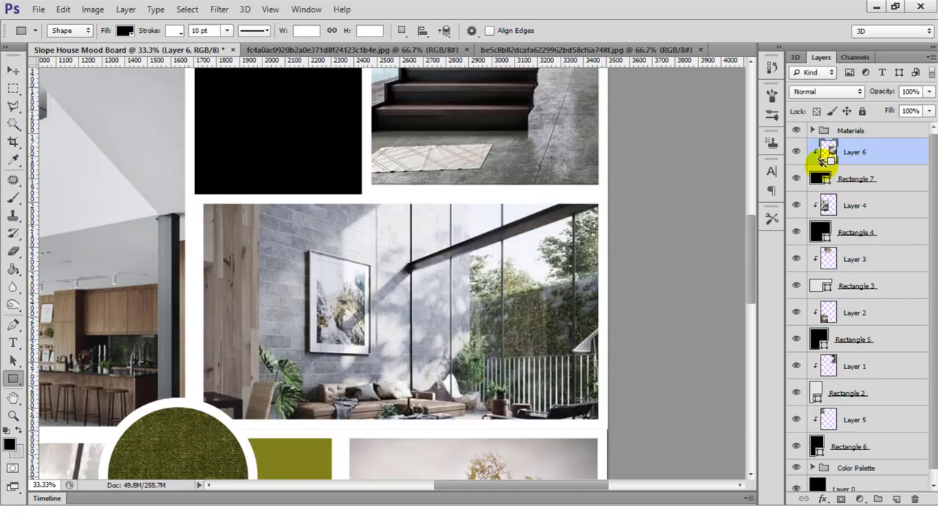
pyautogui.keyDown('shift'); pyautogui.click(892, 182); pyautogui.keyUp('shift')
pyautogui.rightClick(893, 182)
pyautogui.click(638, 247)
# Link Layer 5 with Rectangle 6 and fit the whole board on screen
pyautogui.click(895, 209)
pyautogui.click(894, 264)
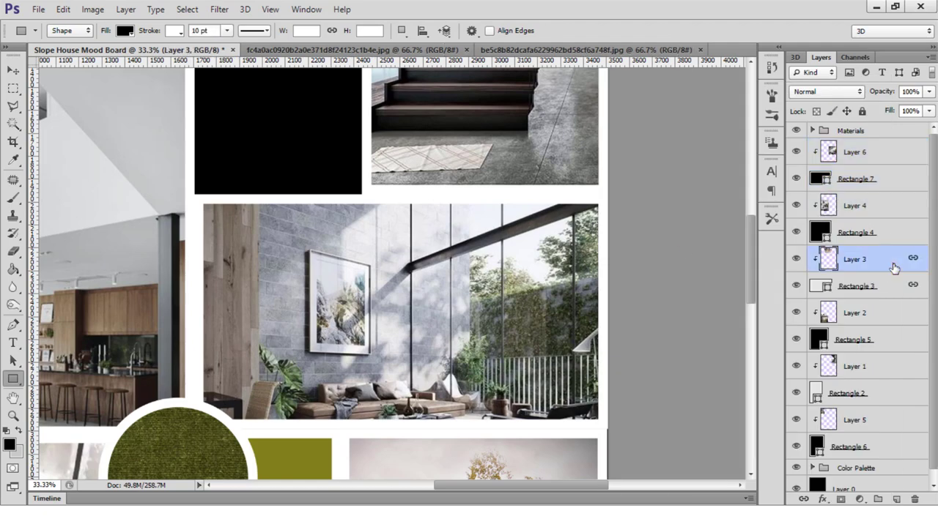
pyautogui.click(889, 323)
pyautogui.click(890, 369)
pyautogui.click(892, 418)
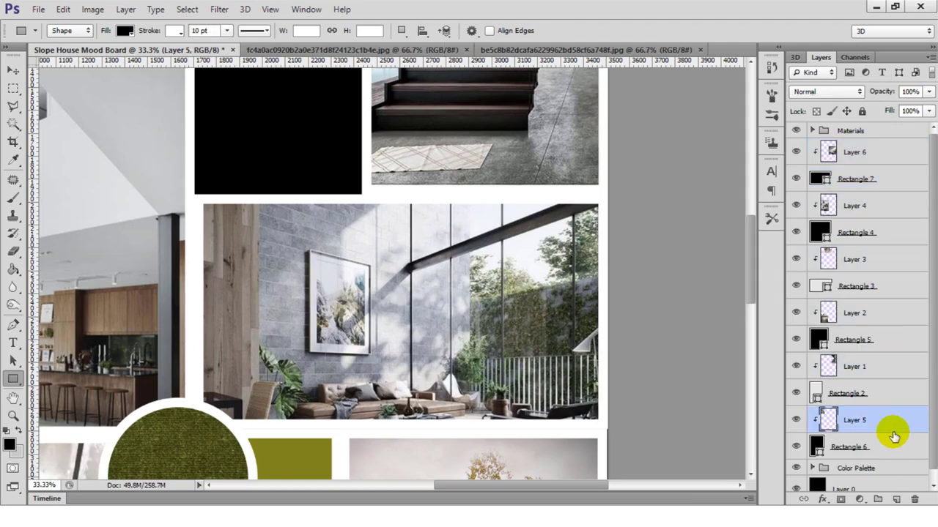
pyautogui.keyDown('shift'); pyautogui.click(894, 441); pyautogui.keyUp('shift')
pyautogui.rightClick(896, 447)
pyautogui.click(714, 184)
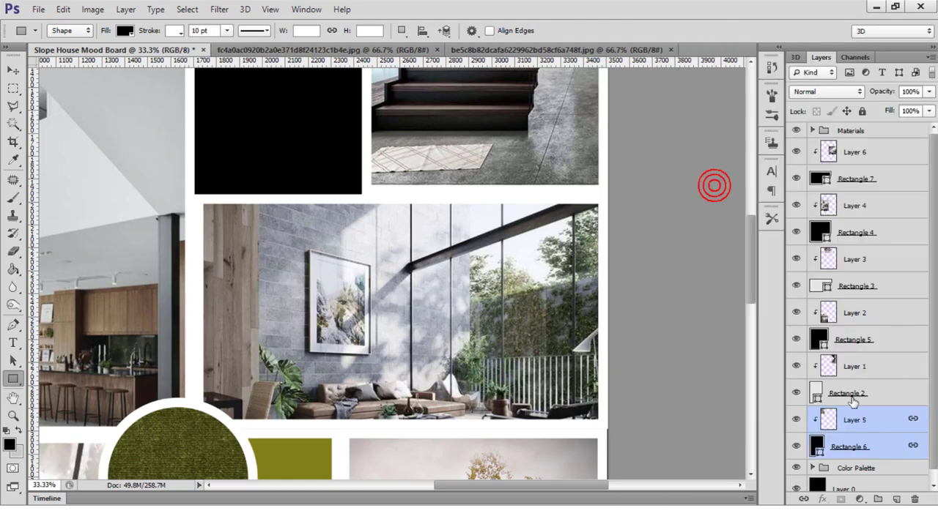
pyautogui.click(13, 416)
pyautogui.rightClick(354, 276)
pyautogui.click(384, 280)
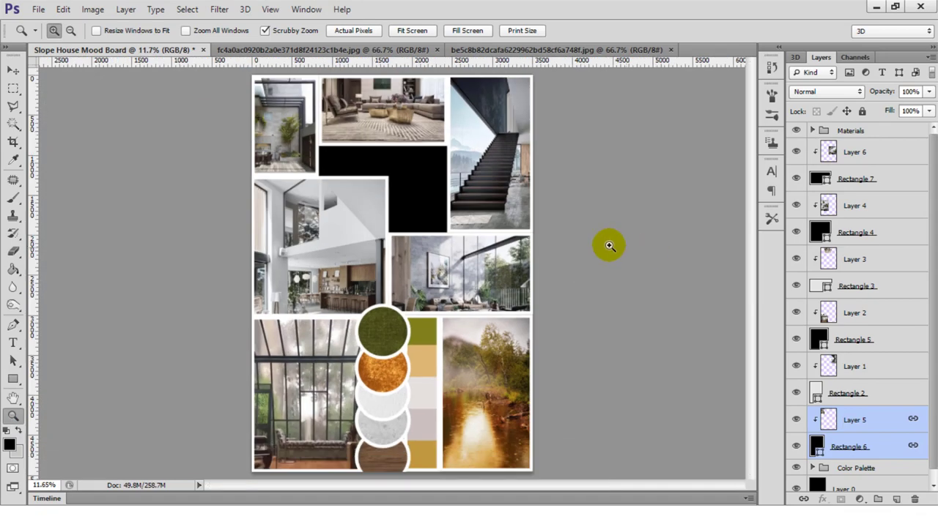
# Close the third photo document
pyautogui.click(513, 49)
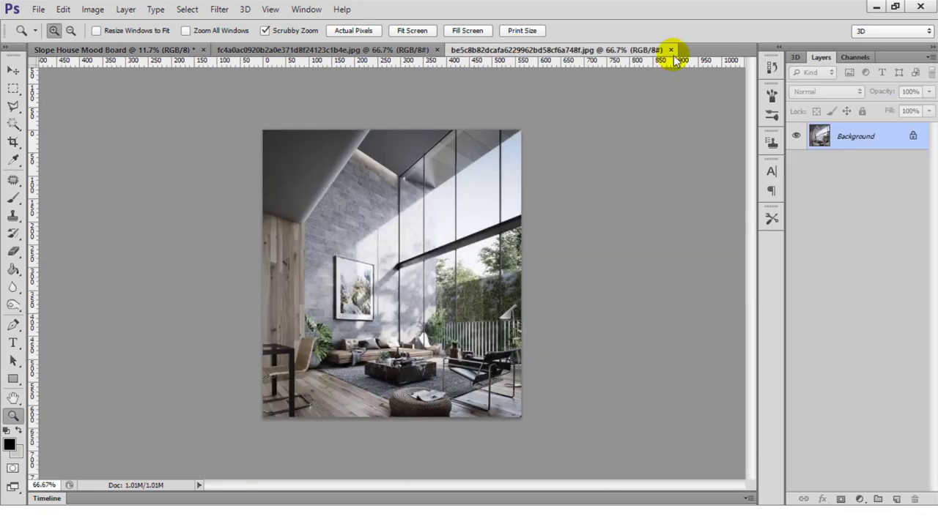
pyautogui.click(670, 49)
pyautogui.click(400, 49)
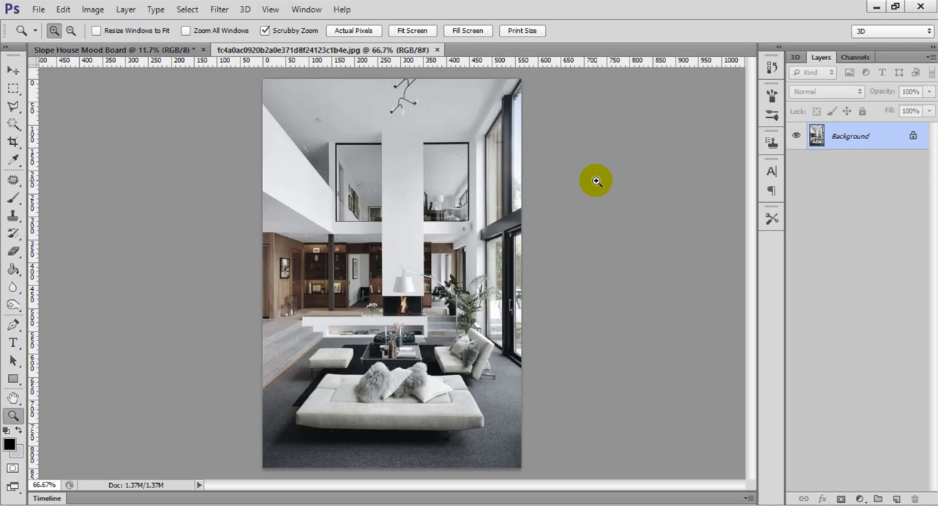
pyautogui.press('v')
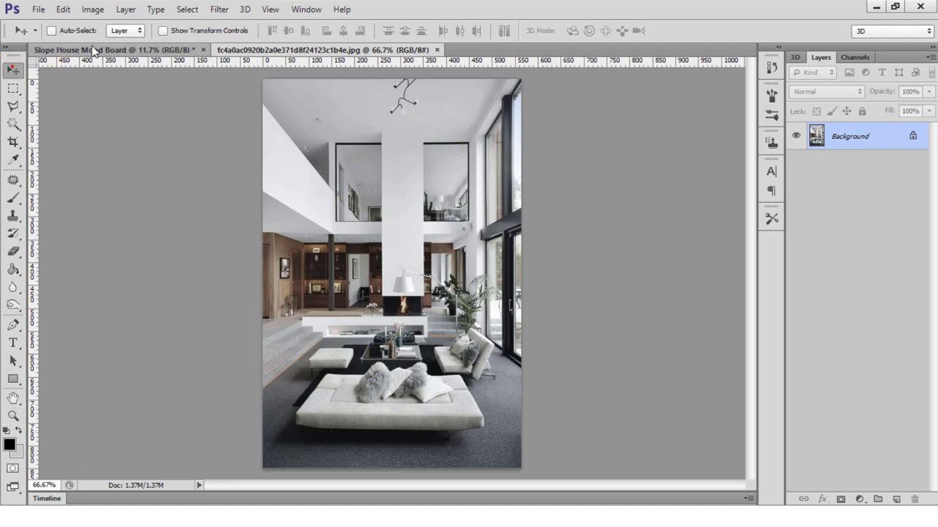
# Return to the mood board and zoom in on the upper black area
pyautogui.click(102, 49)
pyautogui.click(377, 50)
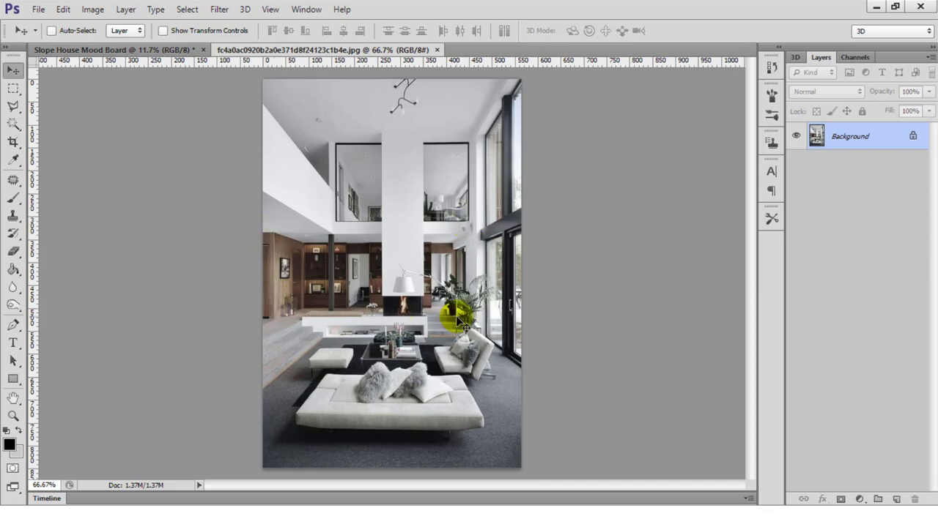
pyautogui.click(147, 50)
pyautogui.click(13, 415)
pyautogui.click(350, 156)
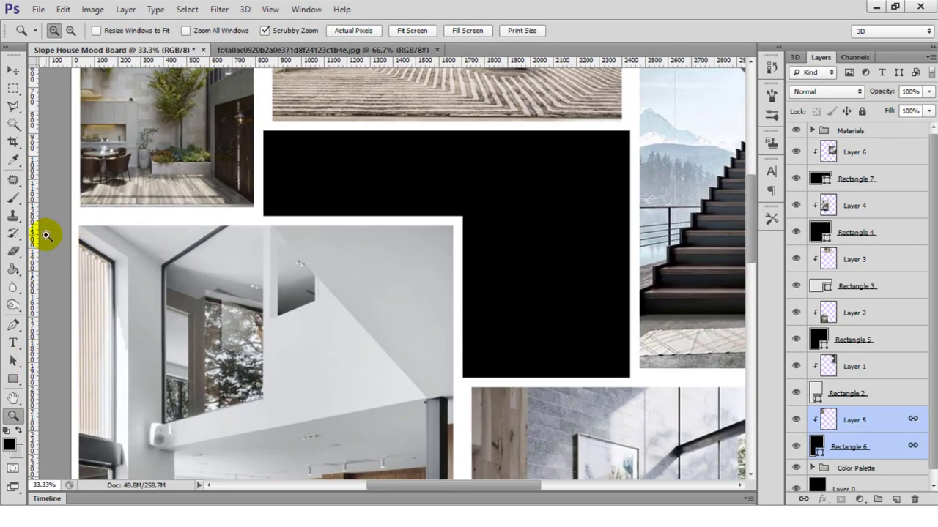
pyautogui.click(12, 378)
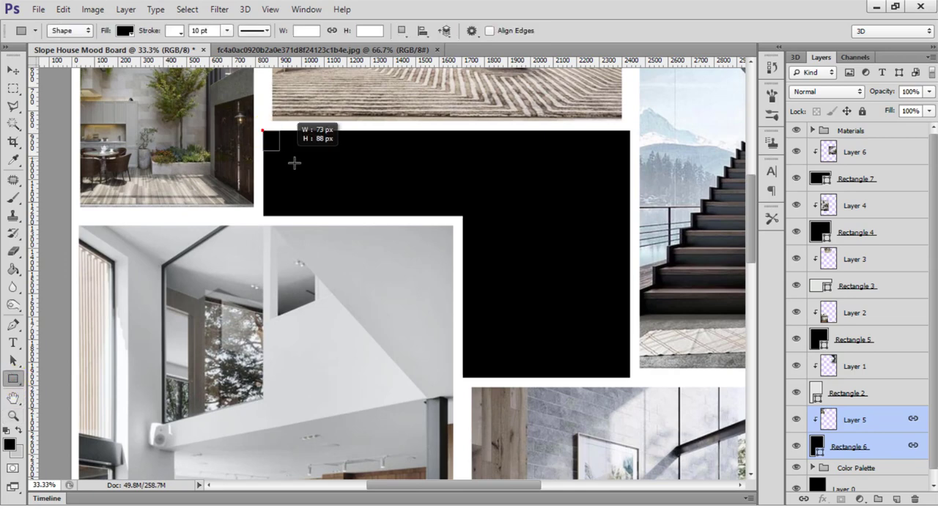
# Draw a wide frame below the sofa photo and drag the interior photo onto the board
pyautogui.moveTo(294, 163); pyautogui.dragTo(631, 214)
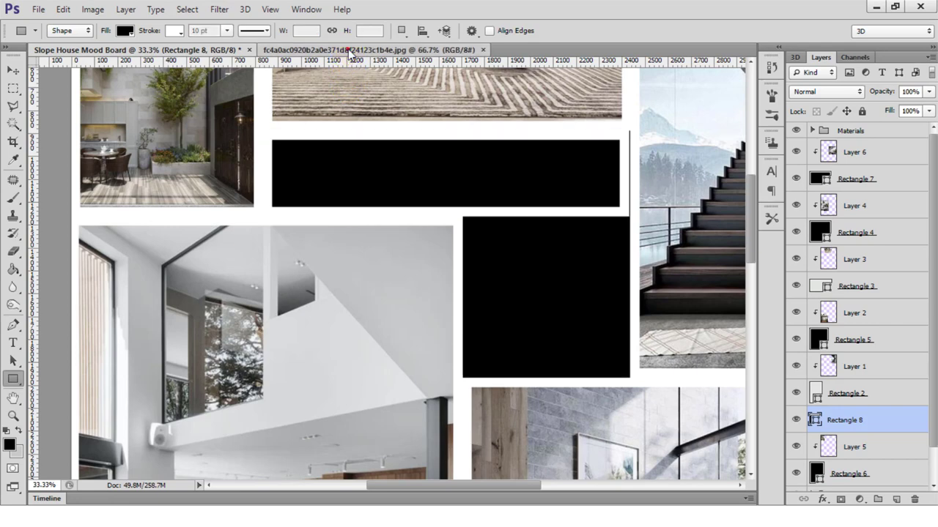
pyautogui.click(344, 50)
pyautogui.click(12, 69)
pyautogui.moveTo(281, 212); pyautogui.dragTo(320, 252)
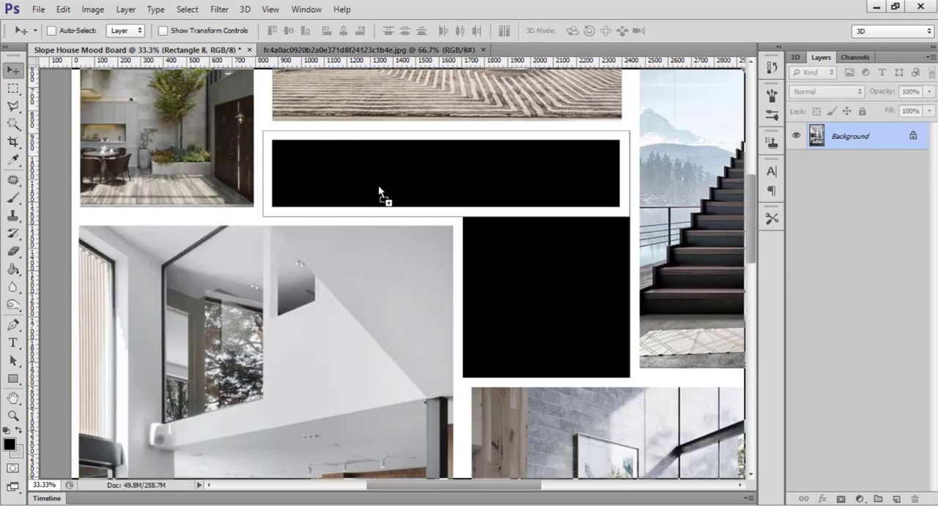
pyautogui.moveTo(187, 55); pyautogui.dragTo(382, 191)
# Enlarge the placed photo to about 288% and position it over the new frame
pyautogui.hotkey('ctrl', 't')
pyautogui.moveTo(454, 272); pyautogui.dragTo(547, 410)
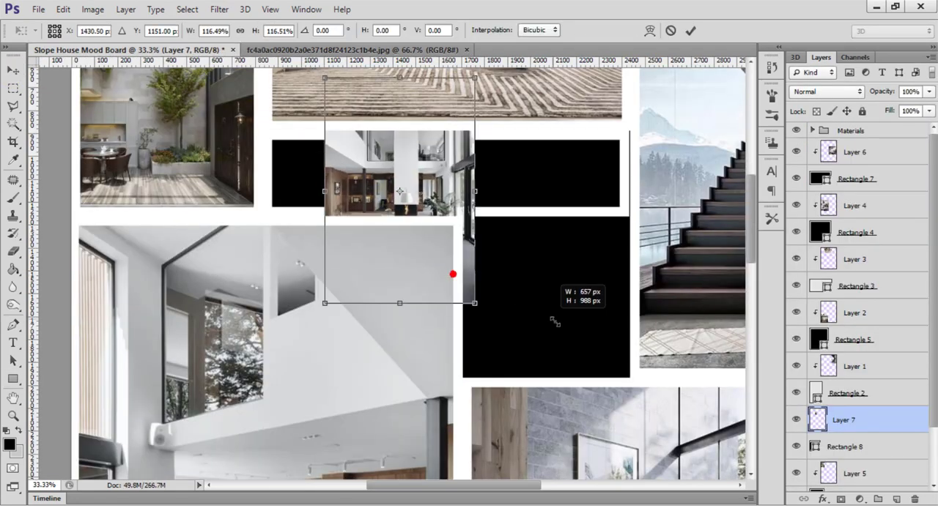
pyautogui.moveTo(488, 339); pyautogui.dragTo(430, 260)
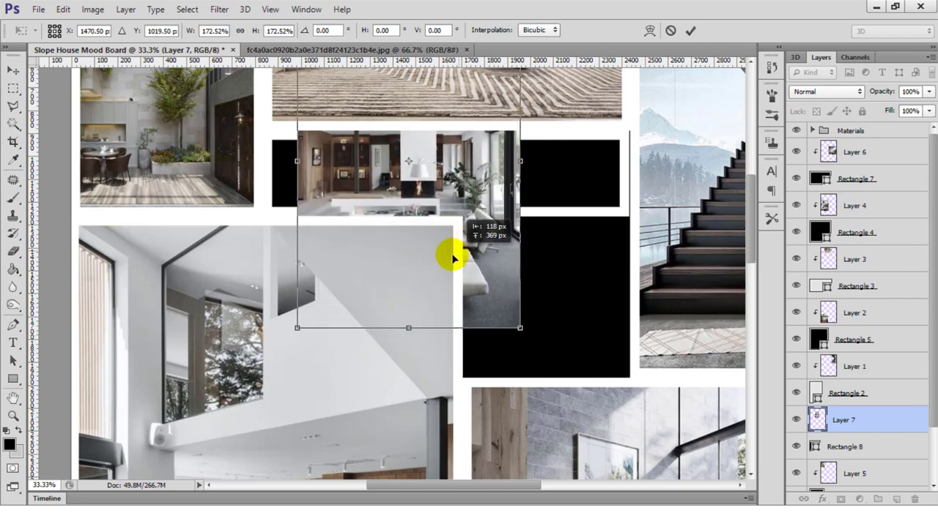
pyautogui.moveTo(489, 338)
pyautogui.mouseDown()
pyautogui.moveTo(694, 451)
pyautogui.moveTo(679, 437)
pyautogui.moveTo(690, 439)
pyautogui.mouseUp()
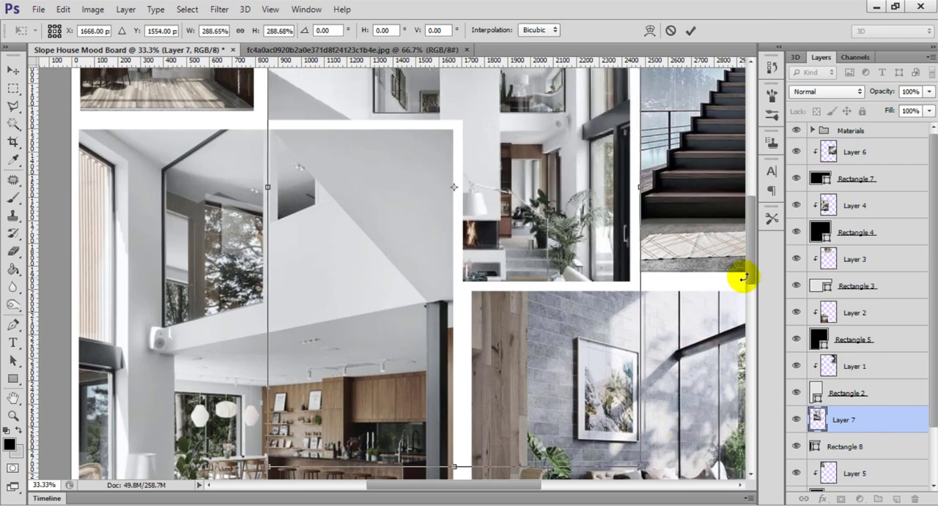
pyautogui.scroll(3, 753, 230)
pyautogui.moveTo(509, 301); pyautogui.dragTo(505, 233)
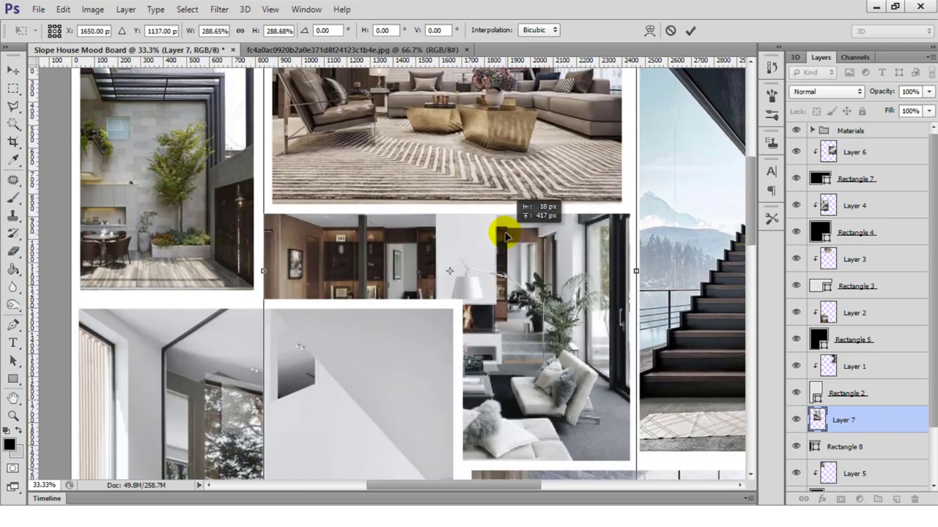
pyautogui.doubleClick(510, 256)
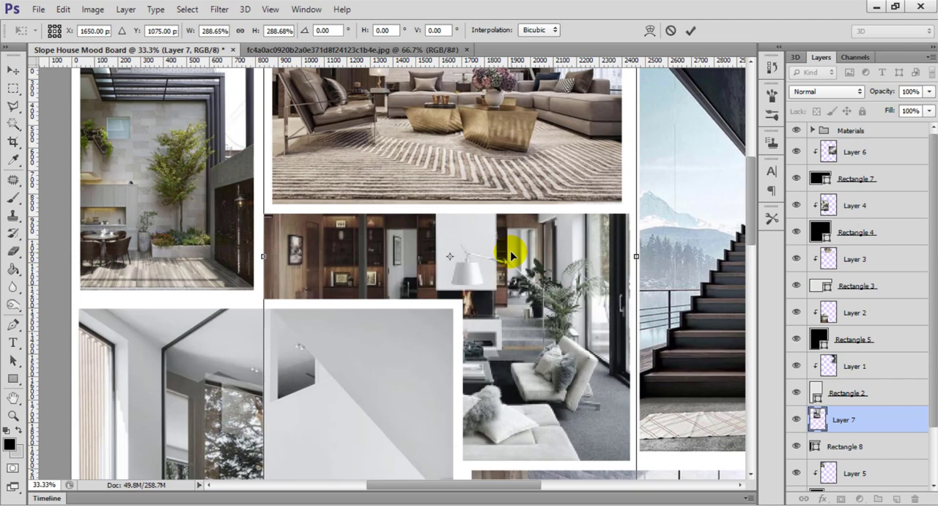
# Clip Layer 7 into Rectangle 8 and widen the pair slightly to the right
pyautogui.keyDown('alt'); pyautogui.click(816, 431); pyautogui.keyUp('alt')
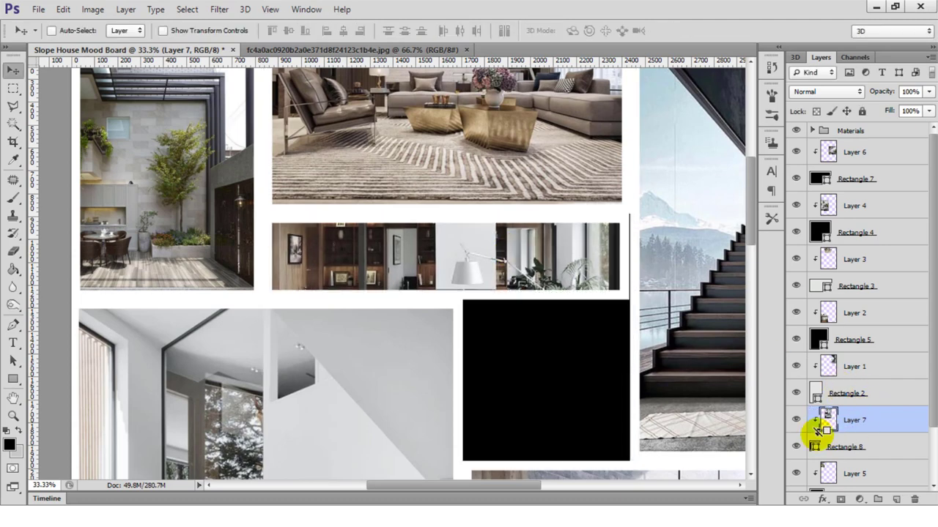
pyautogui.keyDown('ctrl'); pyautogui.click(872, 395); pyautogui.keyUp('ctrl')
pyautogui.click(883, 438)
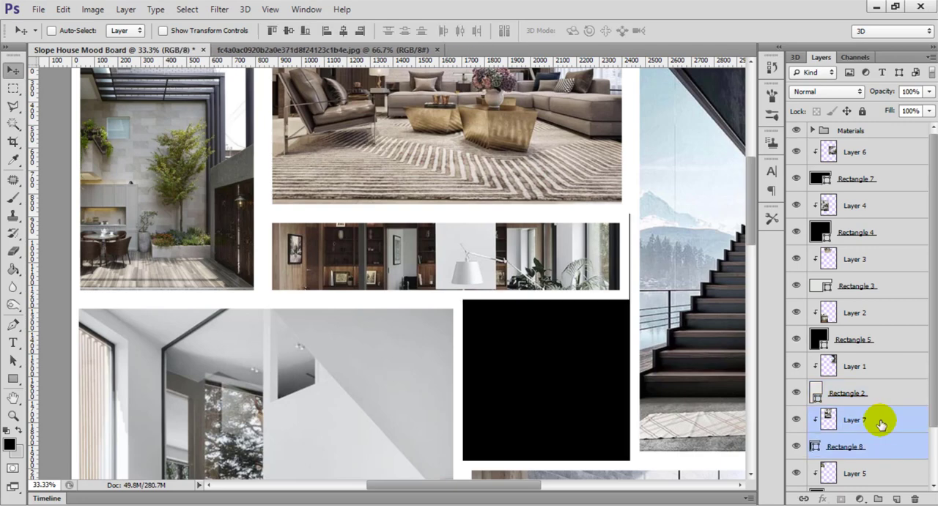
pyautogui.hotkey('ctrl', 't')
pyautogui.moveTo(636, 256); pyautogui.dragTo(642, 260)
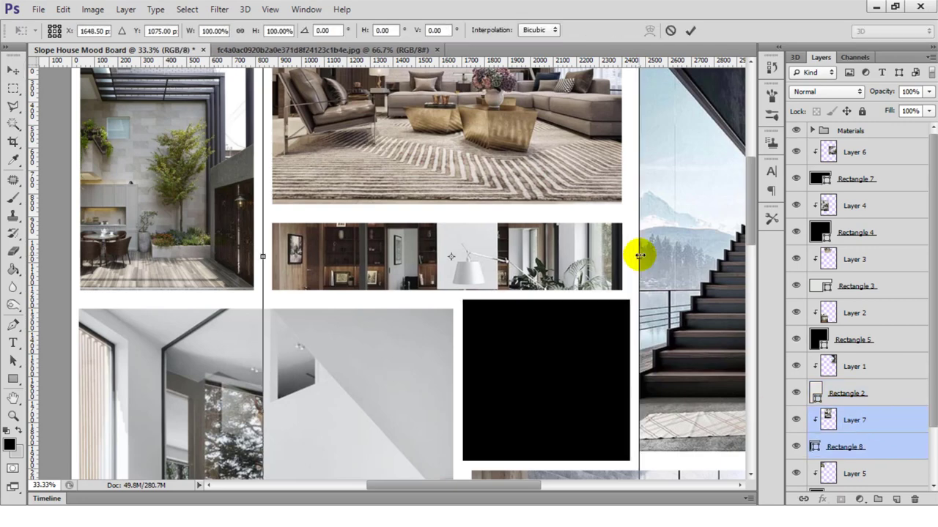
pyautogui.press('Return')
# Shrink Layer 7 alone to about 94.7% and shift it within its strip frame
pyautogui.click(887, 423)
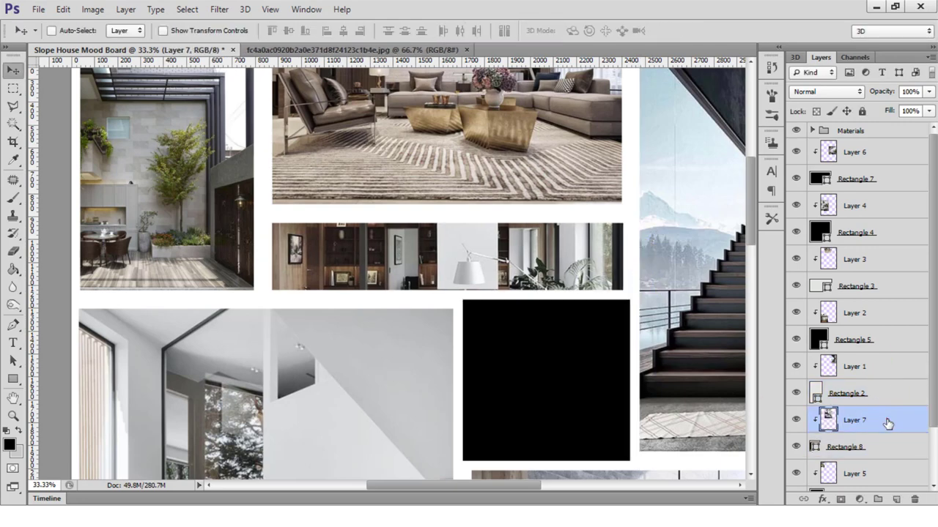
pyautogui.hotkey('ctrl', 't')
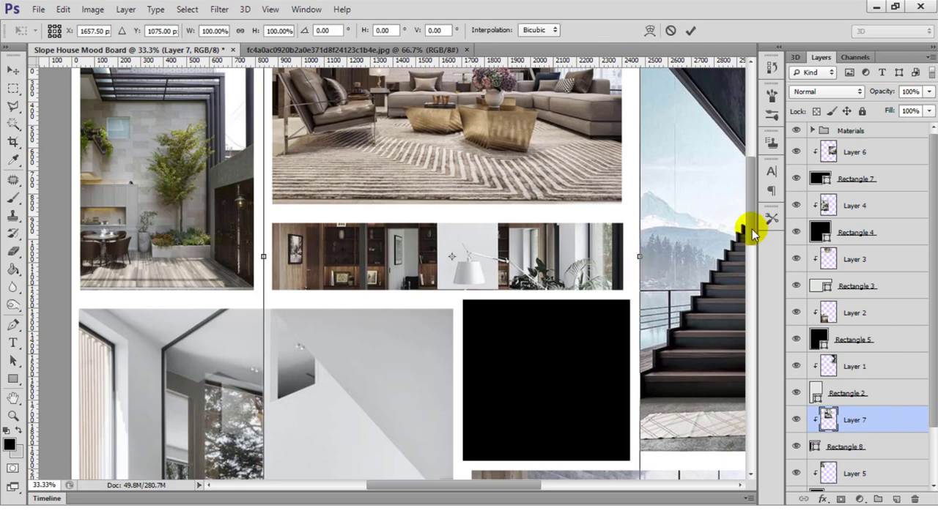
pyautogui.scroll(-3, 753, 233)
pyautogui.scroll(-2, 756, 238)
pyautogui.moveTo(634, 436); pyautogui.dragTo(627, 420)
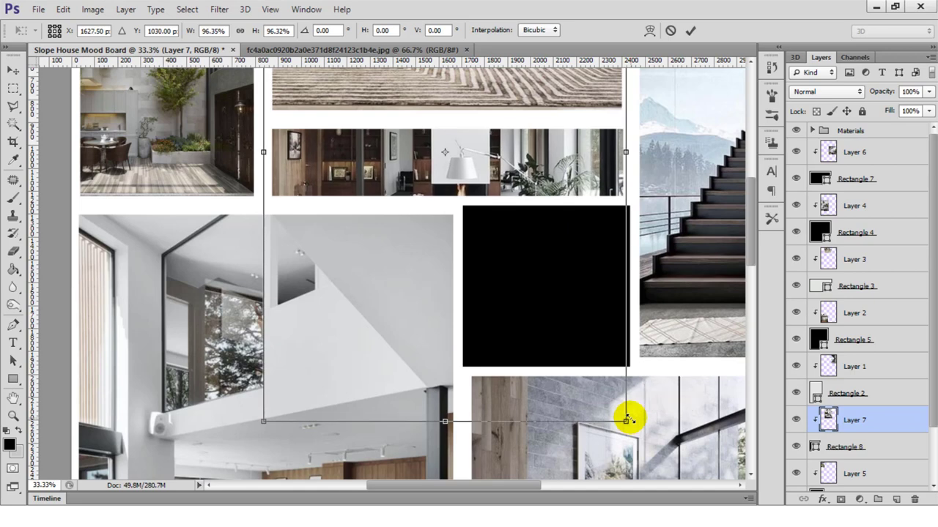
pyautogui.scroll(9, 752, 258)
pyautogui.scroll(1, 752, 257)
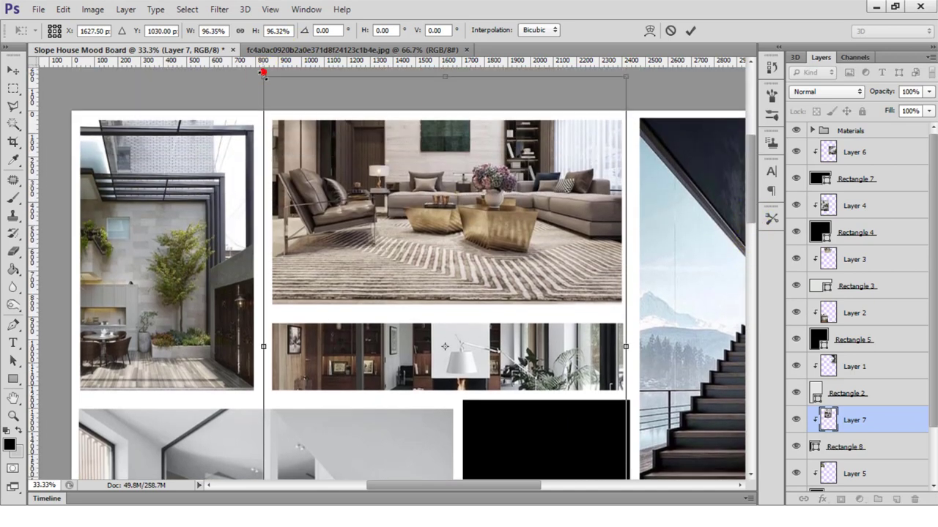
pyautogui.moveTo(263, 73); pyautogui.dragTo(266, 83)
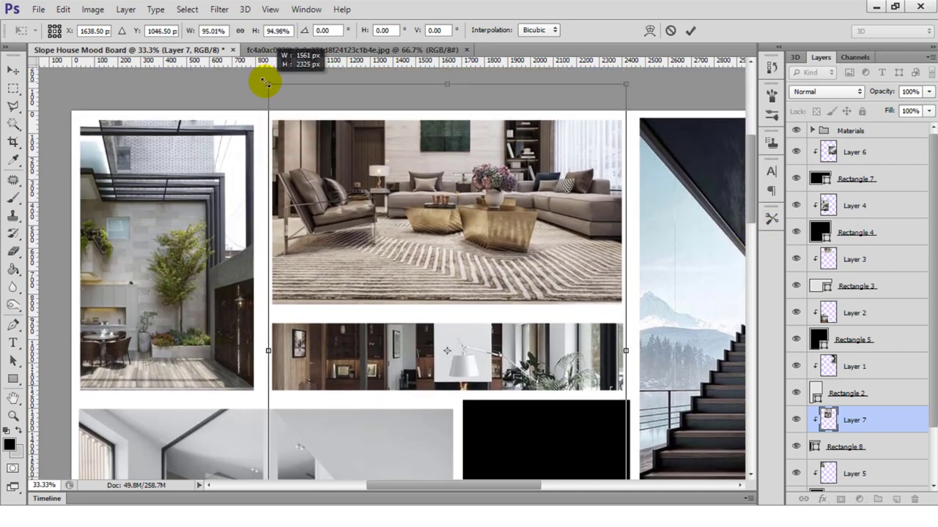
pyautogui.moveTo(266, 83); pyautogui.dragTo(269, 86)
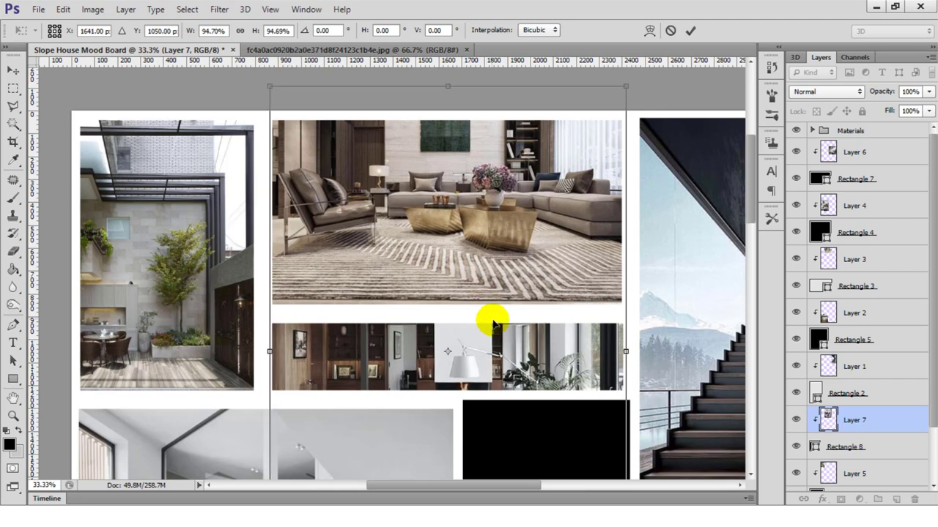
pyautogui.press('Return')
pyautogui.moveTo(492, 321); pyautogui.dragTo(503, 348)
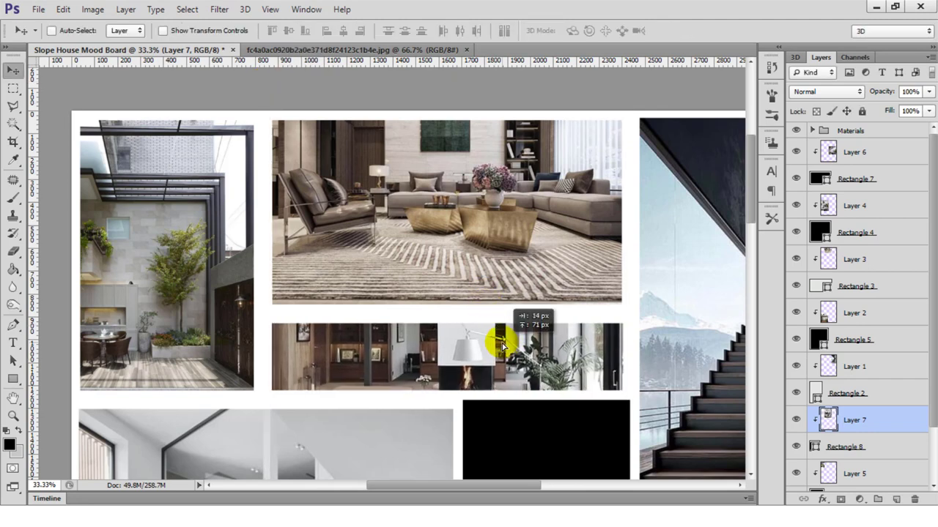
# Select the Color Palette group and nudge it slightly right and down
pyautogui.click(13, 416)
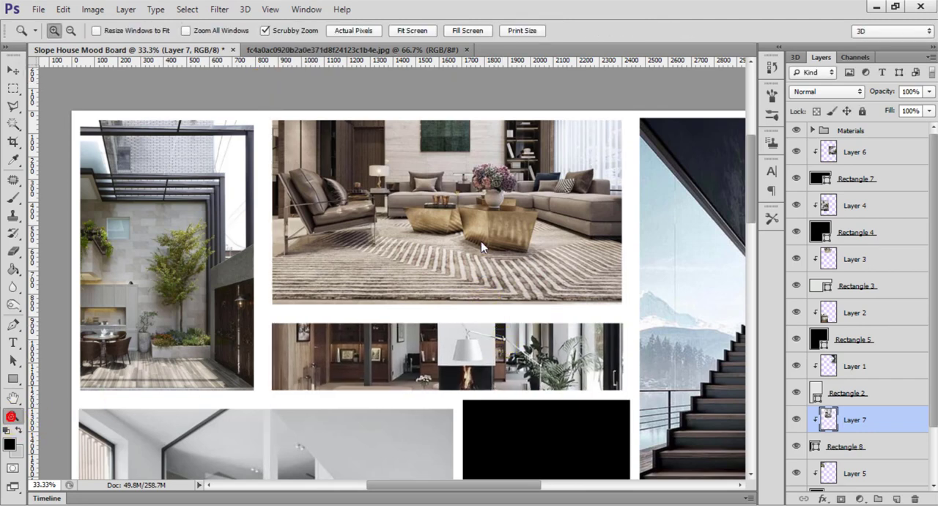
pyautogui.rightClick(491, 253)
pyautogui.click(513, 250)
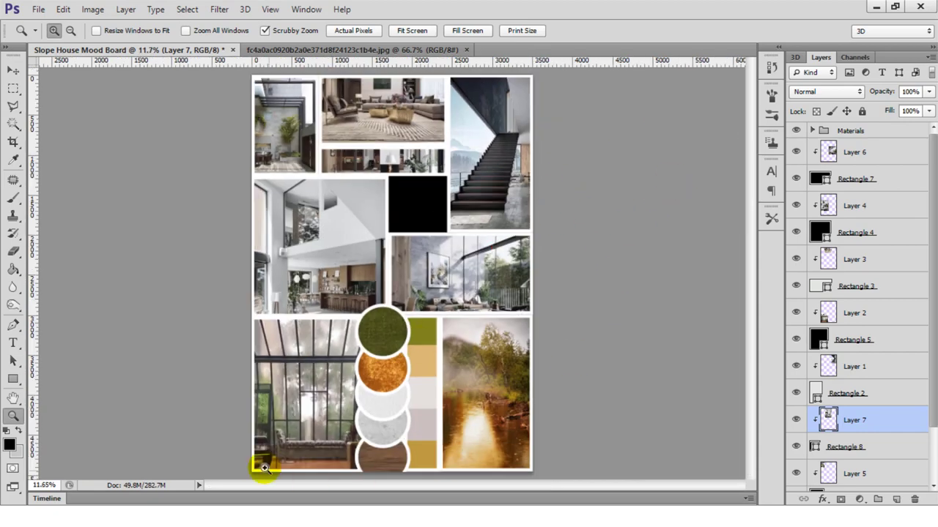
pyautogui.moveTo(473, 331); pyautogui.dragTo(657, 371)
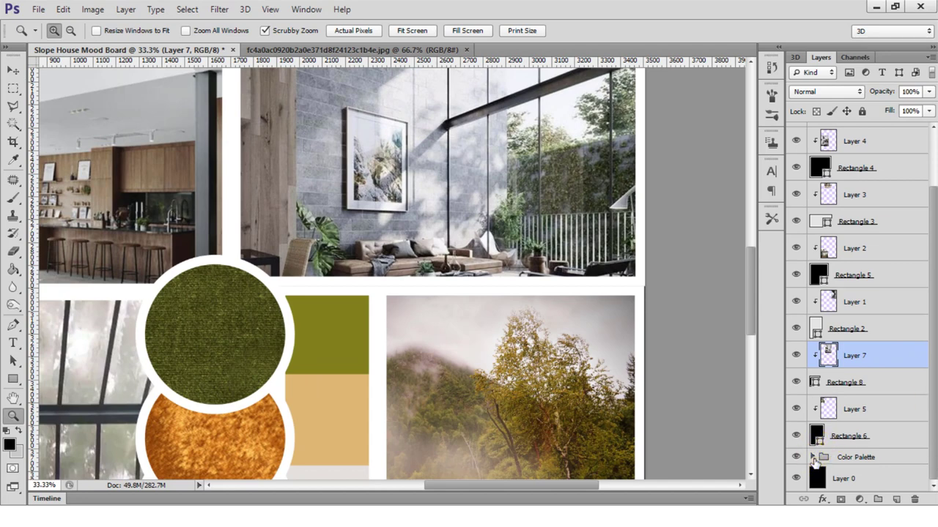
pyautogui.click(812, 457)
pyautogui.click(877, 454)
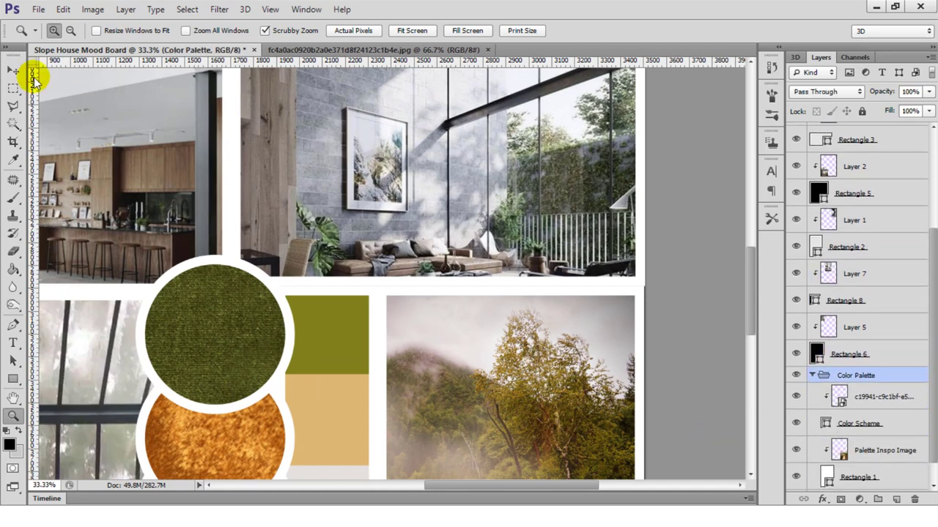
pyautogui.click(13, 70)
pyautogui.moveTo(477, 335); pyautogui.dragTo(478, 338)
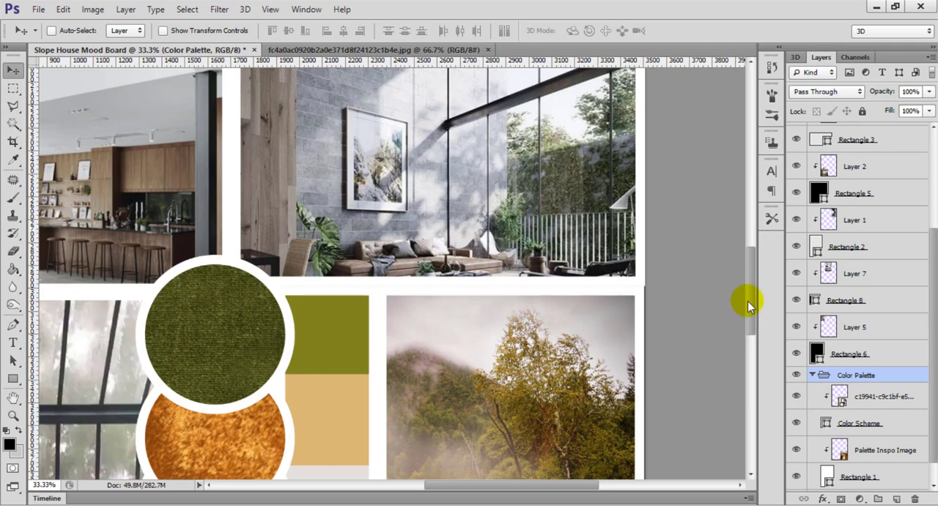
# Stretch the palette group to about 100.2% by 100.6%, reaching the board's right edge
pyautogui.hotkey('ctrl', 't')
pyautogui.moveTo(395, 281); pyautogui.dragTo(396, 280)
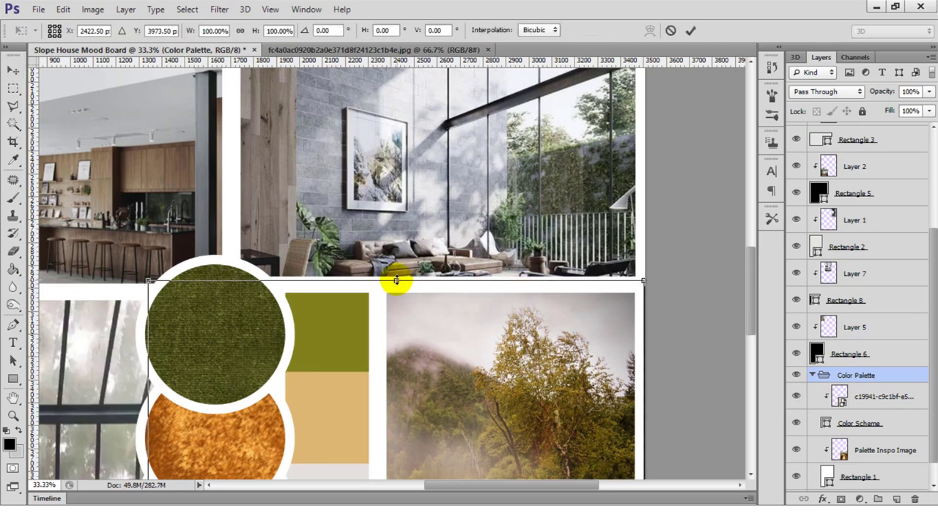
pyautogui.moveTo(751, 271); pyautogui.dragTo(751, 304)
pyautogui.moveTo(641, 361); pyautogui.dragTo(643, 361)
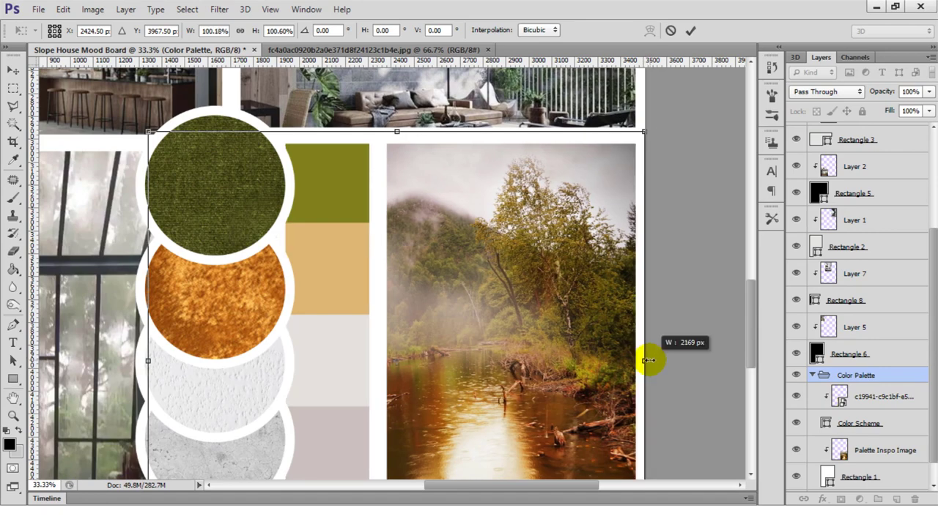
pyautogui.hotkey('ctrl', '+')
pyautogui.hotkey('ctrl', '+')
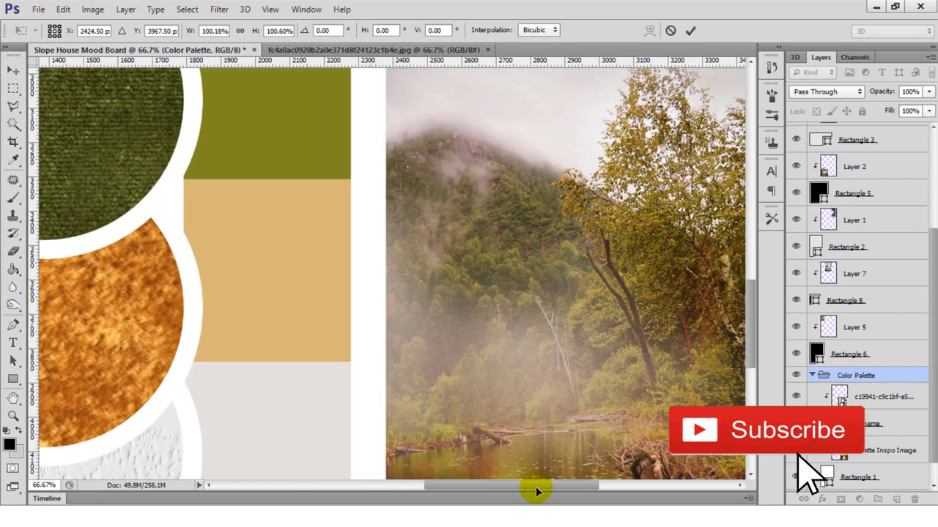
pyautogui.moveTo(535, 485); pyautogui.dragTo(561, 484)
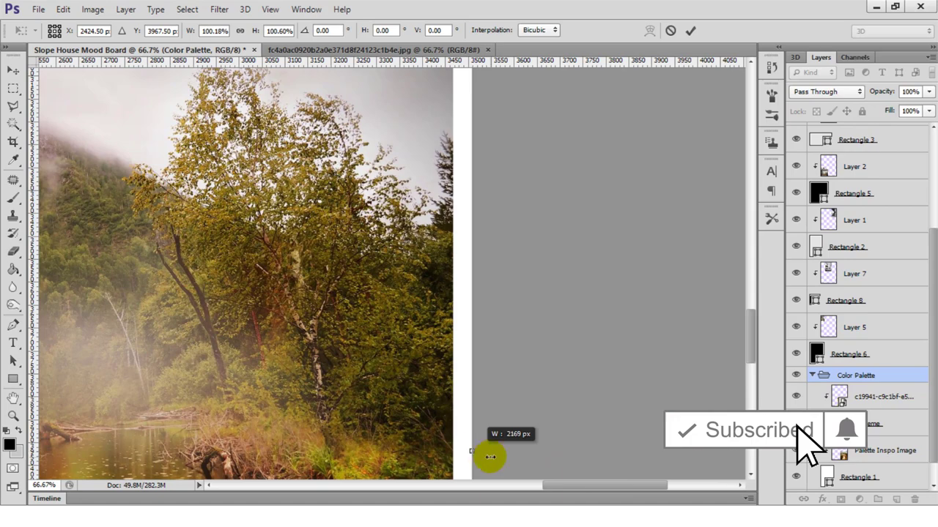
pyautogui.press('Return')
# Fit the whole board on screen, then zoom in a little
pyautogui.press('z')
pyautogui.rightClick(244, 300)
pyautogui.click(247, 302)
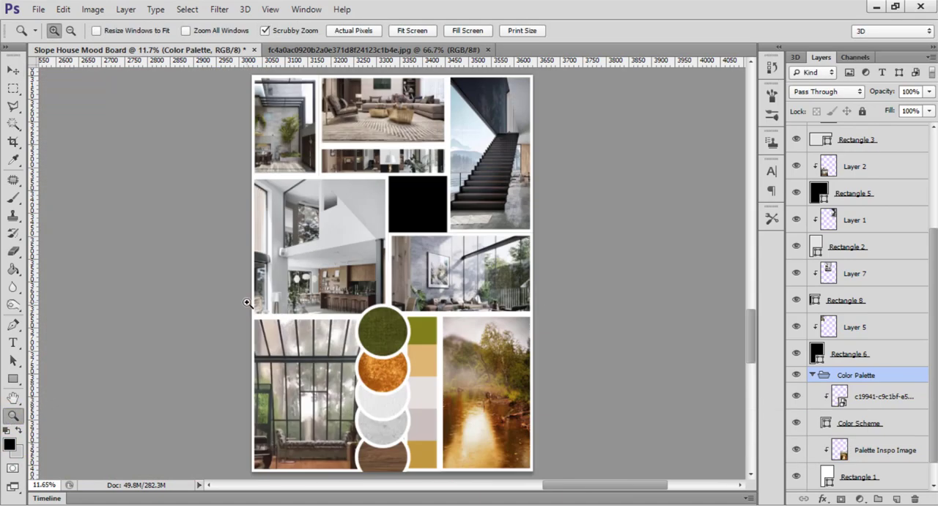
pyautogui.click(280, 226)
pyautogui.click(438, 191)
# Fill the black square on background Layer 0 with white
pyautogui.click(811, 375)
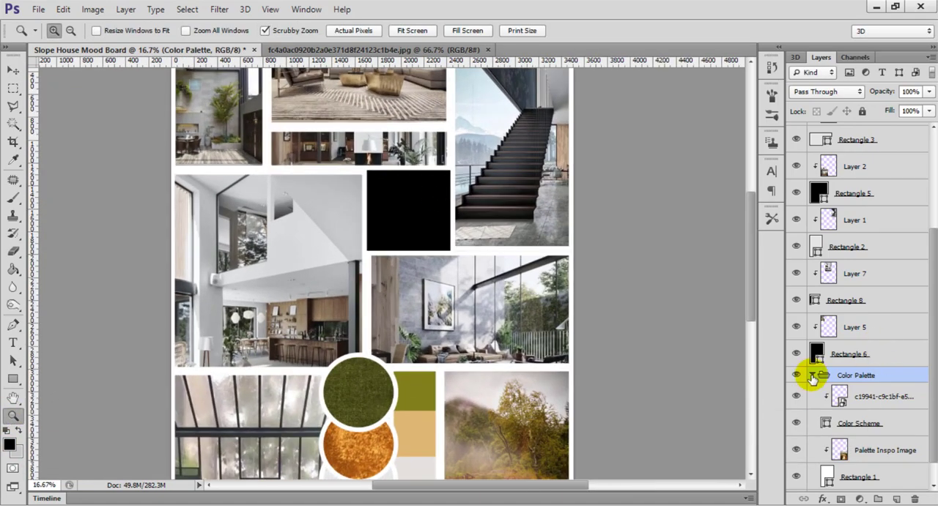
pyautogui.scroll(3, 919, 251)
pyautogui.click(812, 130)
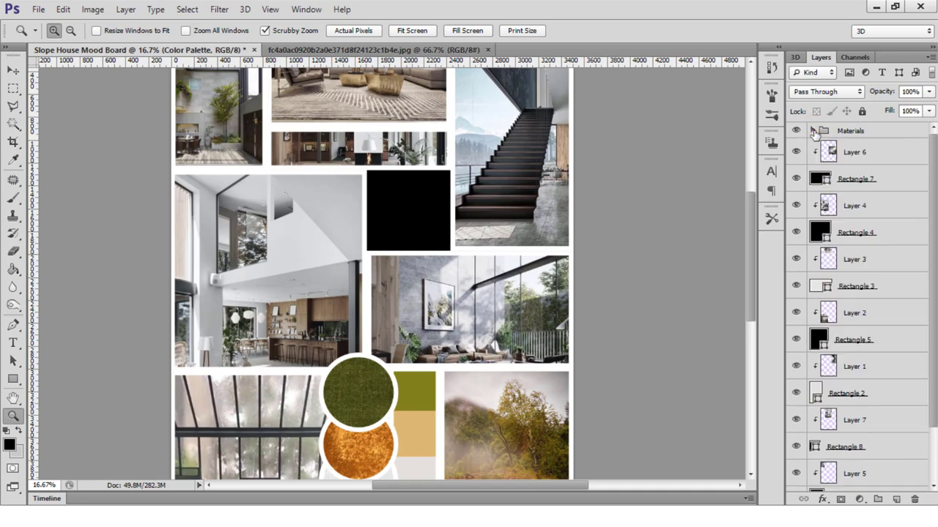
pyautogui.click(932, 468)
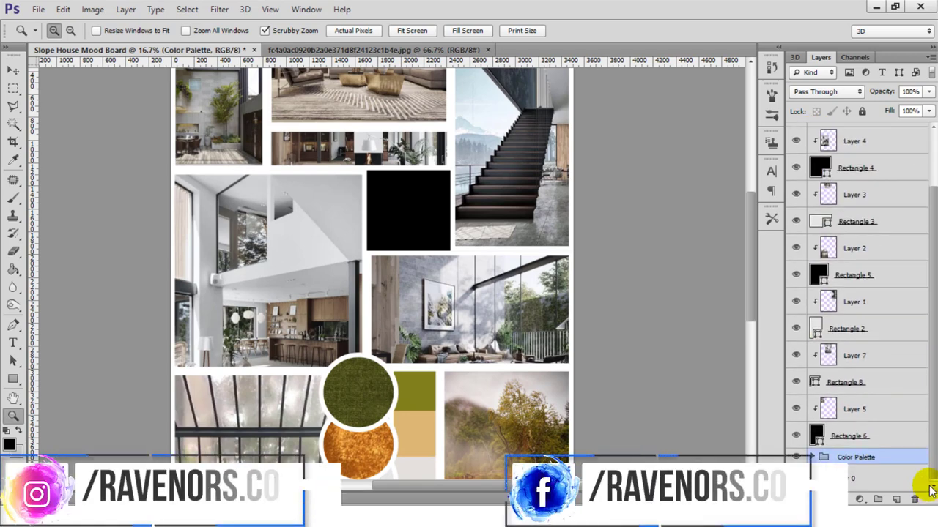
pyautogui.click(866, 480)
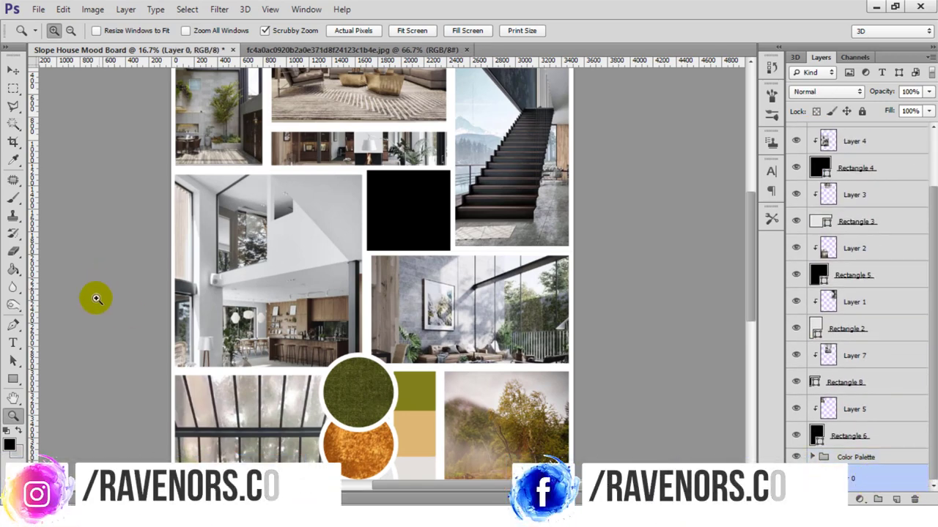
pyautogui.click(13, 160)
pyautogui.click(8, 445)
pyautogui.click(827, 113)
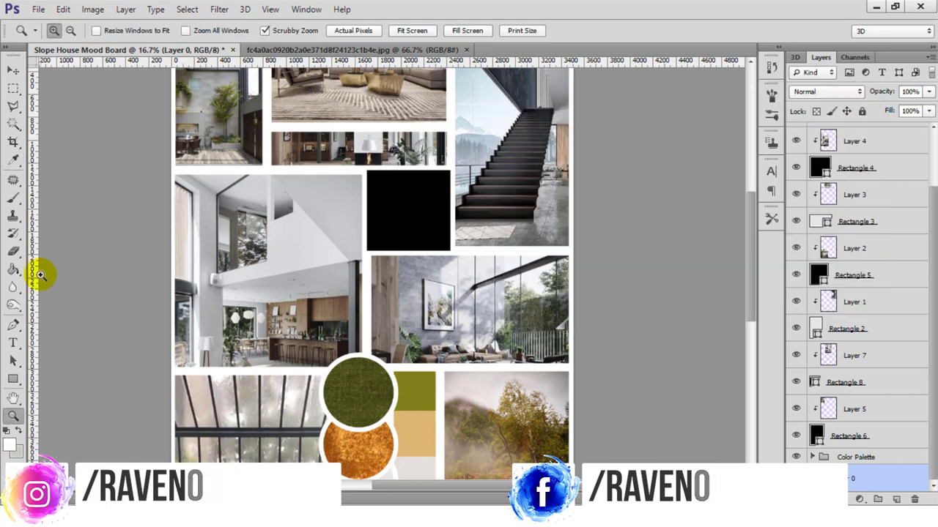
pyautogui.click(13, 269)
pyautogui.click(399, 223)
# Save the board as Slope House Mood Board.psd
pyautogui.click(13, 345)
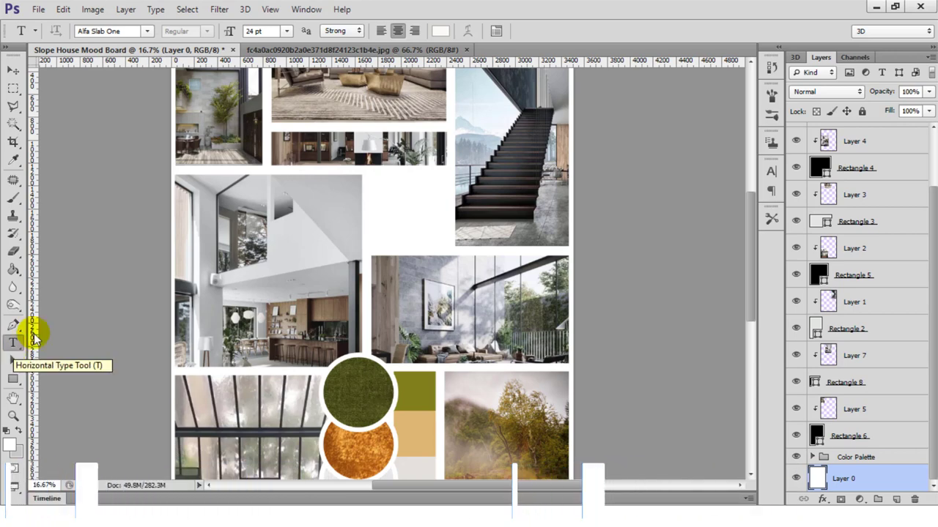
pyautogui.click(37, 9)
pyautogui.click(50, 160)
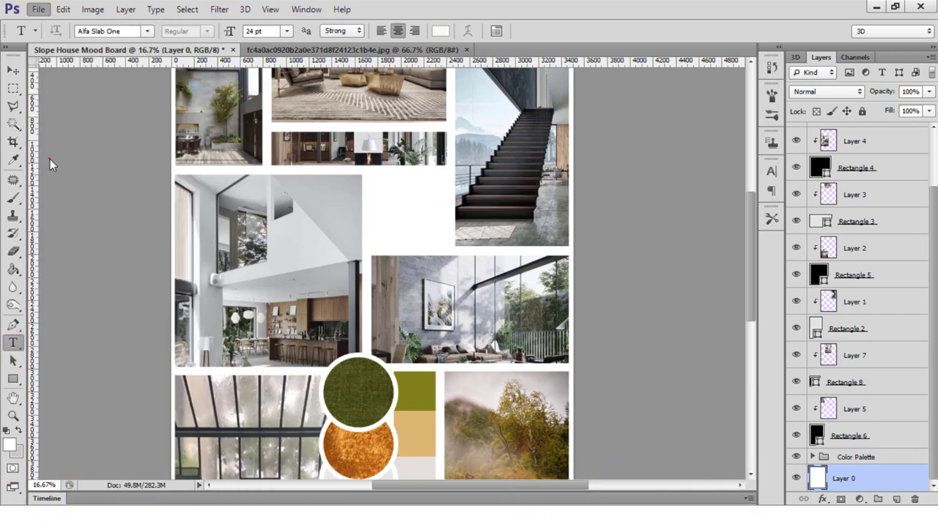
pyautogui.click(616, 273)
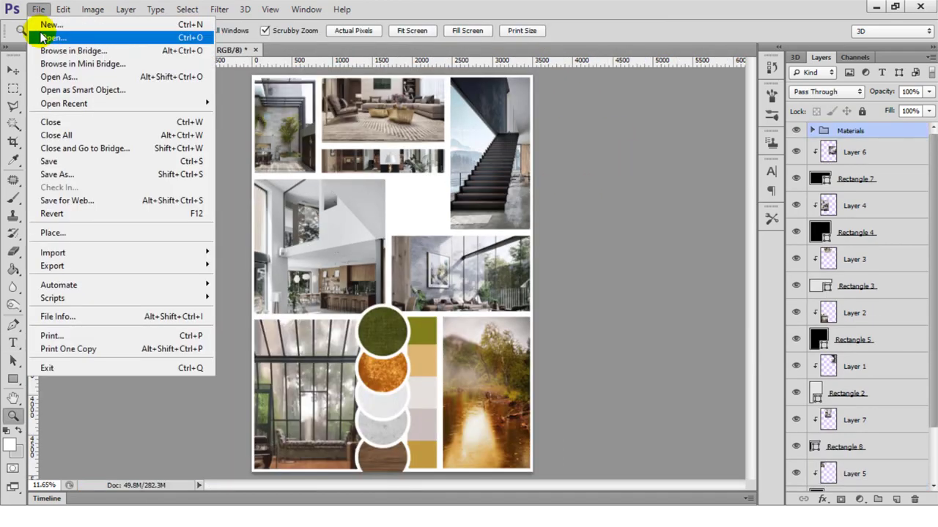
pyautogui.click(42, 35)
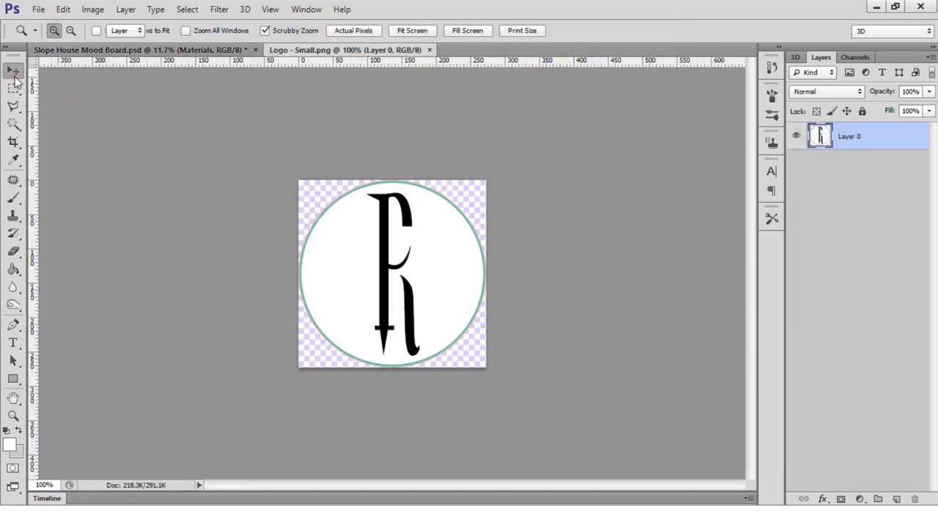
# Place the Logo - Small.png R logo in the white square, scaled to about 241%
pyautogui.press('v')
pyautogui.moveTo(391, 271)
pyautogui.mouseDown()
pyautogui.moveTo(184, 59)
pyautogui.moveTo(415, 204)
pyautogui.mouseUp()
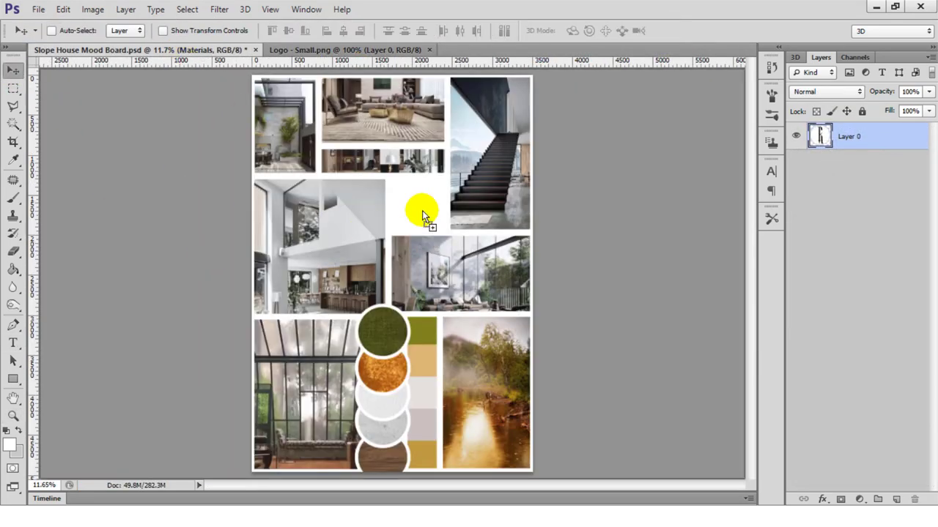
pyautogui.hotkey('ctrl', 't')
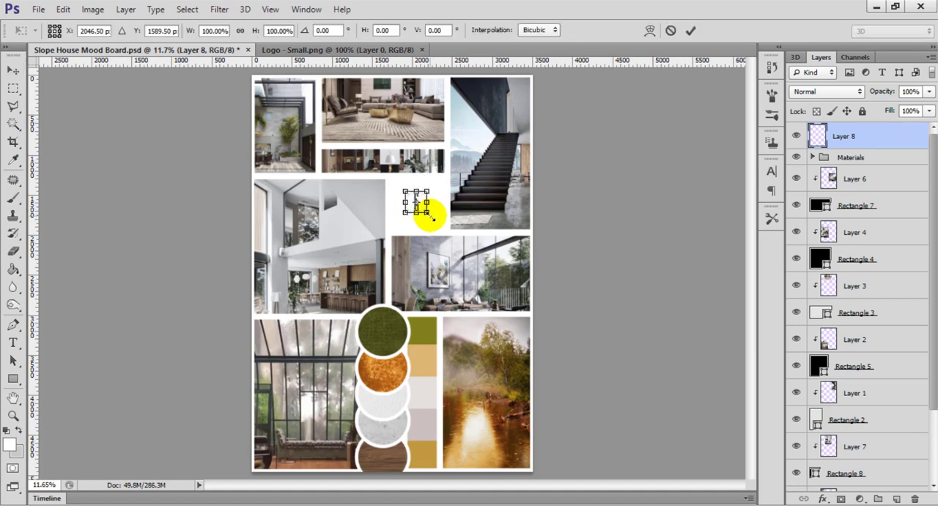
pyautogui.moveTo(435, 222); pyautogui.dragTo(445, 232)
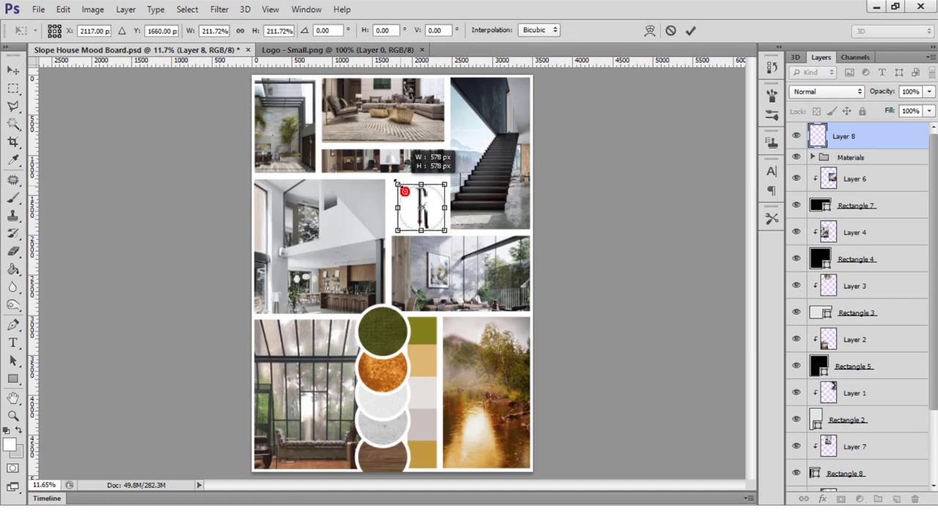
pyautogui.moveTo(405, 191); pyautogui.dragTo(392, 177)
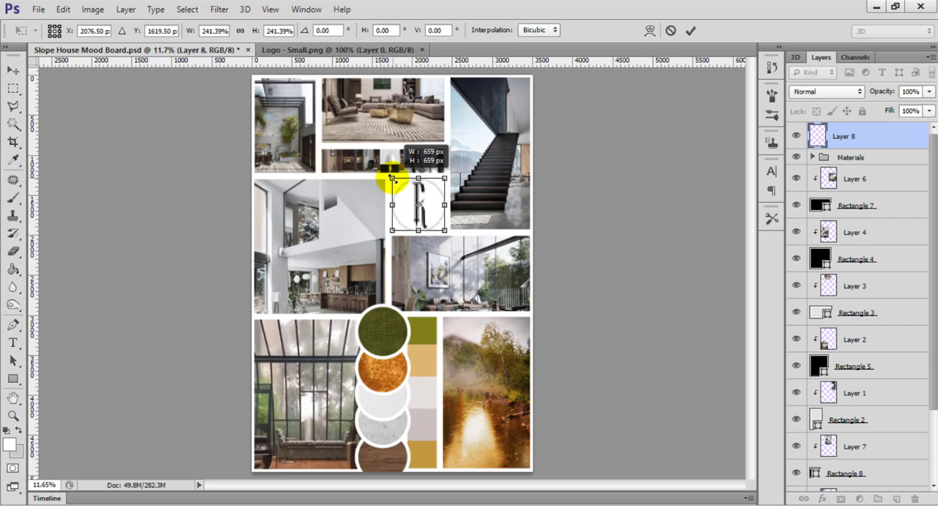
pyautogui.press('Return')
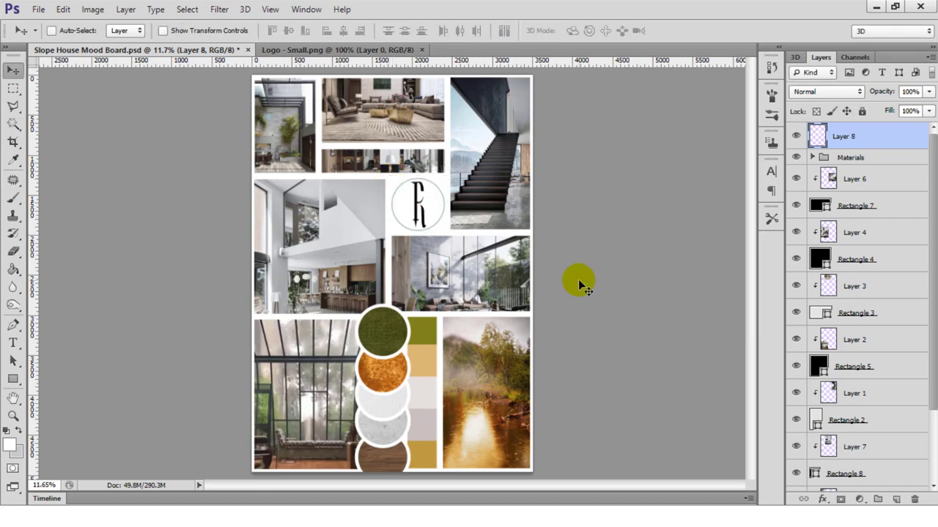
# Close the logo file and save the mood board
pyautogui.click(414, 49)
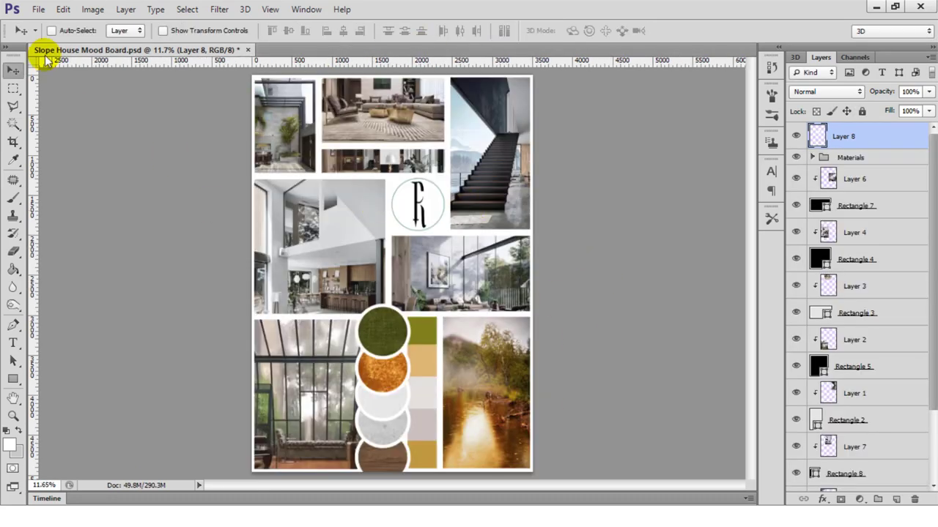
pyautogui.click(38, 9)
pyautogui.click(52, 162)
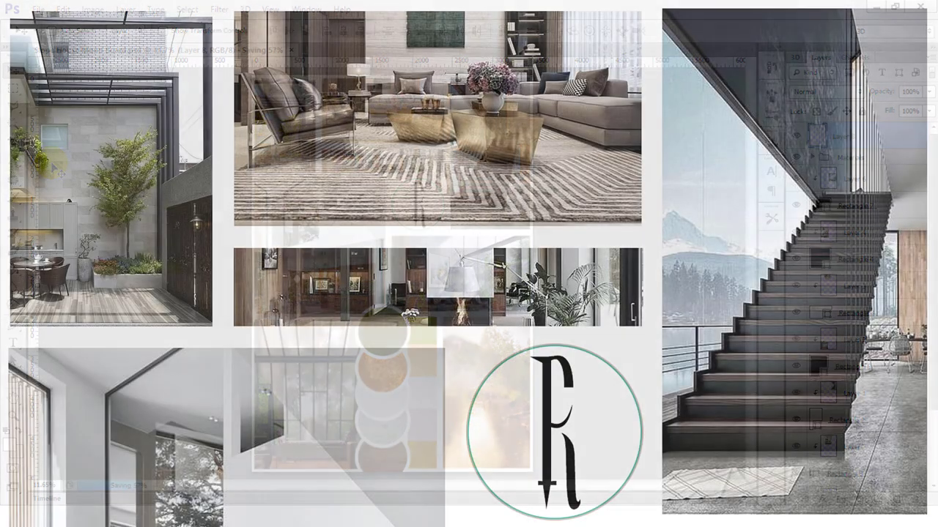